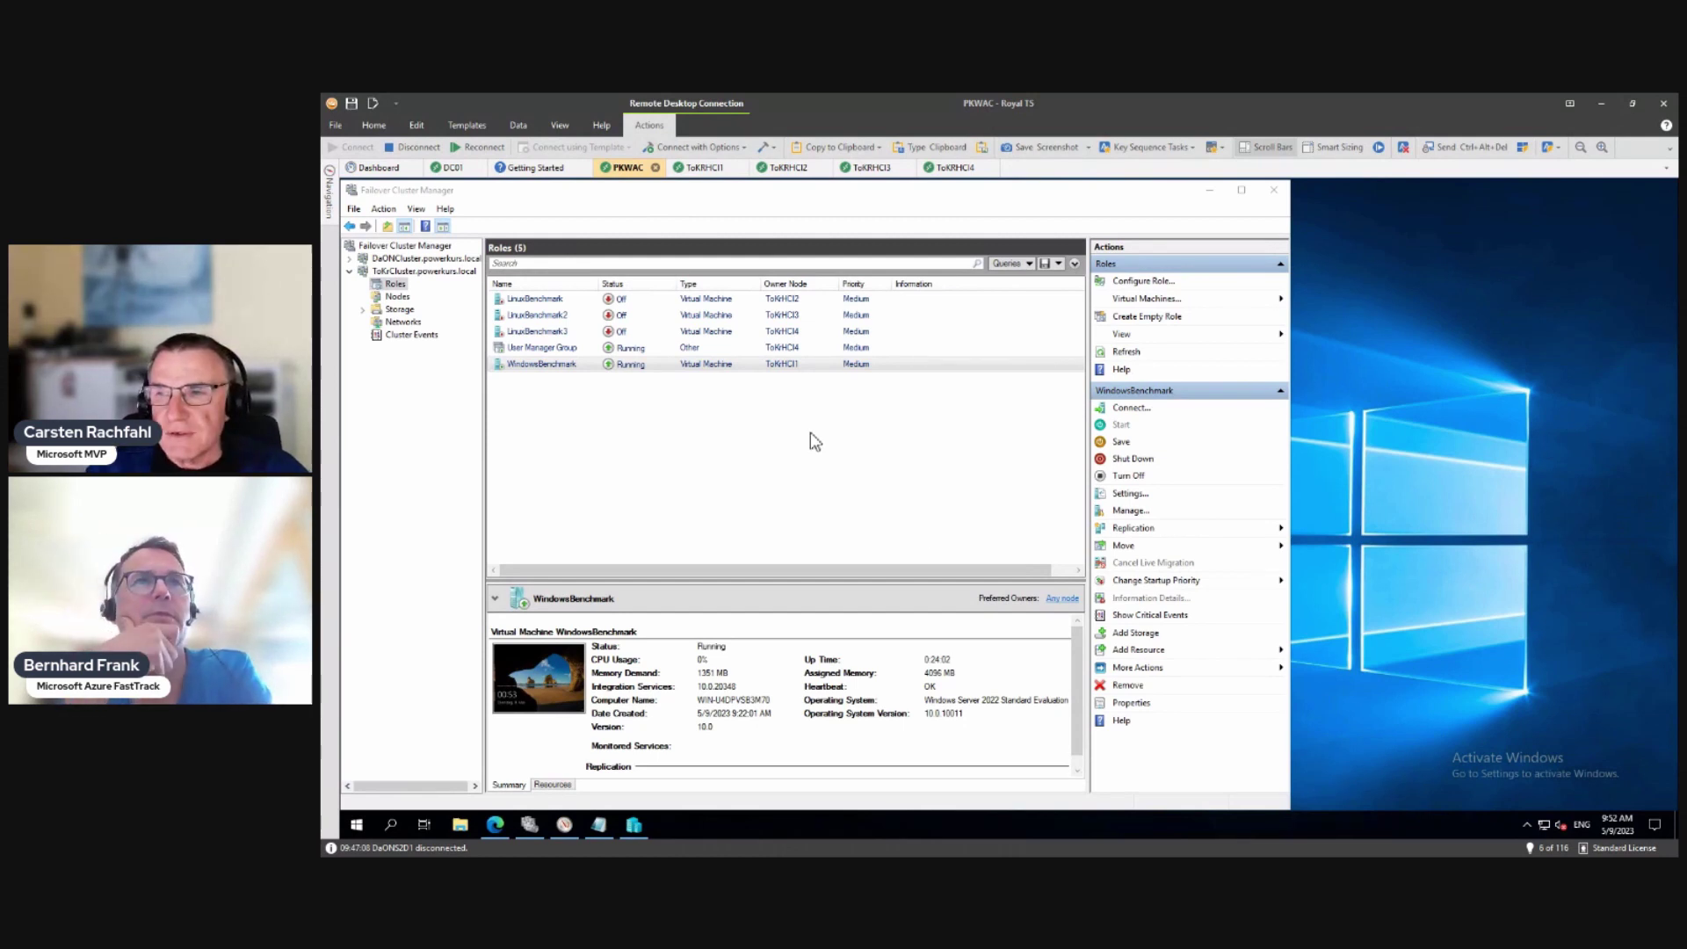
# Step: Review the memory and processor settings of the WindowsBenchmark virtual machine, then close its settings
pyautogui.click(523, 367)
pyautogui.rightClick(519, 366)
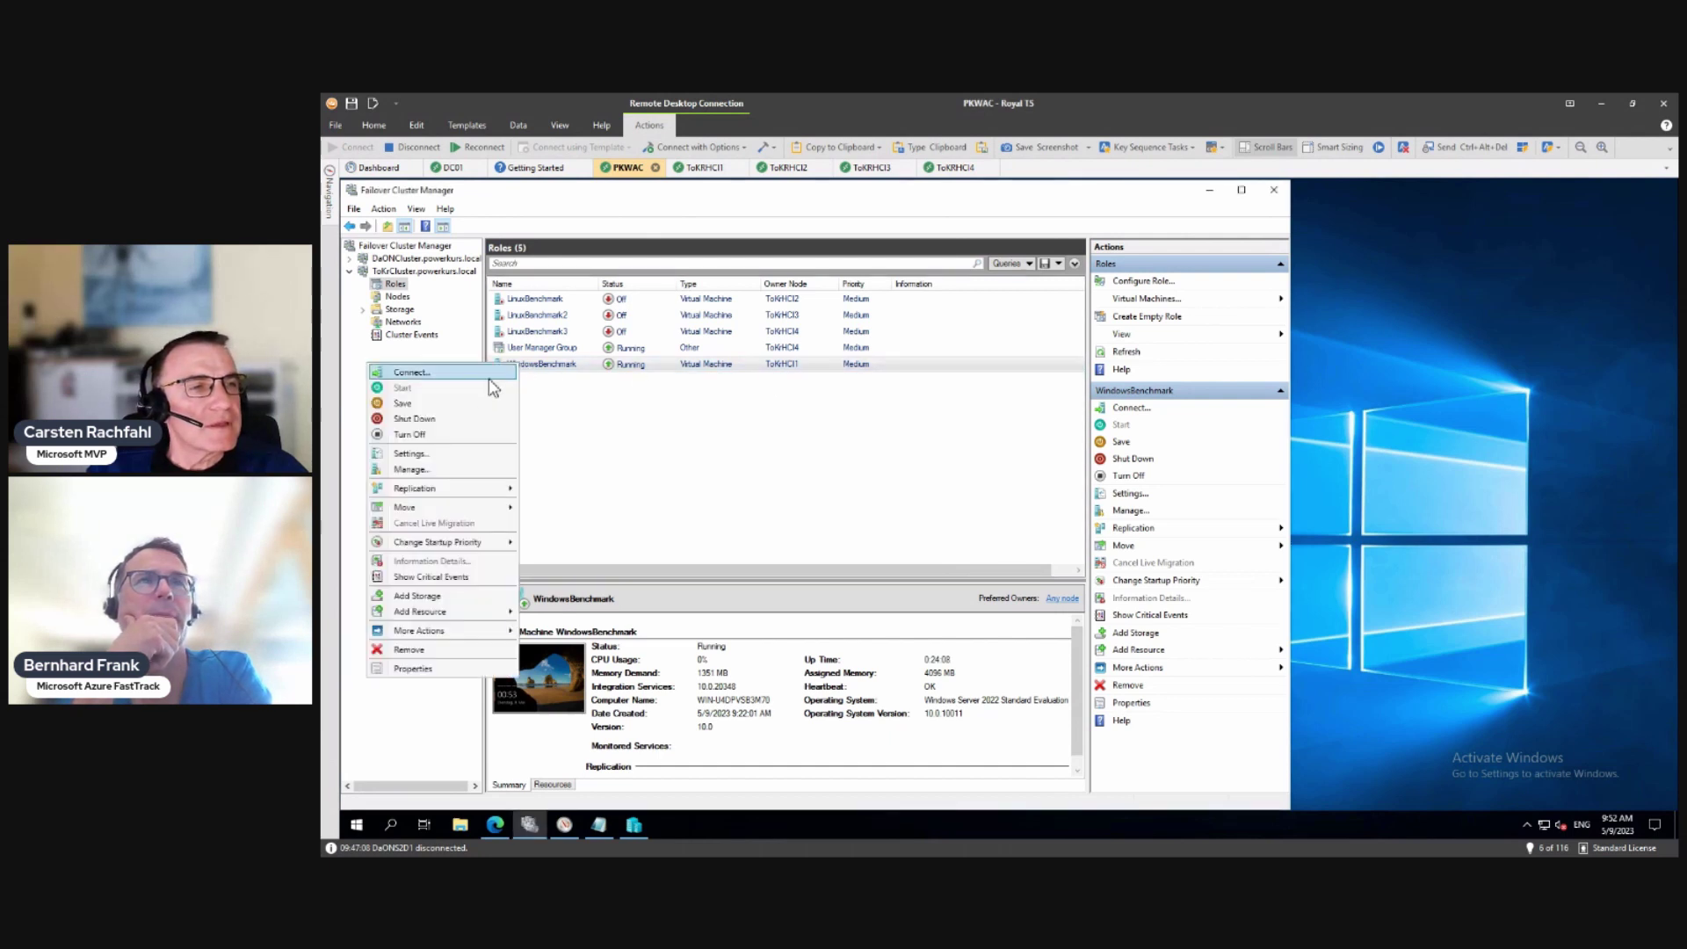
pyautogui.click(410, 453)
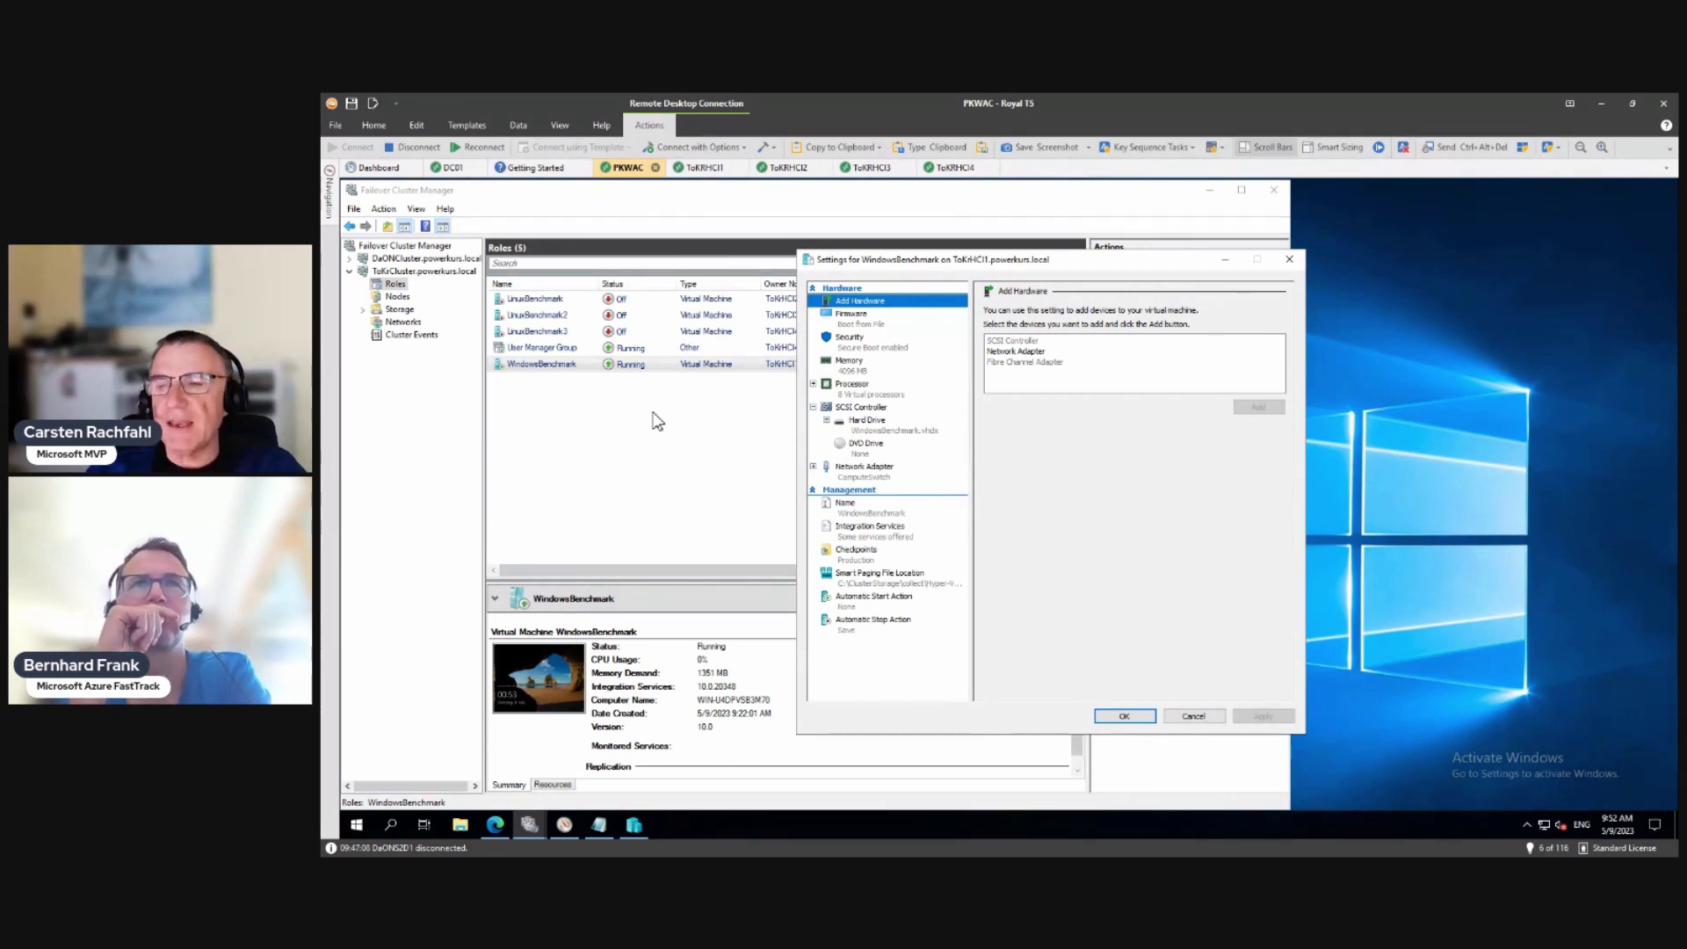
pyautogui.click(859, 368)
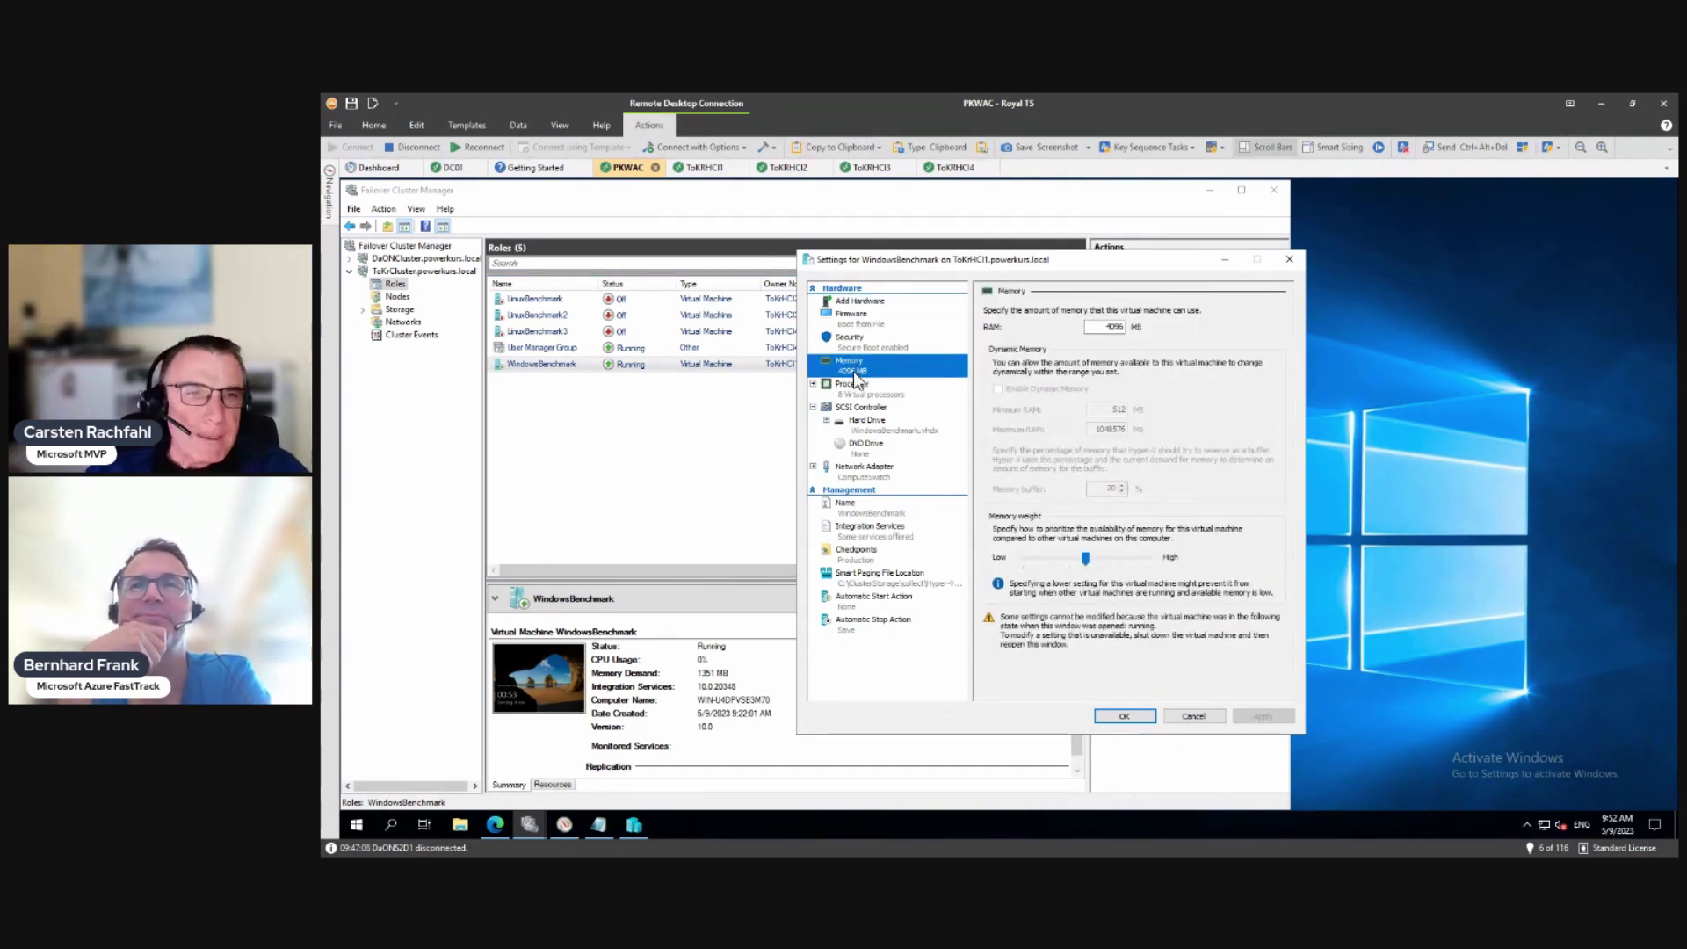
pyautogui.click(856, 393)
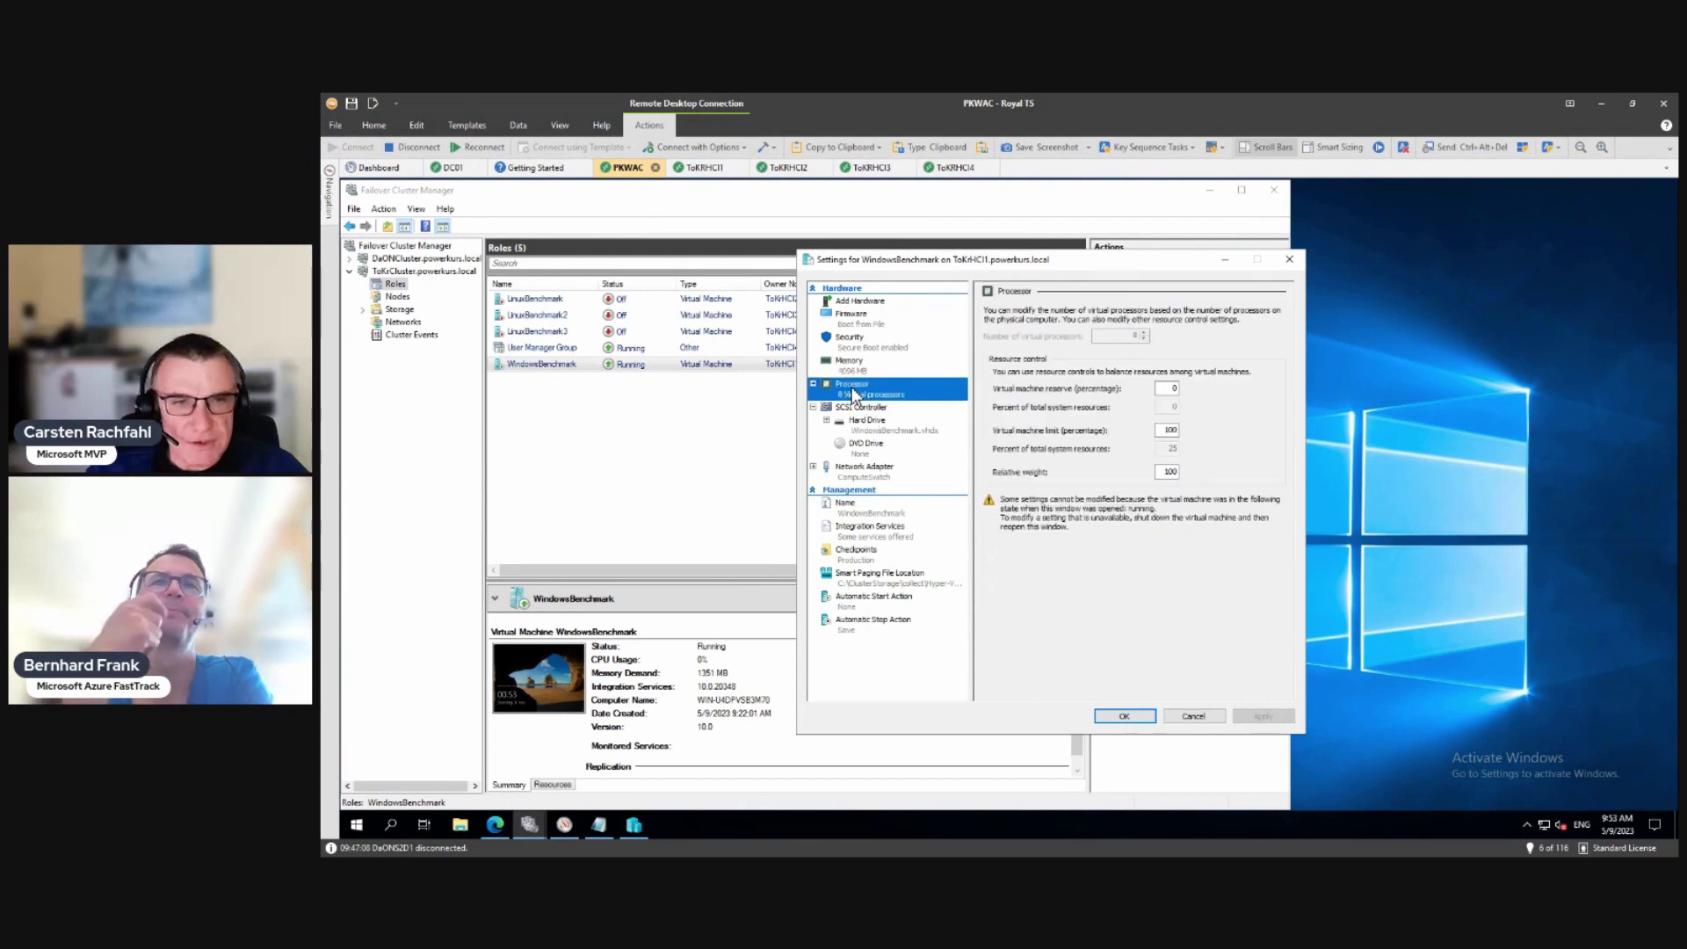
pyautogui.click(1124, 715)
pyautogui.doubleClick(567, 369)
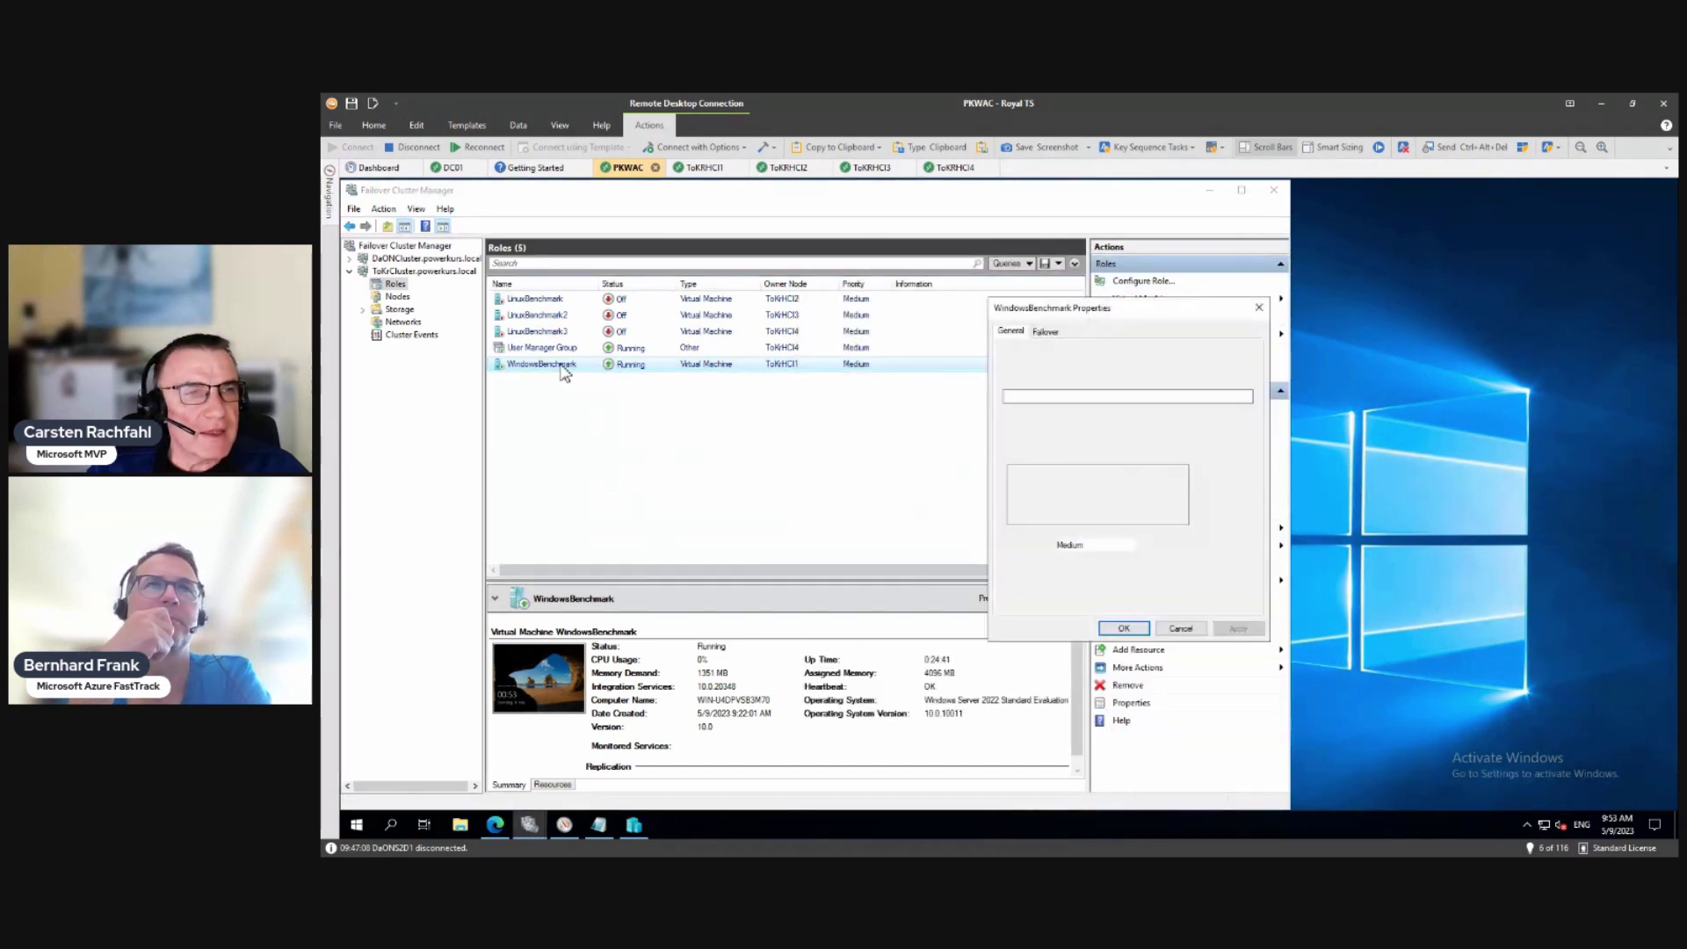
pyautogui.click(1180, 629)
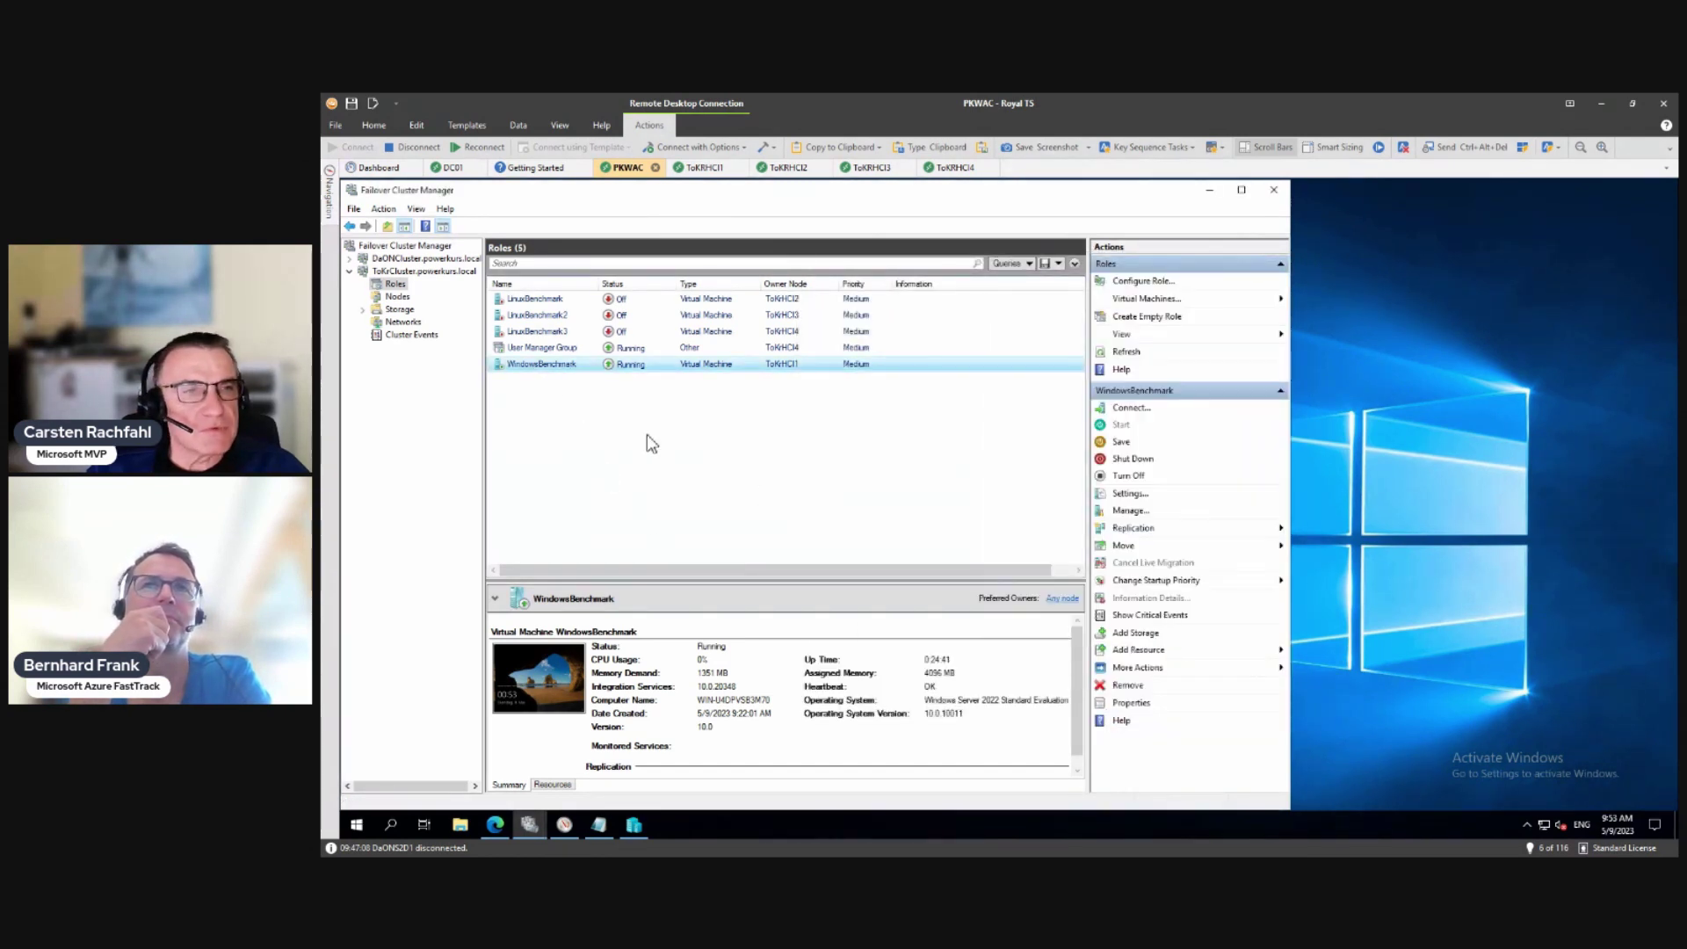
# Step: Connect to the WindowsBenchmark virtual machine with a display size of 1366 by 768 pixels
pyautogui.rightClick(540, 367)
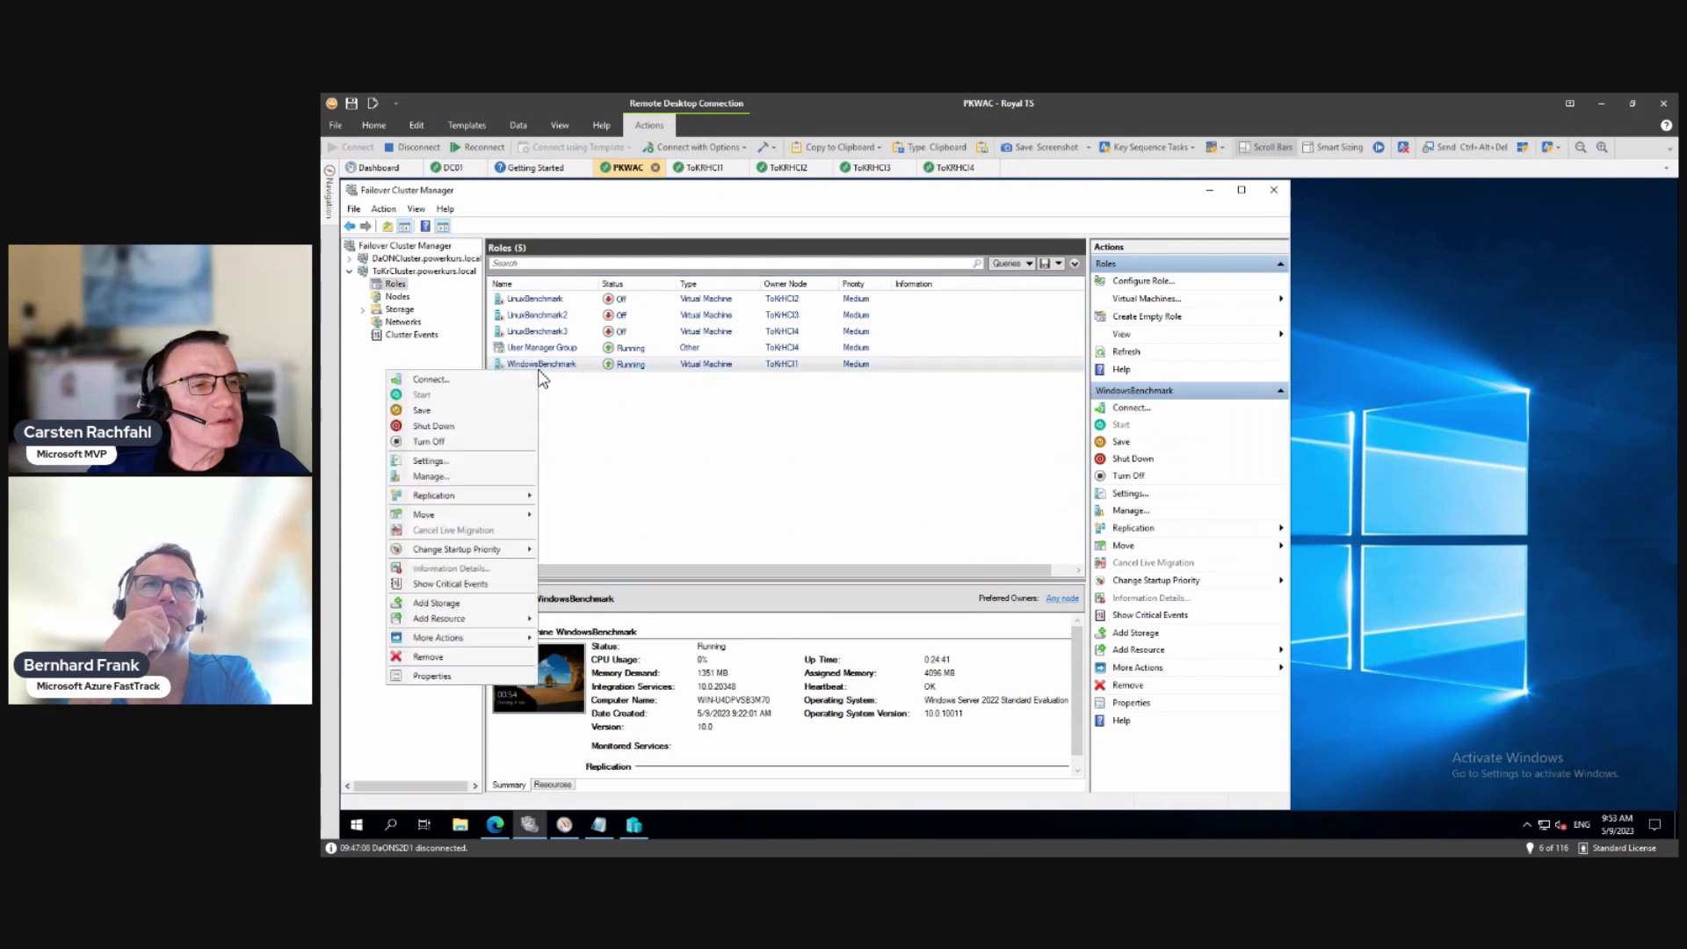
pyautogui.click(492, 378)
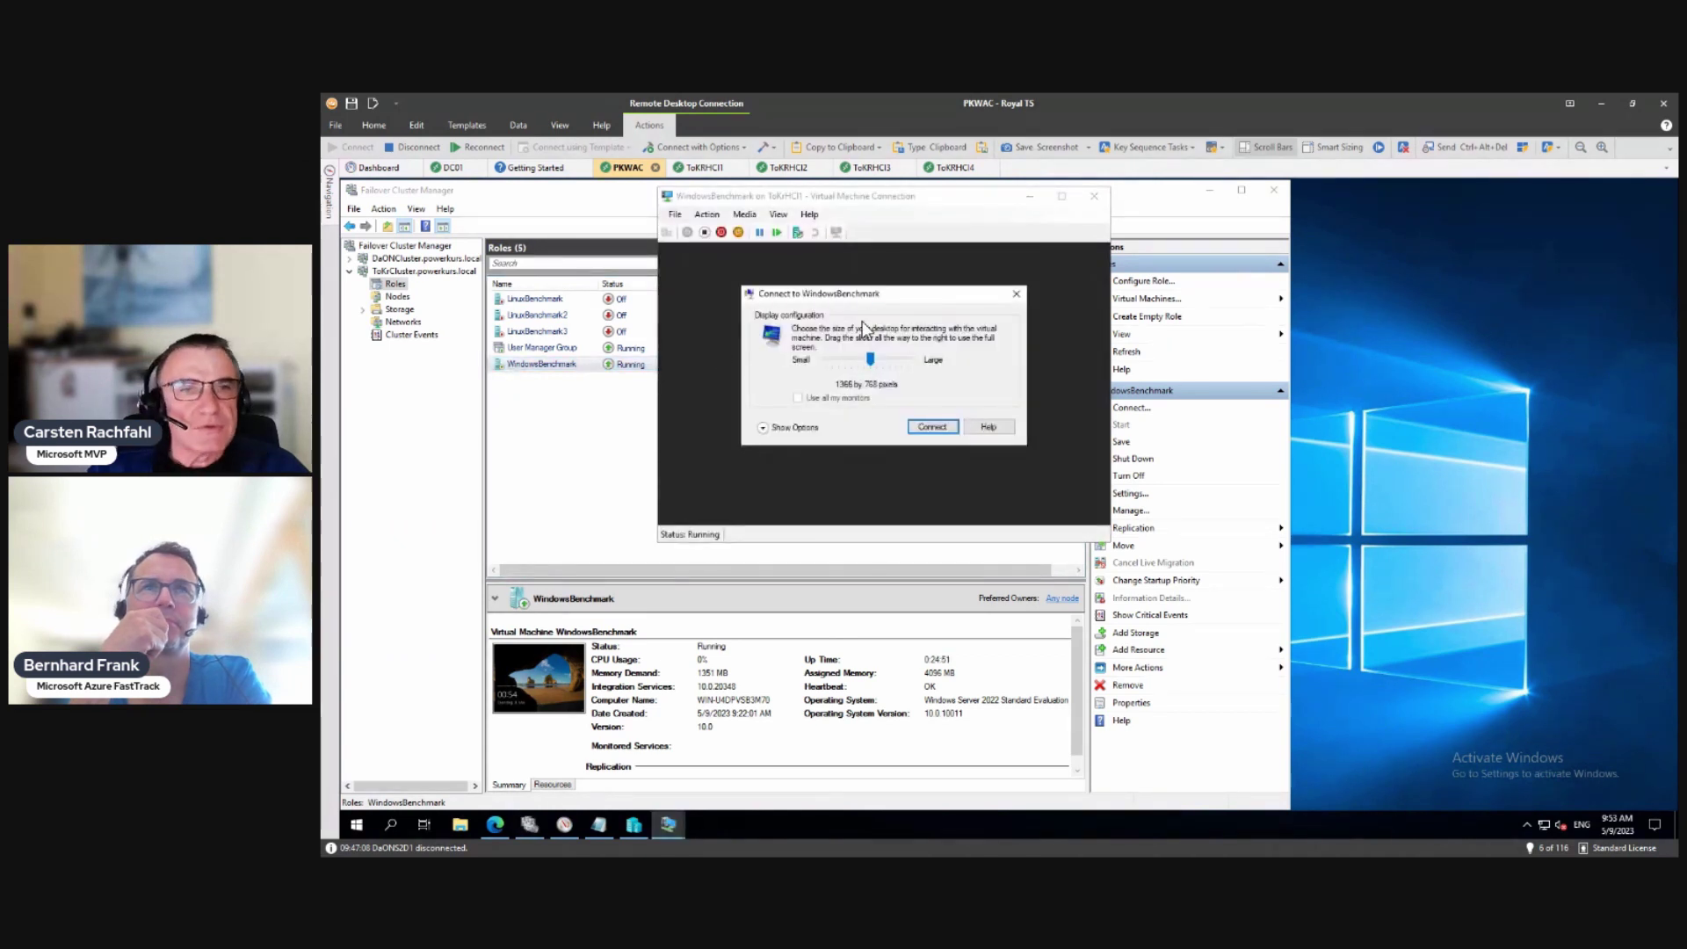
pyautogui.click(930, 426)
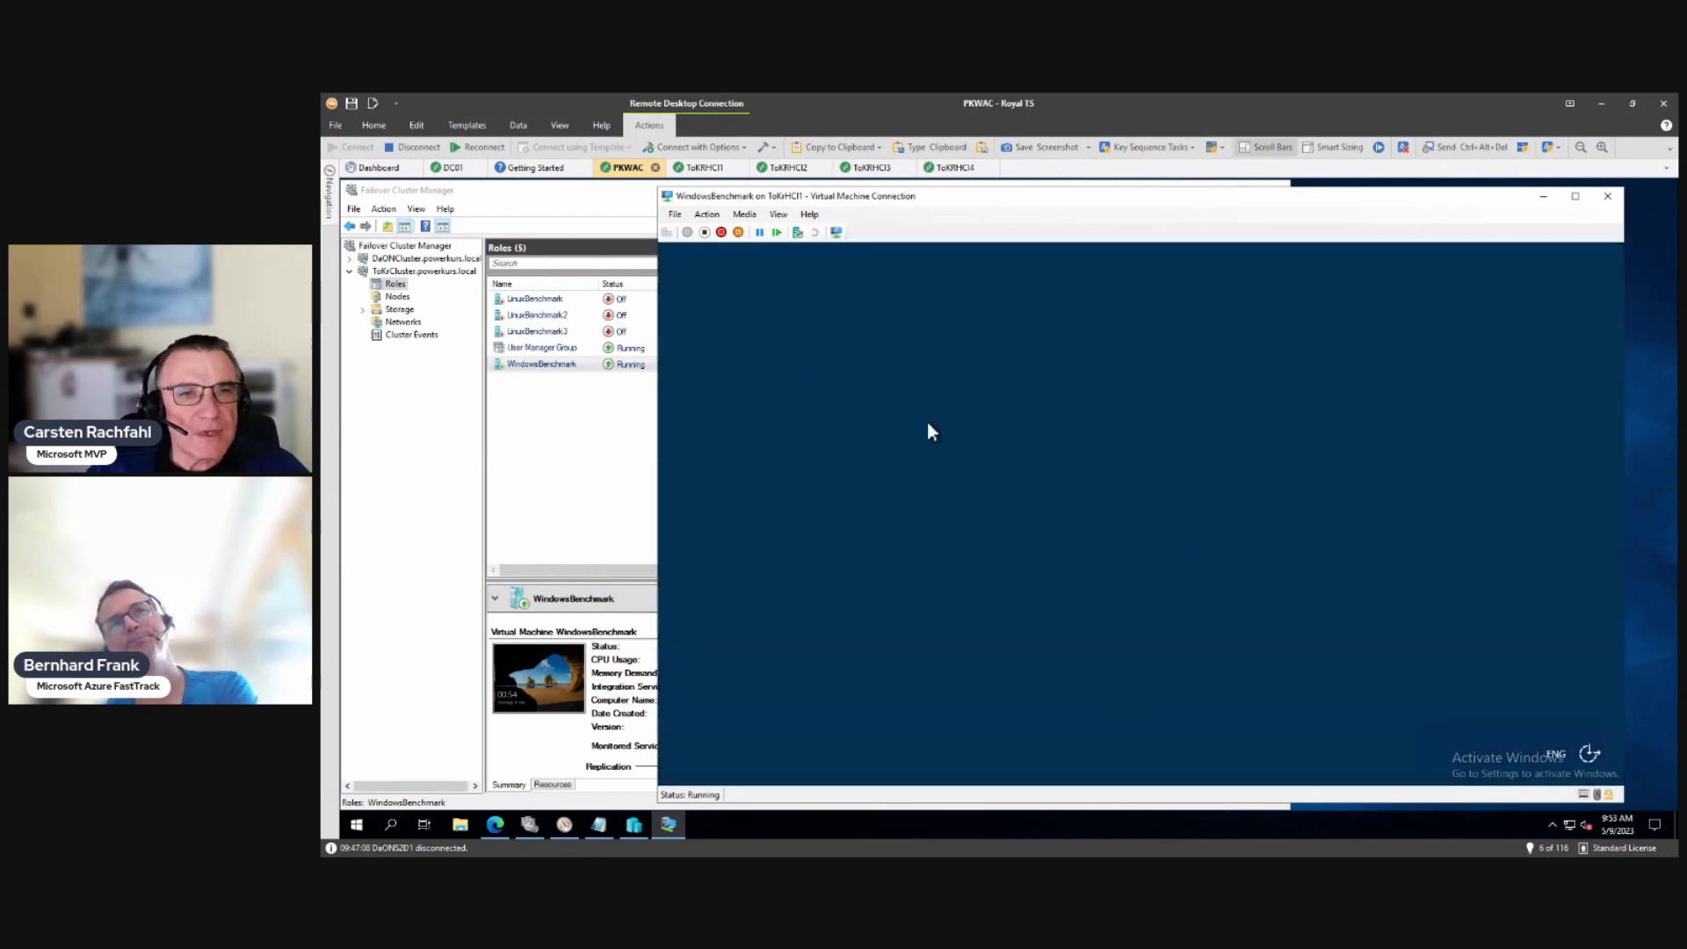
# Step: Sign in to the virtual machine as Administrator with the account password
pyautogui.write('******')
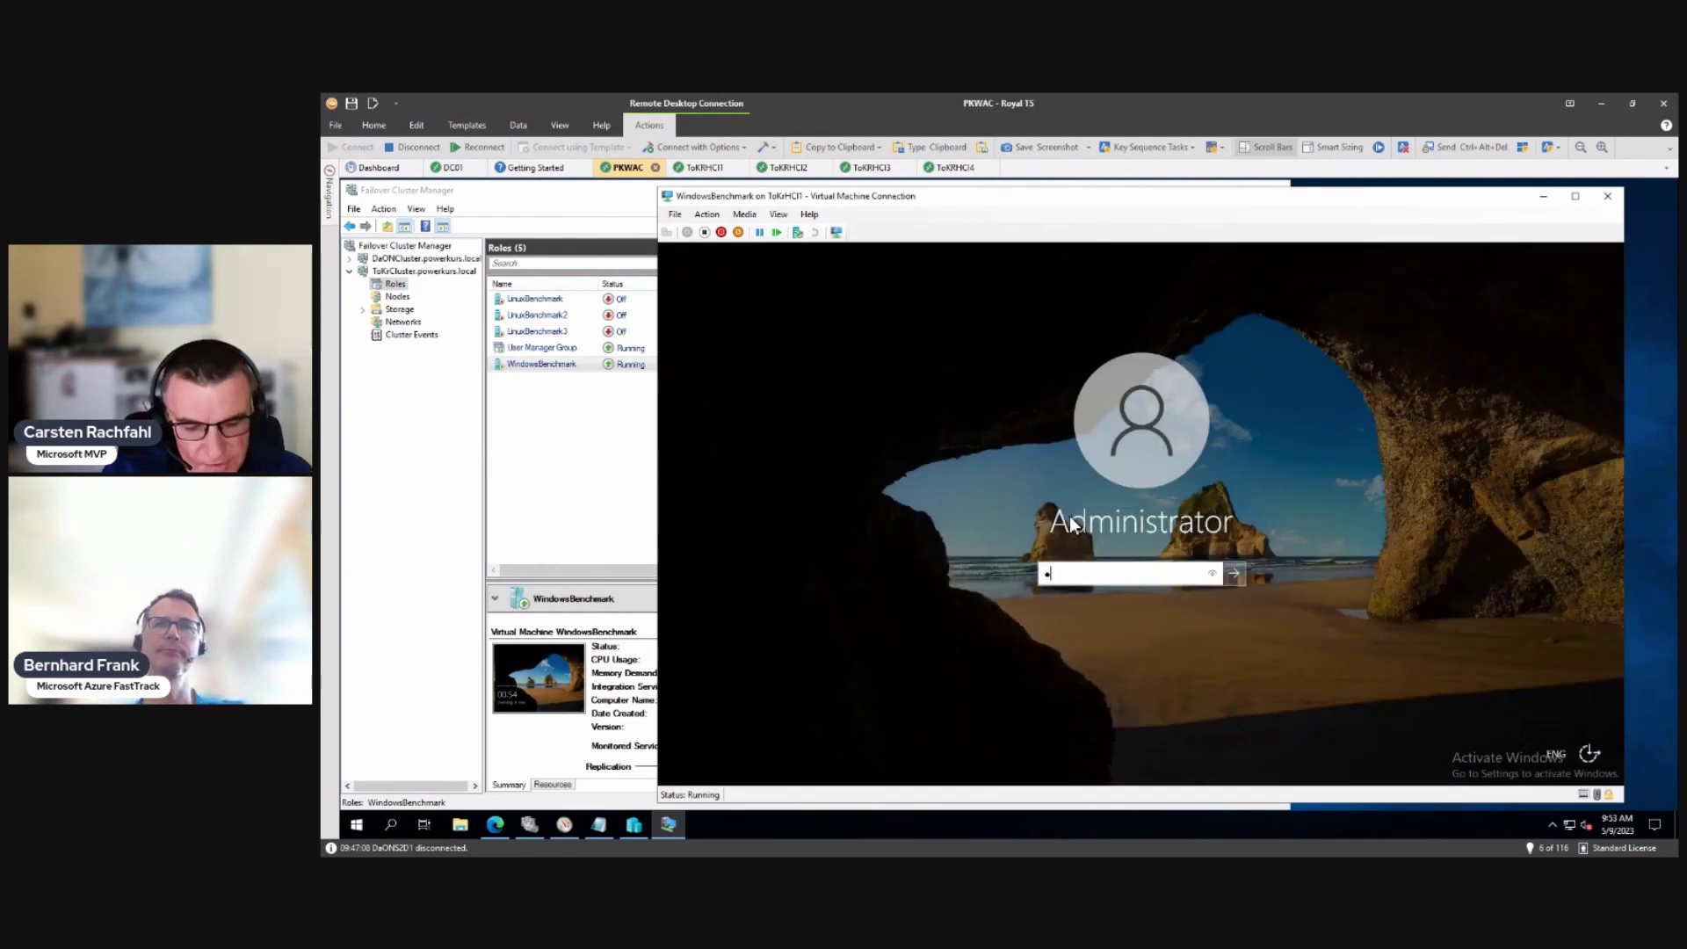
pyautogui.write('**')
pyautogui.press('Return')
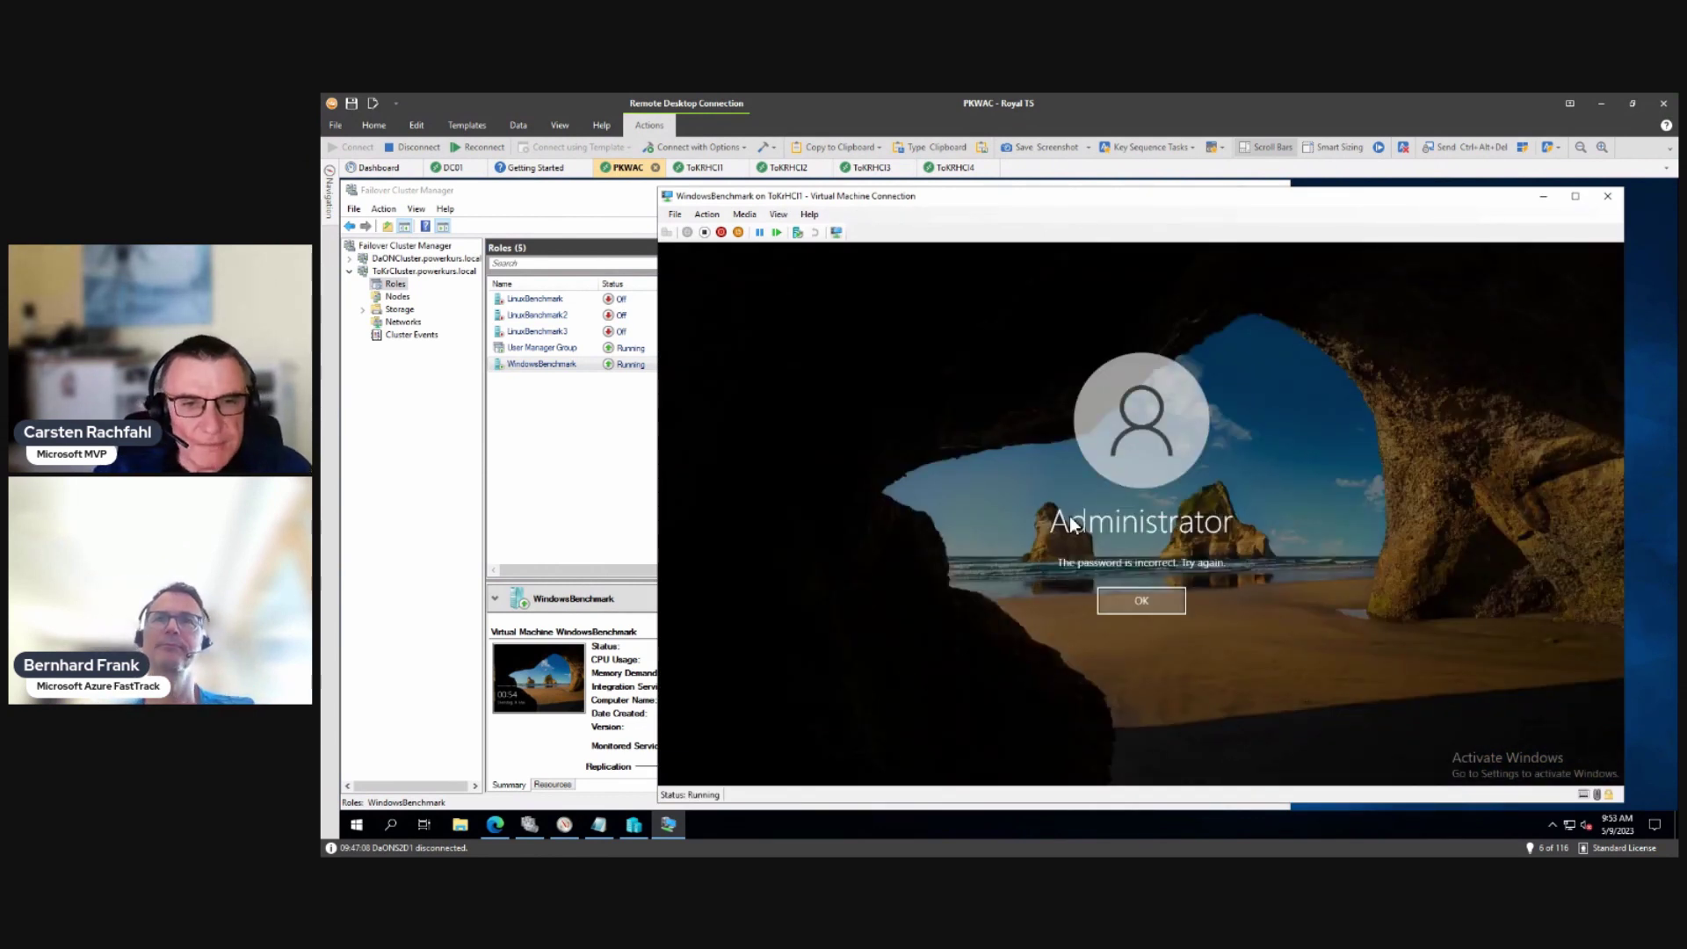
pyautogui.press('Return')
pyautogui.write('*****')
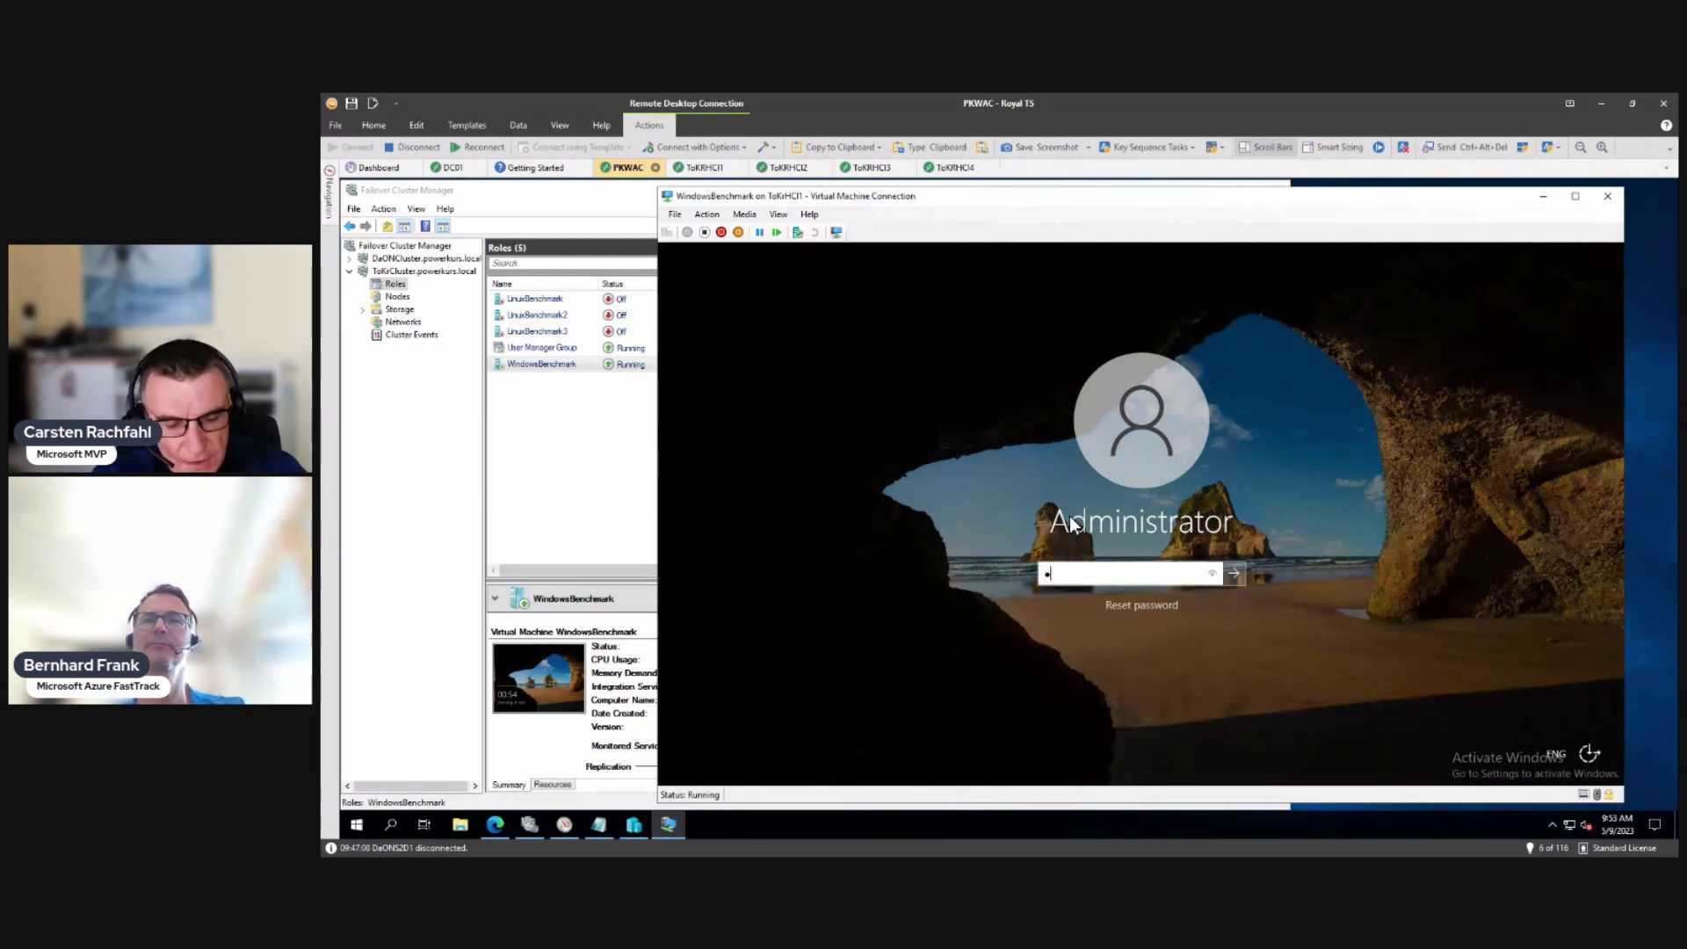
pyautogui.write('*****')
pyautogui.press('Return')
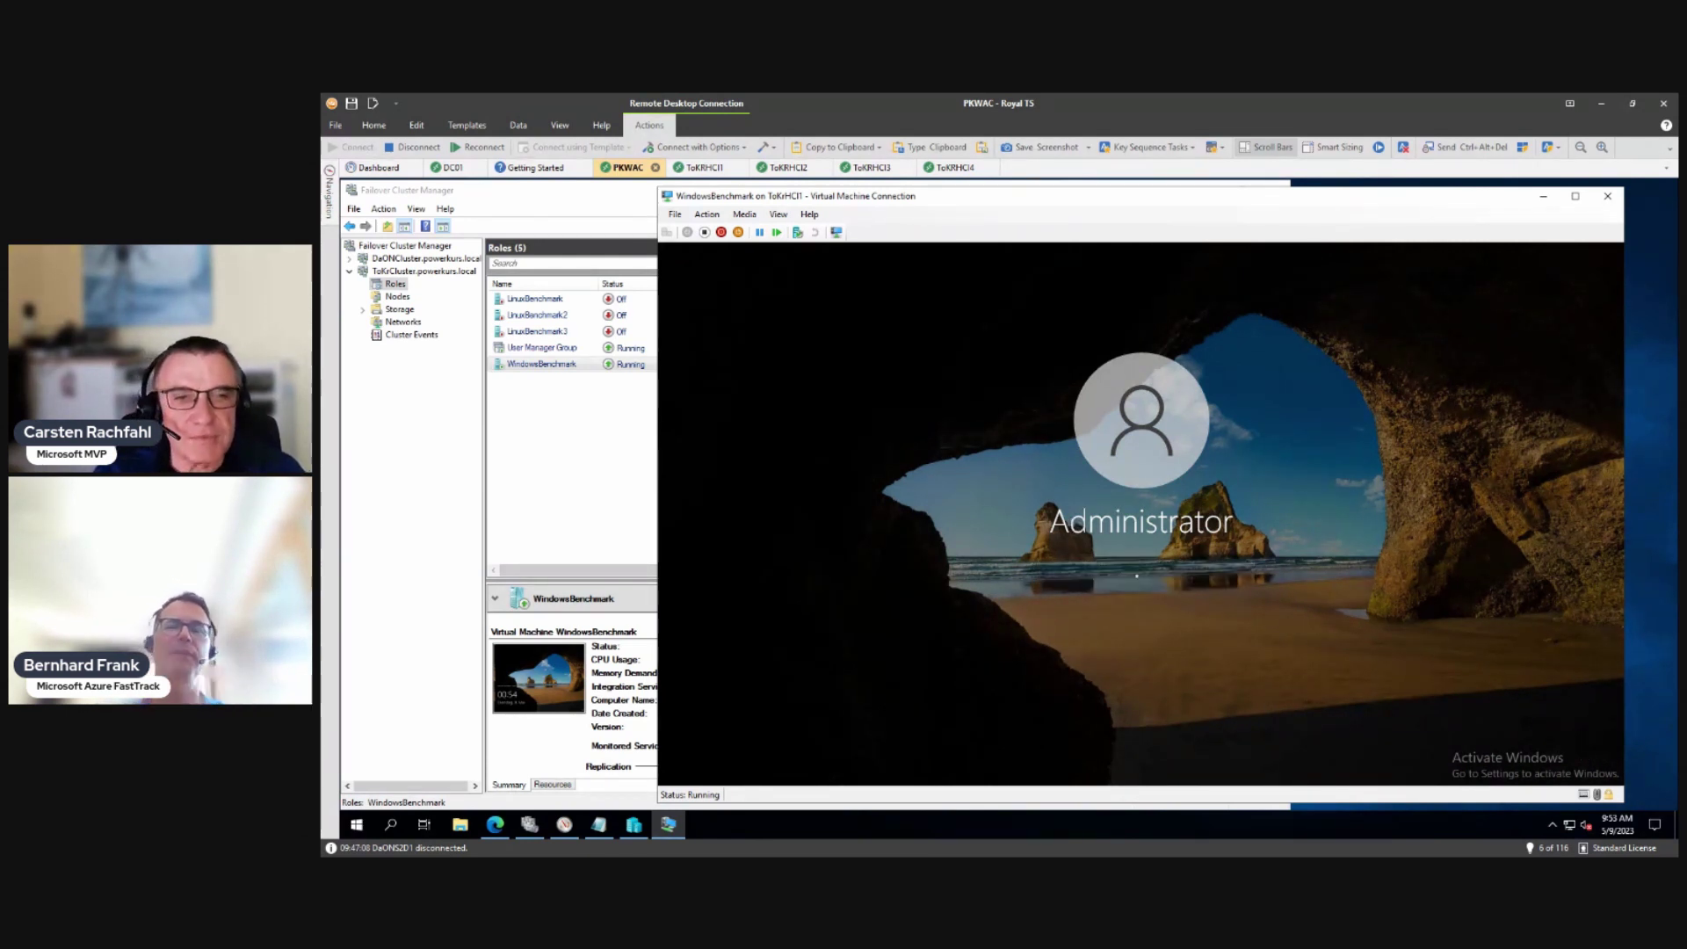
# Step: Show the virtual machine full screen and examine the Local Server properties in Server Manager
pyautogui.doubleClick(1046, 197)
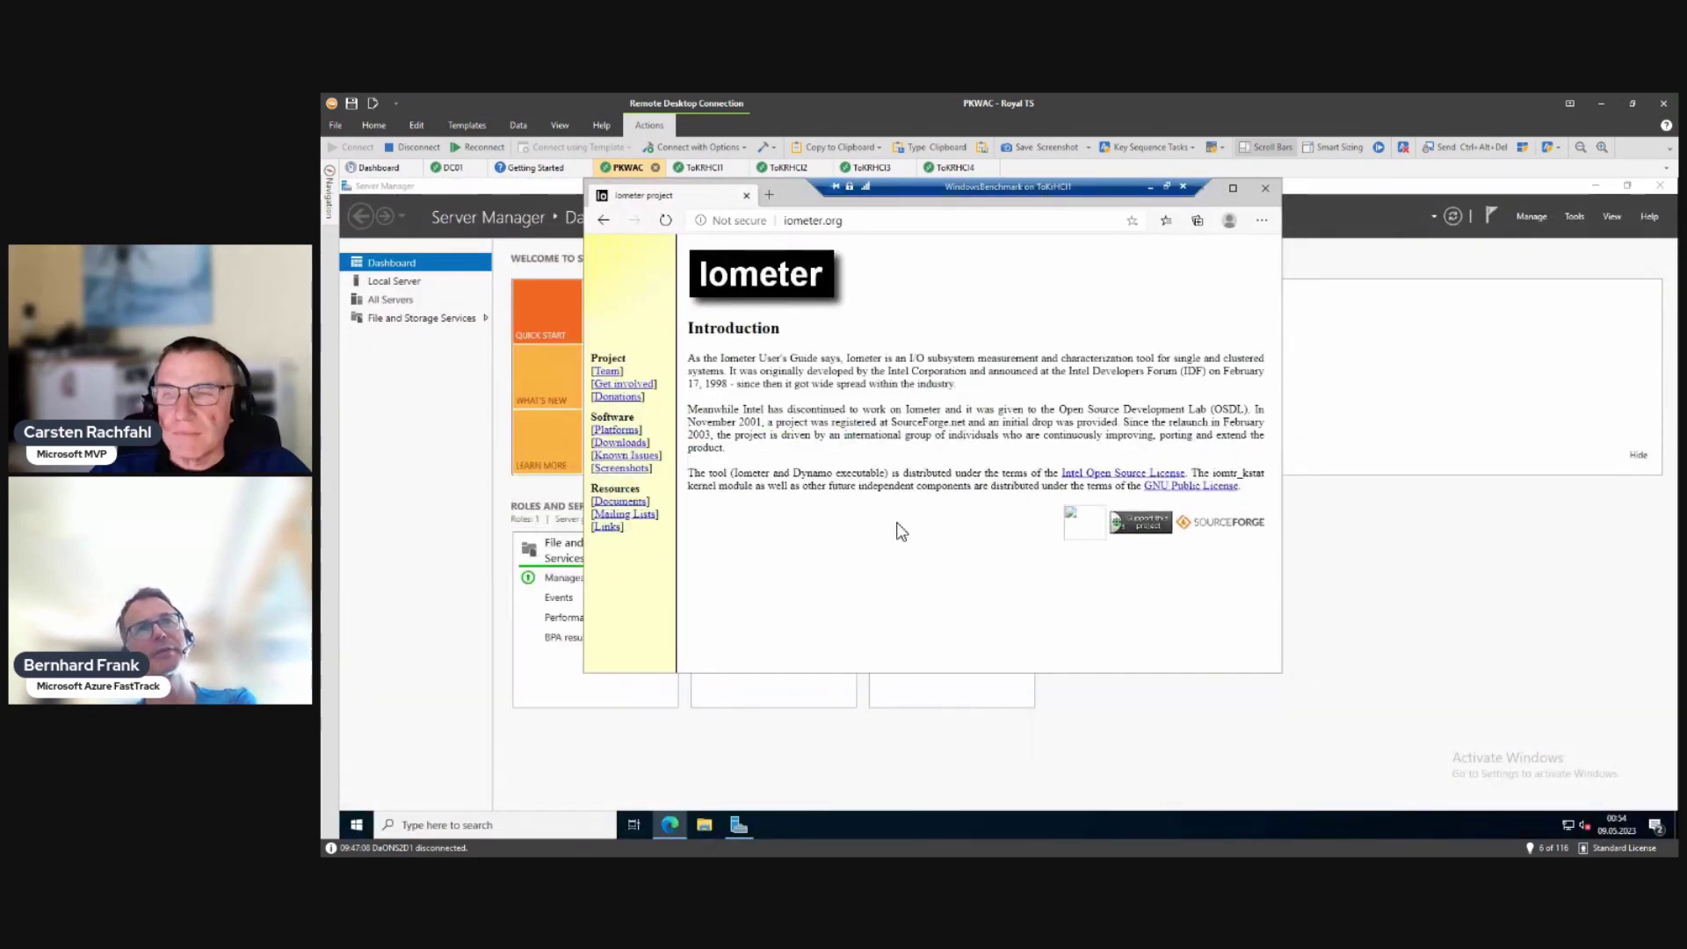
pyautogui.moveTo(801, 198); pyautogui.dragTo(1152, 272)
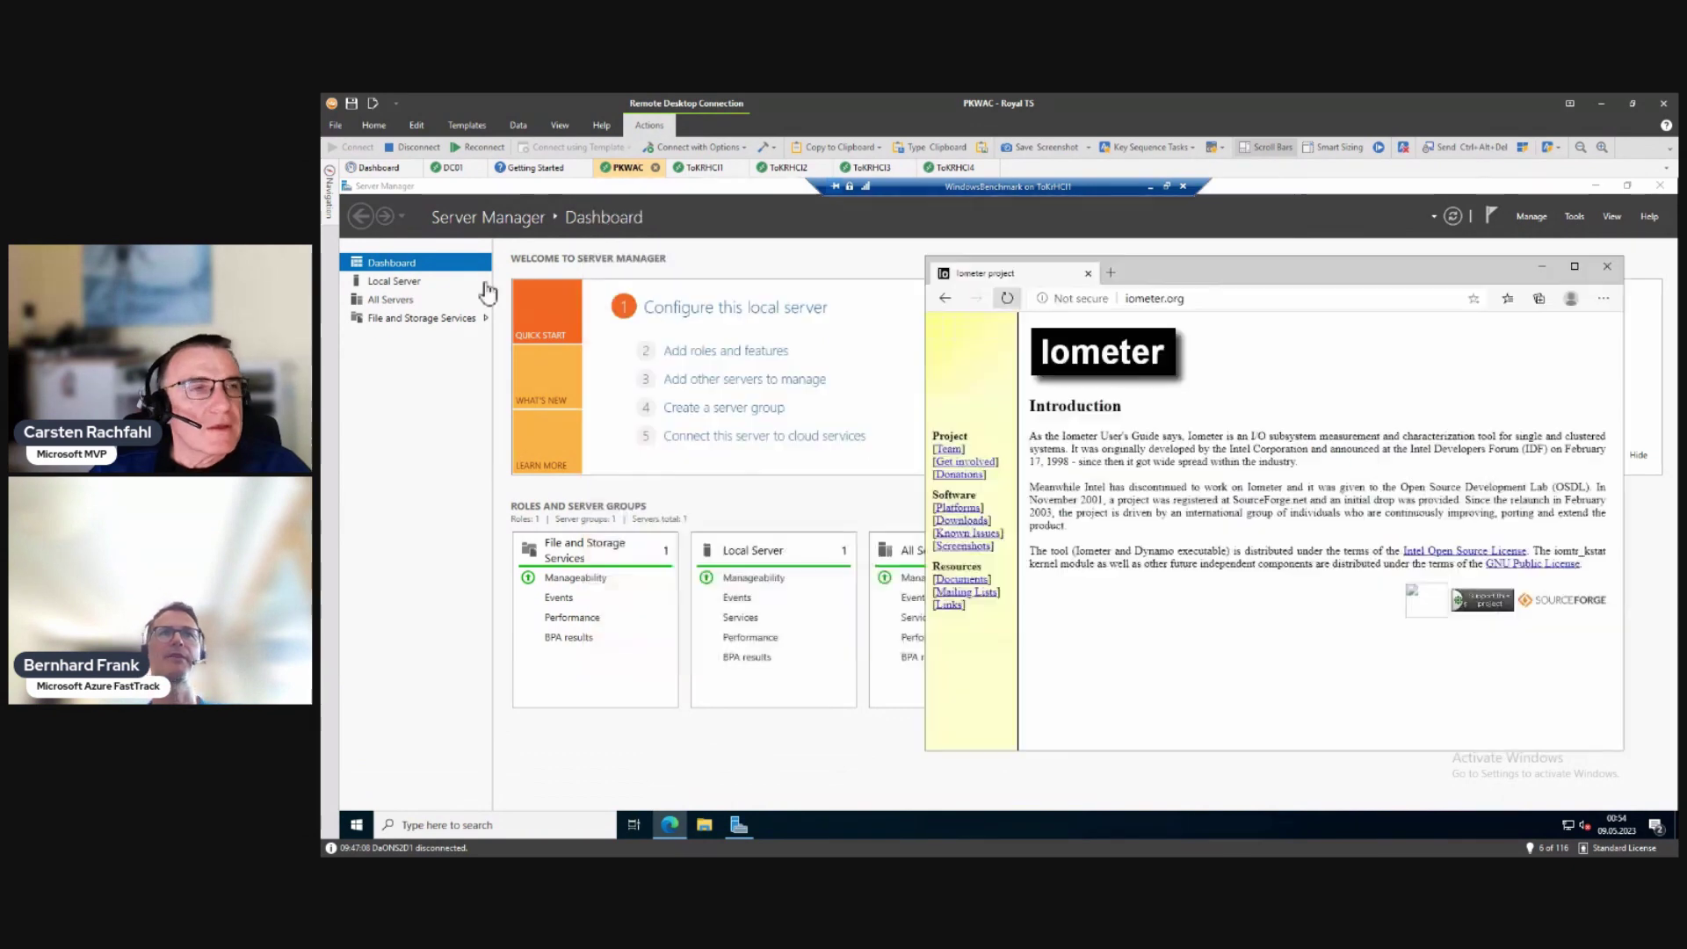
pyautogui.click(413, 285)
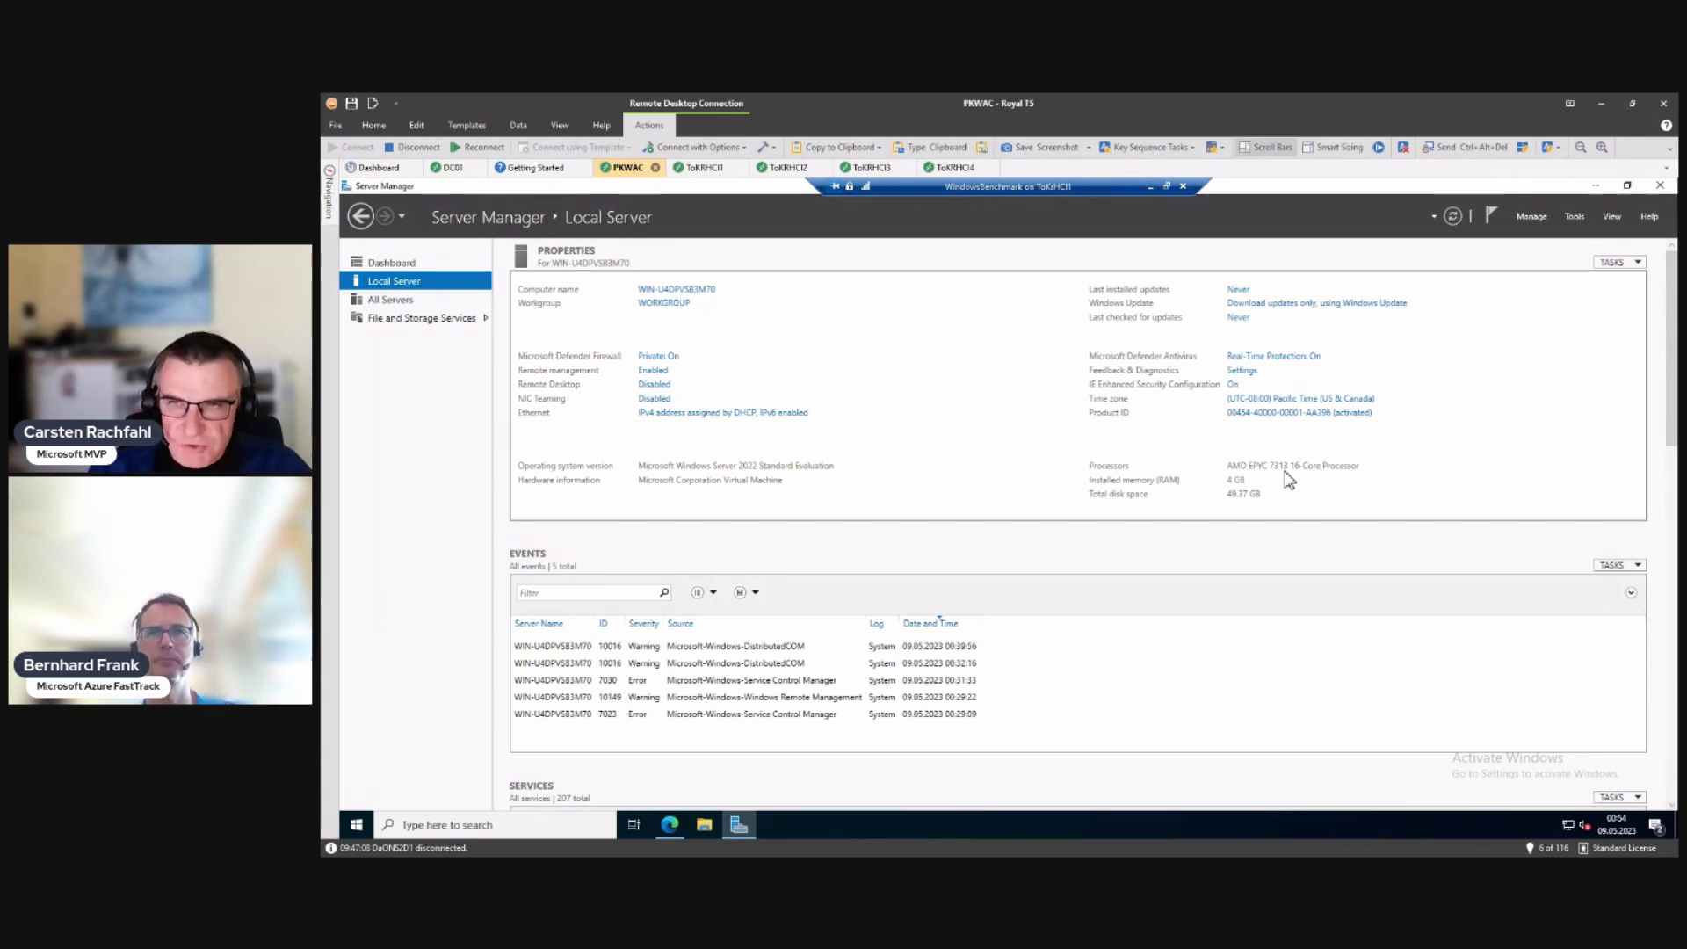
# Step: Download the Iometer 1.1.0 prebuilt binaries for Windows x86-64 from the Iometer downloads page, accepting the SourceForge privacy terms
pyautogui.click(668, 829)
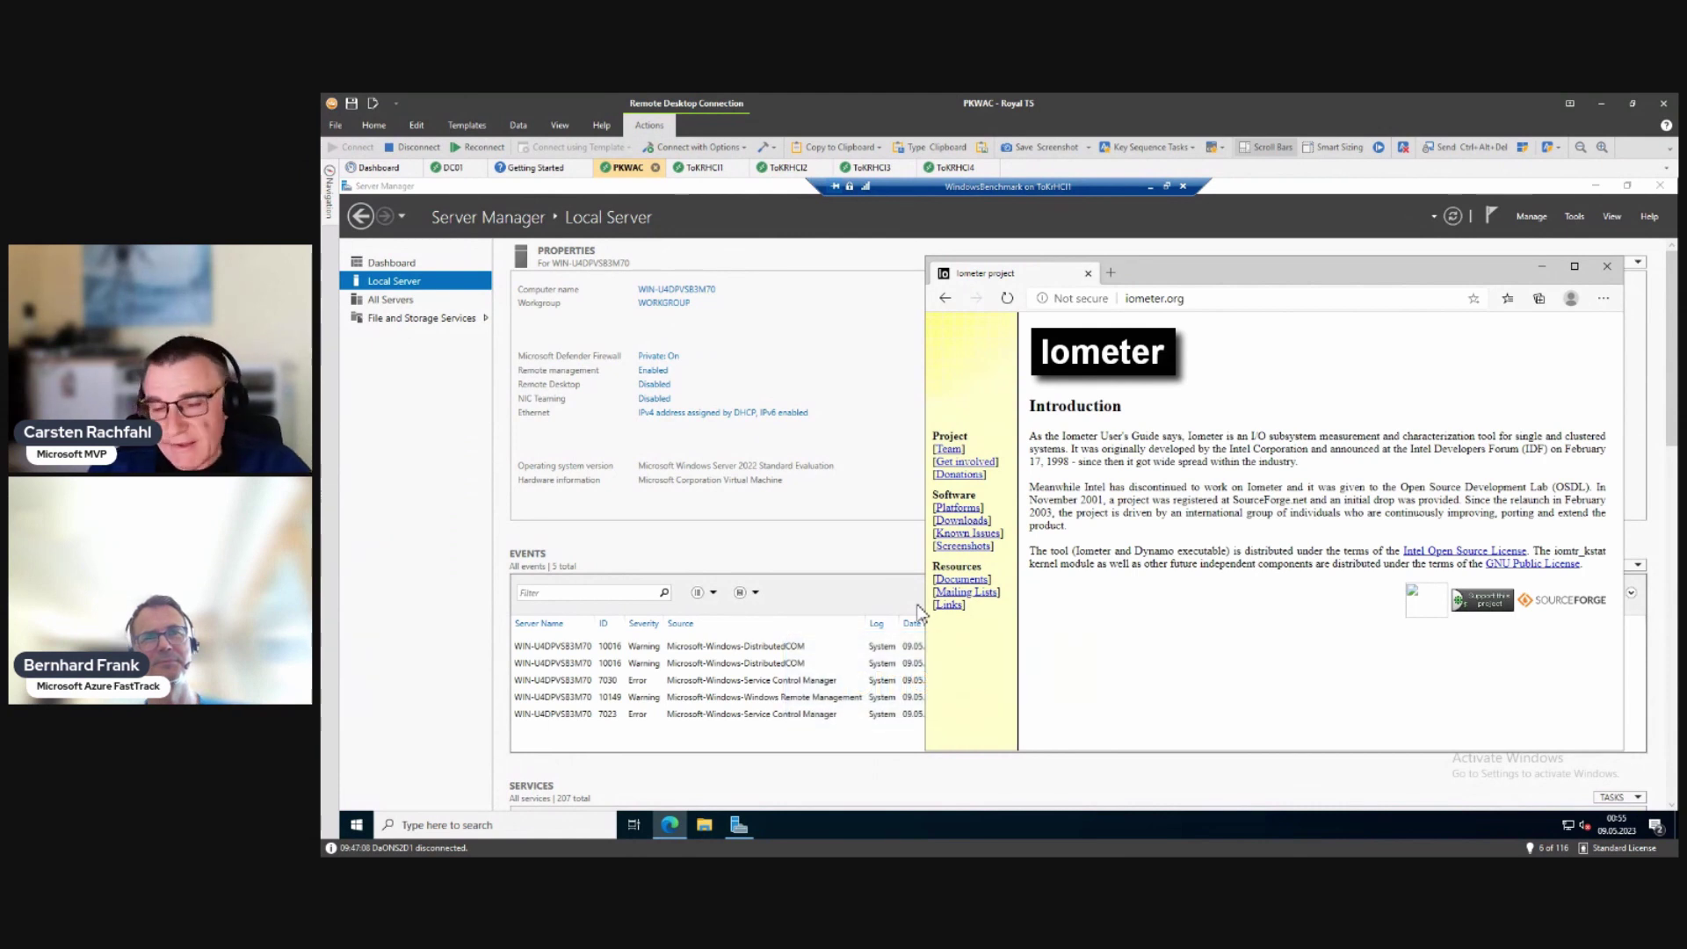
pyautogui.click(963, 522)
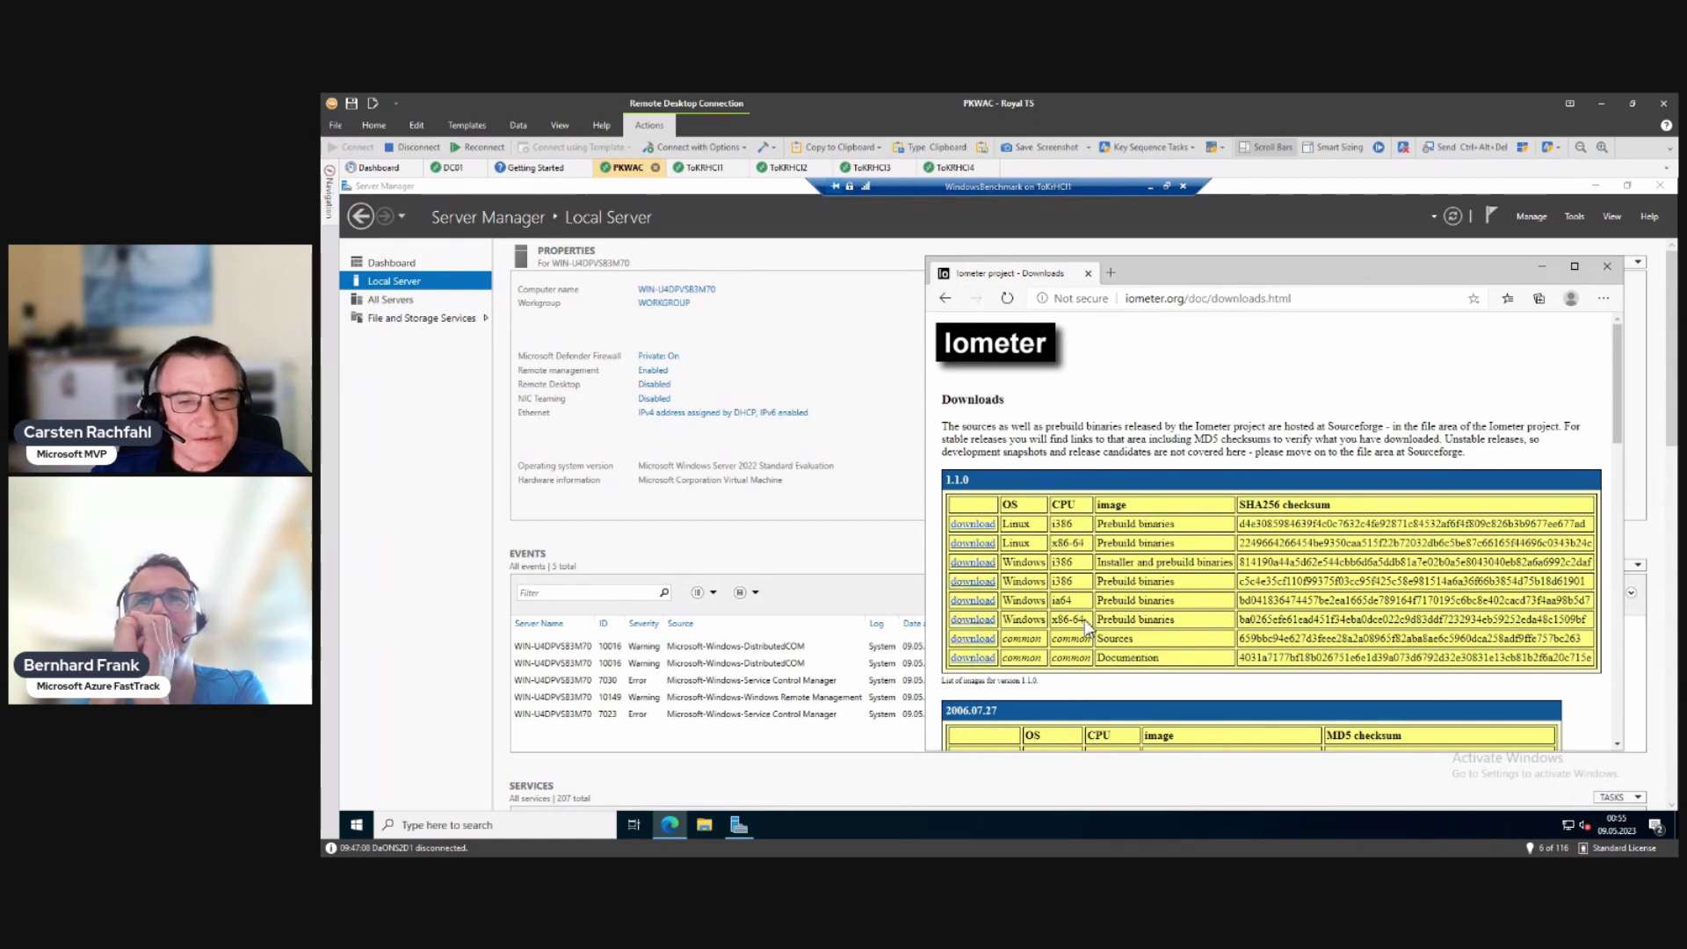
pyautogui.scroll(-3, 1087, 627)
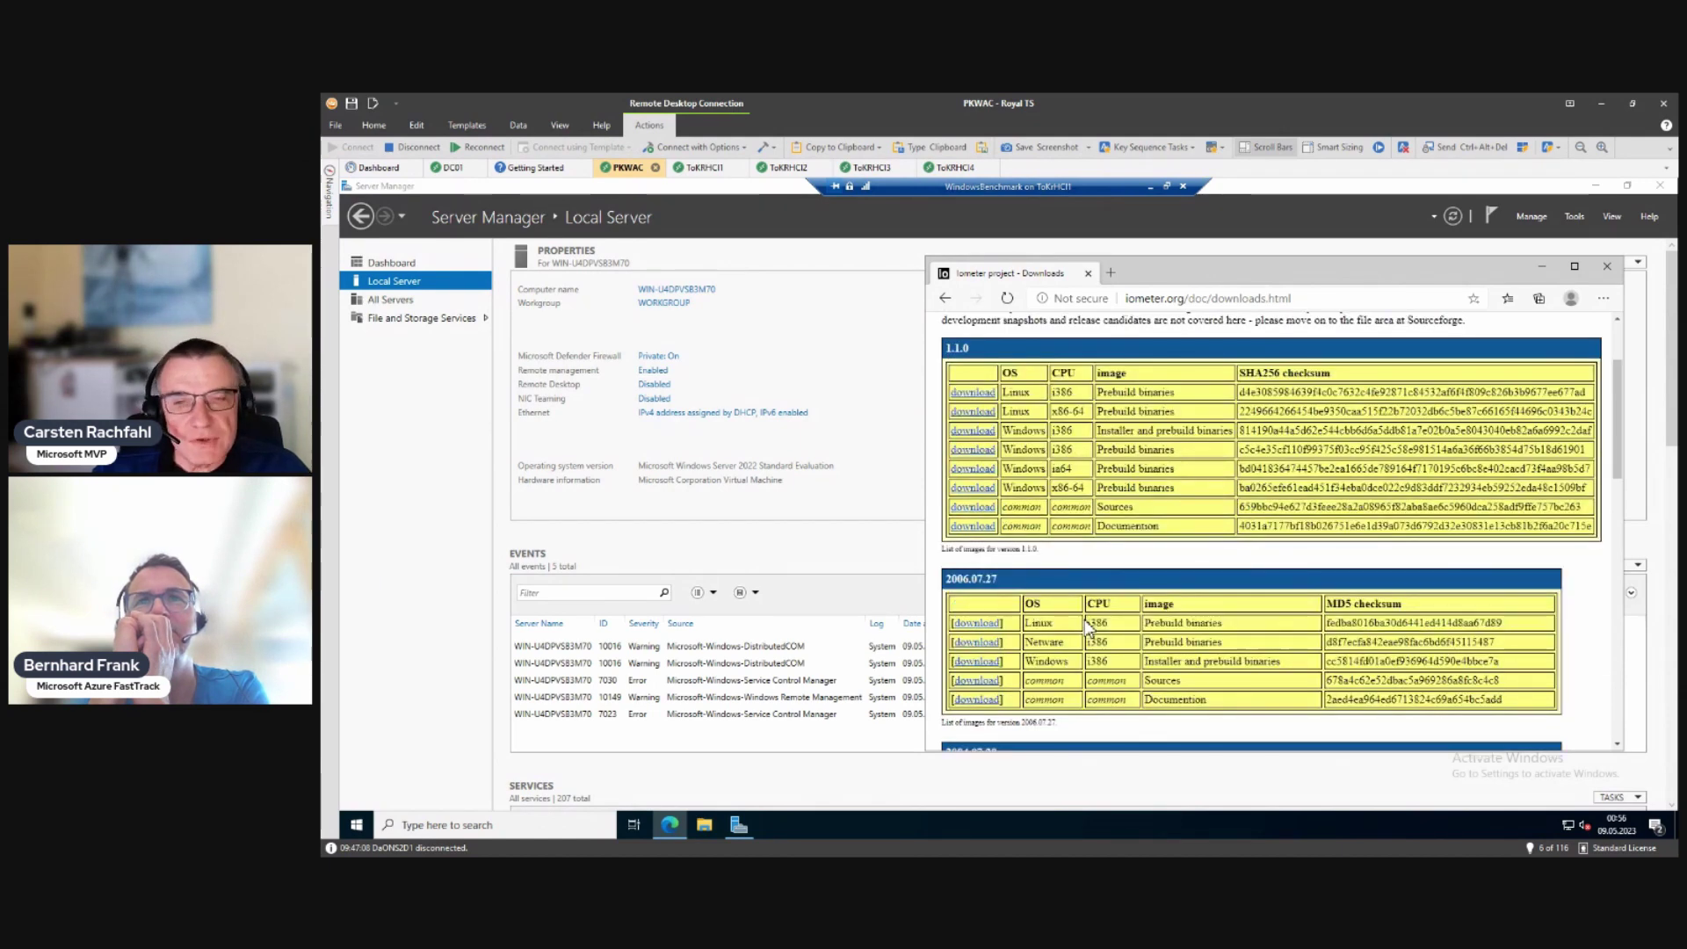
pyautogui.scroll(3, 1087, 627)
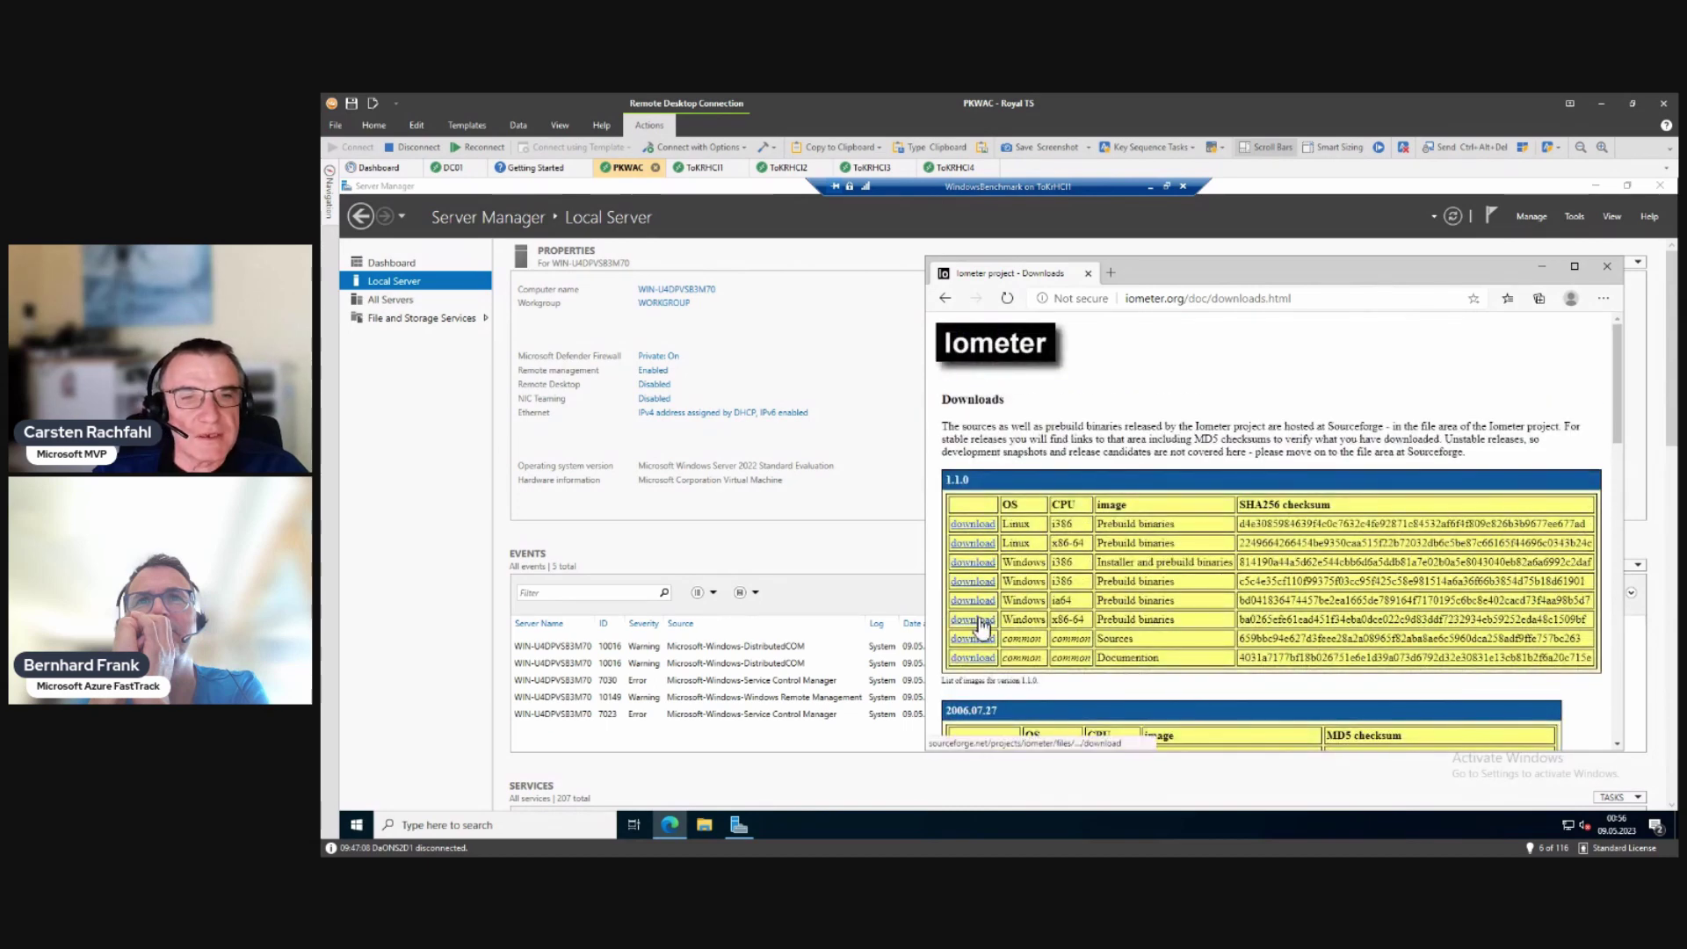
pyautogui.click(981, 621)
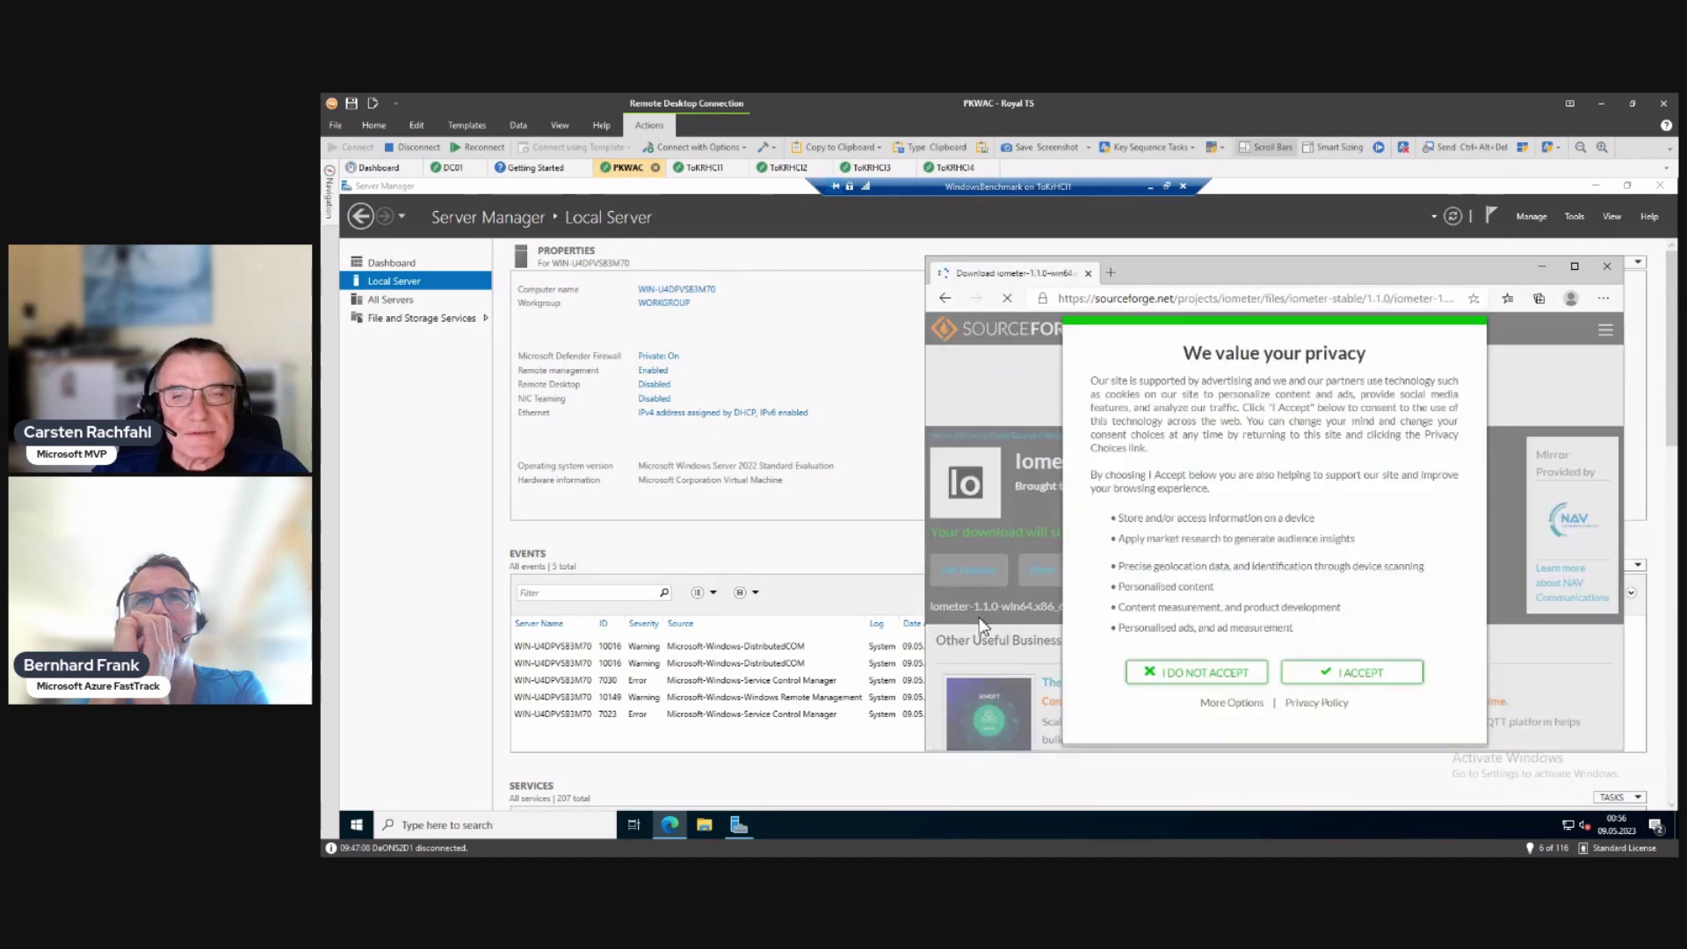
pyautogui.click(1350, 675)
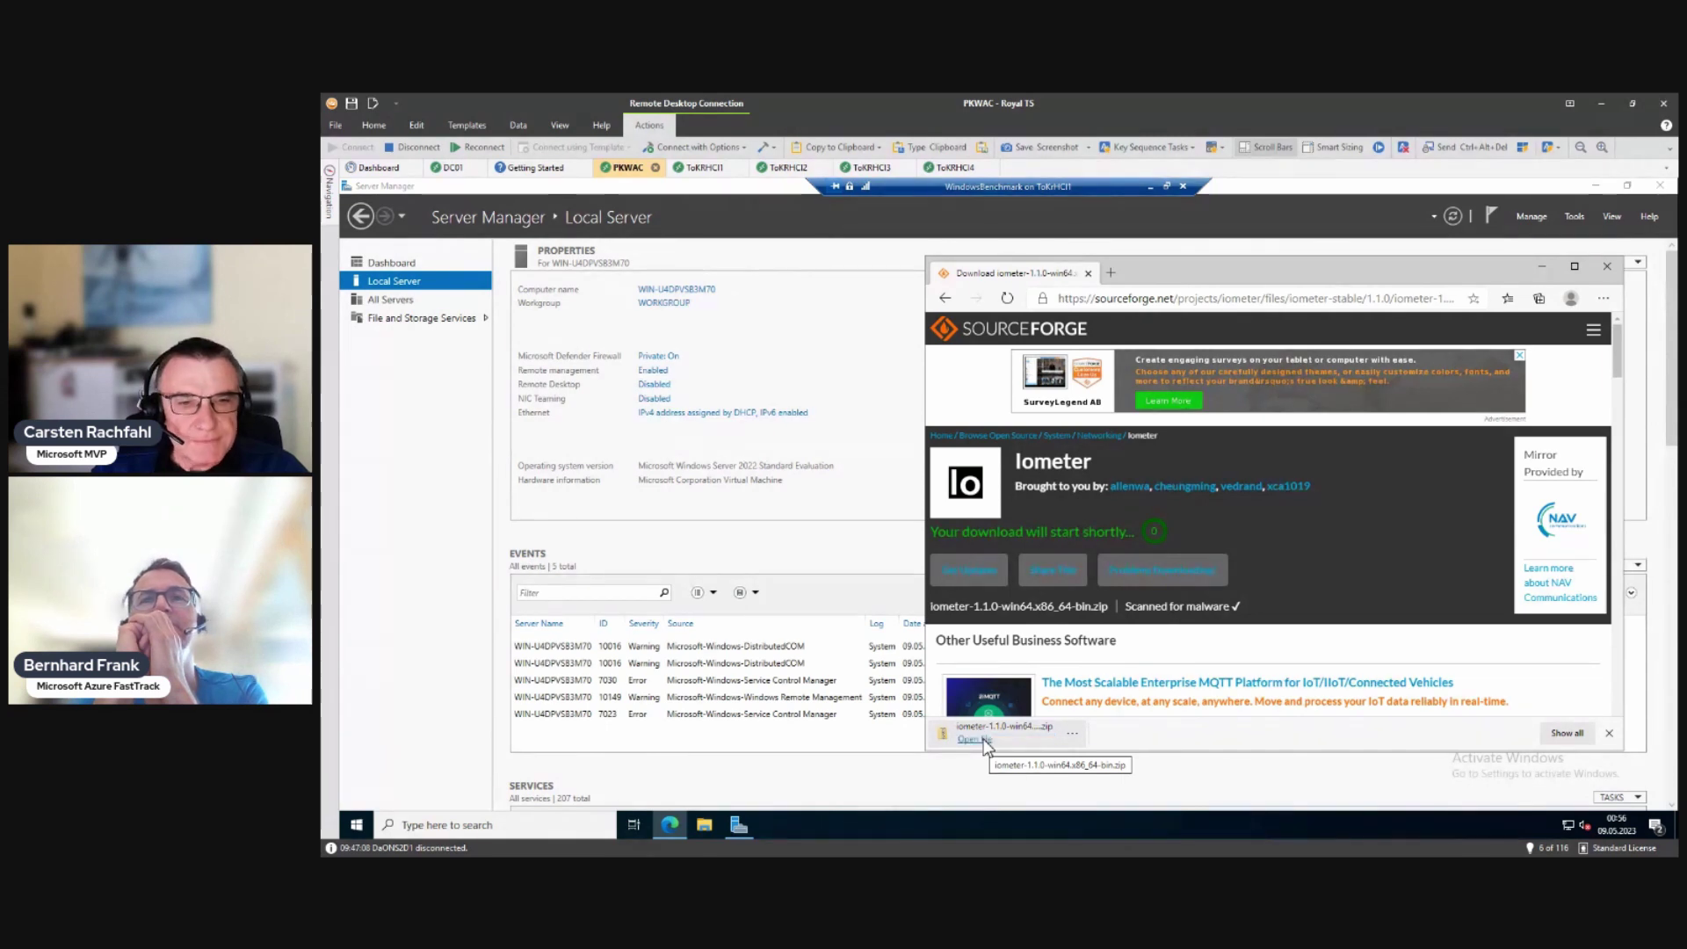
# Step: Show the downloaded Iometer zip file in its folder and unblock it in its properties
pyautogui.click(1073, 732)
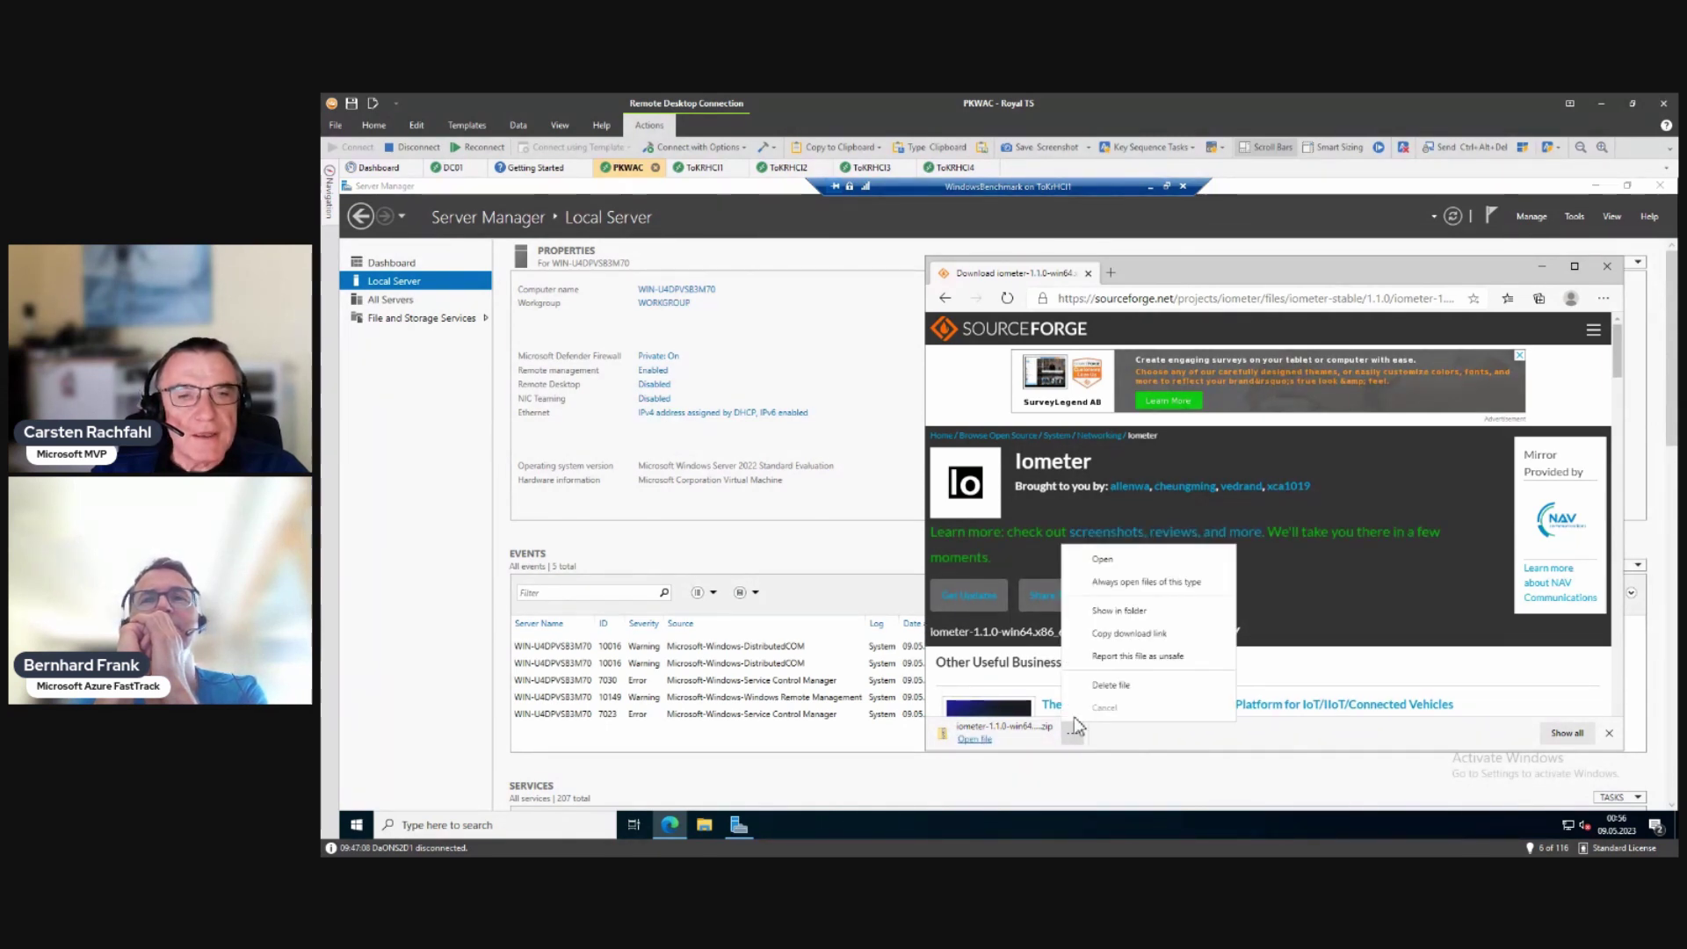
pyautogui.click(1104, 615)
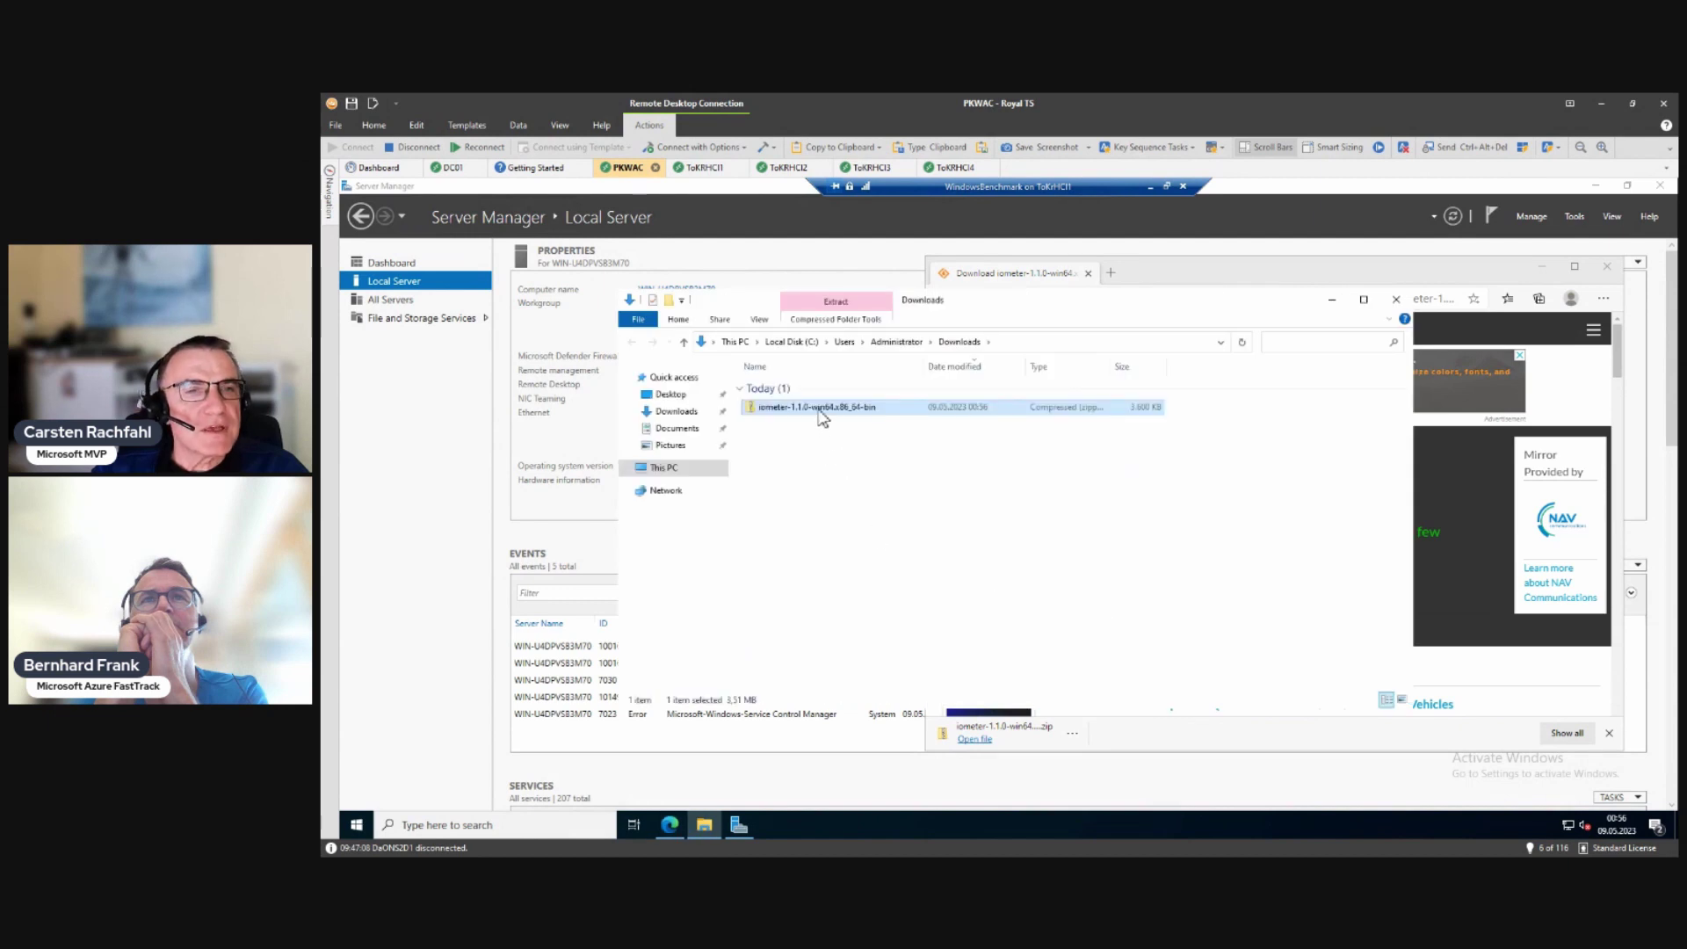
pyautogui.rightClick(821, 417)
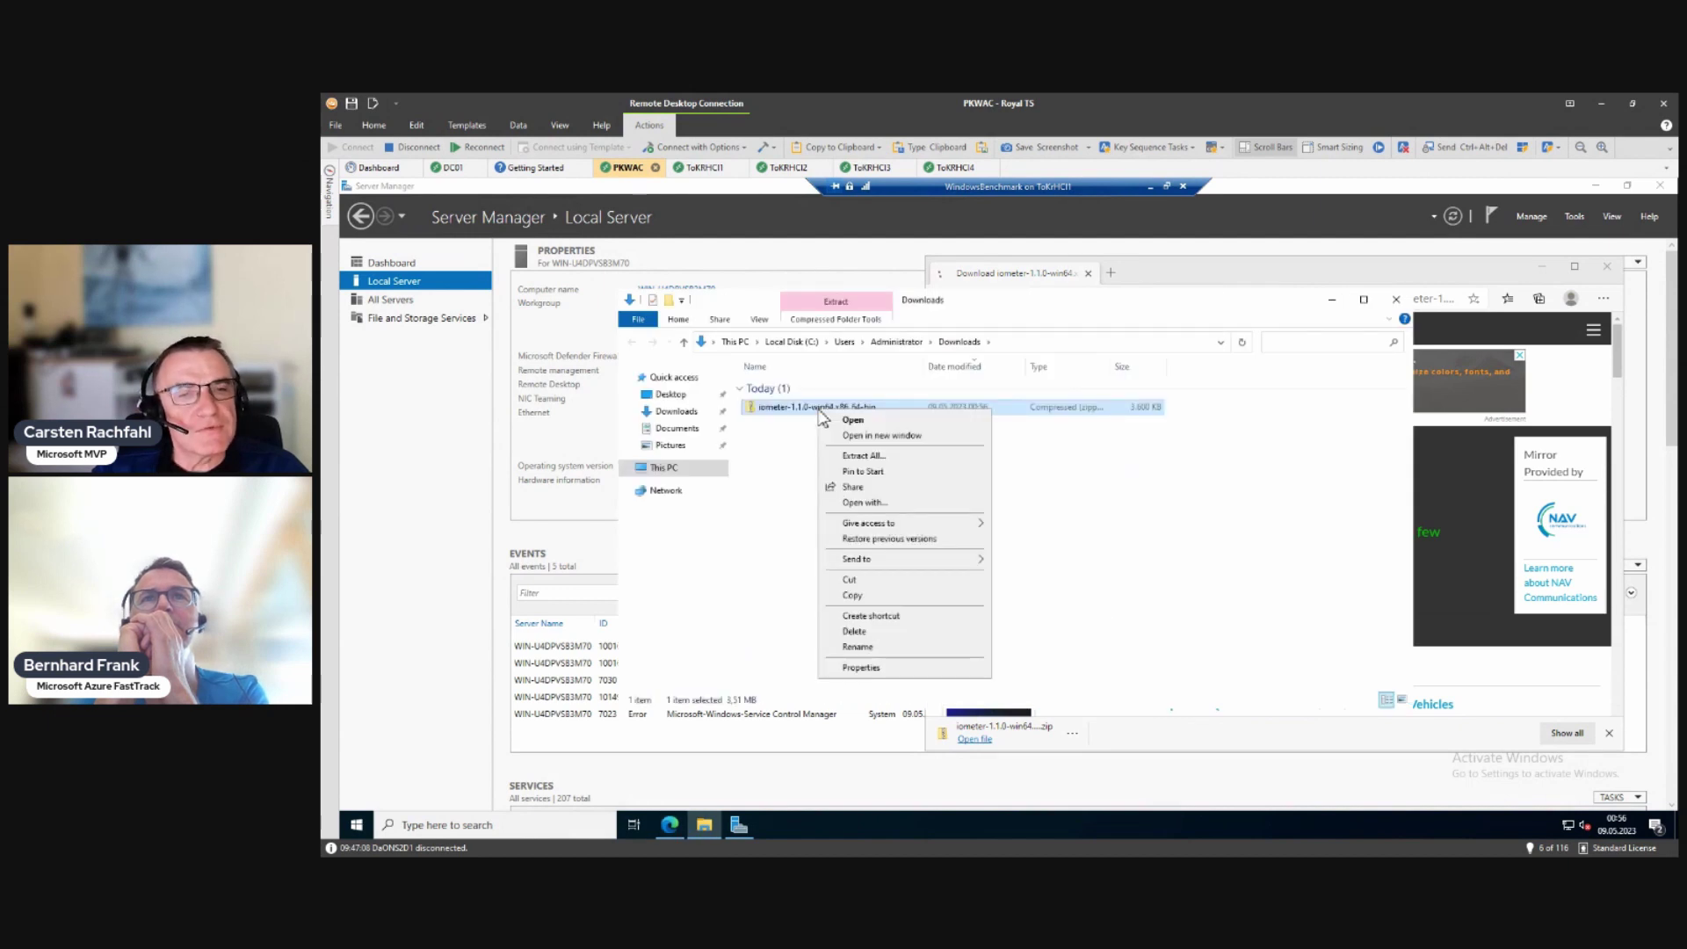
pyautogui.click(860, 668)
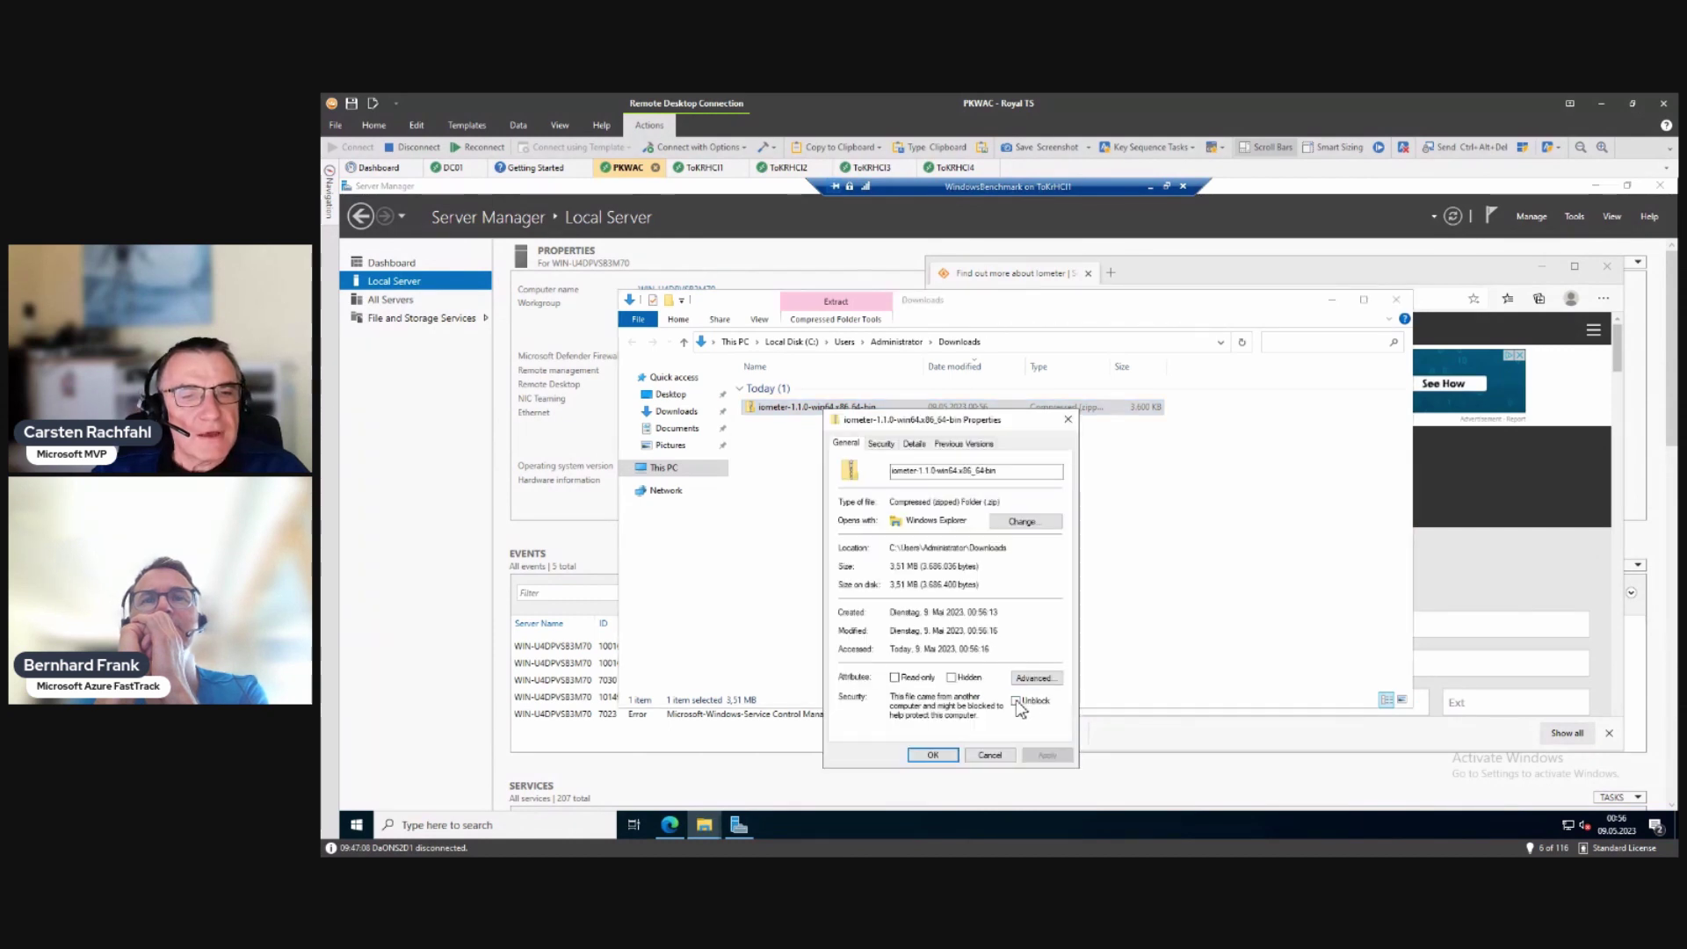
pyautogui.click(1017, 701)
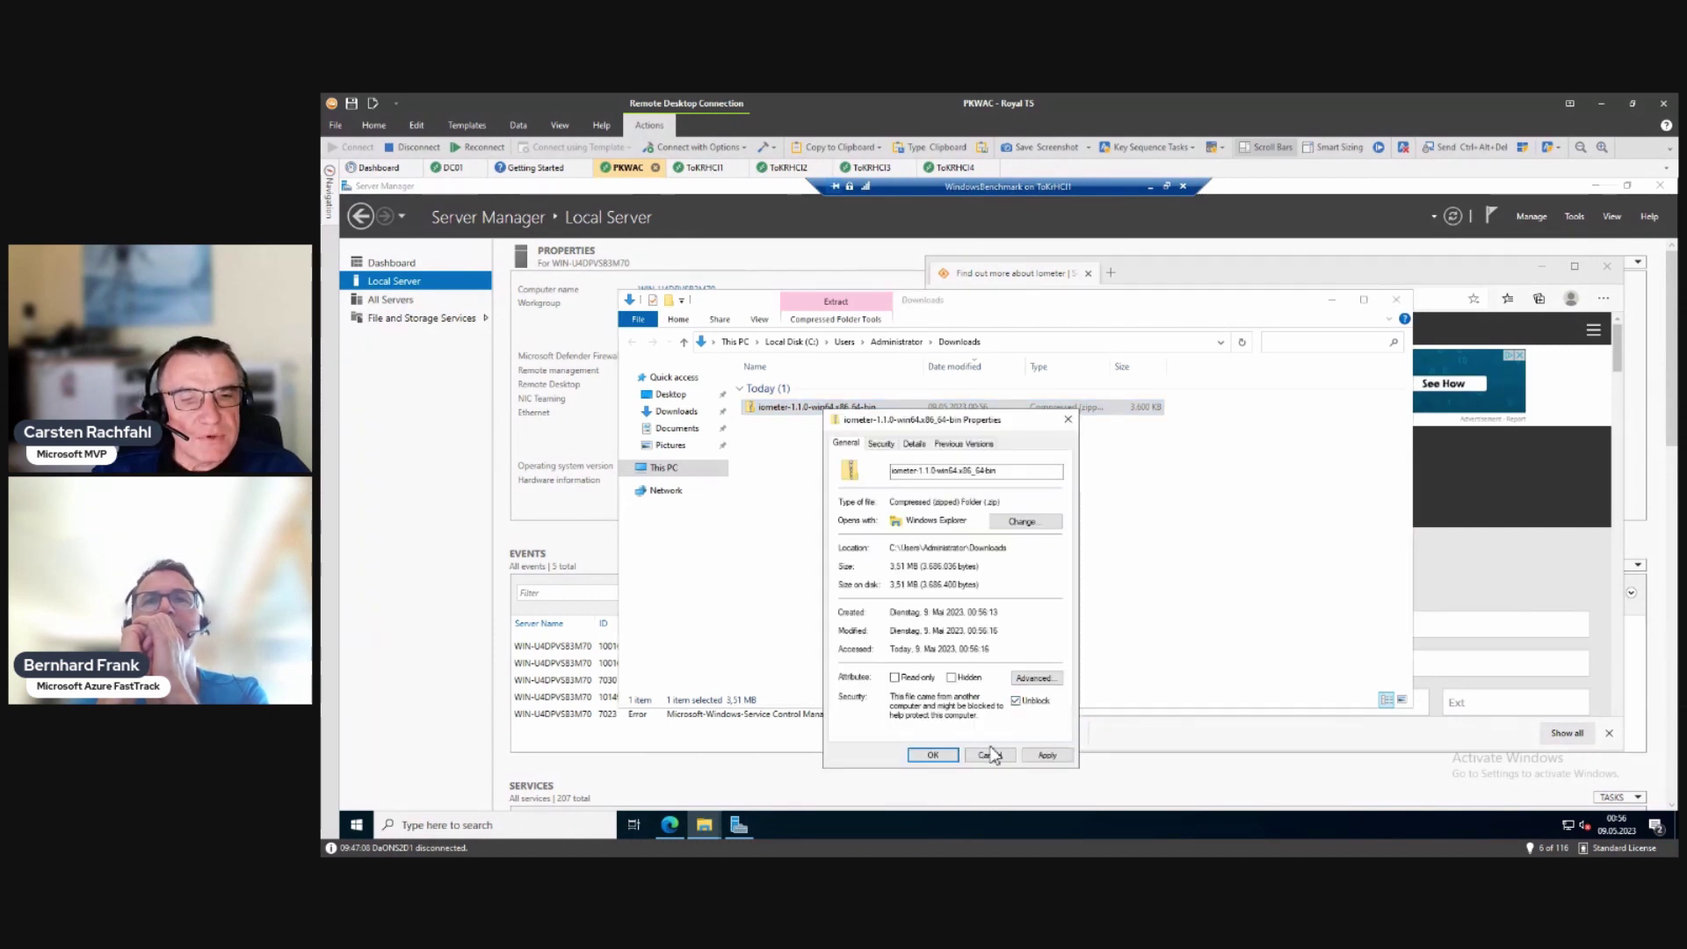
pyautogui.click(1046, 755)
pyautogui.click(930, 756)
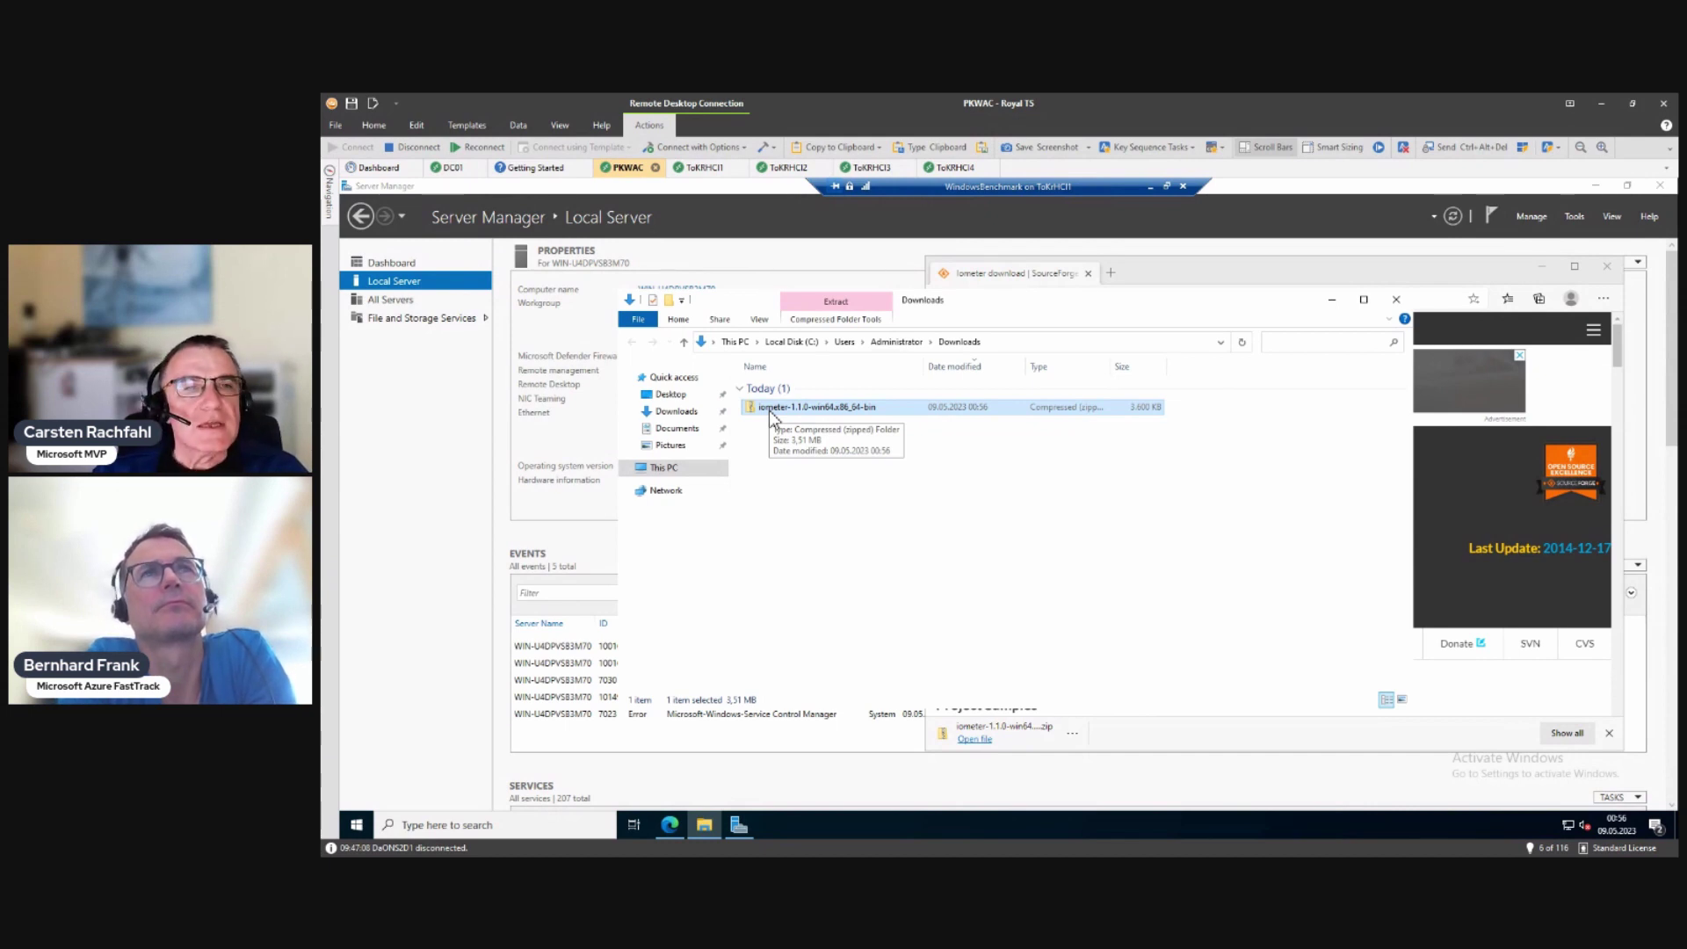
# Step: Extract the Iometer zip file to C:\iometer-1.1.0-win64.x86_64-bin
pyautogui.rightClick(772, 413)
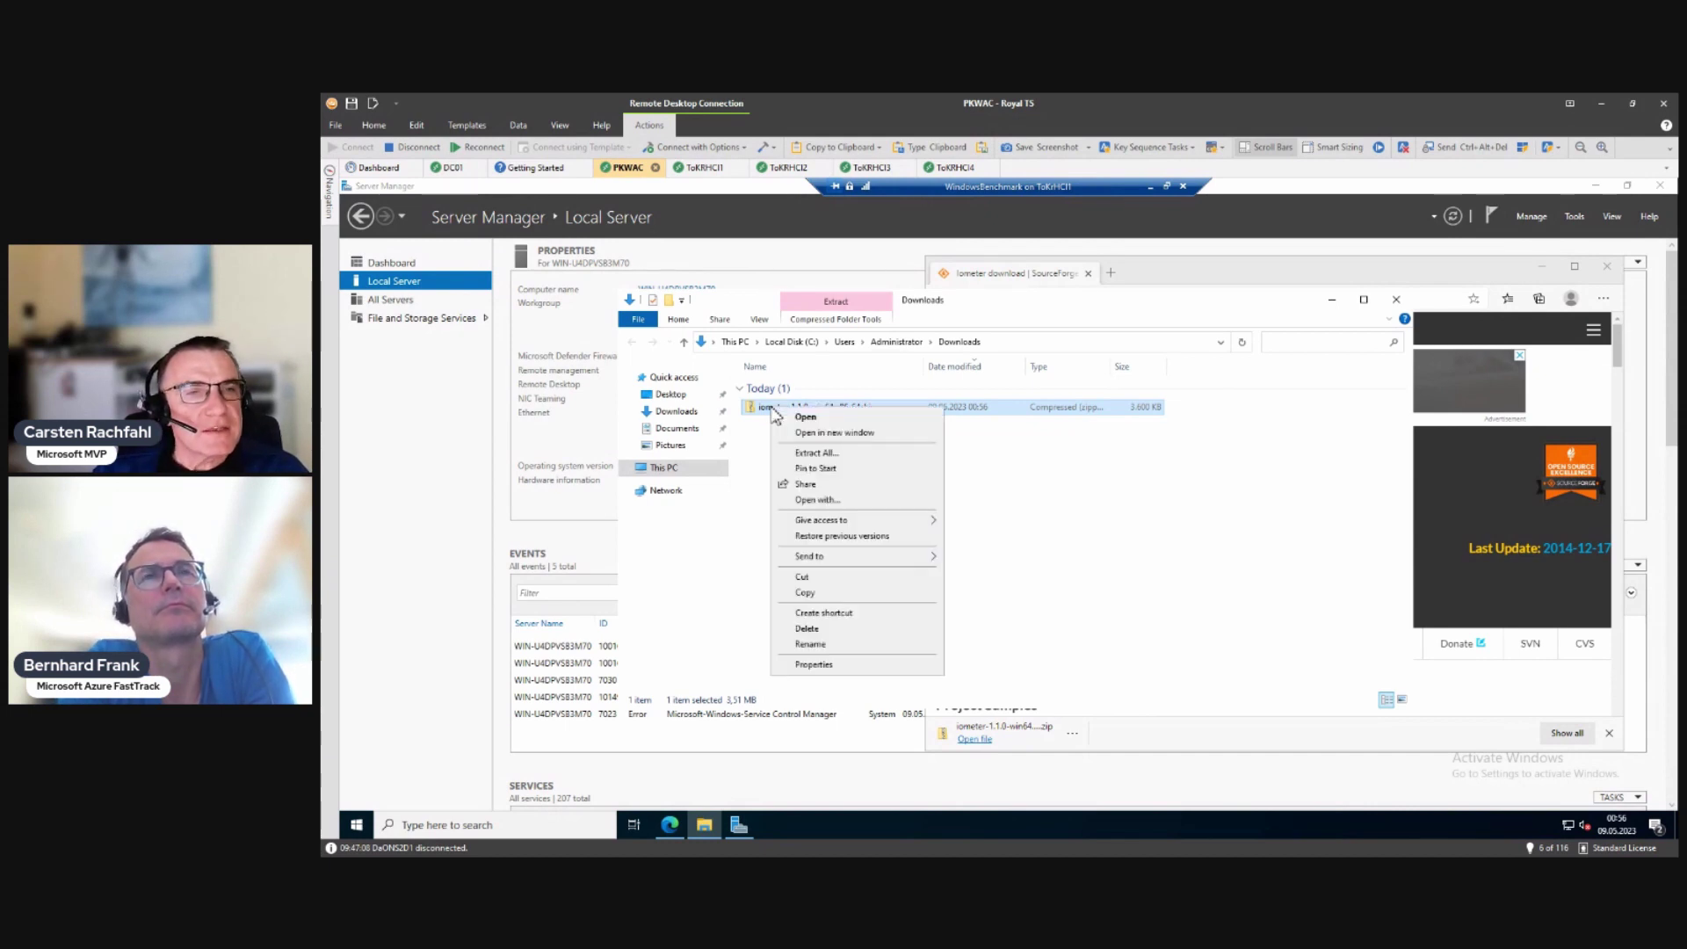
pyautogui.click(794, 464)
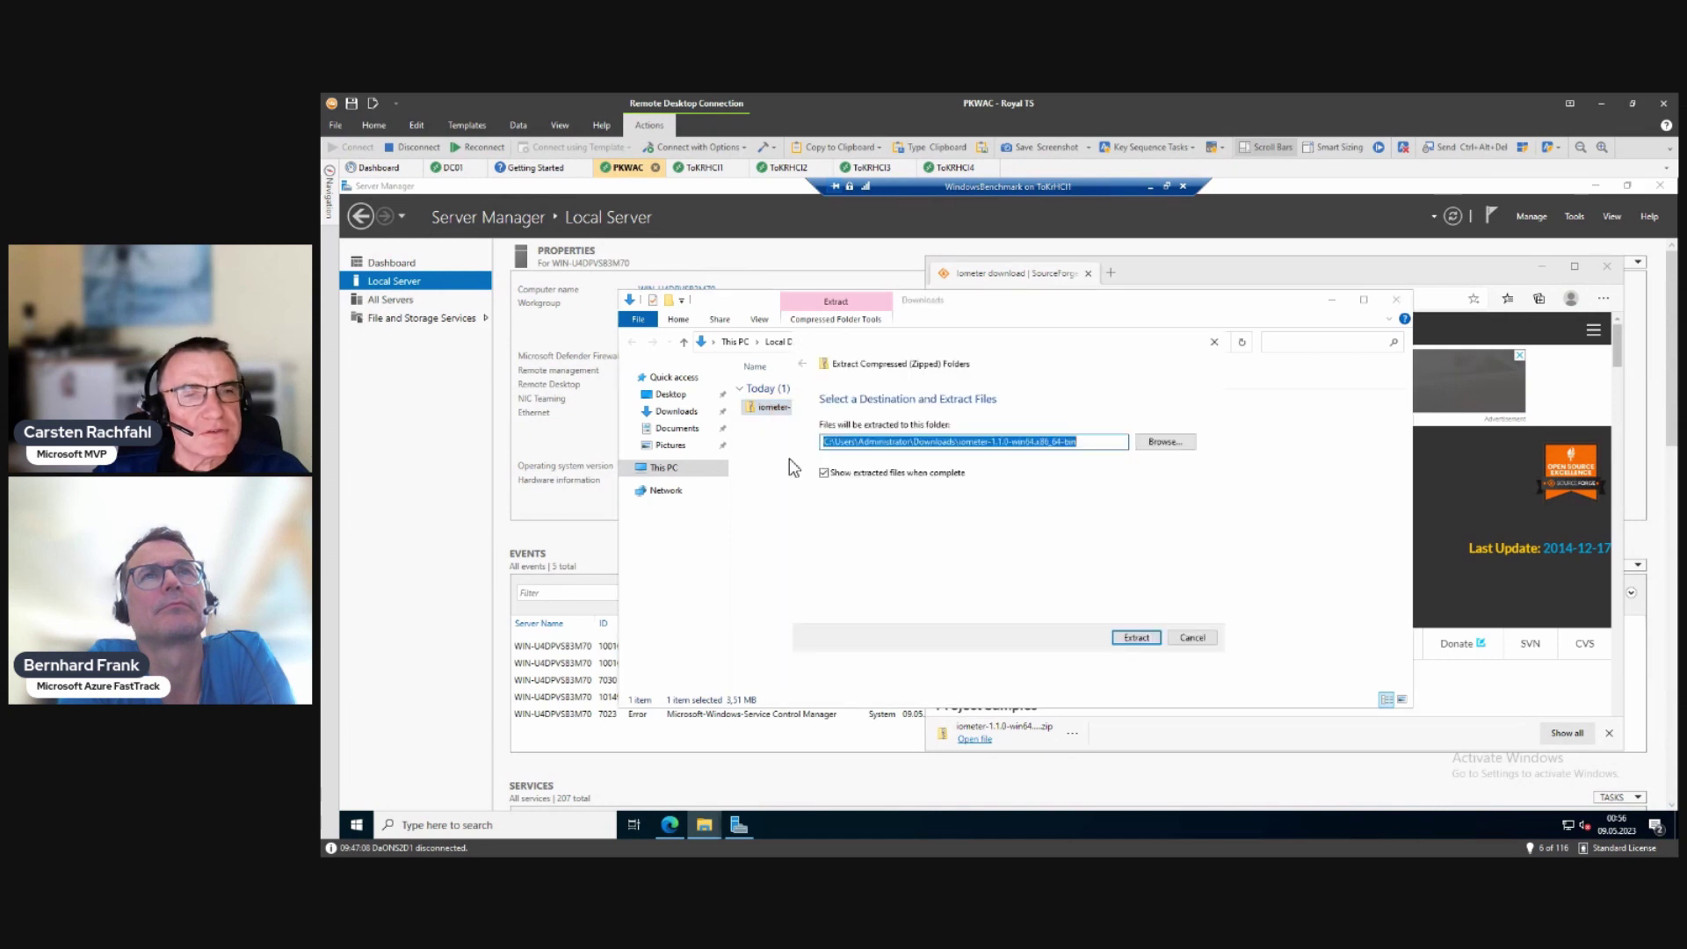
pyautogui.doubleClick(934, 441)
pyautogui.moveTo(899, 452); pyautogui.dragTo(837, 462)
pyautogui.press('BackSpace')
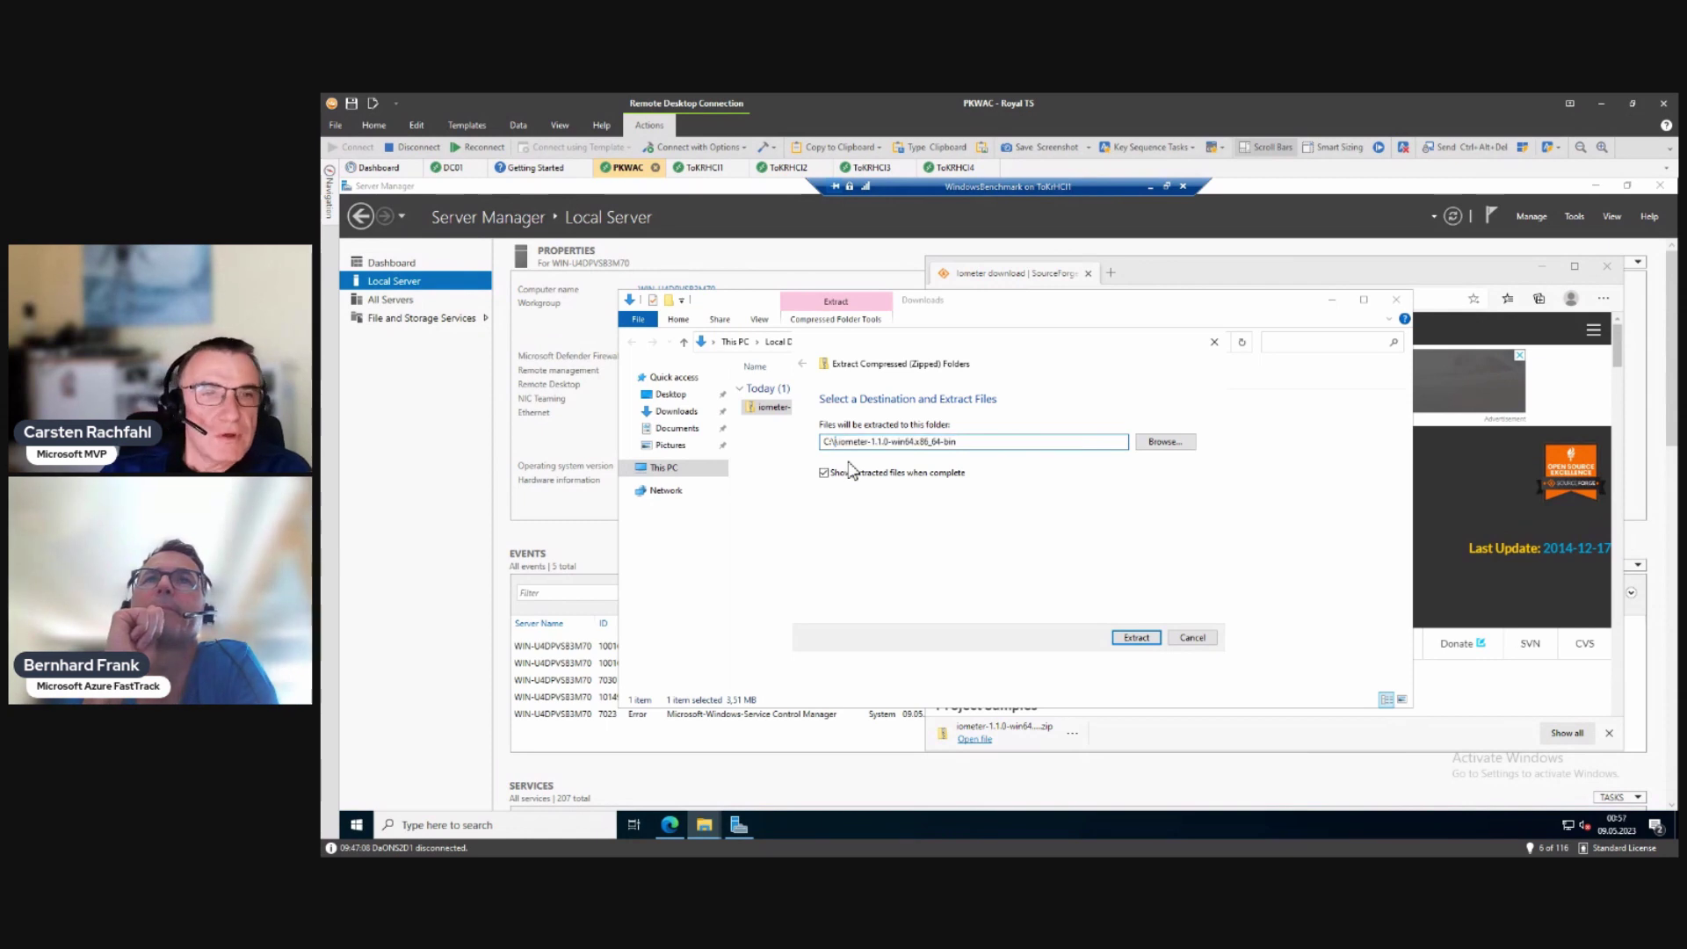
pyautogui.press('Return')
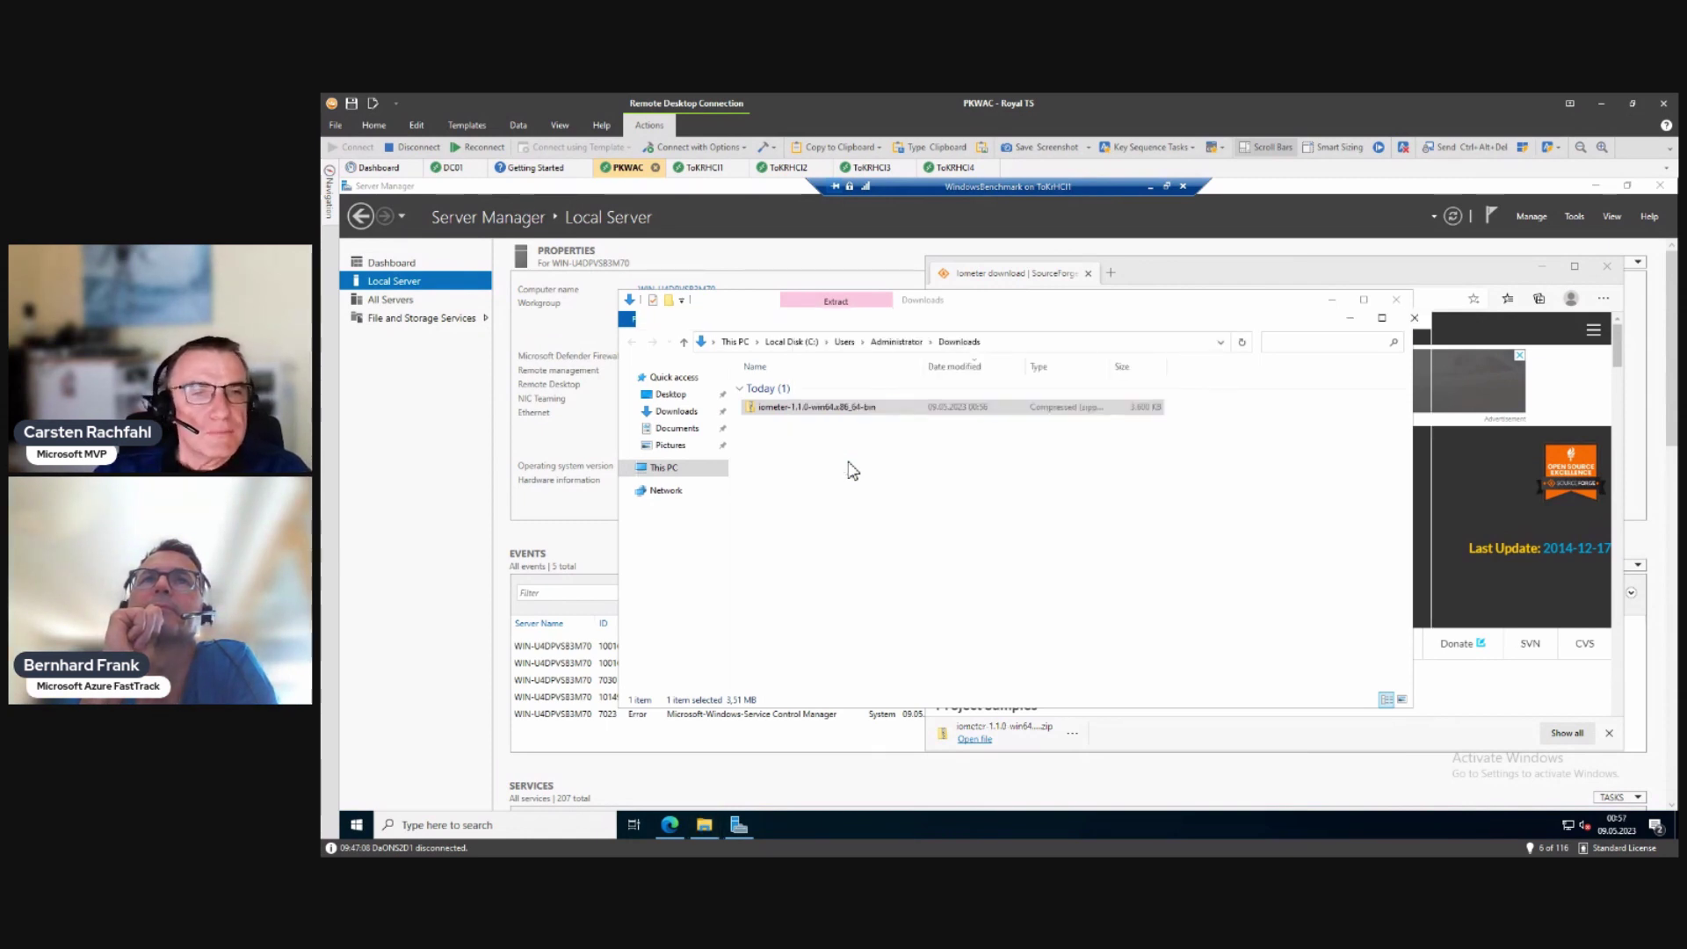
# Step: Open the extracted iometer-1.1.0-win64.x86_64-bin folder on Local Disk (C:) and select the IOmeter application
pyautogui.click(810, 360)
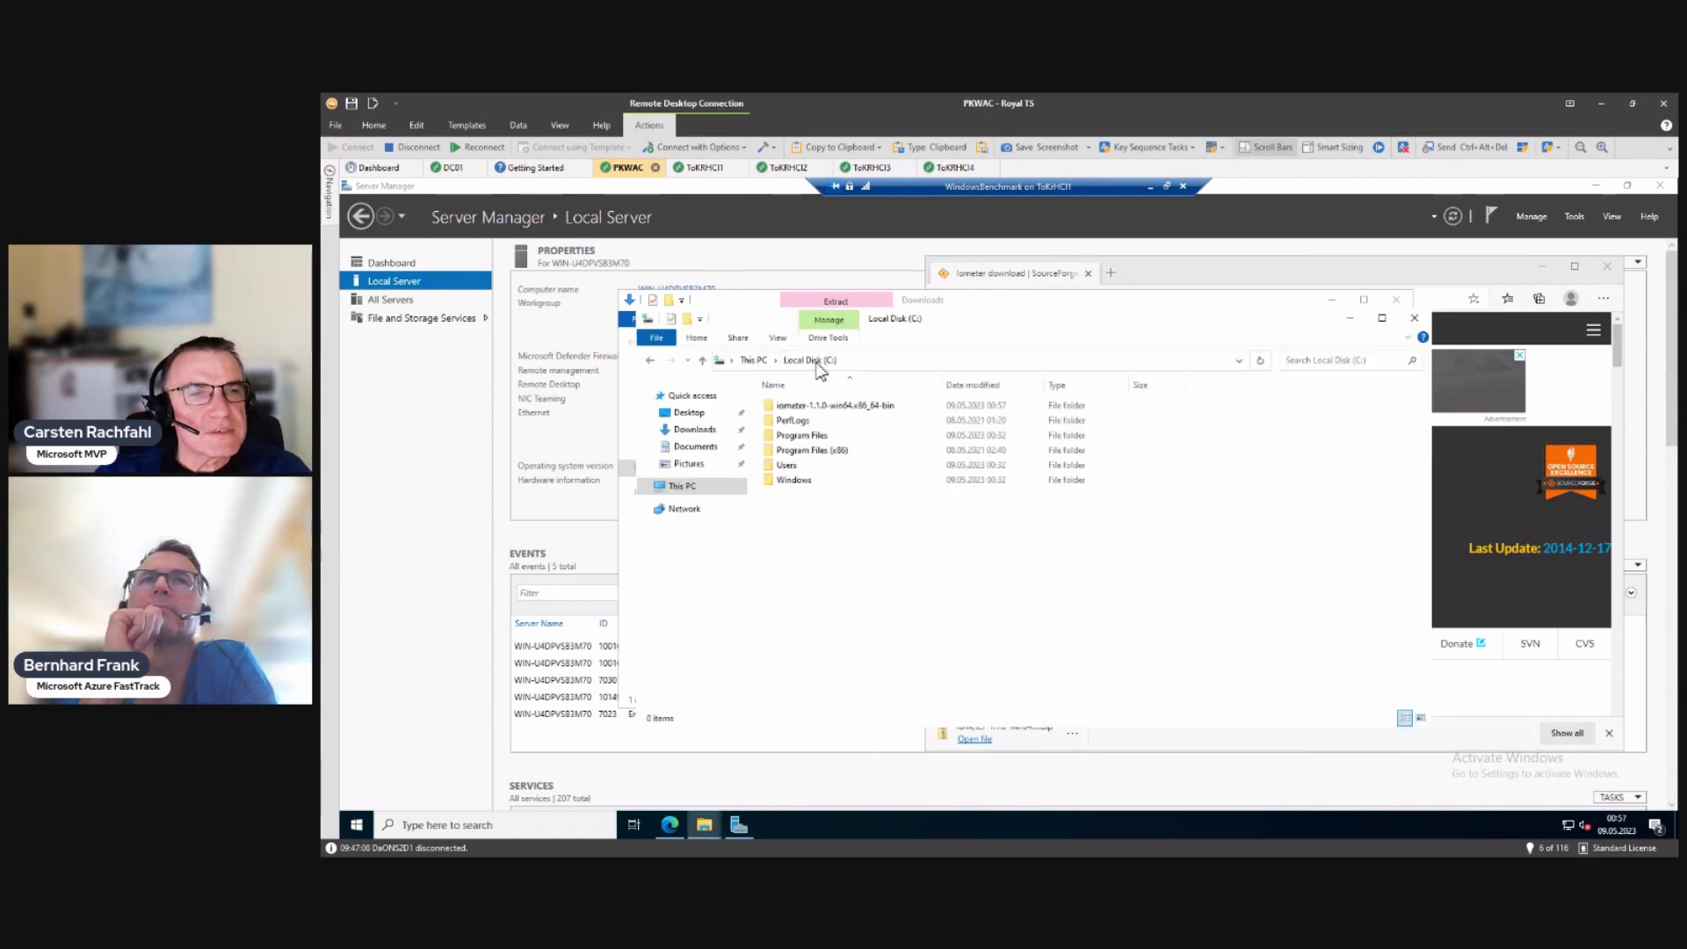
pyautogui.doubleClick(797, 407)
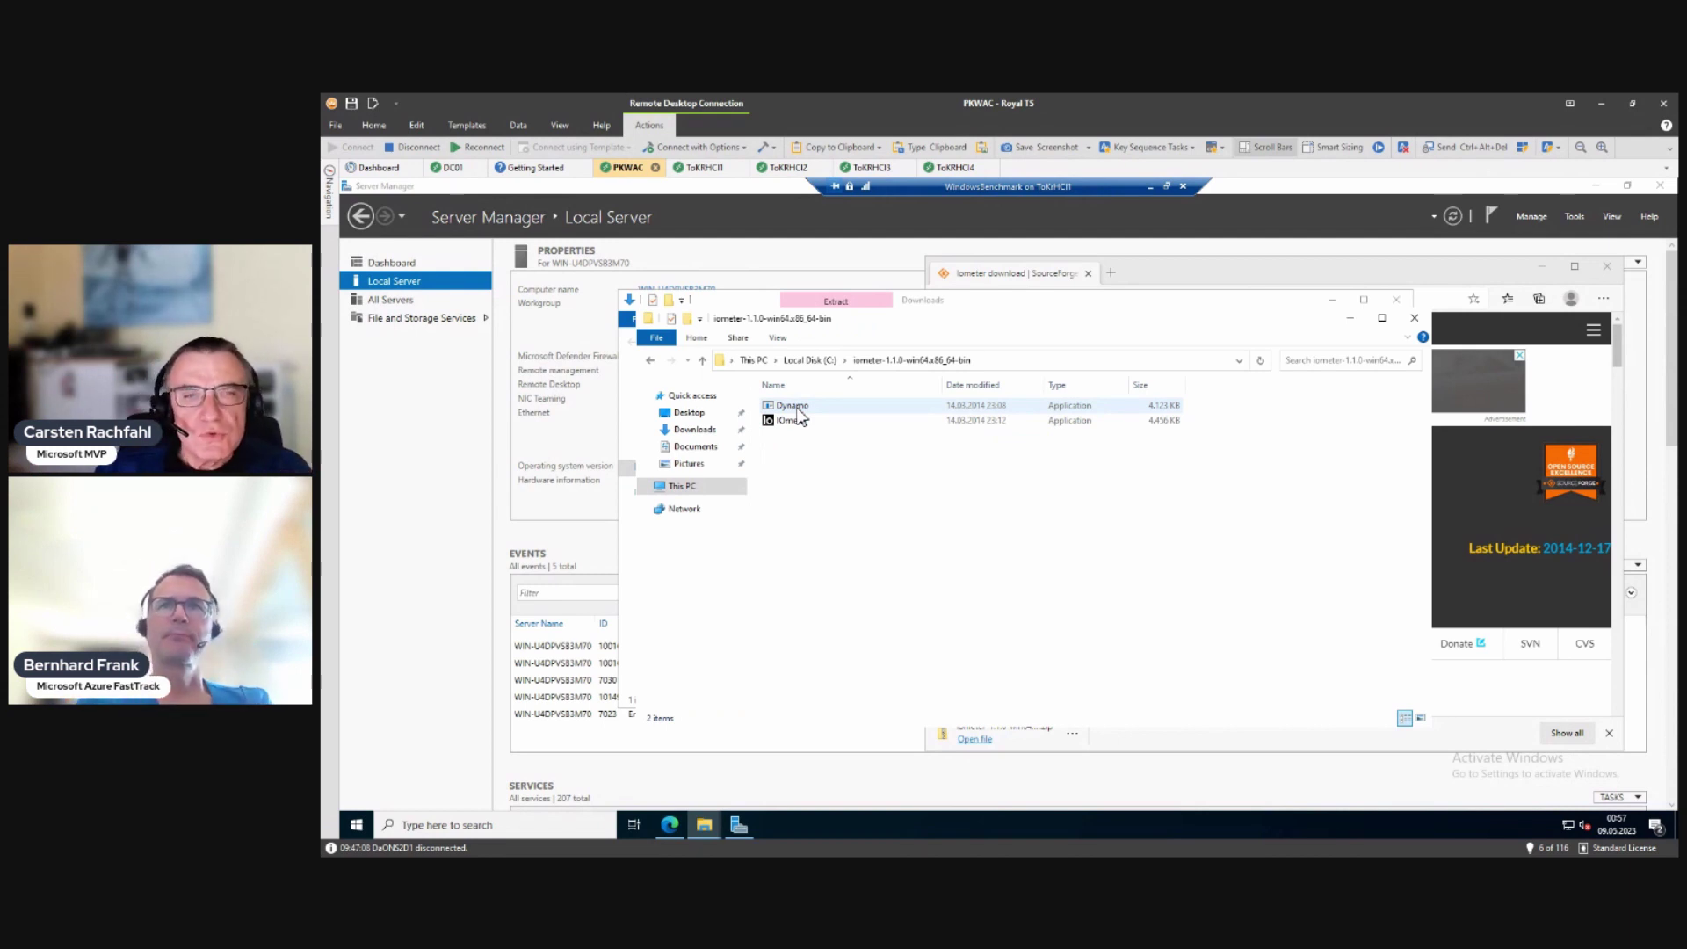
pyautogui.click(803, 423)
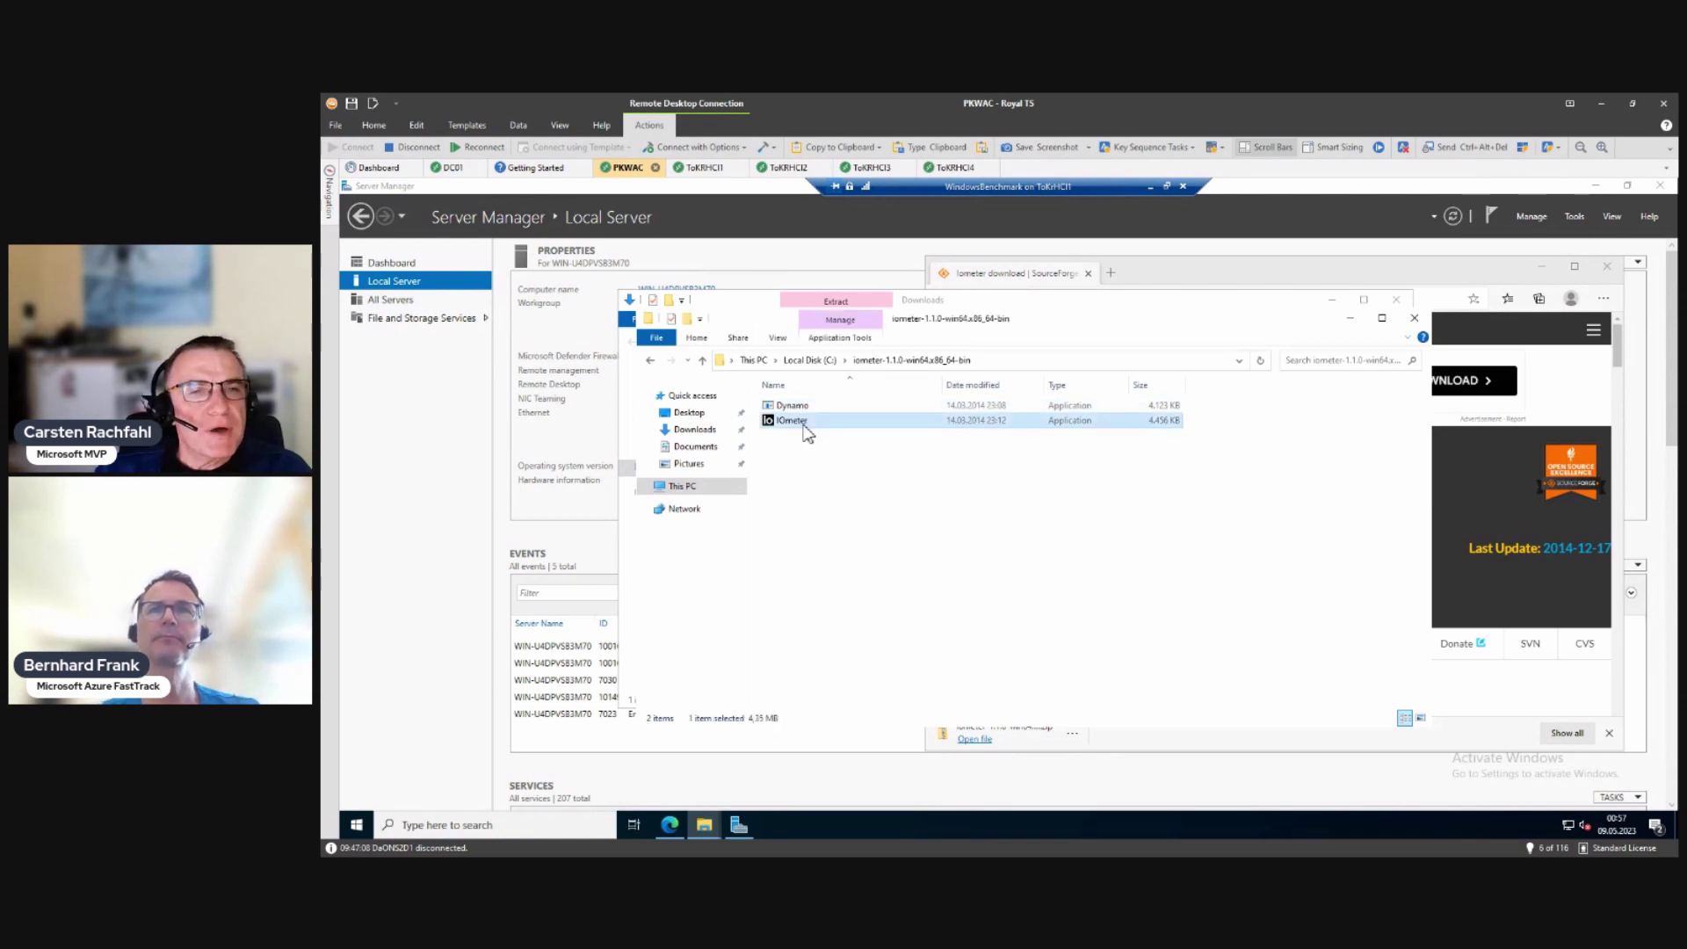
# Step: Launch the IOmeter application from the extracted folder and accept the Intel Open Source License
pyautogui.click(814, 407)
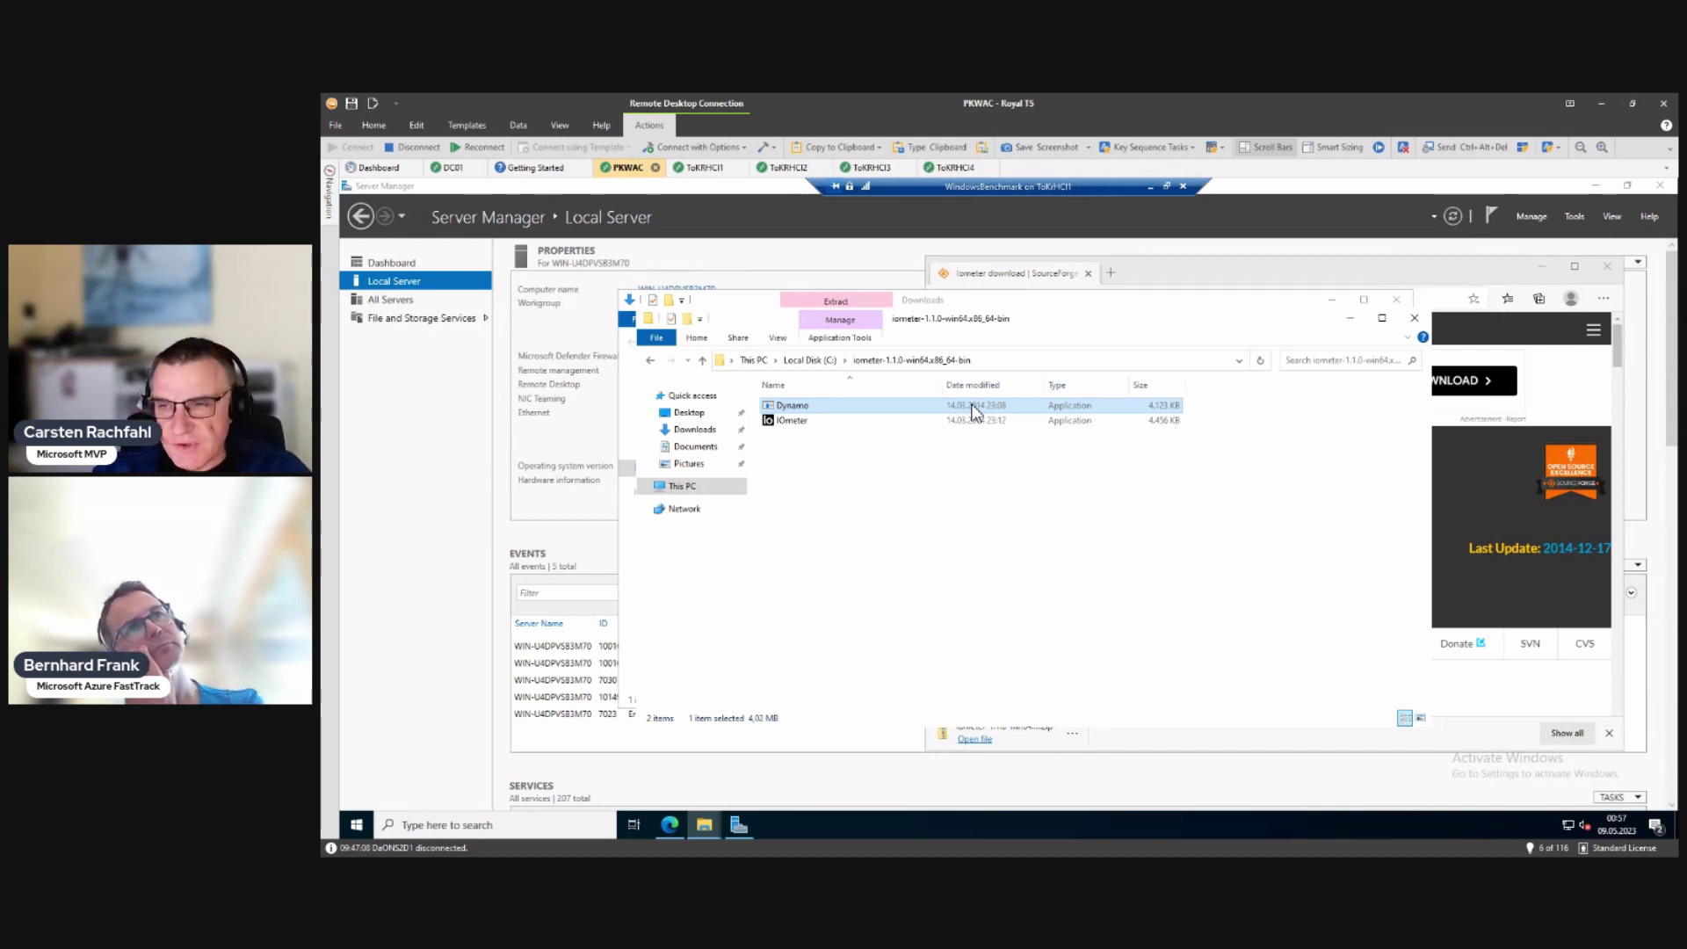
pyautogui.click(777, 423)
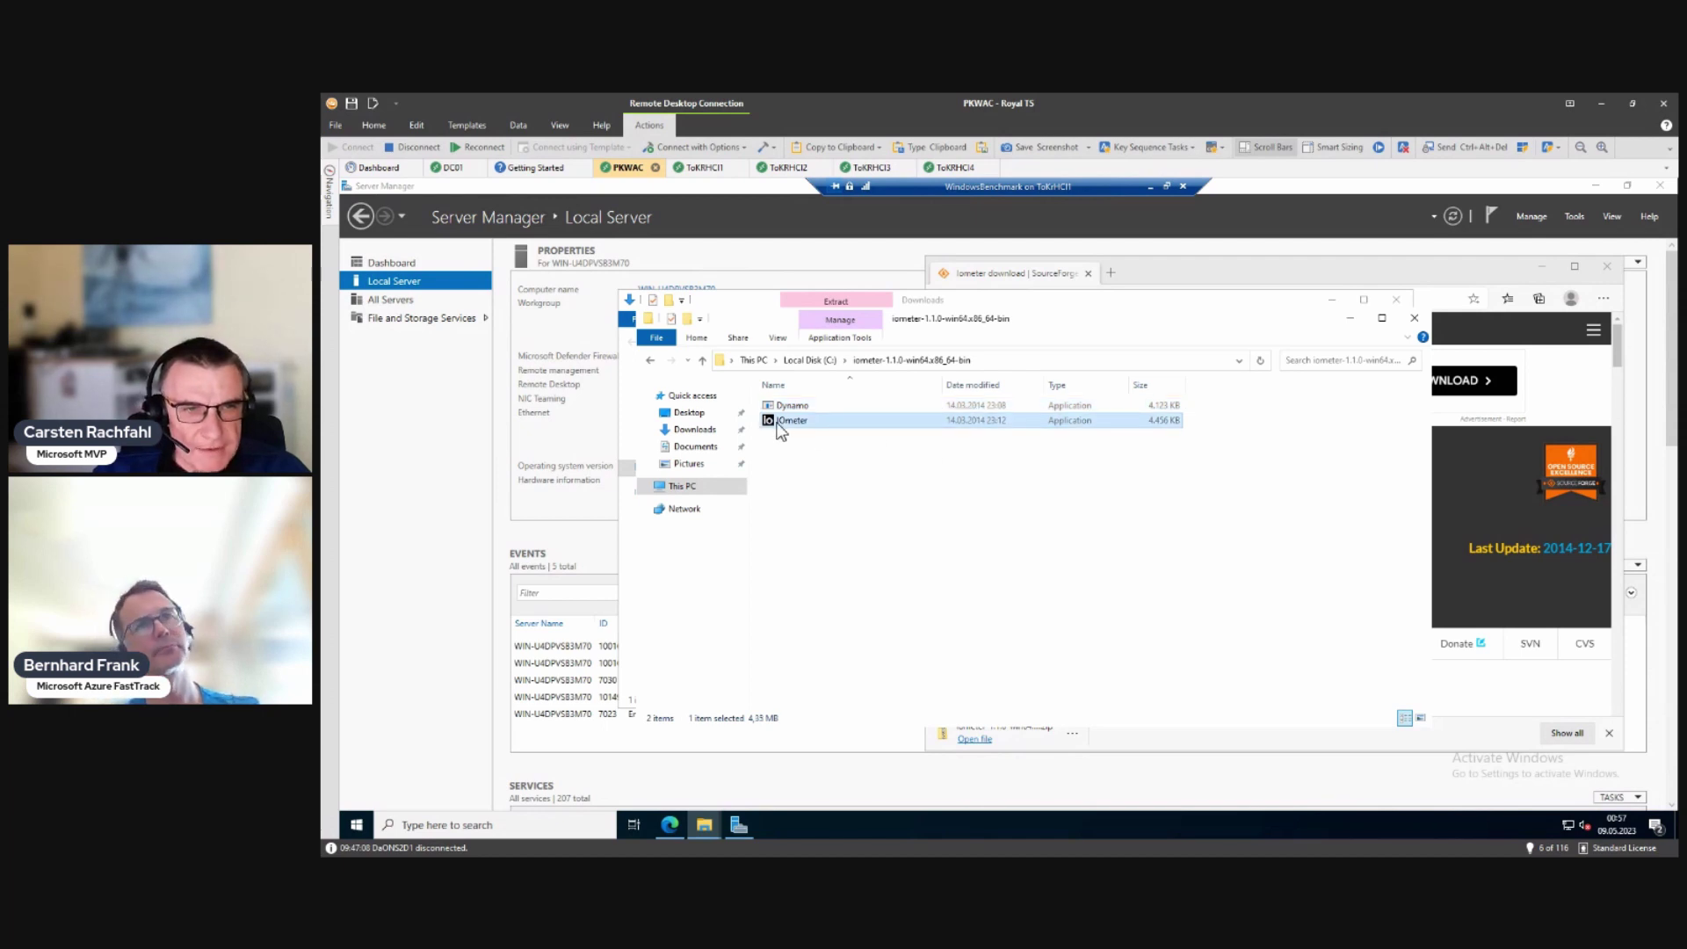
pyautogui.doubleClick(778, 423)
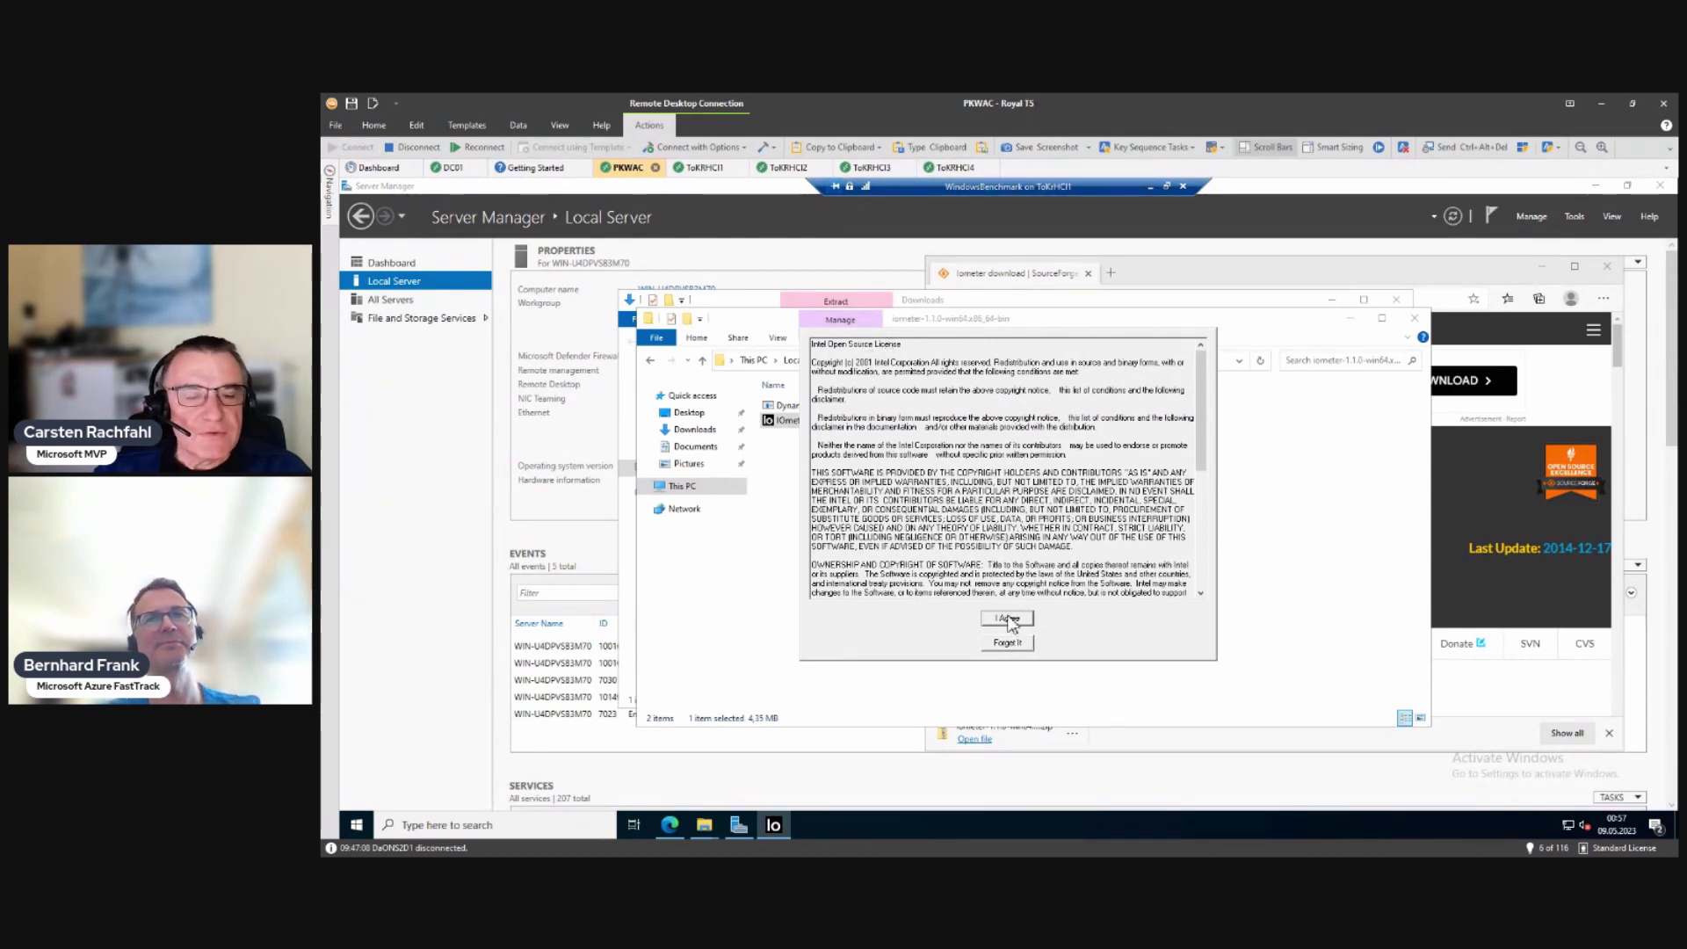
pyautogui.click(1008, 619)
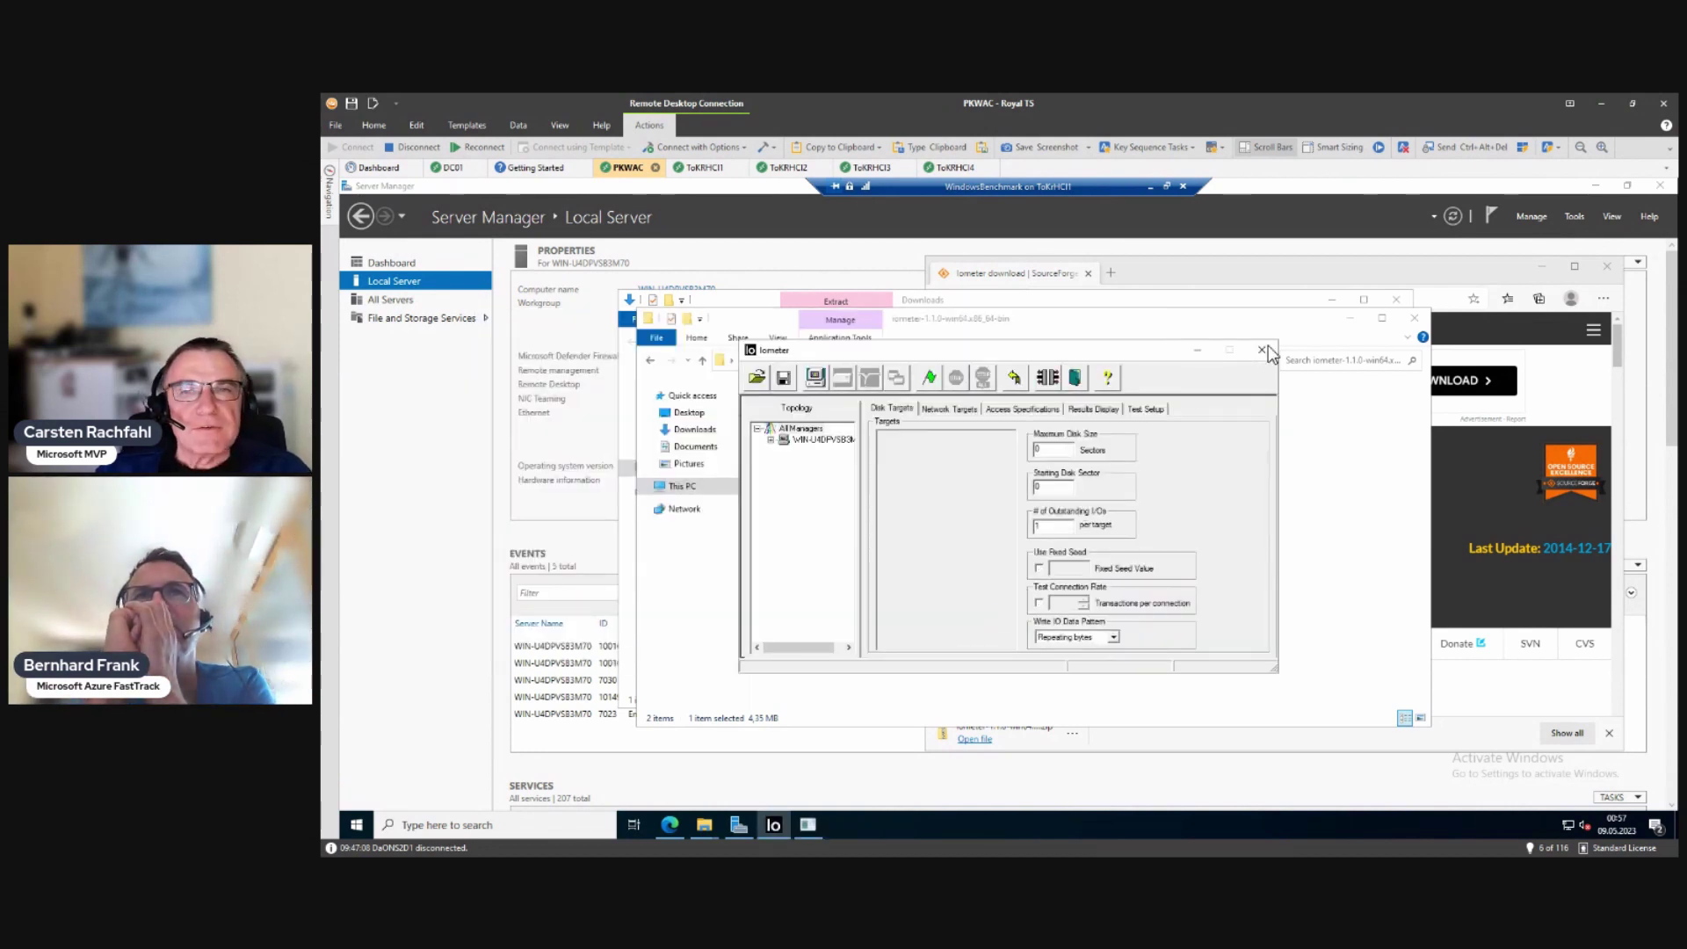
# Step: Clear the desktop around Iometer by closing the File Explorer and browser windows and minimizing Server Manager, and reposition the Iometer window
pyautogui.click(1416, 320)
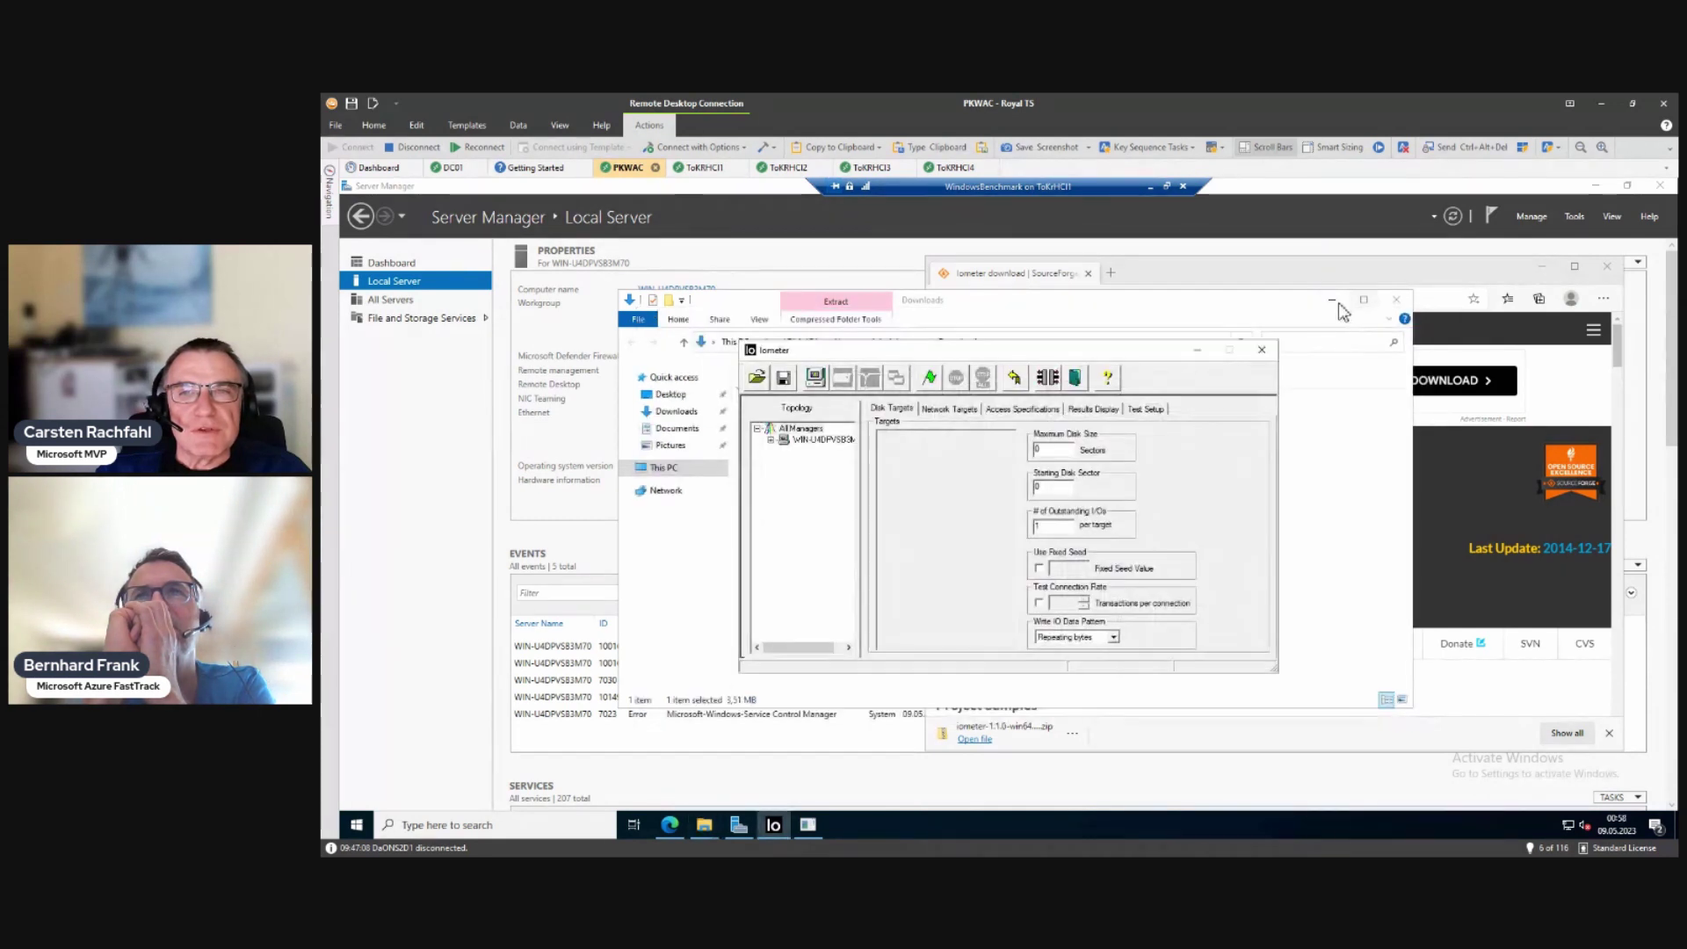
pyautogui.click(1397, 299)
pyautogui.click(1608, 265)
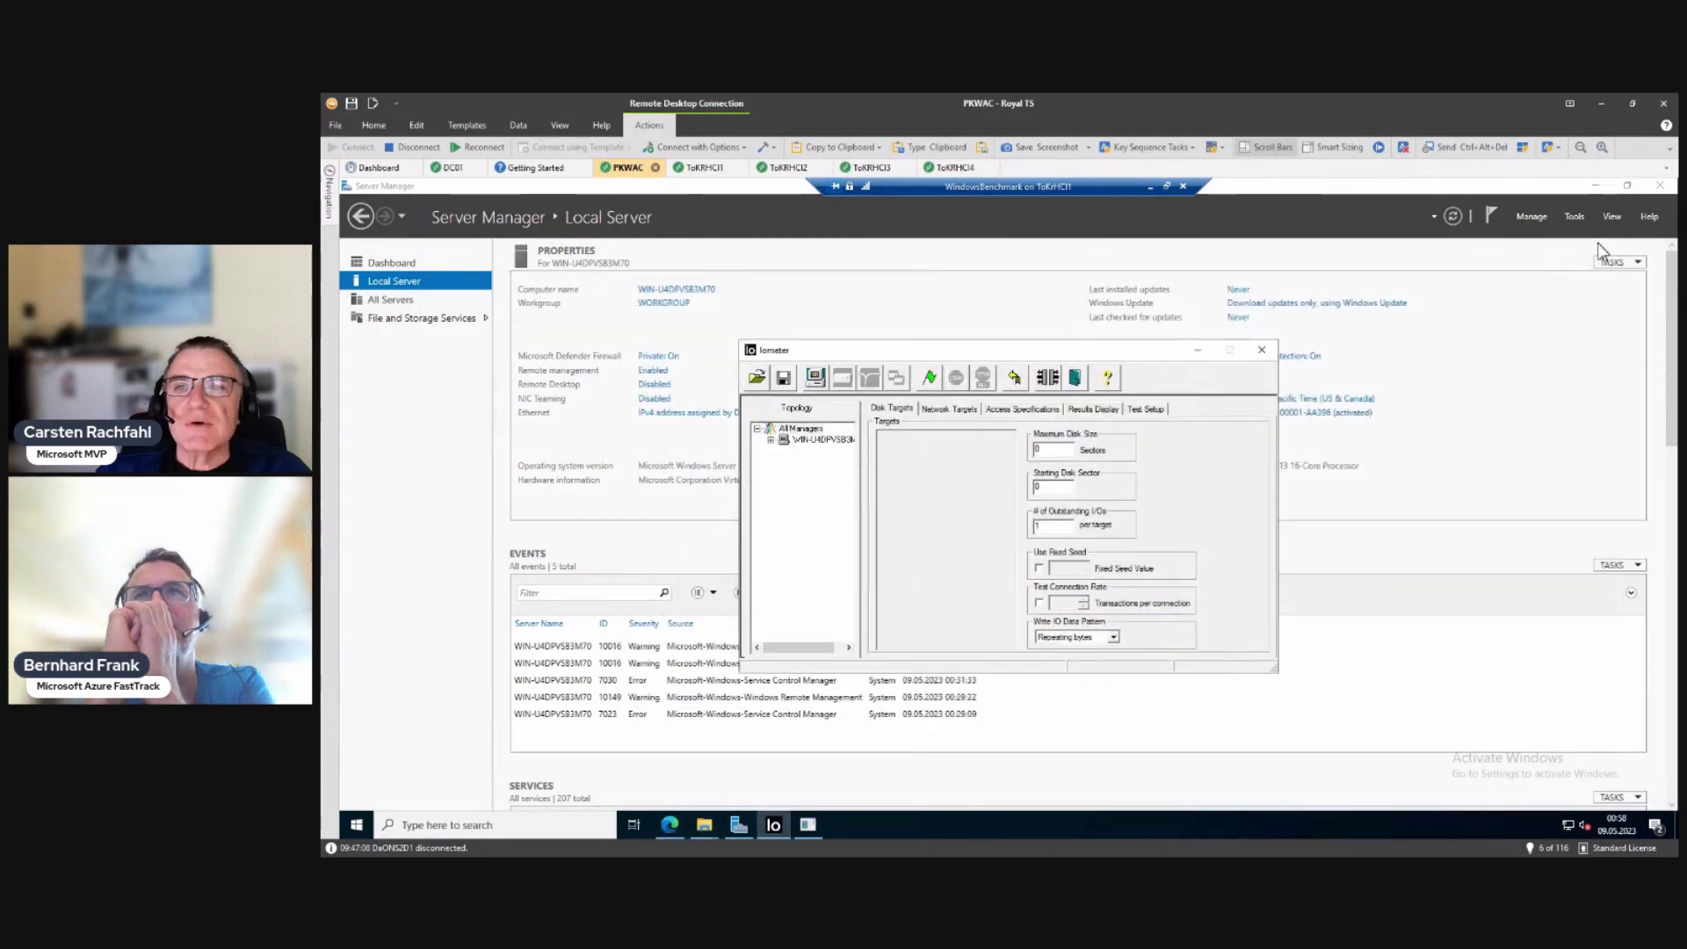
pyautogui.click(1661, 186)
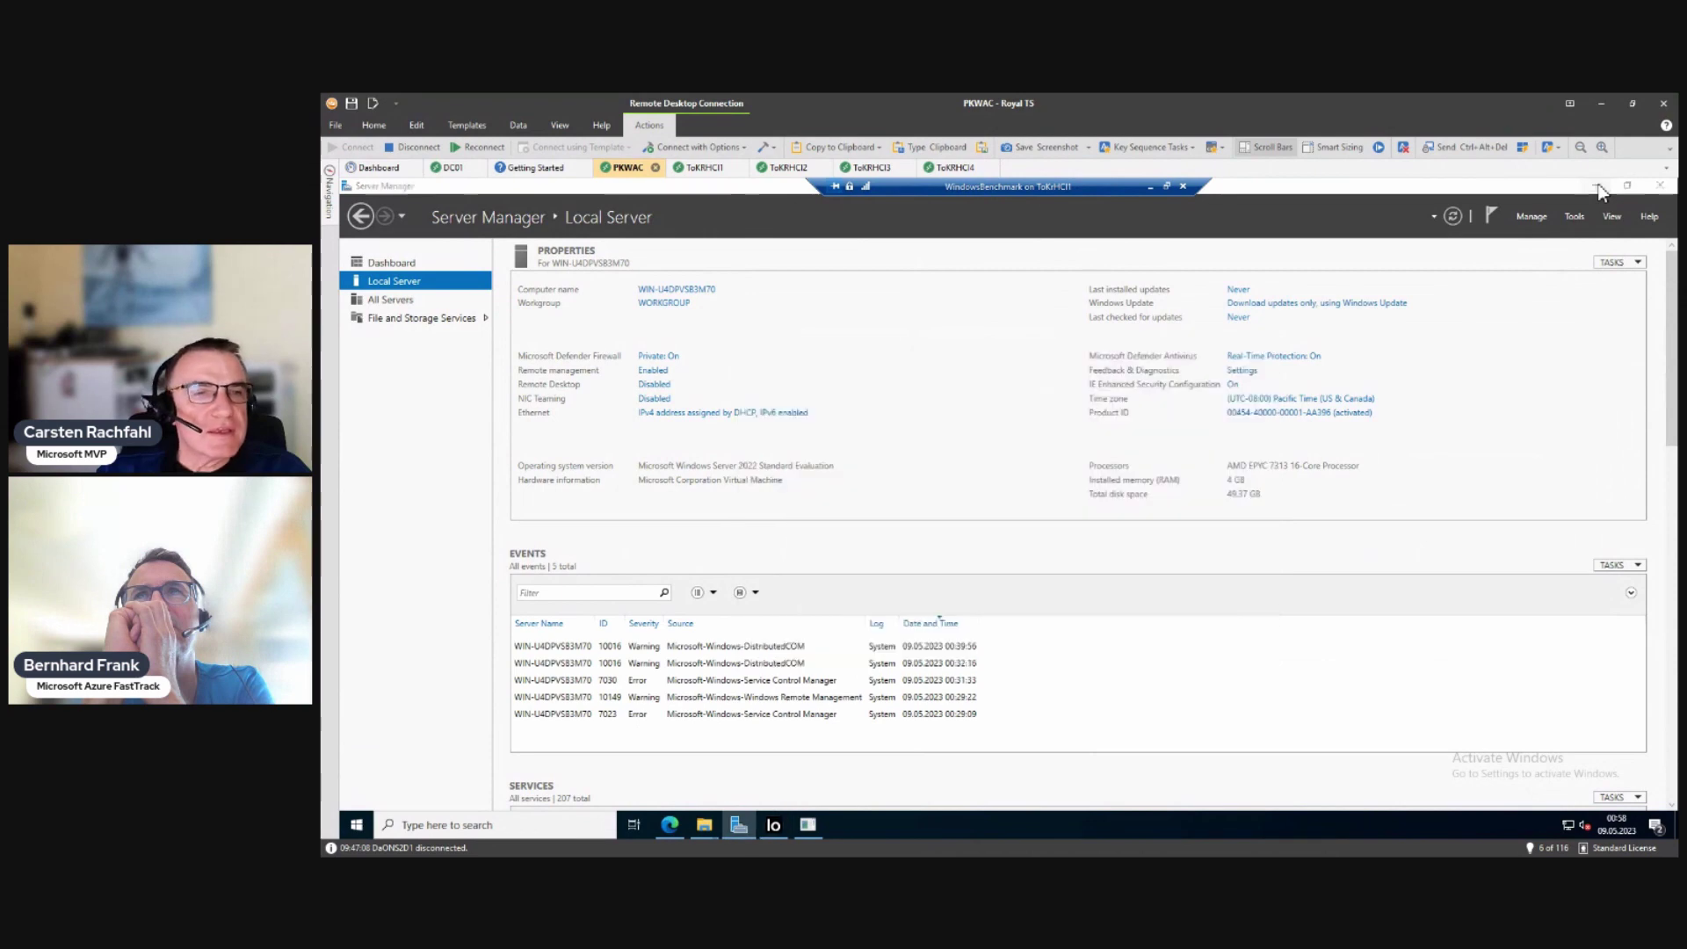
pyautogui.moveTo(965, 351); pyautogui.dragTo(976, 325)
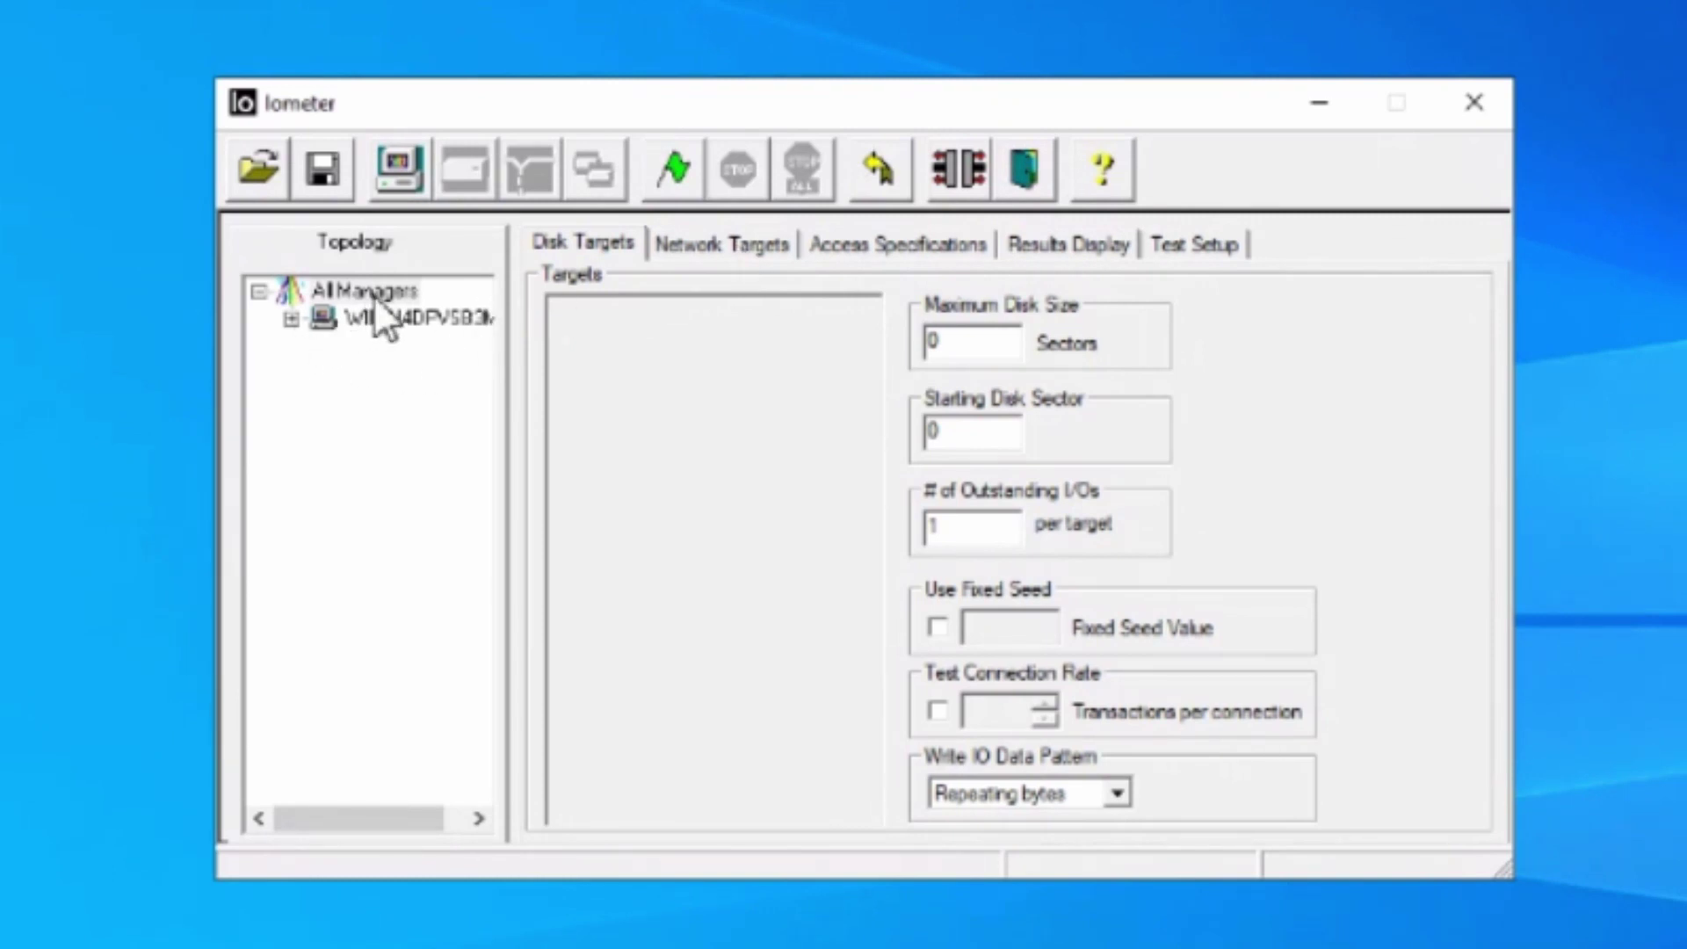
# Step: Expand the local computer's manager in the topology and assign drive C: as the disk target for Workers 1 to 4
pyautogui.click(292, 320)
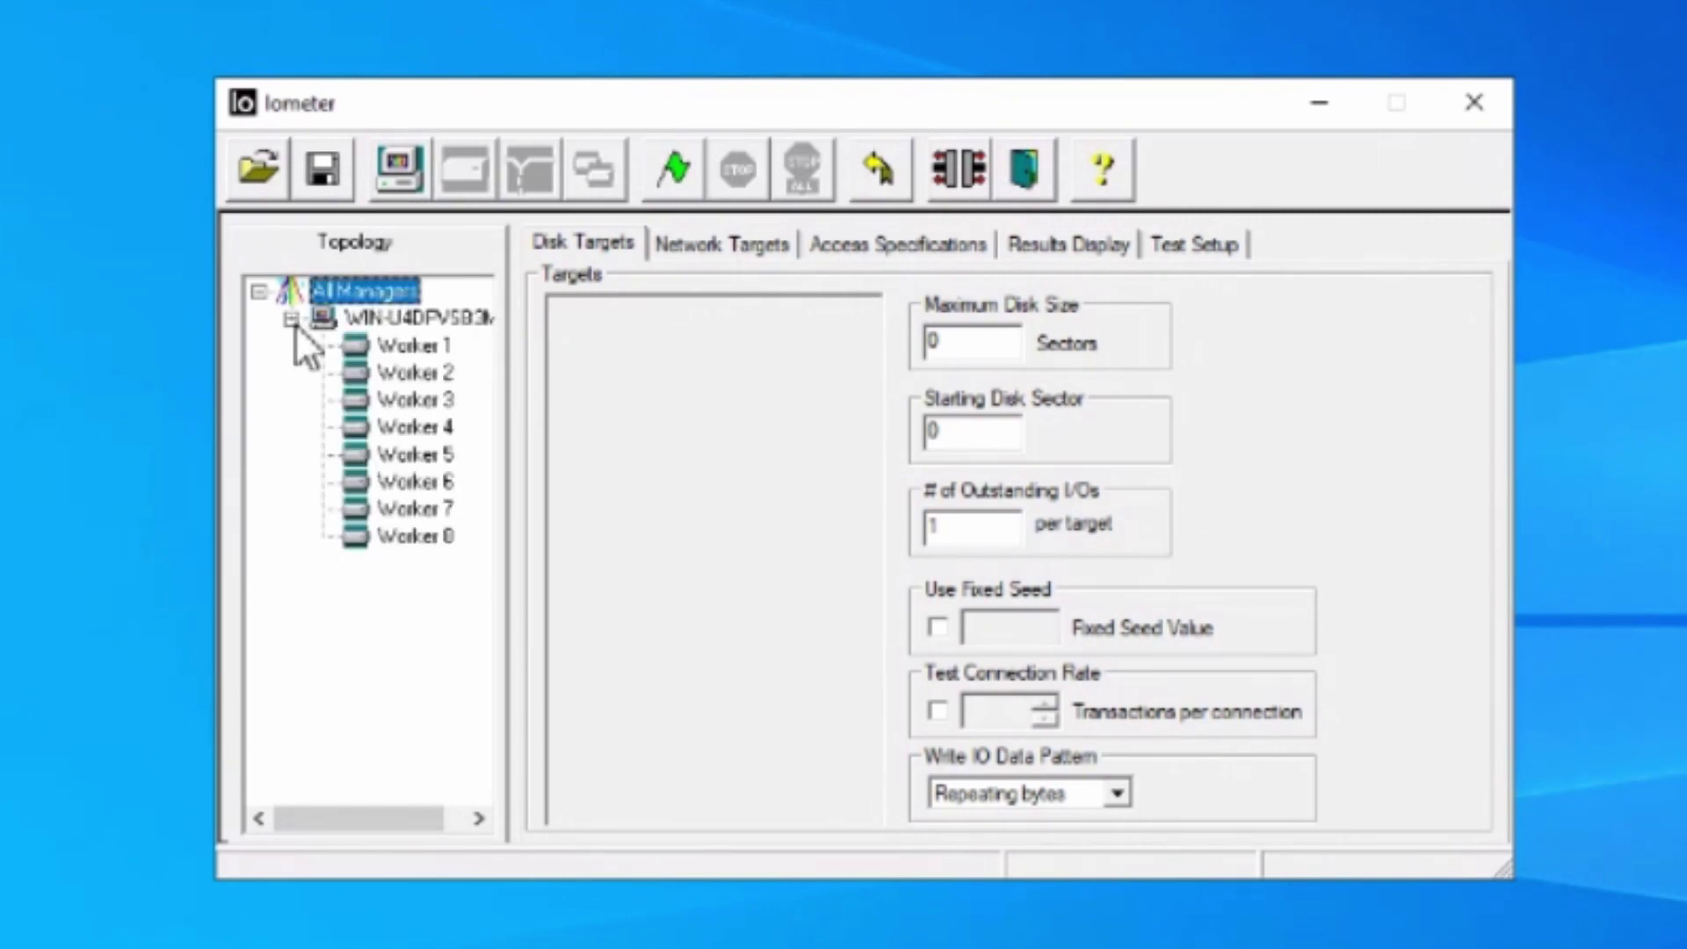
pyautogui.click(421, 318)
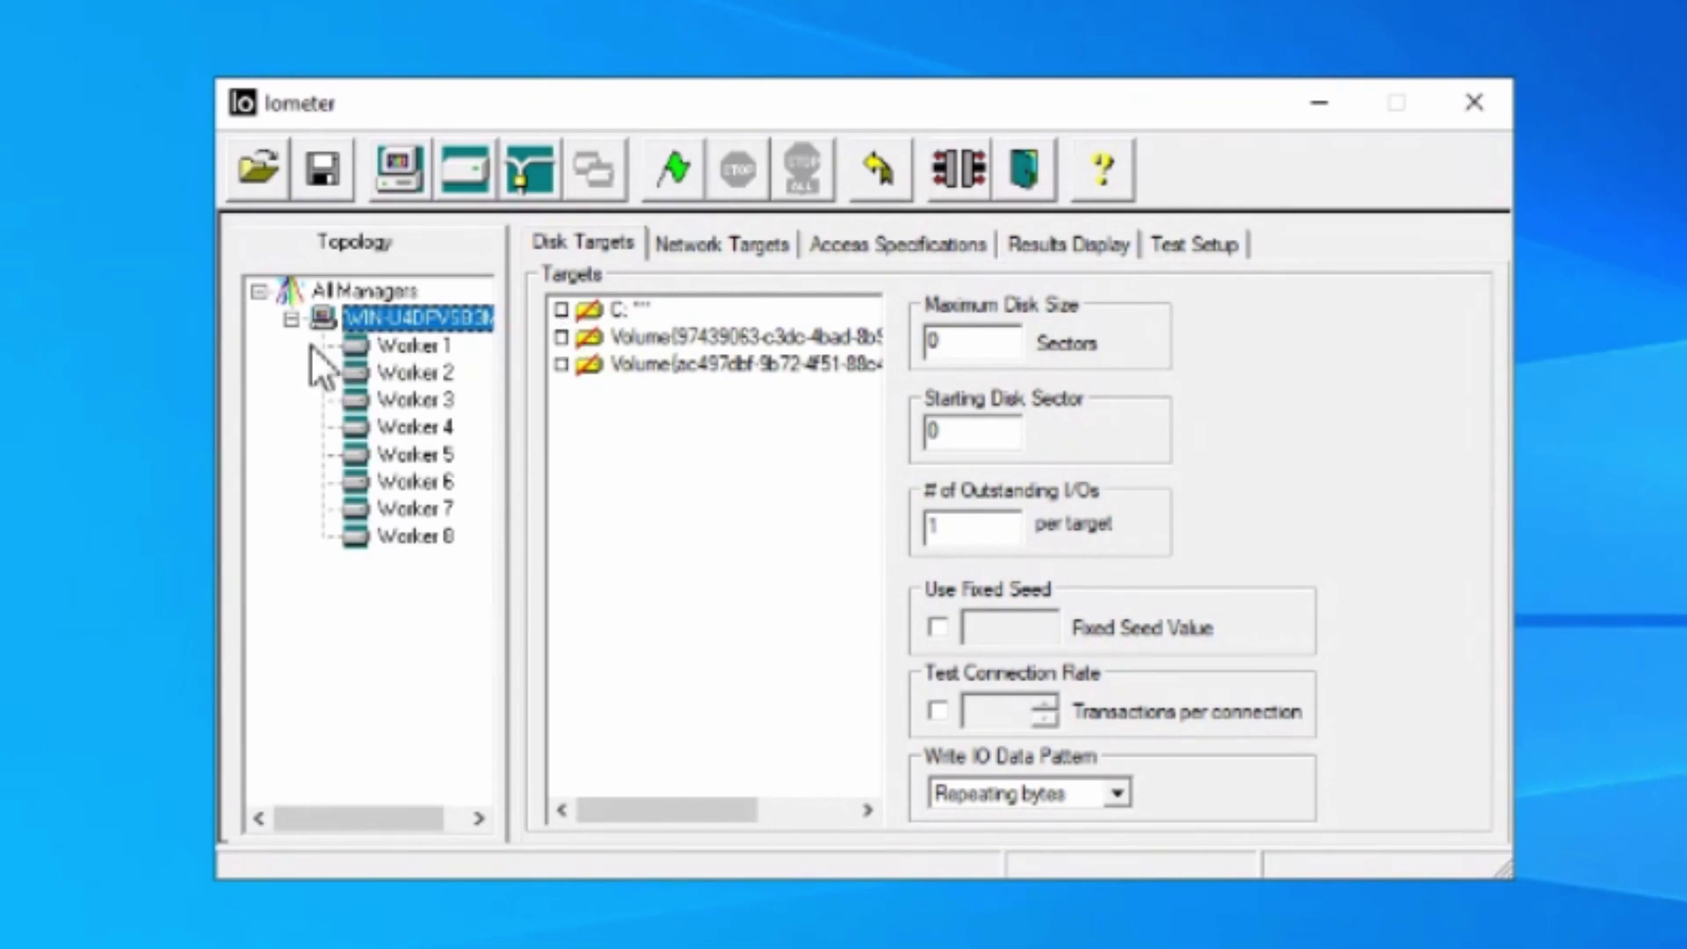
pyautogui.click(563, 311)
pyautogui.click(413, 347)
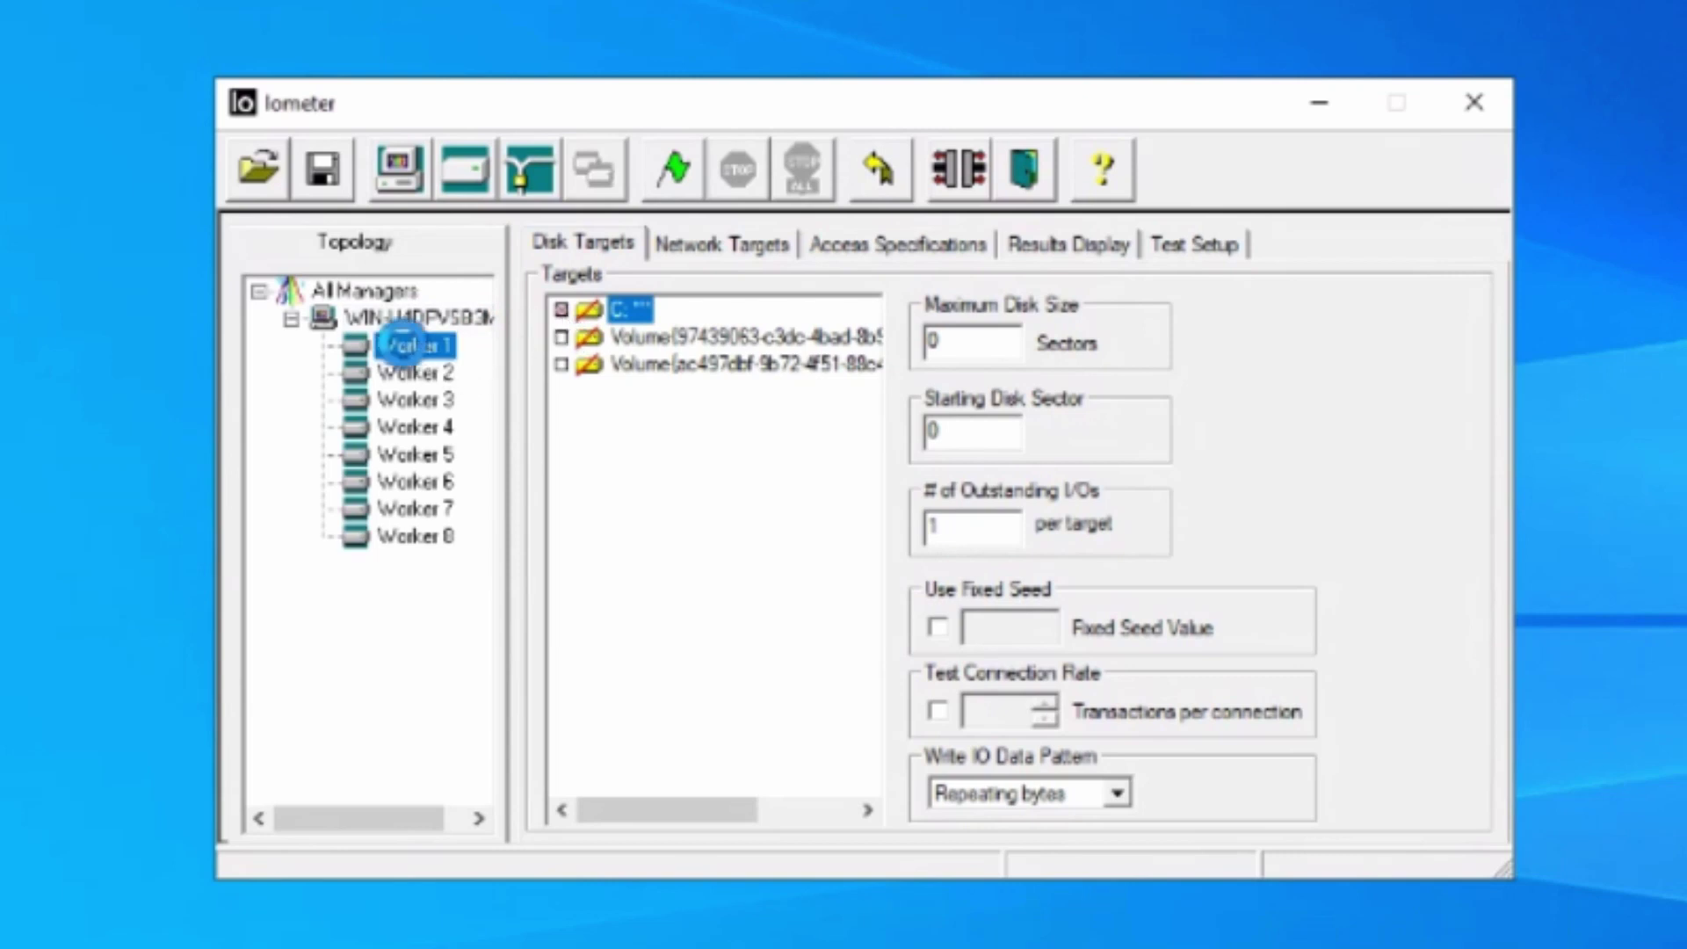
pyautogui.click(392, 371)
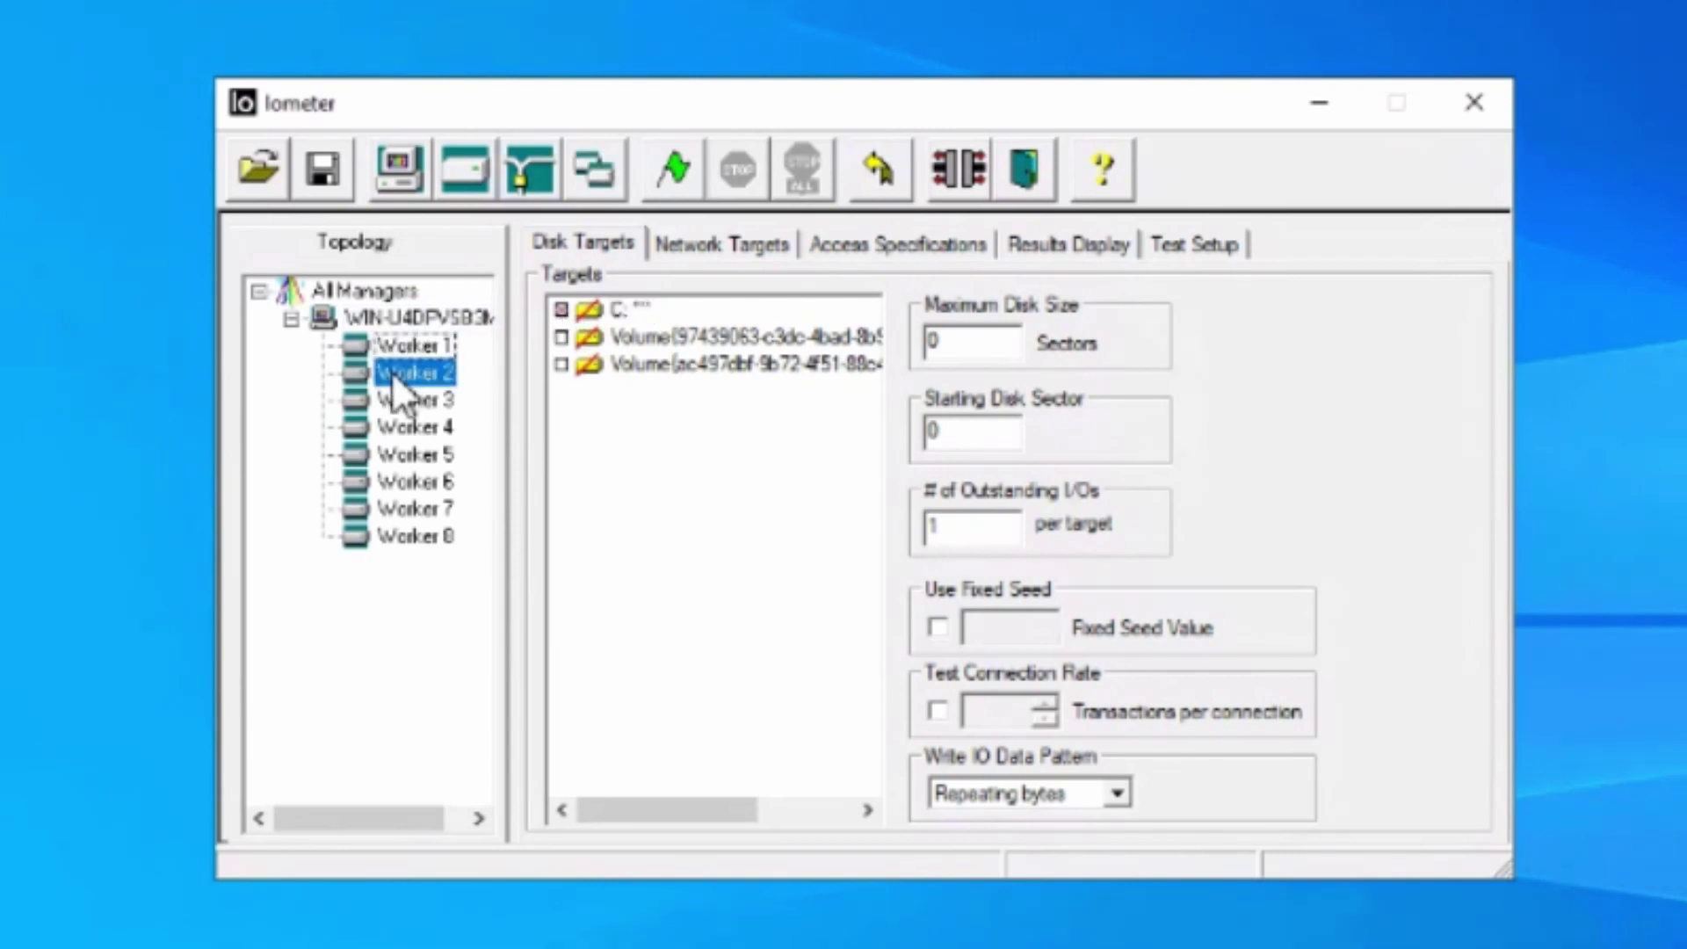
pyautogui.click(562, 309)
pyautogui.click(414, 397)
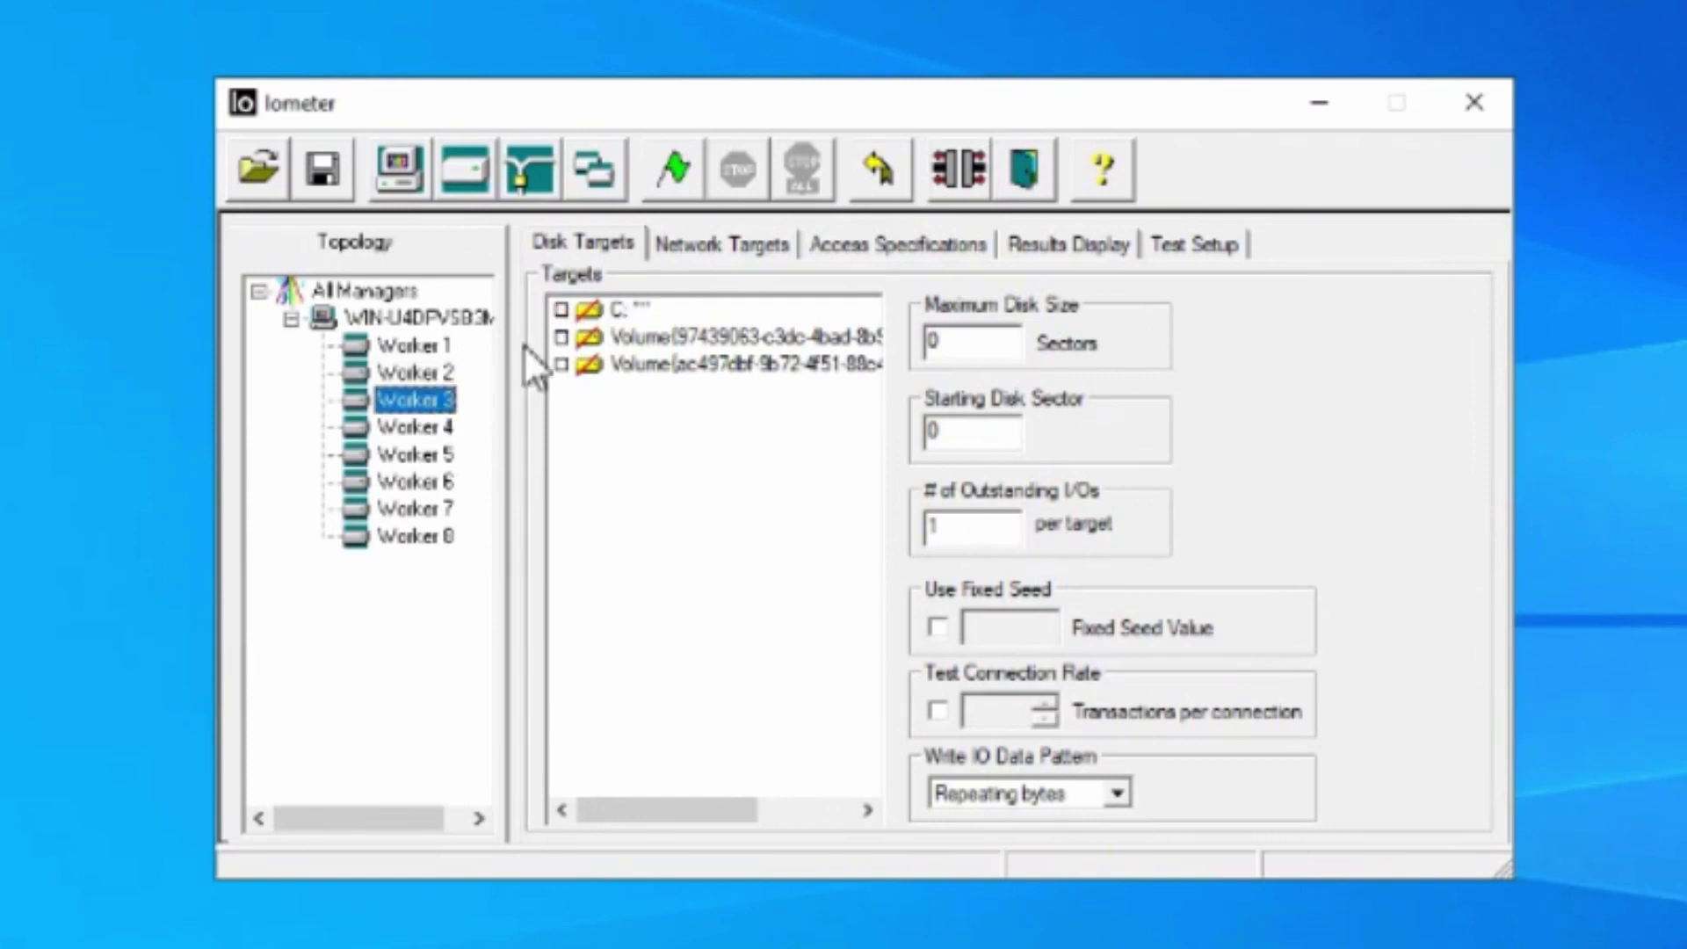
pyautogui.click(563, 310)
pyautogui.click(414, 426)
pyautogui.click(563, 309)
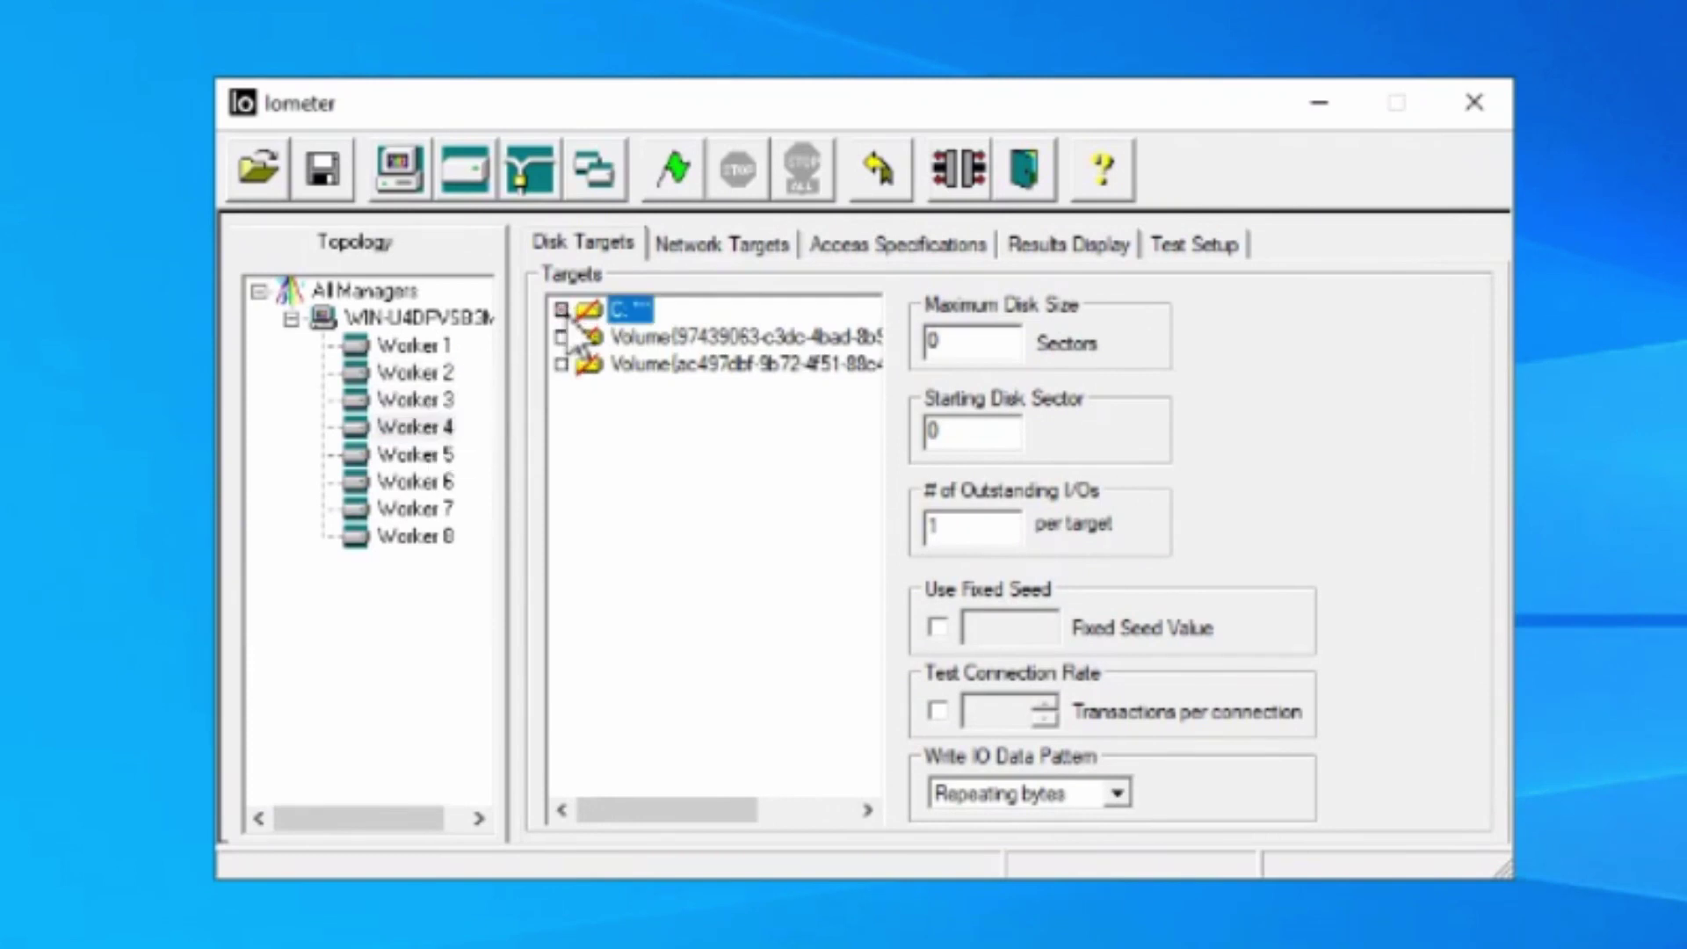
# Step: Assign drive C: as the disk target for each of Workers 5 to 8
pyautogui.click(425, 452)
pyautogui.click(563, 309)
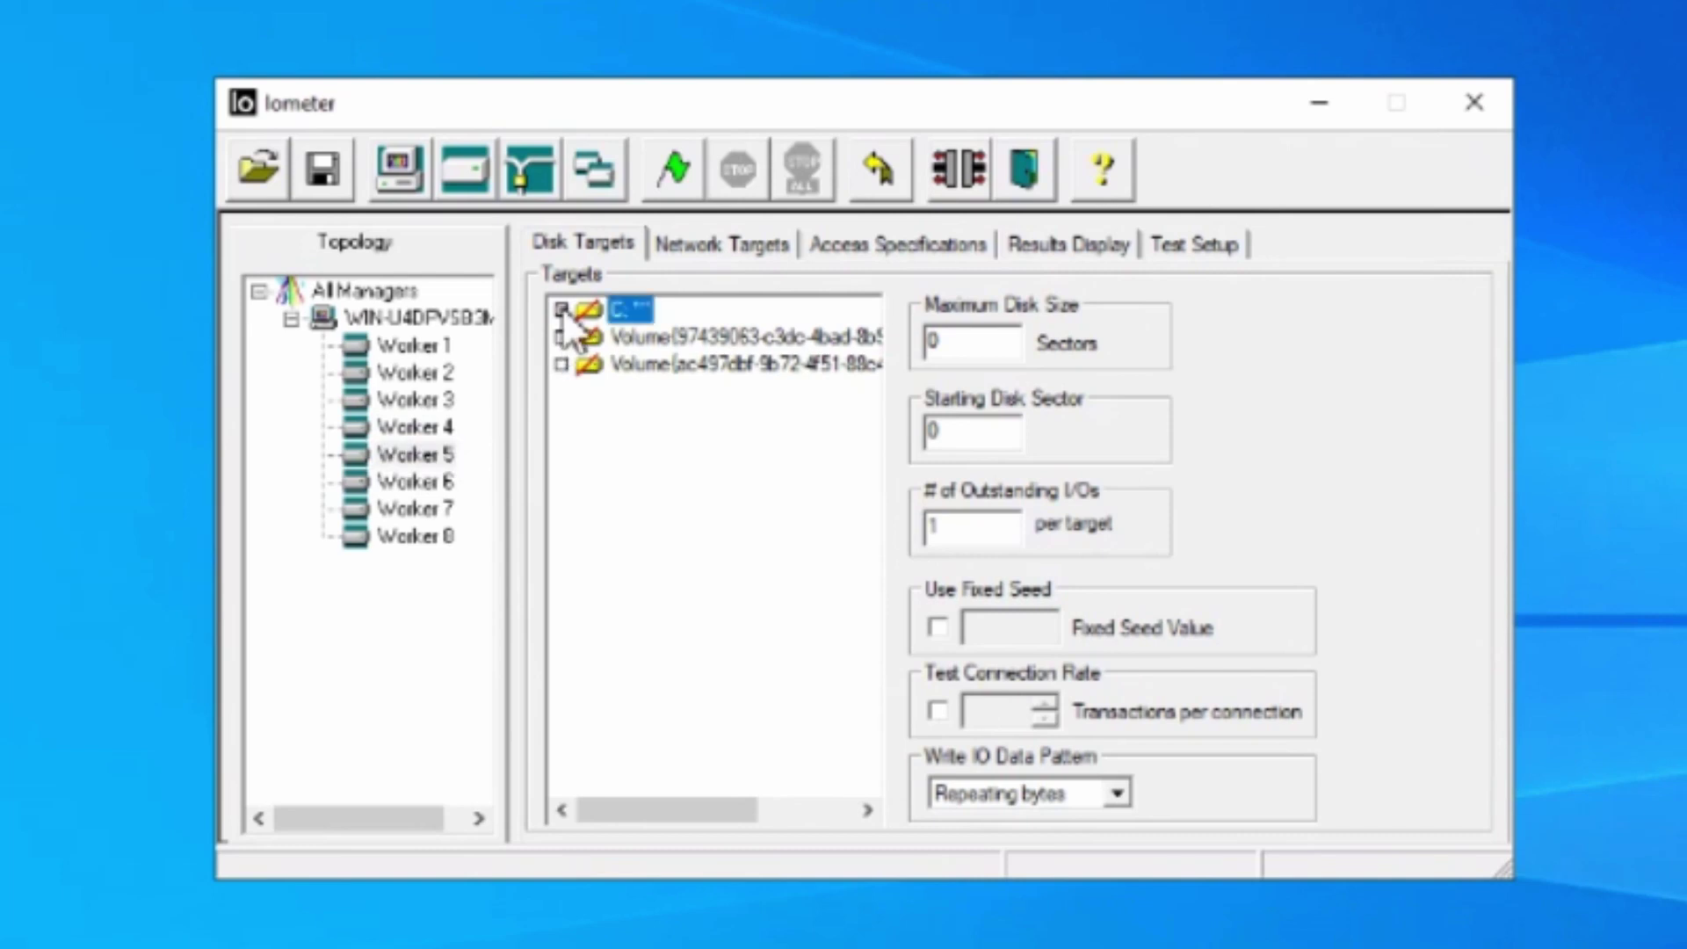
pyautogui.click(413, 481)
pyautogui.click(561, 309)
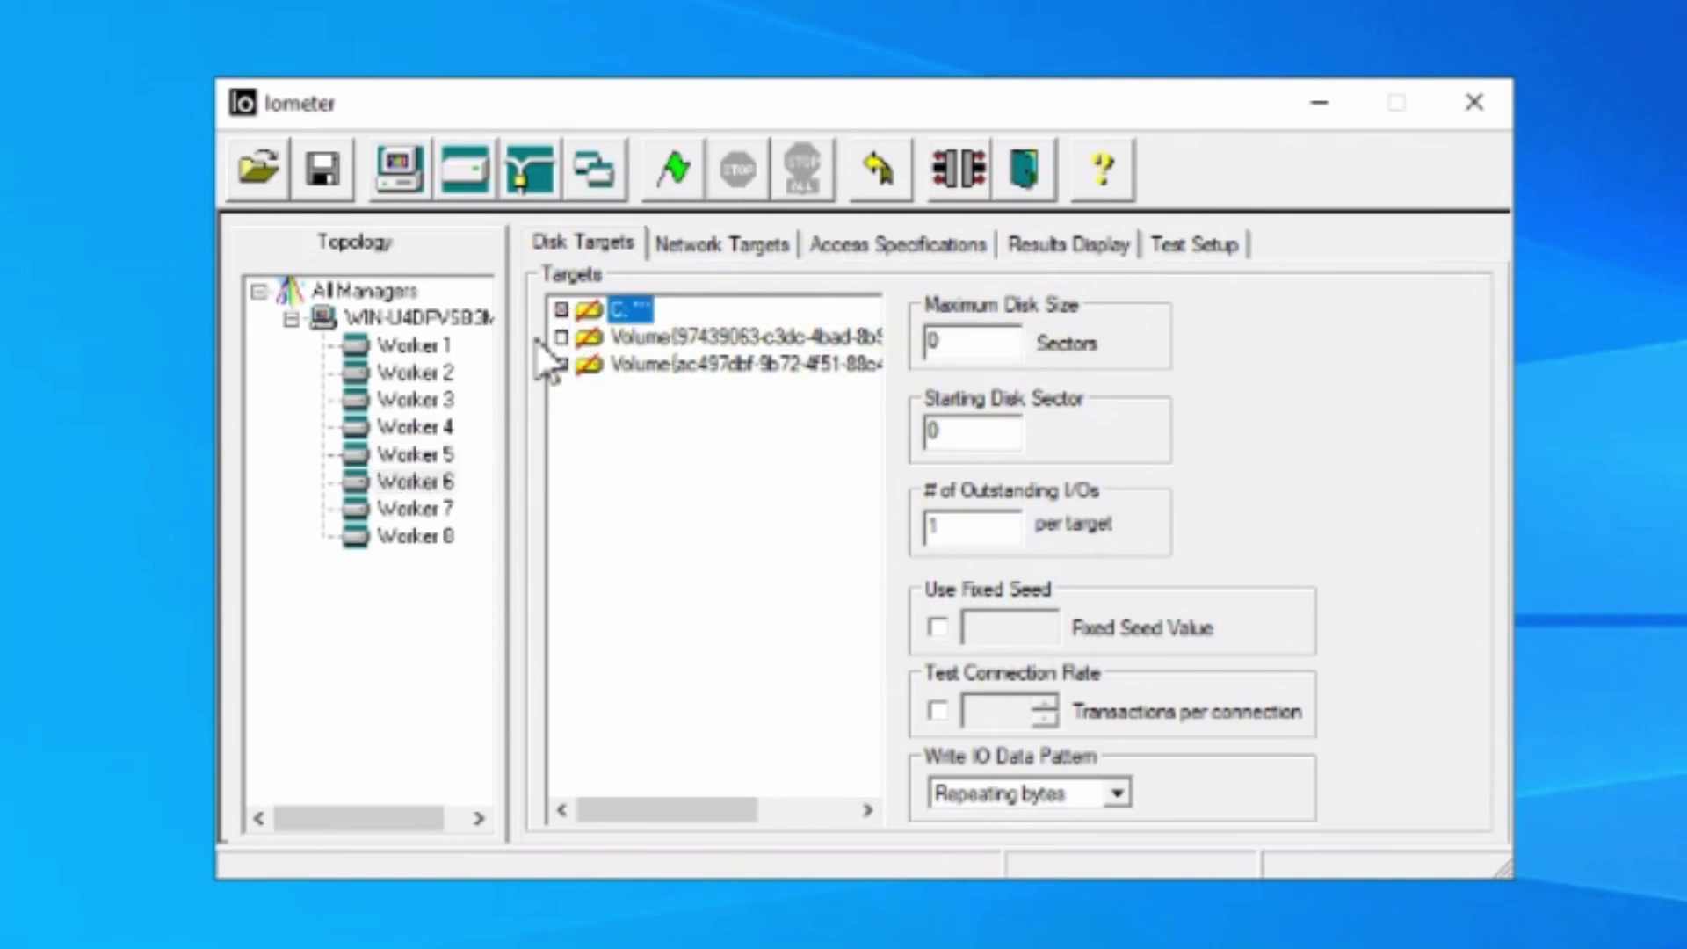
pyautogui.click(418, 510)
pyautogui.click(562, 309)
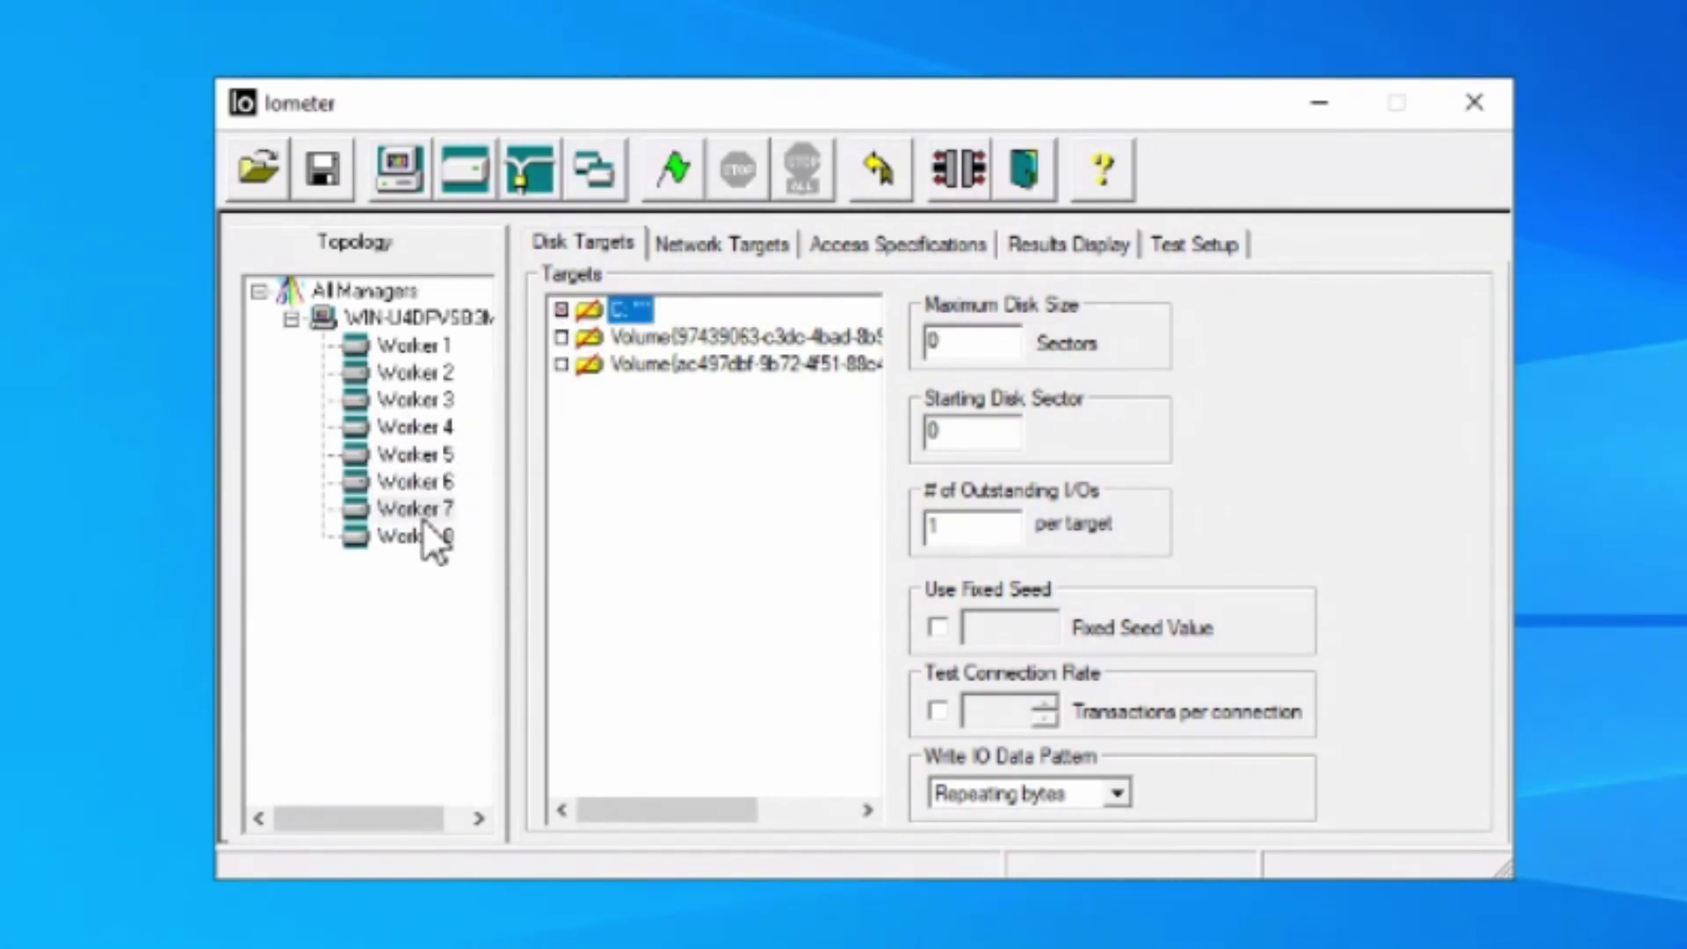
pyautogui.click(419, 531)
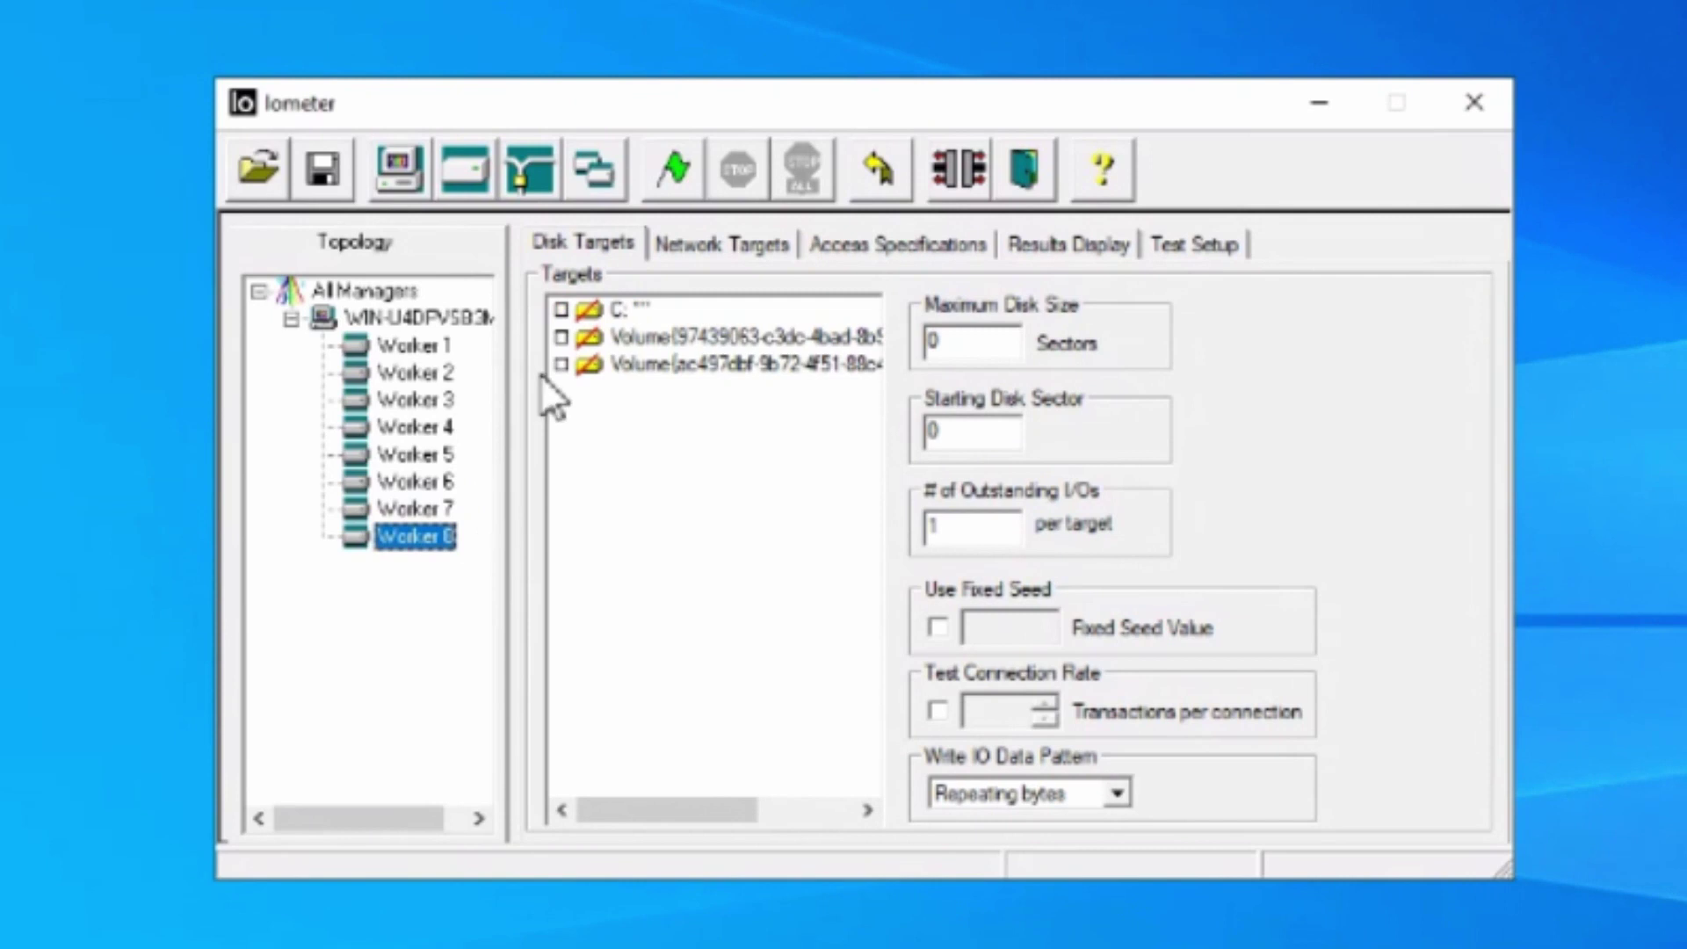
pyautogui.click(561, 310)
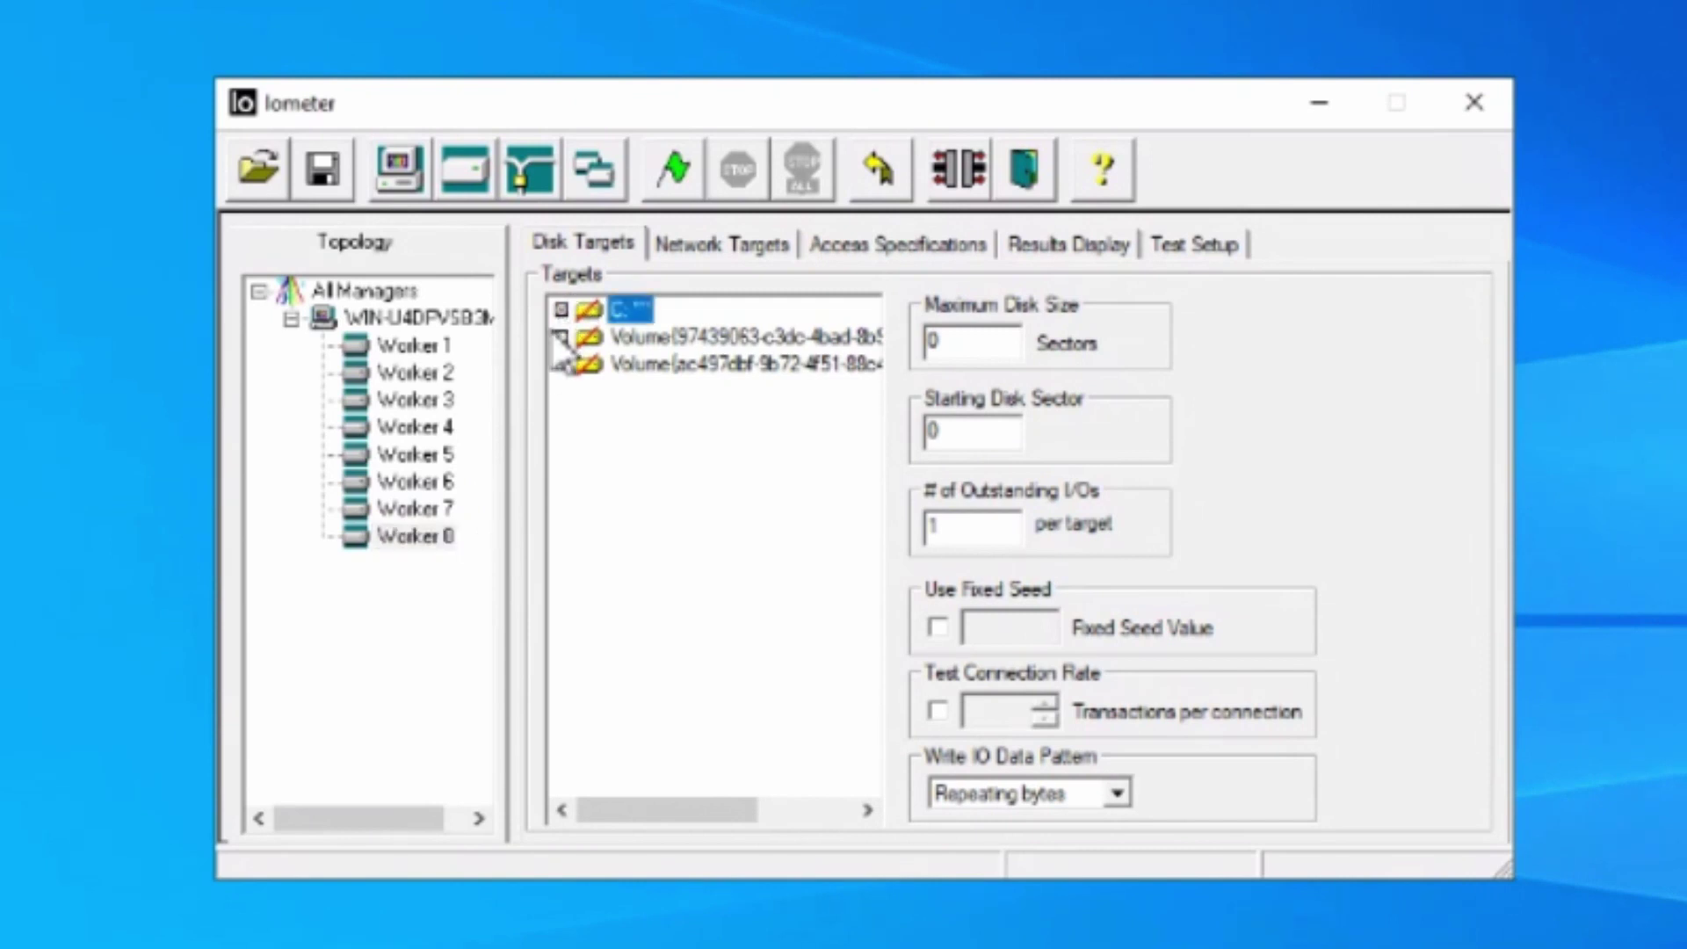
# Step: Set the maximum disk size to 20000000 sectors for the whole local manager
pyautogui.click(399, 314)
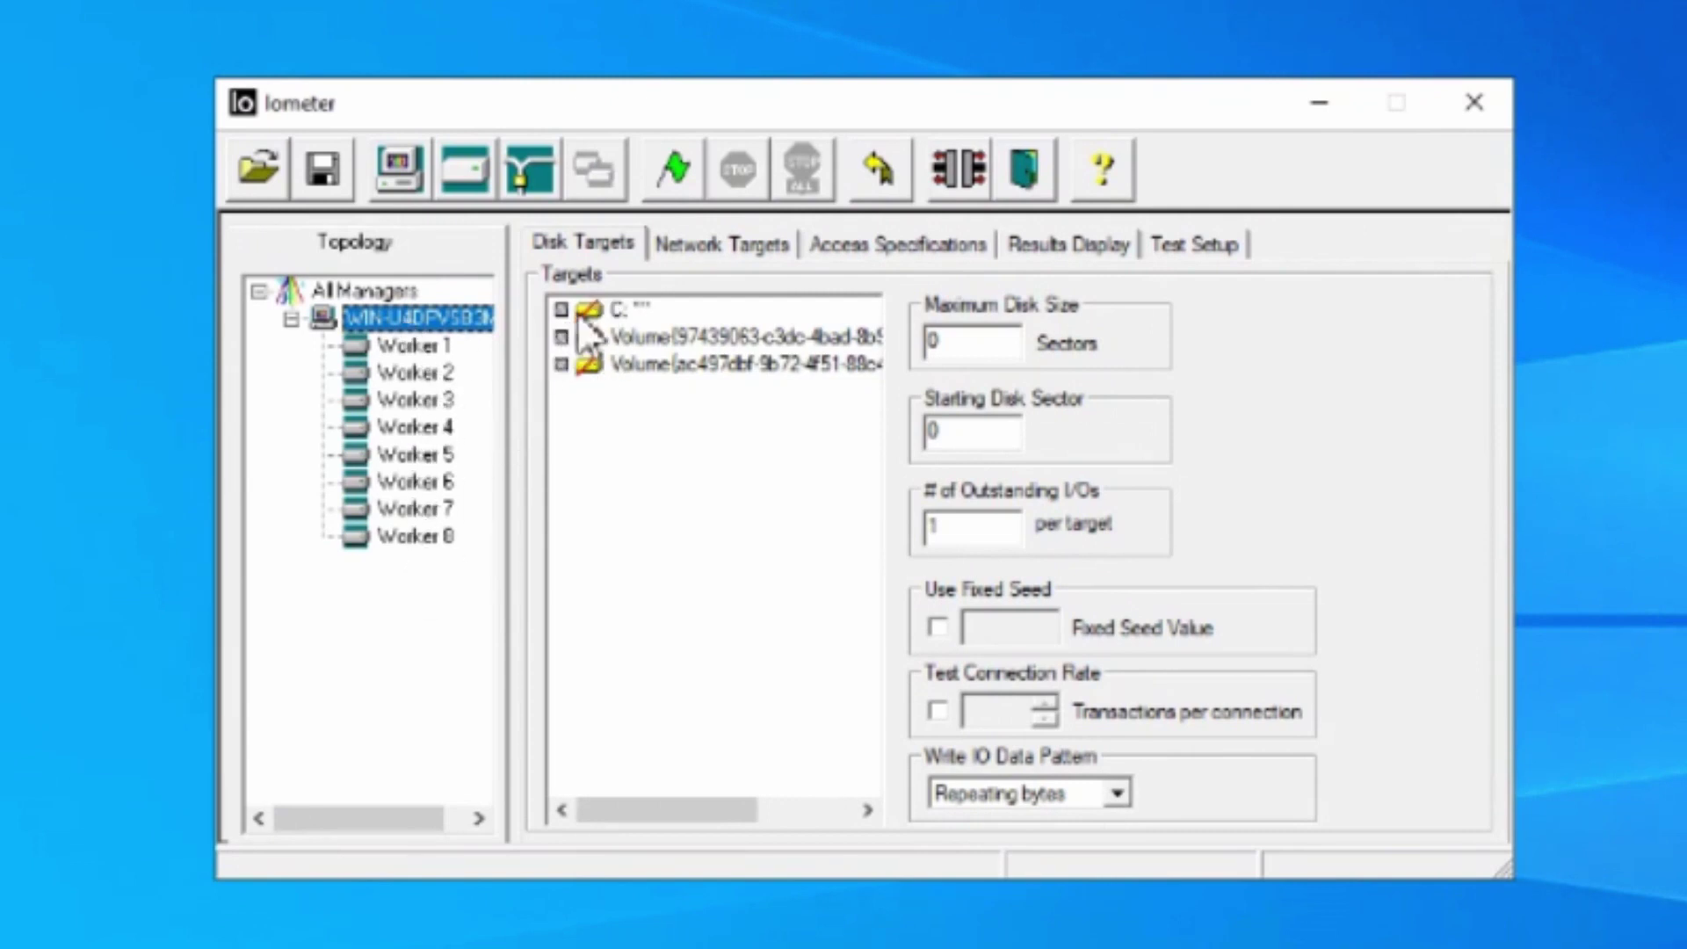
pyautogui.click(964, 338)
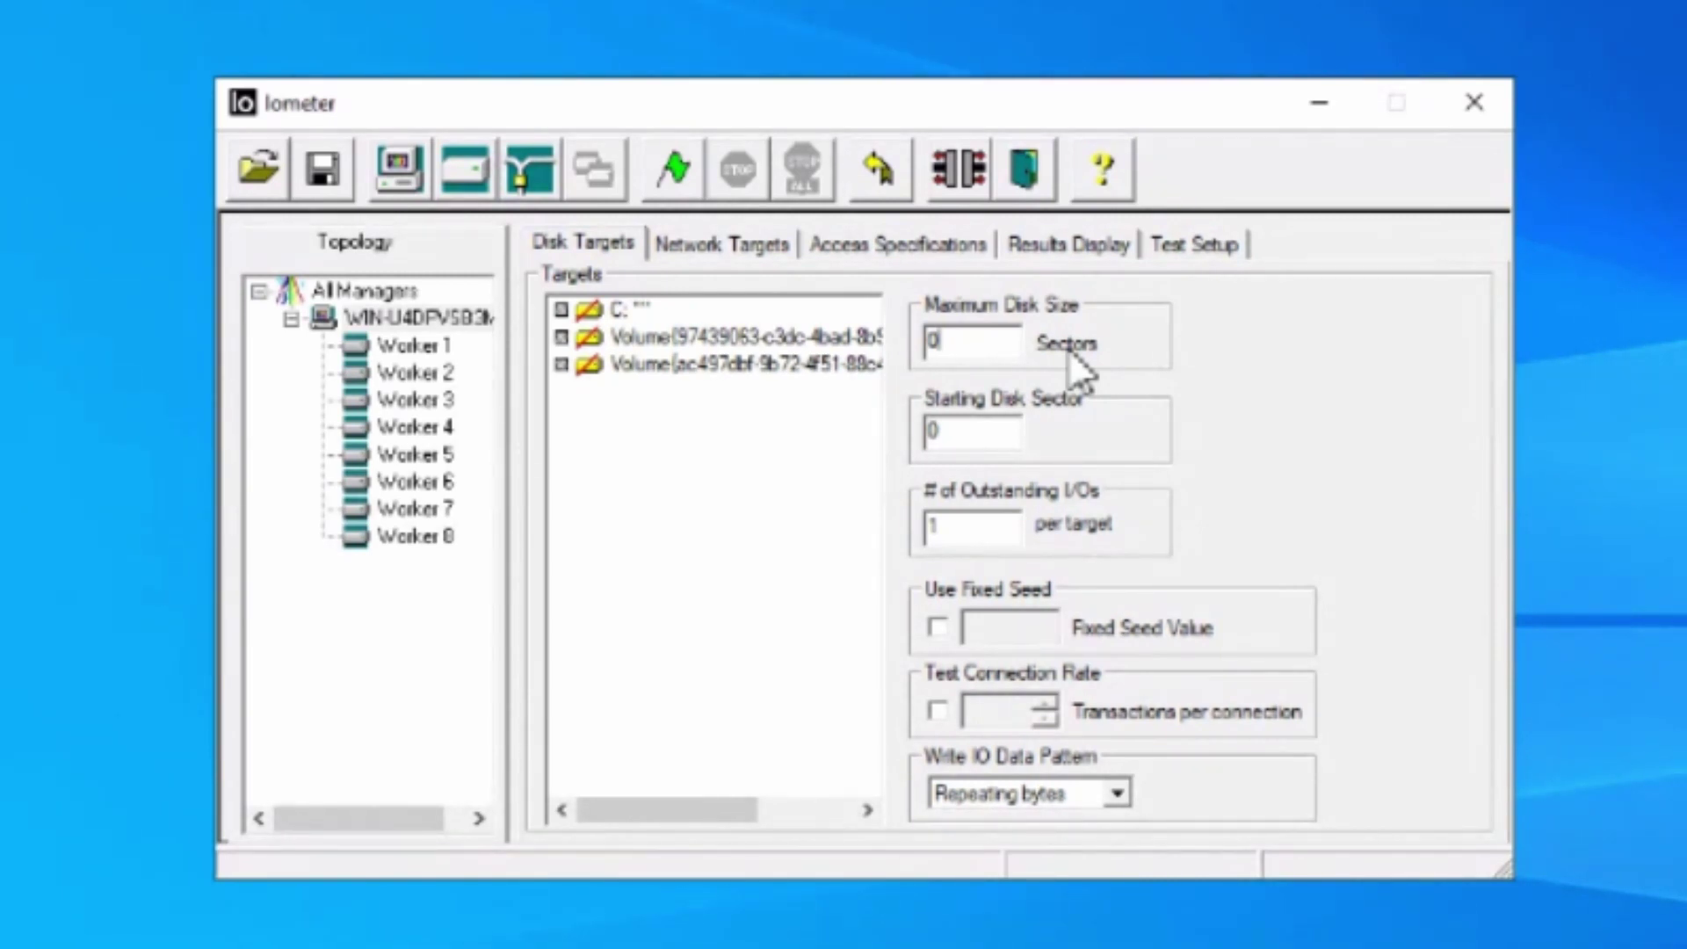
pyautogui.press('BackSpace')
pyautogui.write('2000')
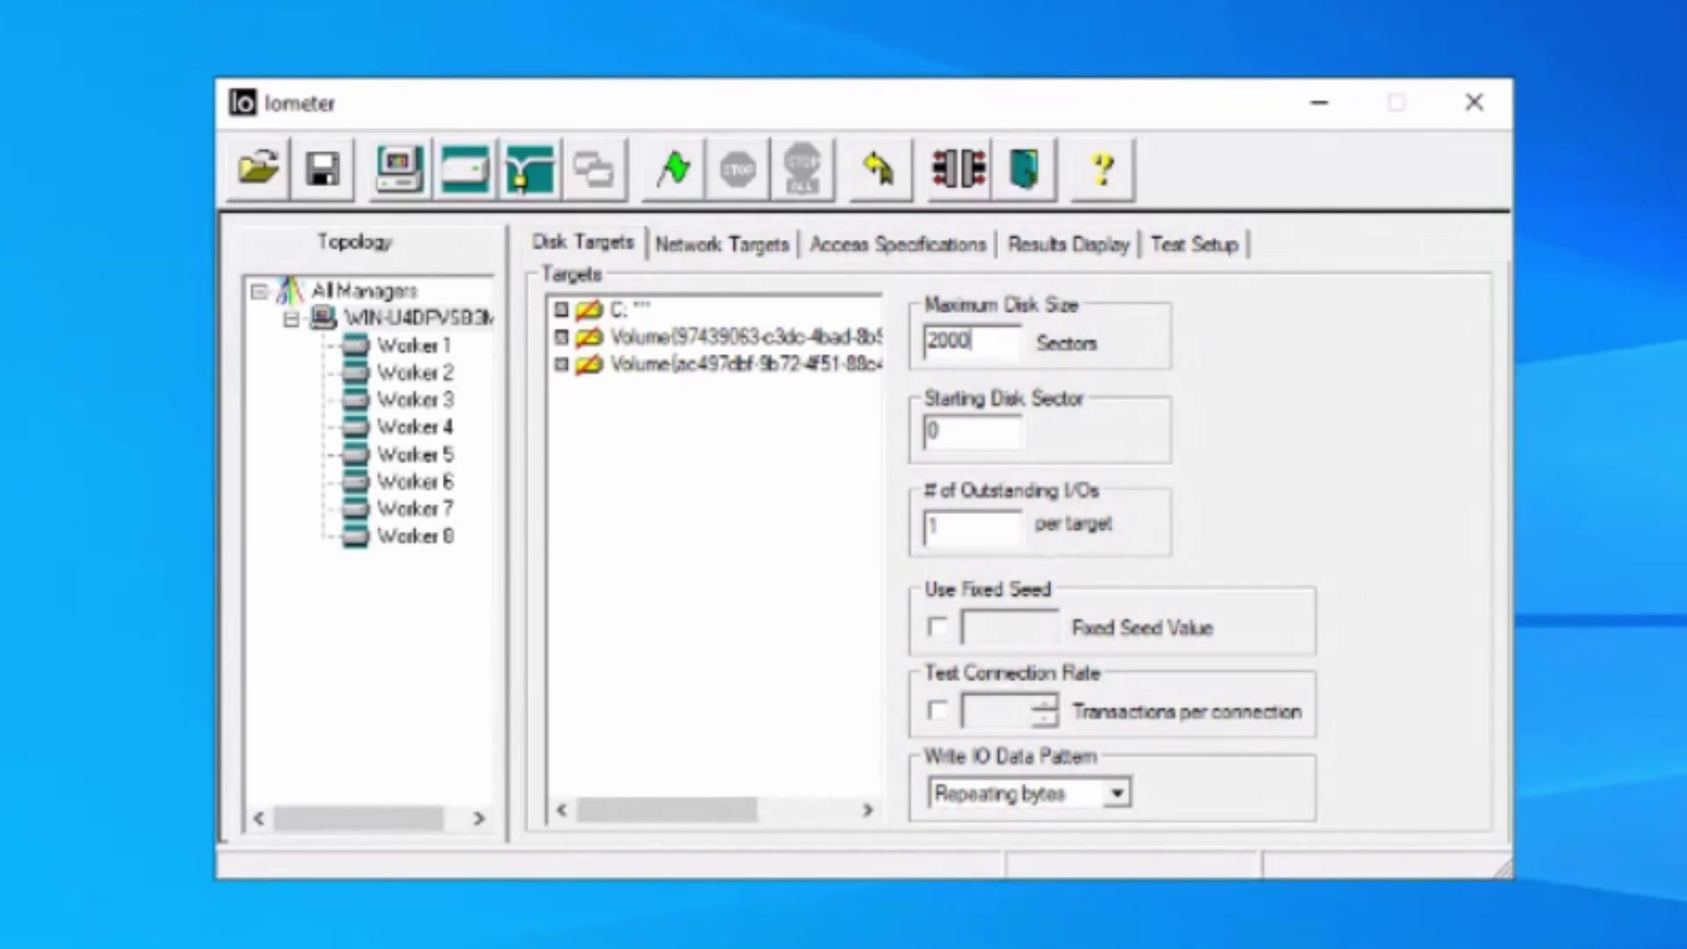
pyautogui.write('000')
pyautogui.press('Left')
pyautogui.press('Left')
pyautogui.press('Left')
pyautogui.press('Right')
pyautogui.press('Right')
pyautogui.press('Right')
pyautogui.write('0')
pyautogui.press('Left')
pyautogui.press('Left')
pyautogui.press('Left')
pyautogui.press('Left')
pyautogui.press('Left')
pyautogui.press('Left')
# Step: Set the manager's Write IO Data Pattern to Full random and acknowledge the notice
pyautogui.click(960, 525)
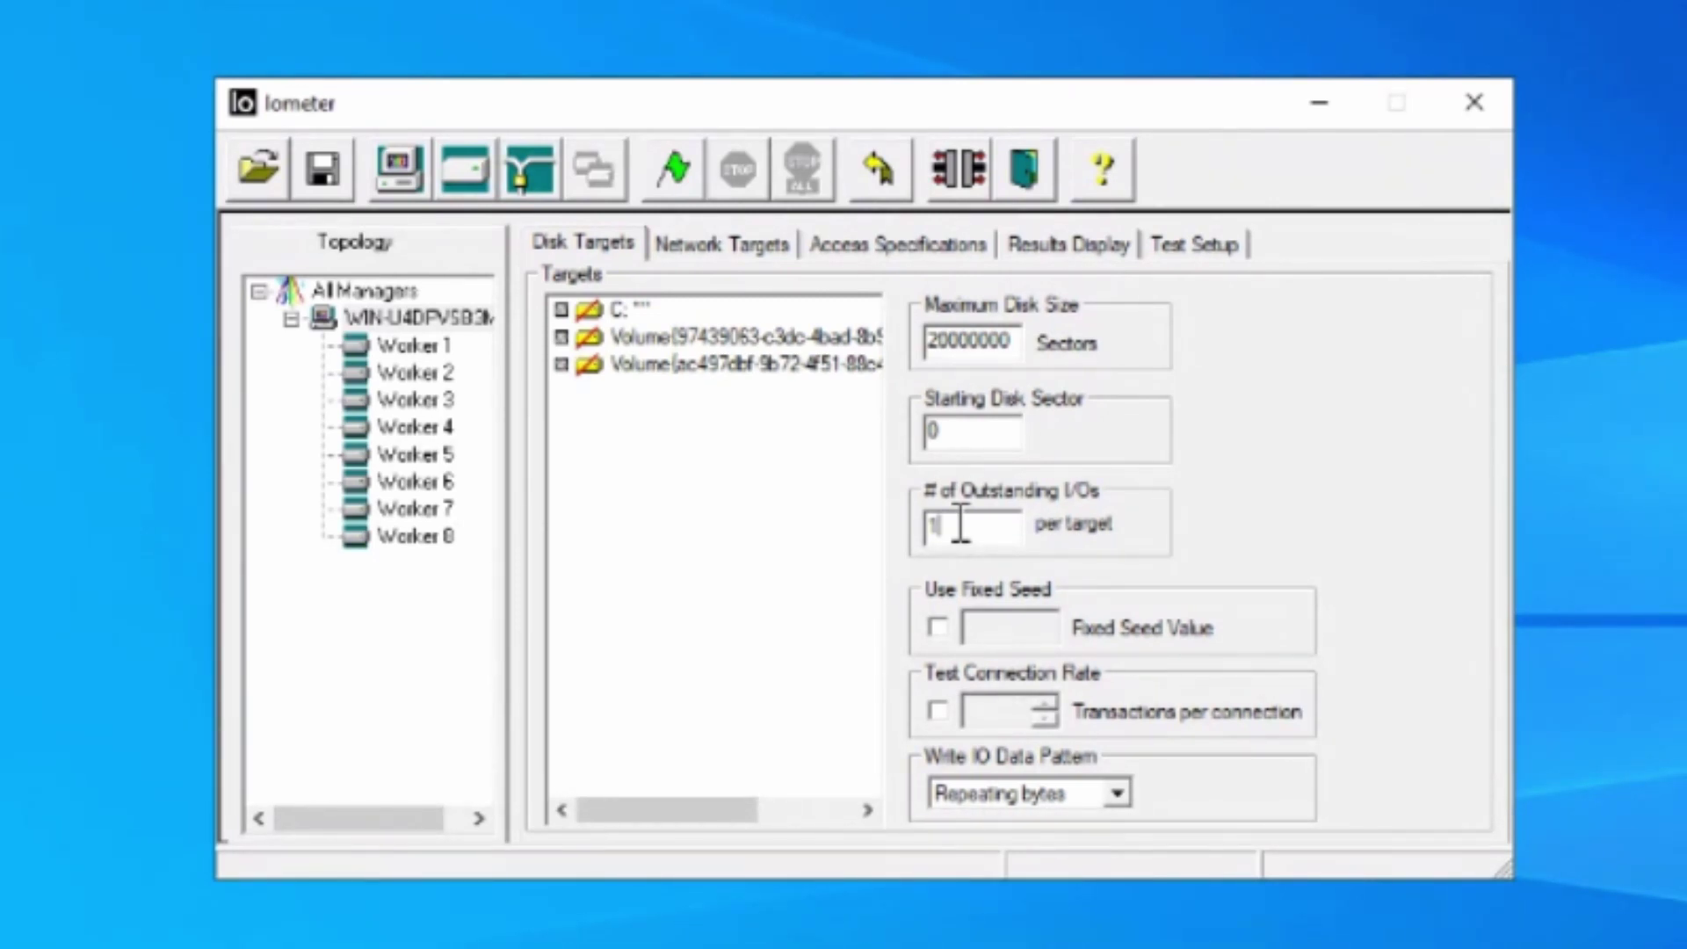
pyautogui.click(1123, 793)
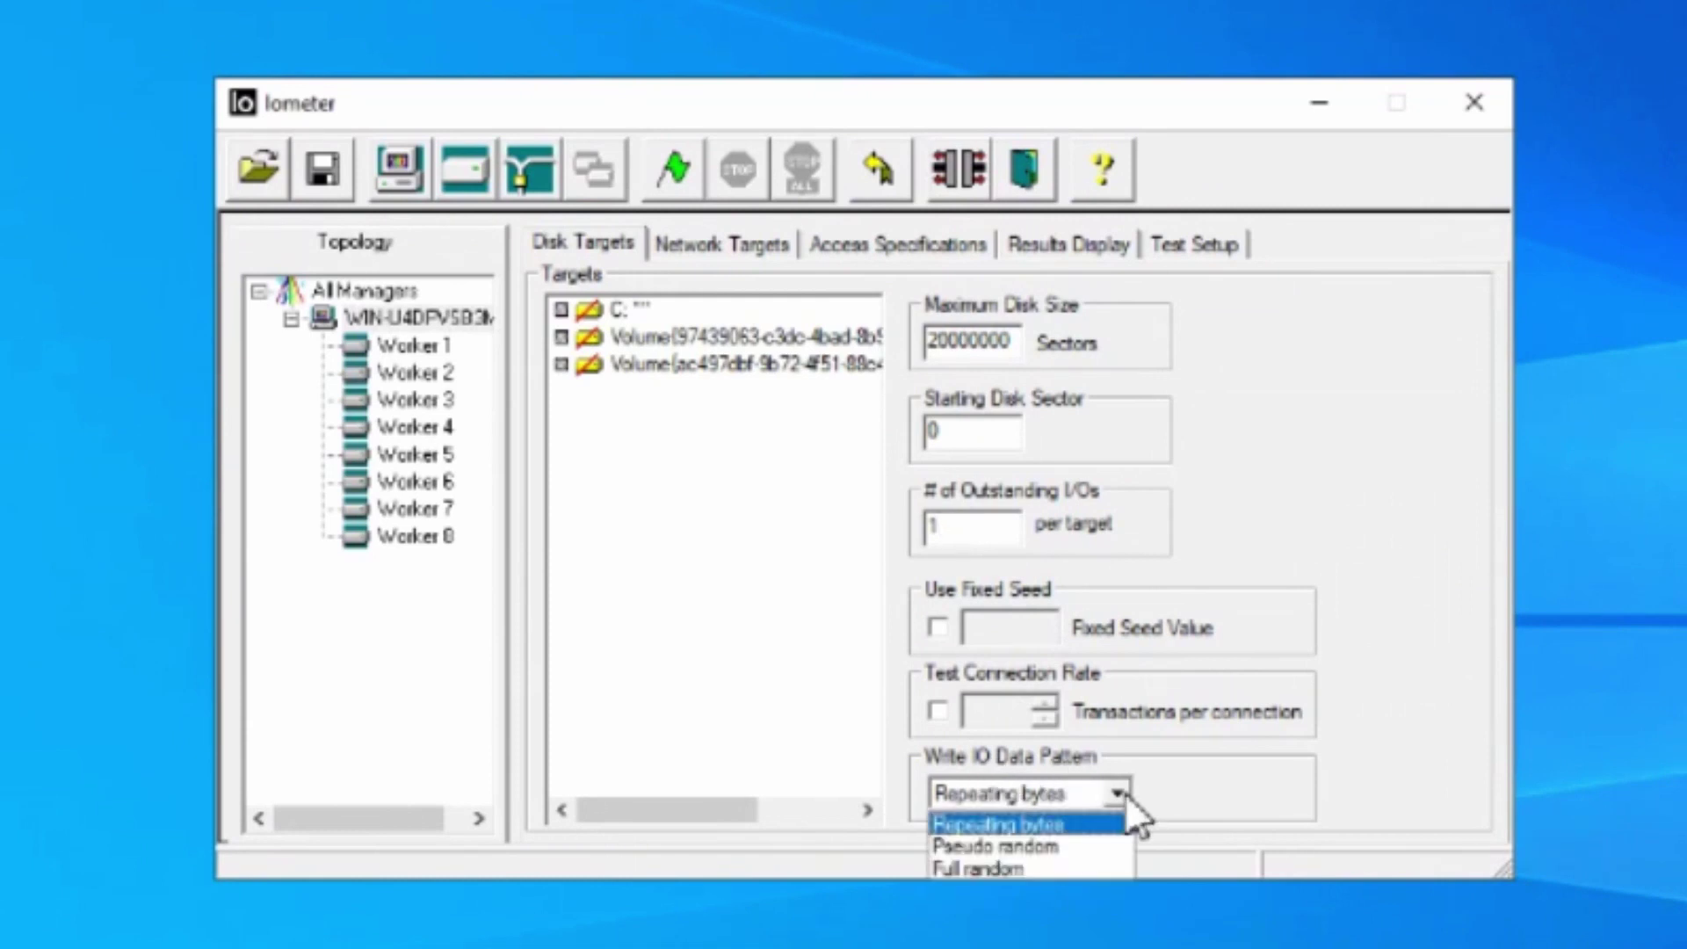
pyautogui.click(1046, 869)
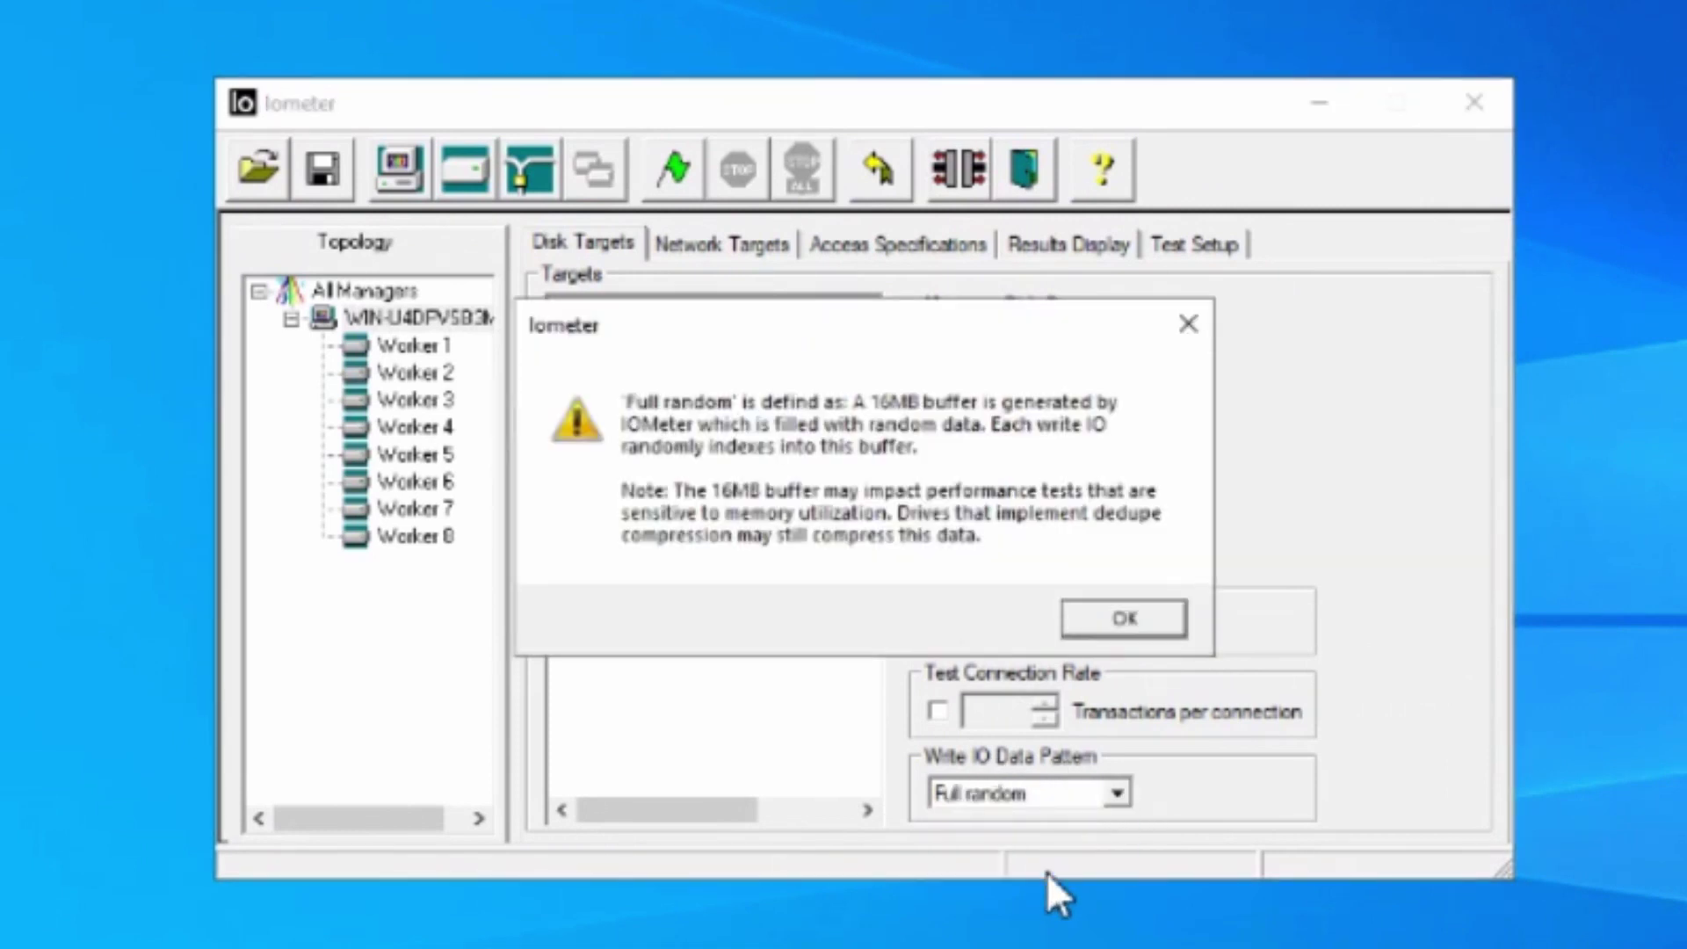
pyautogui.click(1109, 619)
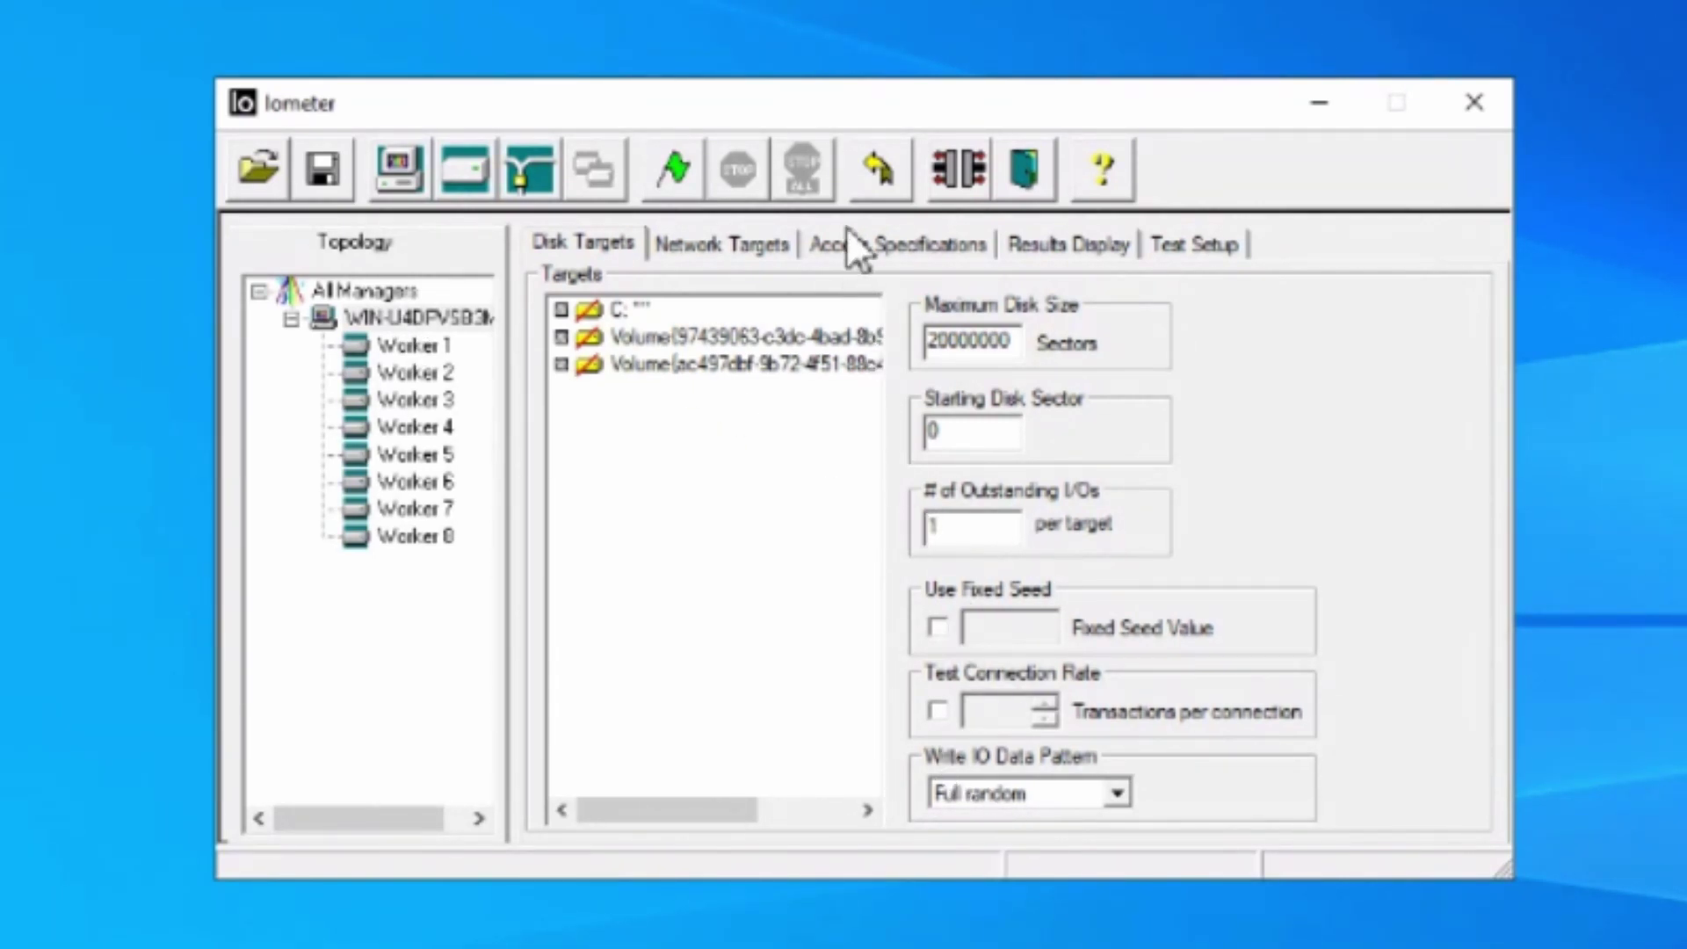
# Step: Review the global access specifications and inspect the settings of "4 KiB aligned; 50% Read; 100% random" without changing them
pyautogui.click(849, 268)
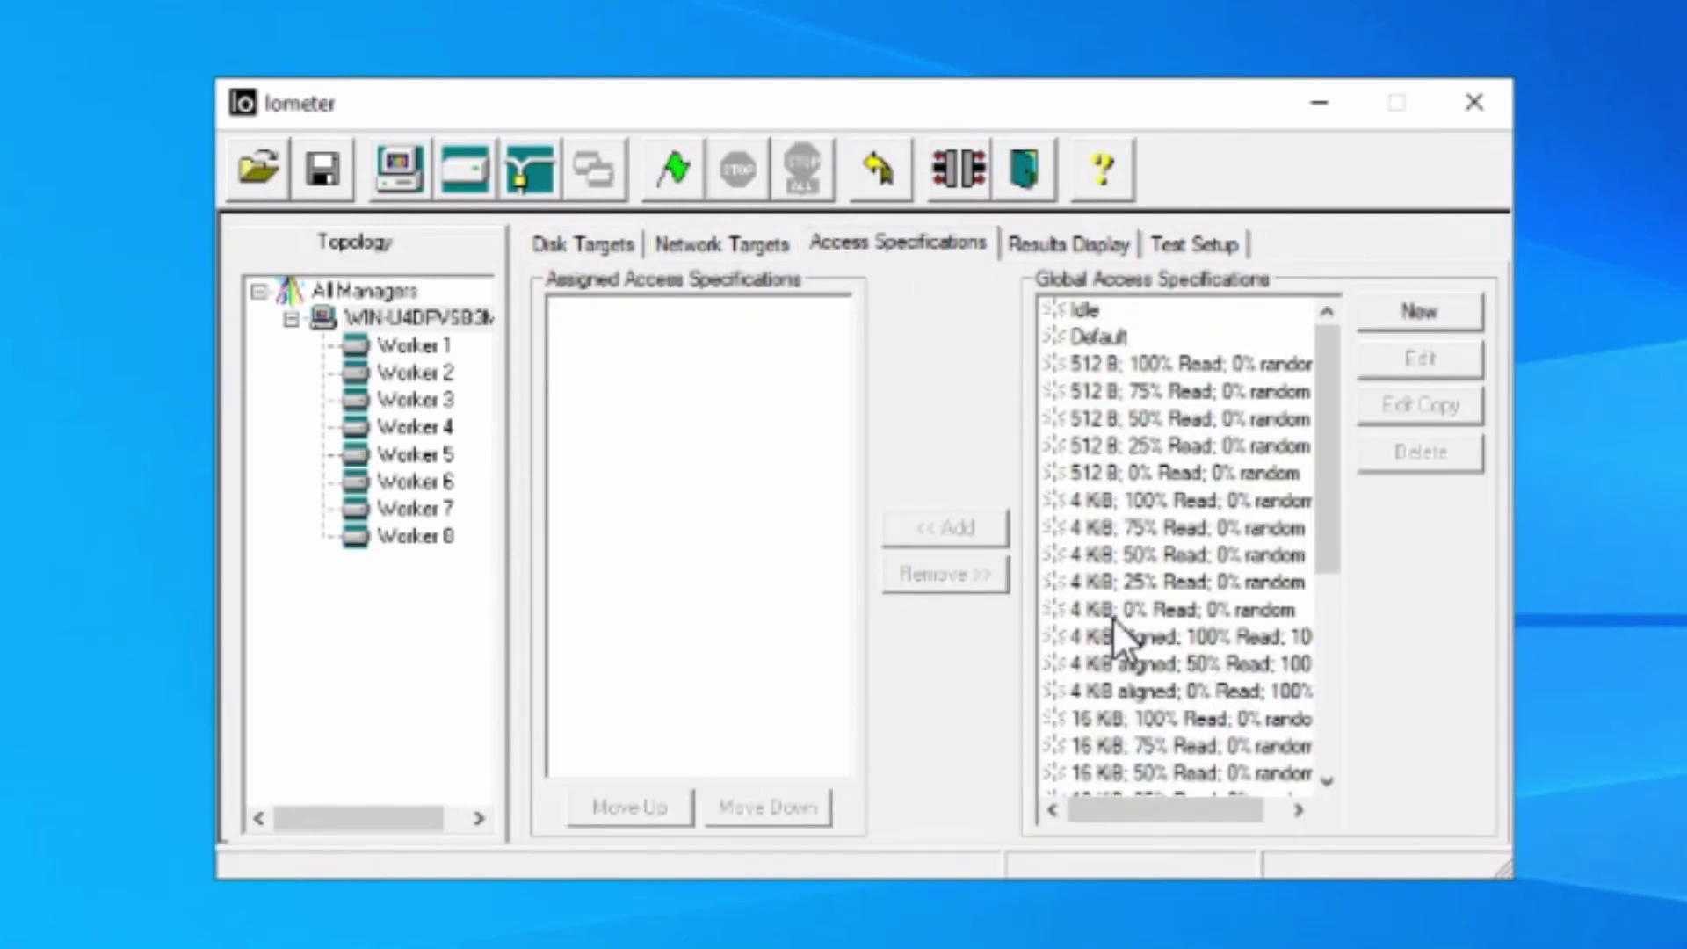
pyautogui.click(1153, 672)
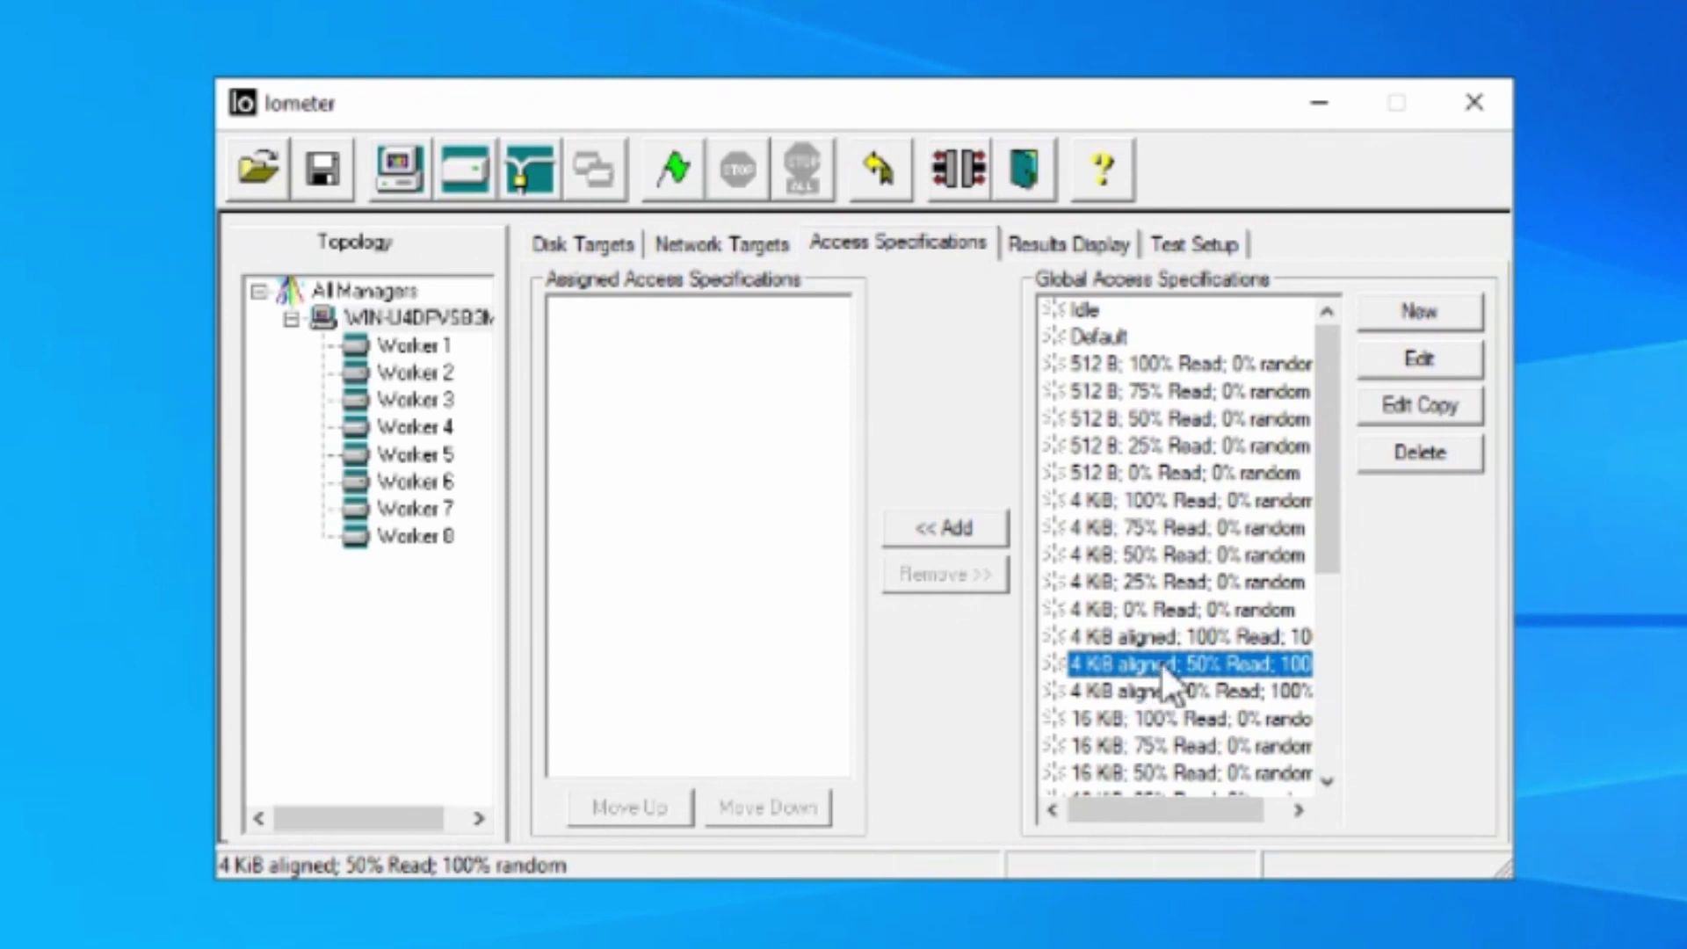
pyautogui.scroll(-2, 1170, 661)
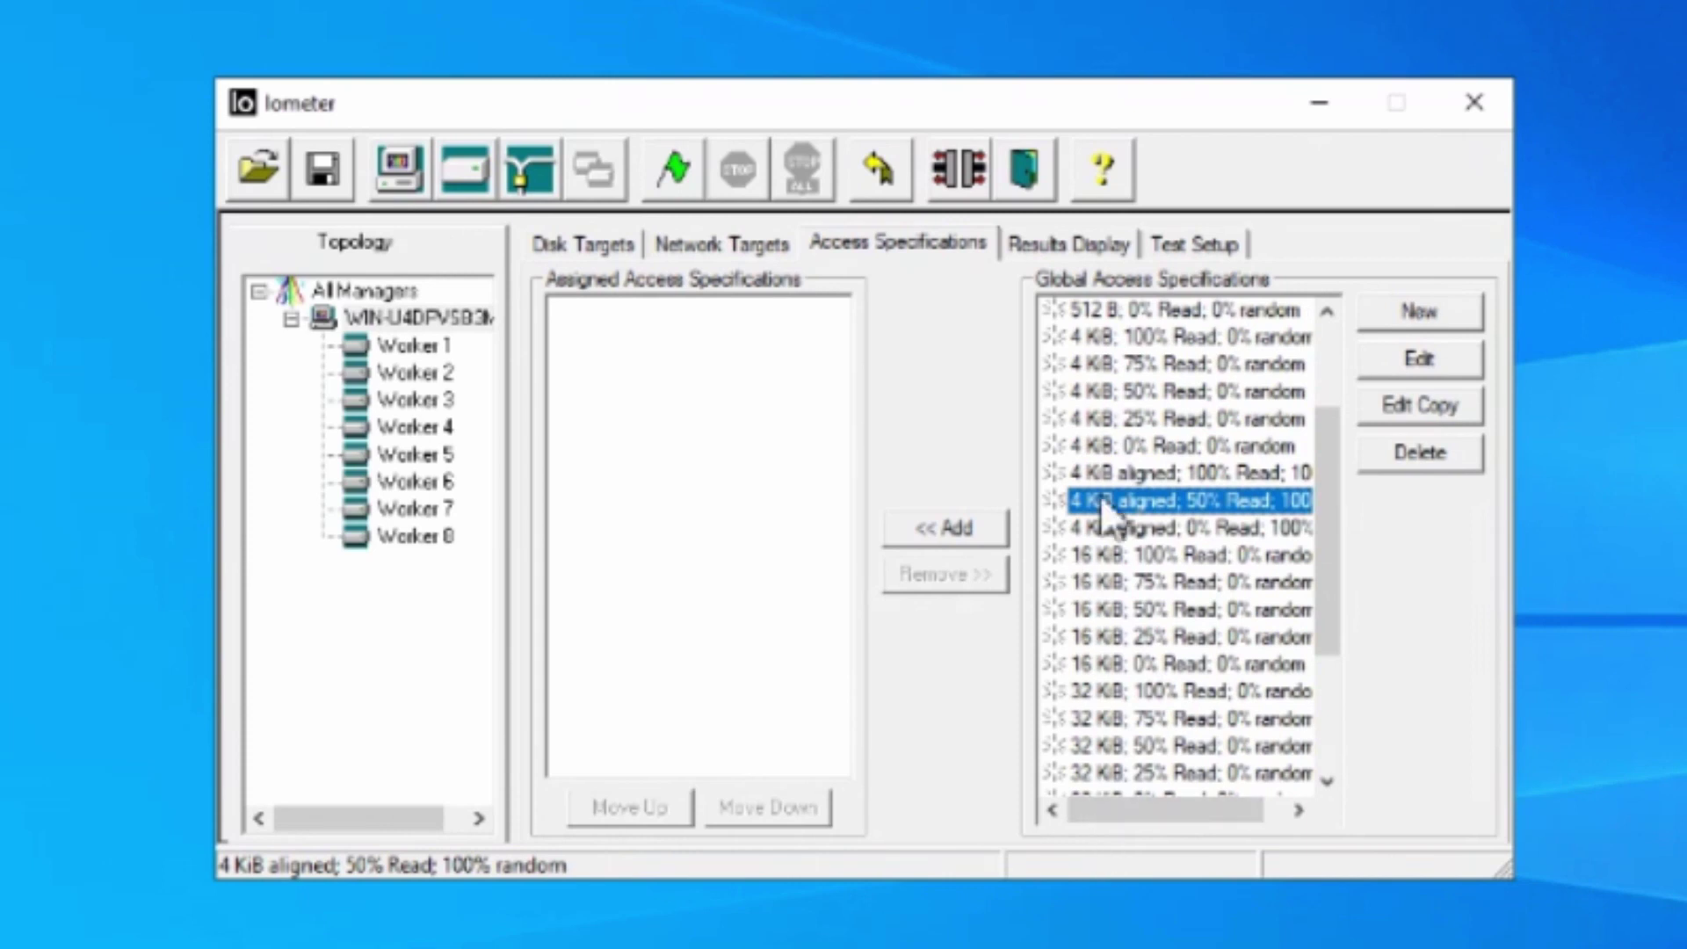
pyautogui.scroll(-3, 1099, 498)
pyautogui.scroll(4, 1158, 645)
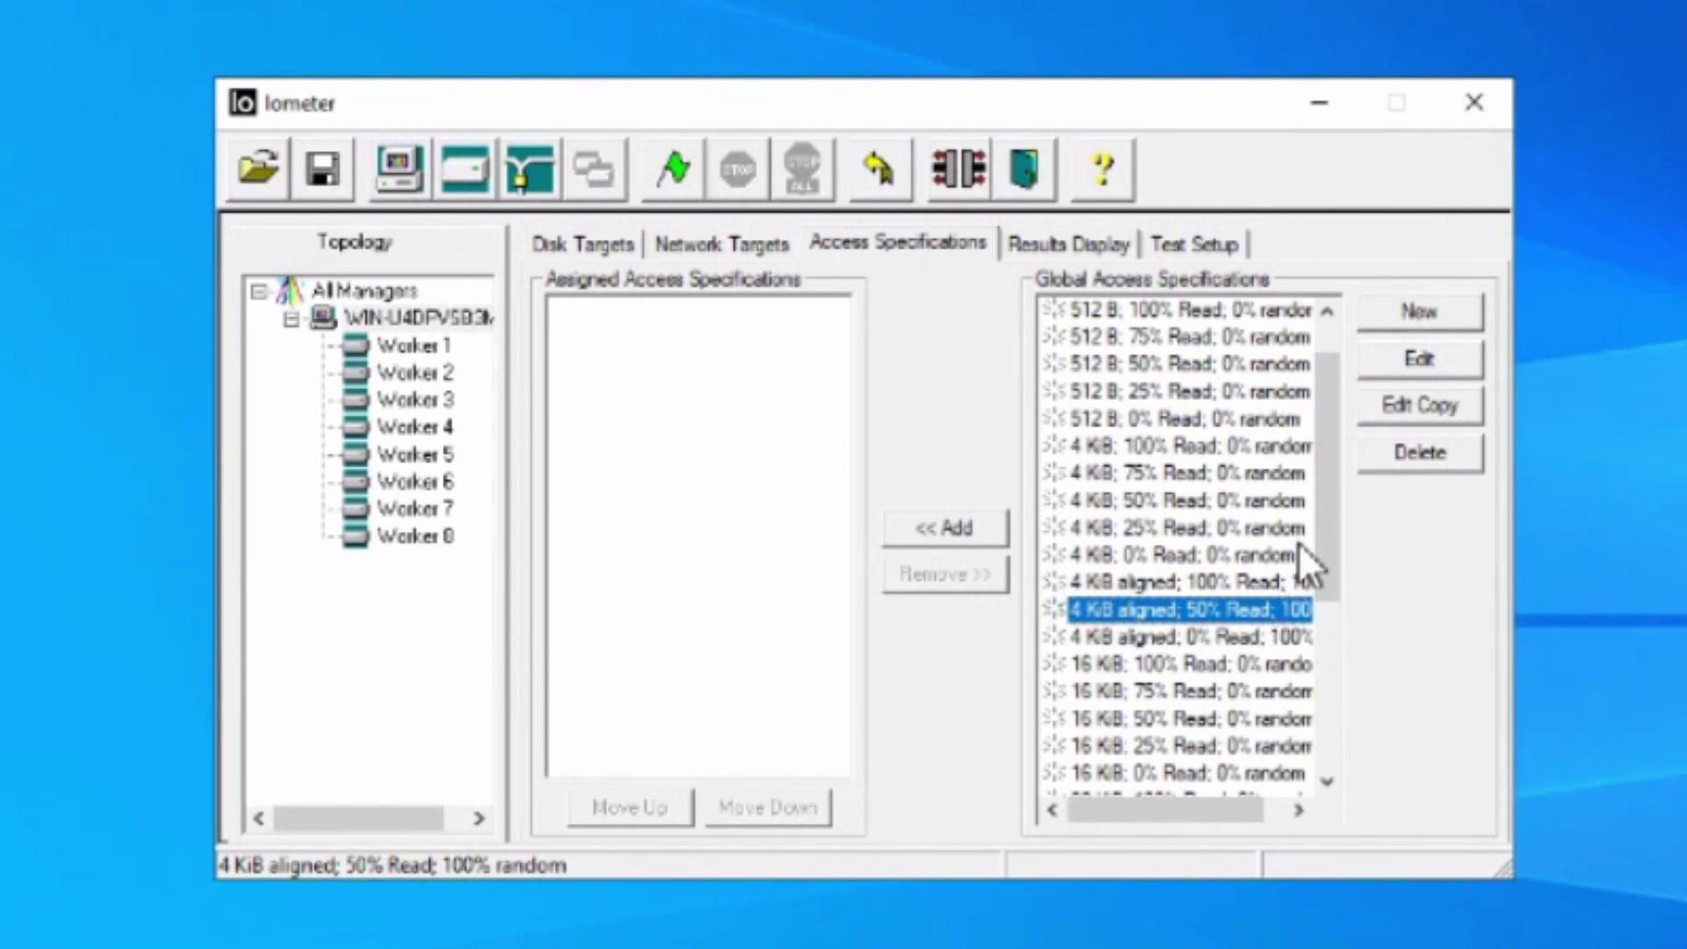
pyautogui.click(1403, 368)
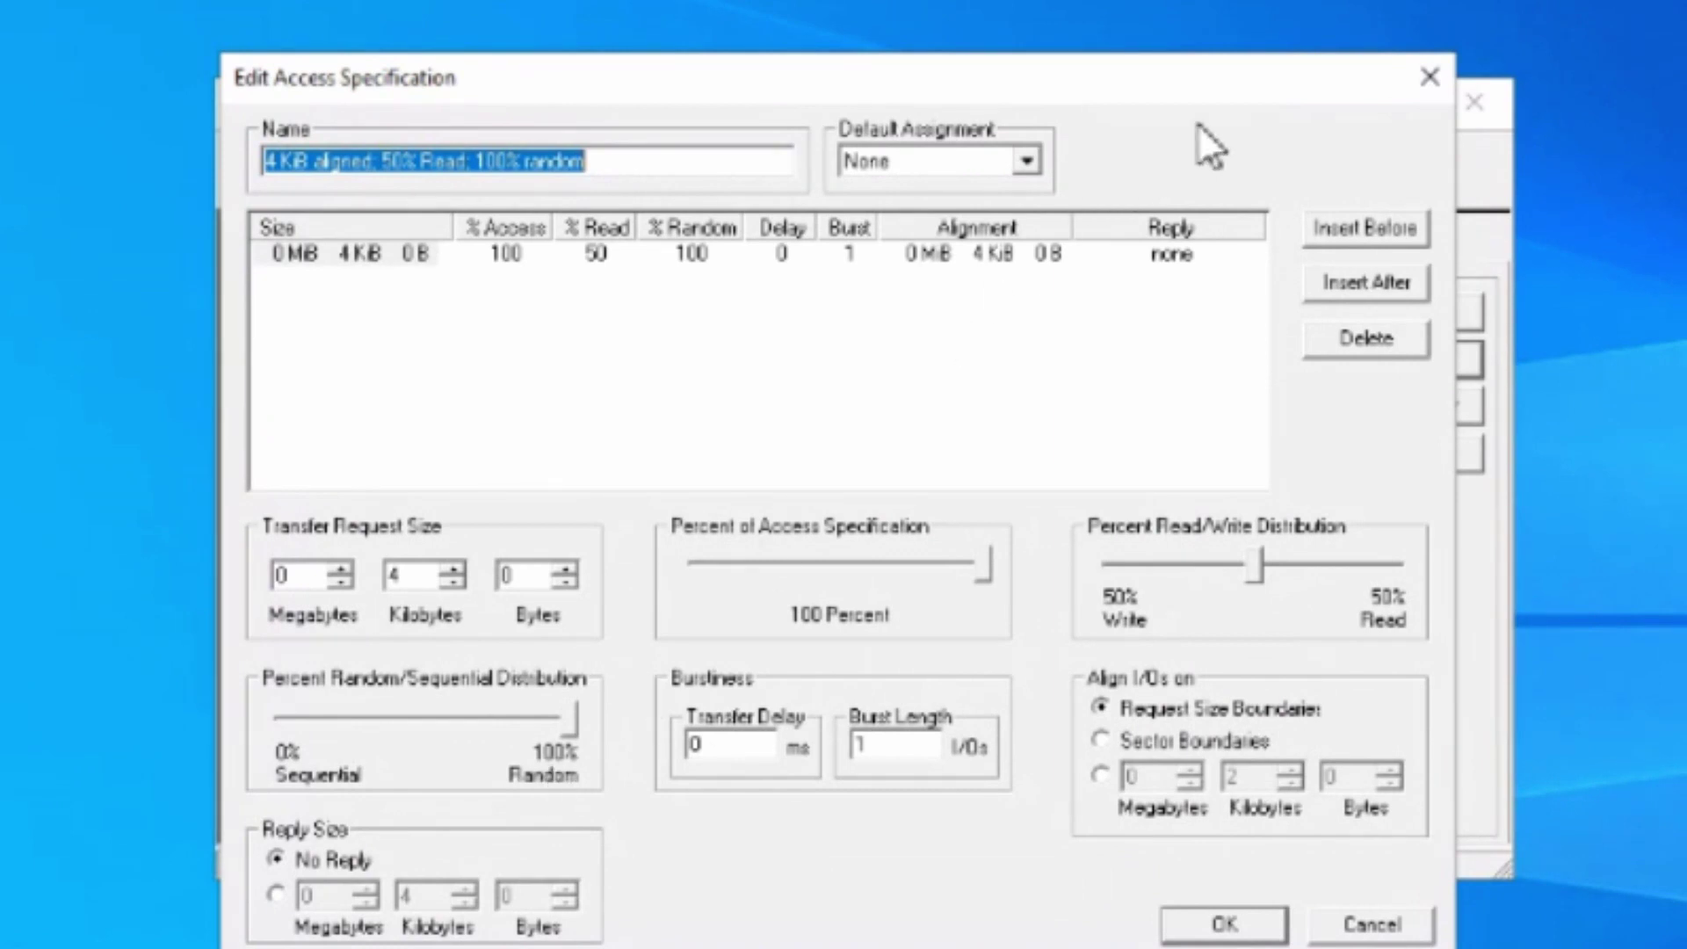
pyautogui.click(1422, 74)
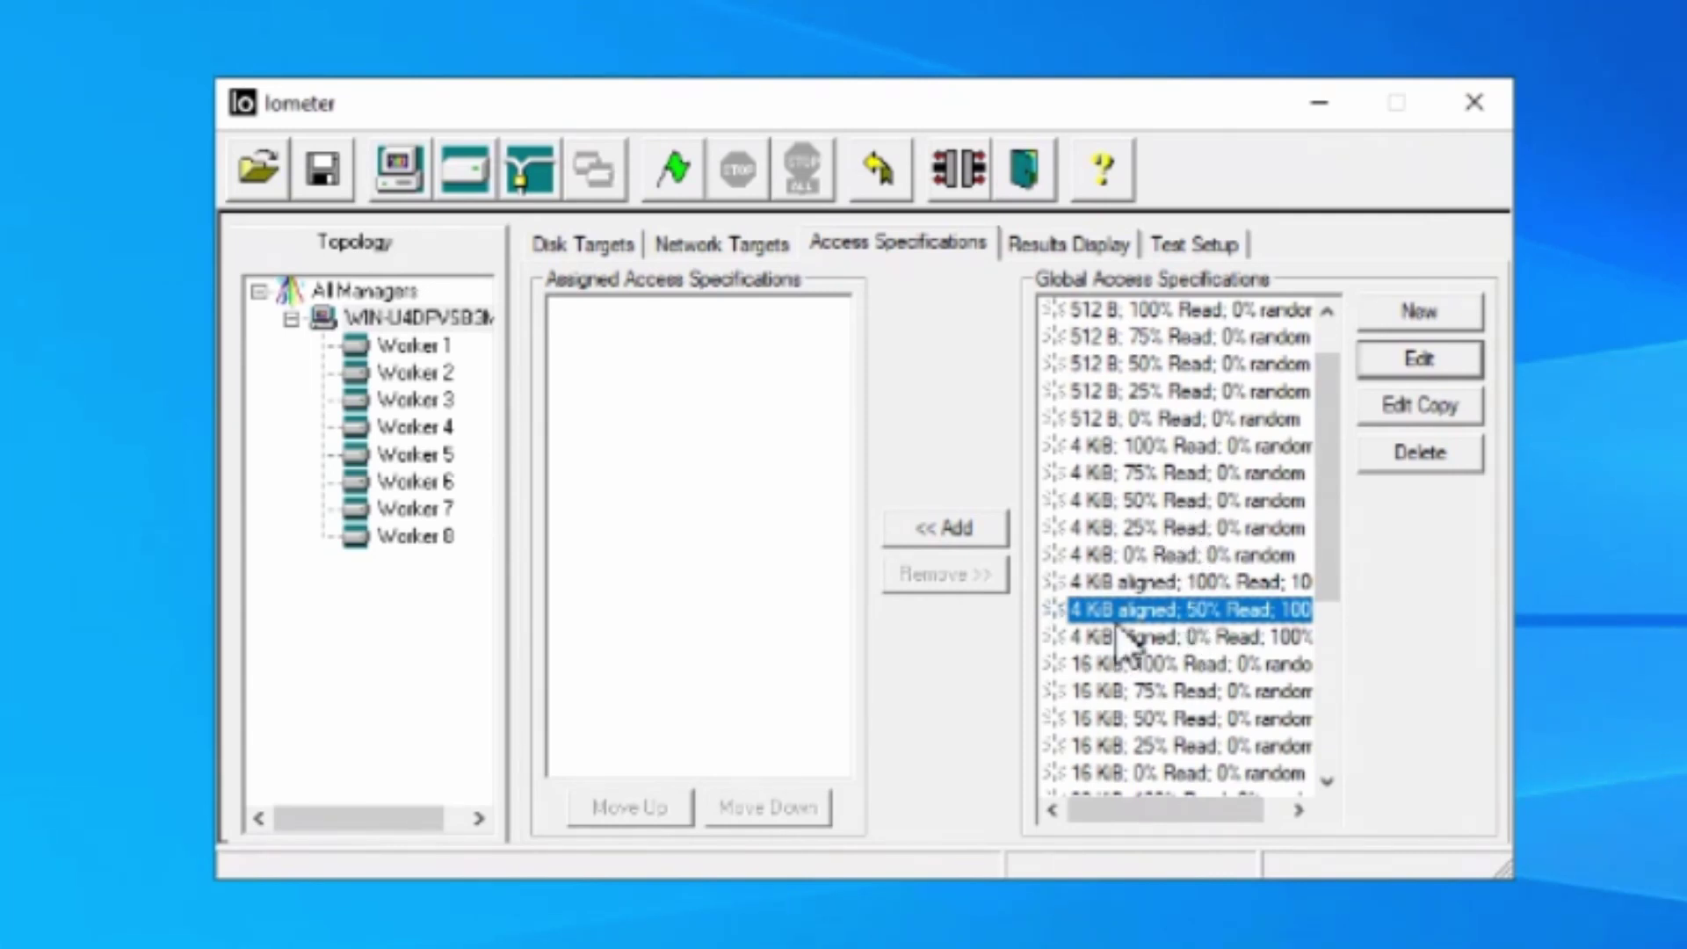
# Step: Create an editable copy of the 4 KiB aligned, 50% Read access specification and name it "8 KiB aligned; 50% Read; 100% random"
pyautogui.click(1404, 406)
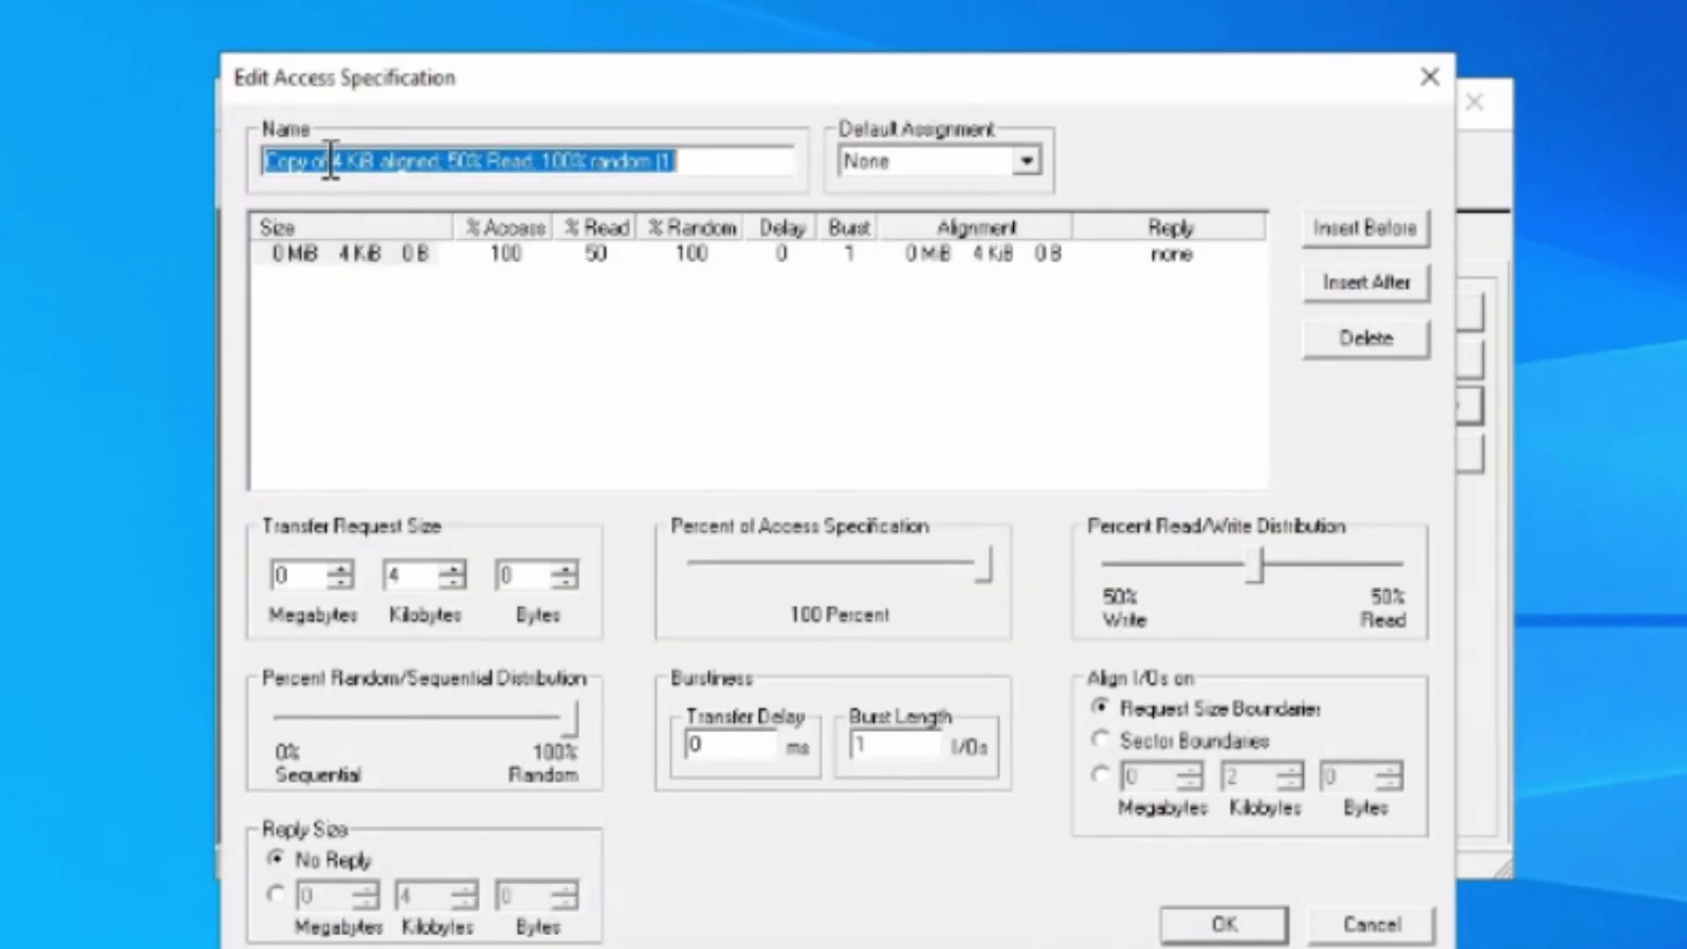
pyautogui.moveTo(343, 162); pyautogui.dragTo(198, 176)
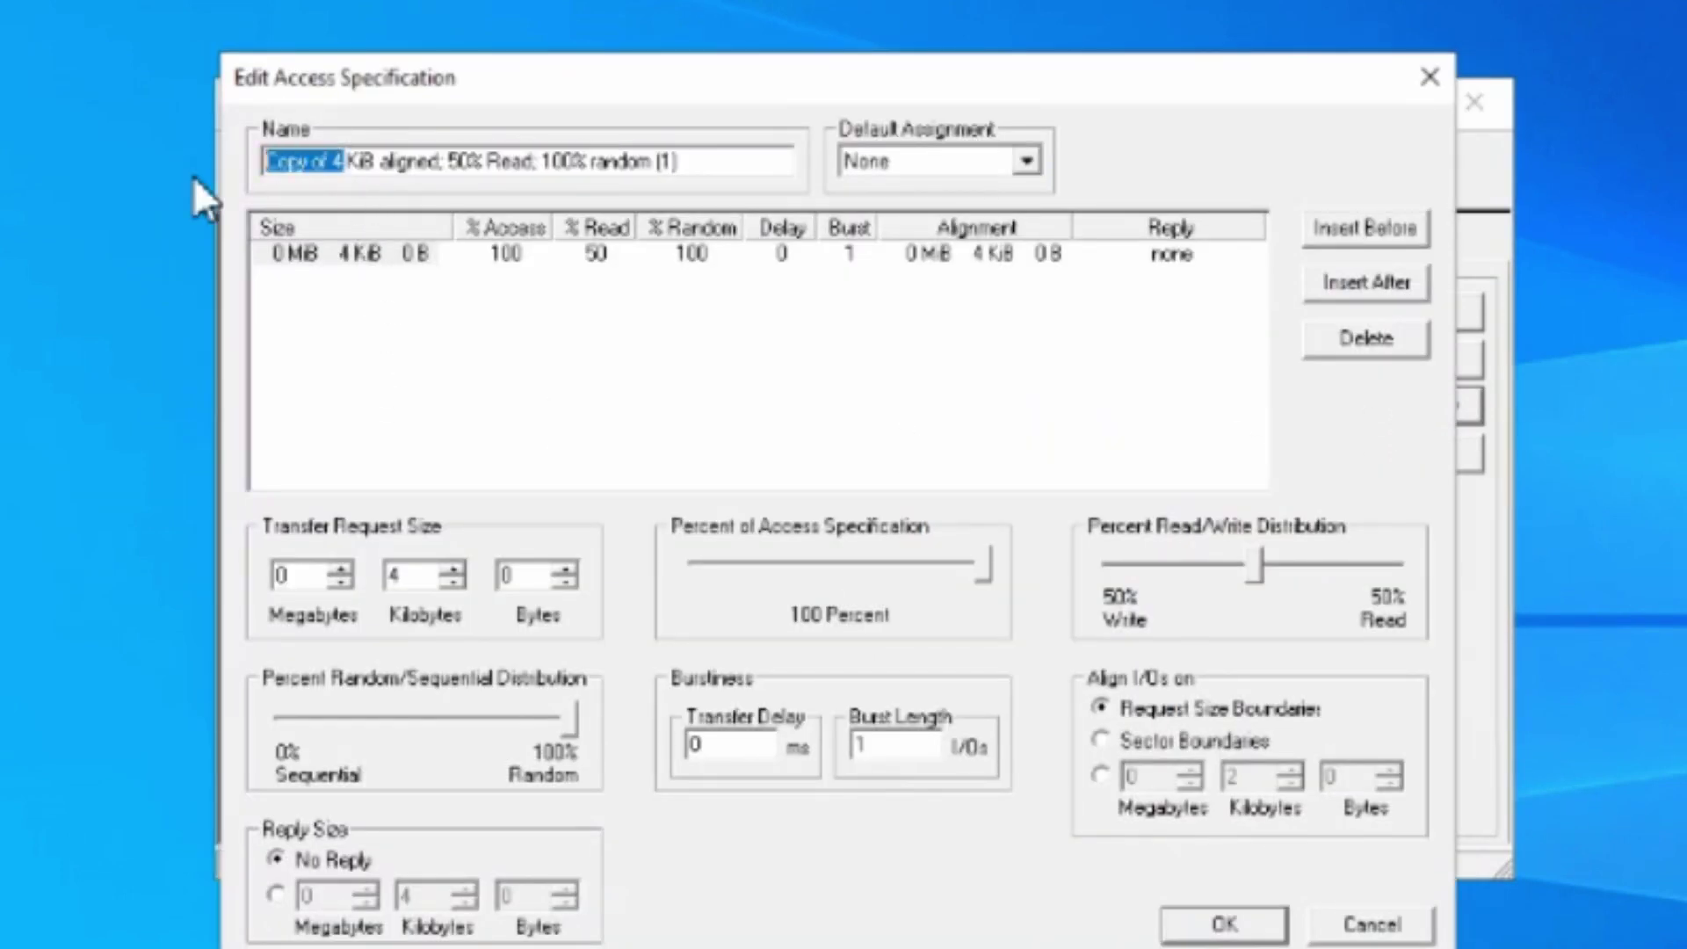
pyautogui.write('8')
pyautogui.press('End')
pyautogui.press('BackSpace')
pyautogui.press('BackSpace')
pyautogui.press('BackSpace')
pyautogui.press('BackSpace')
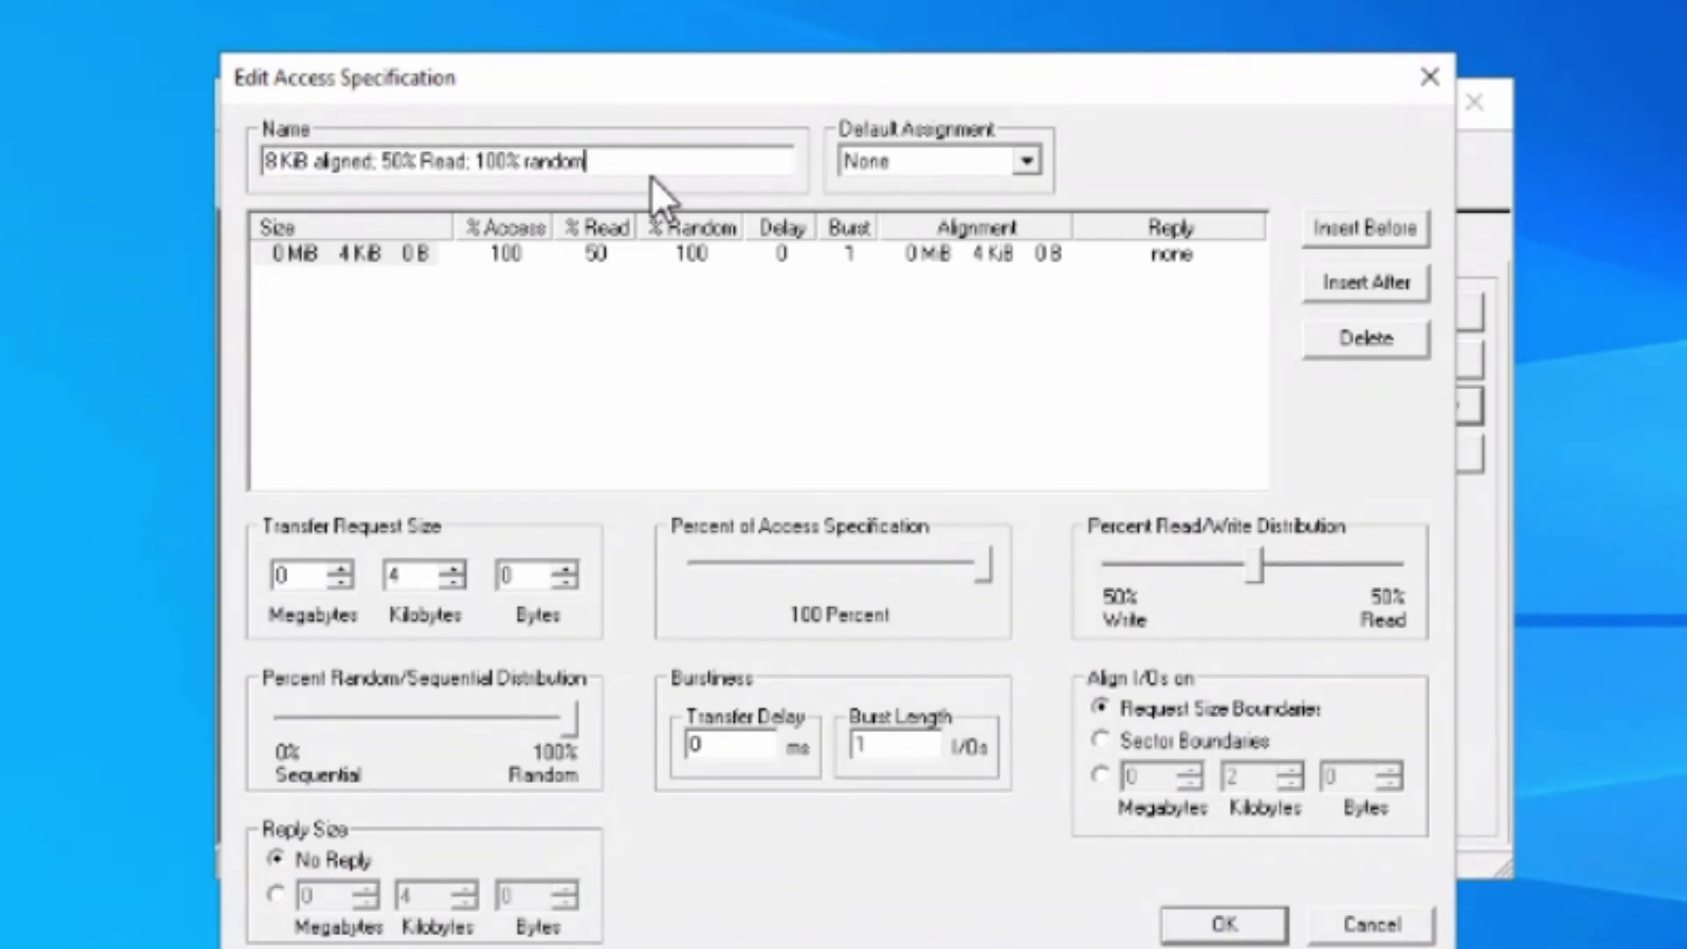
# Step: Set the new access specification's transfer request size to 8 kilobytes and save the specification
pyautogui.click(455, 569)
pyautogui.click(454, 569)
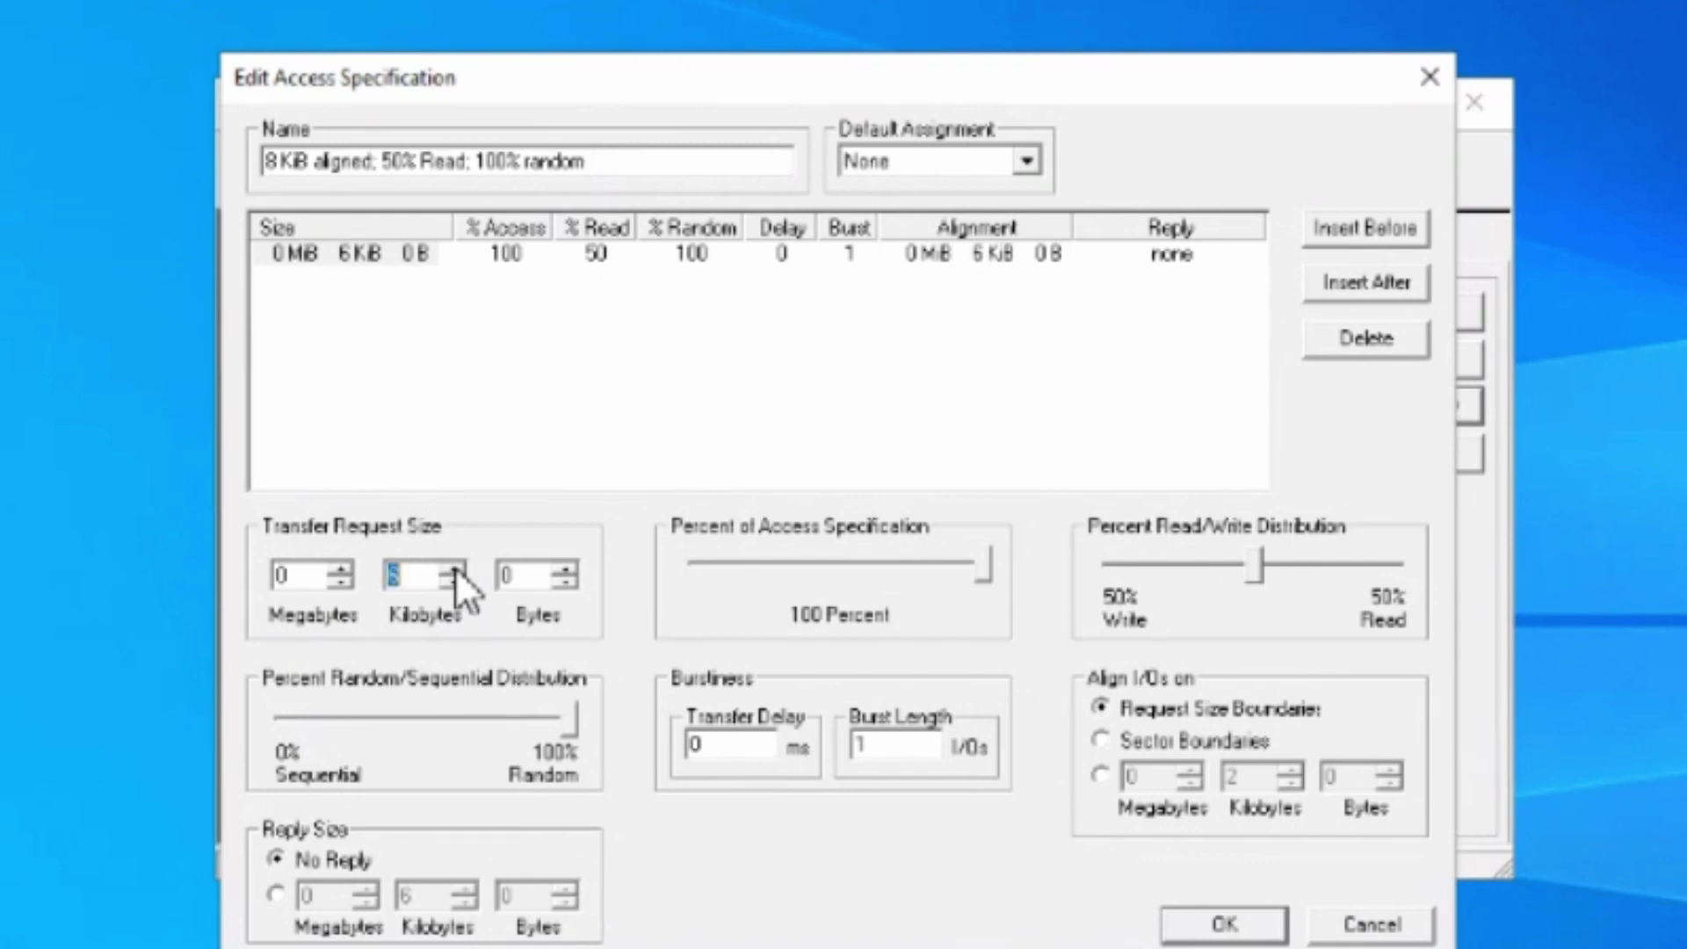
pyautogui.click(455, 570)
pyautogui.click(457, 571)
pyautogui.click(1225, 923)
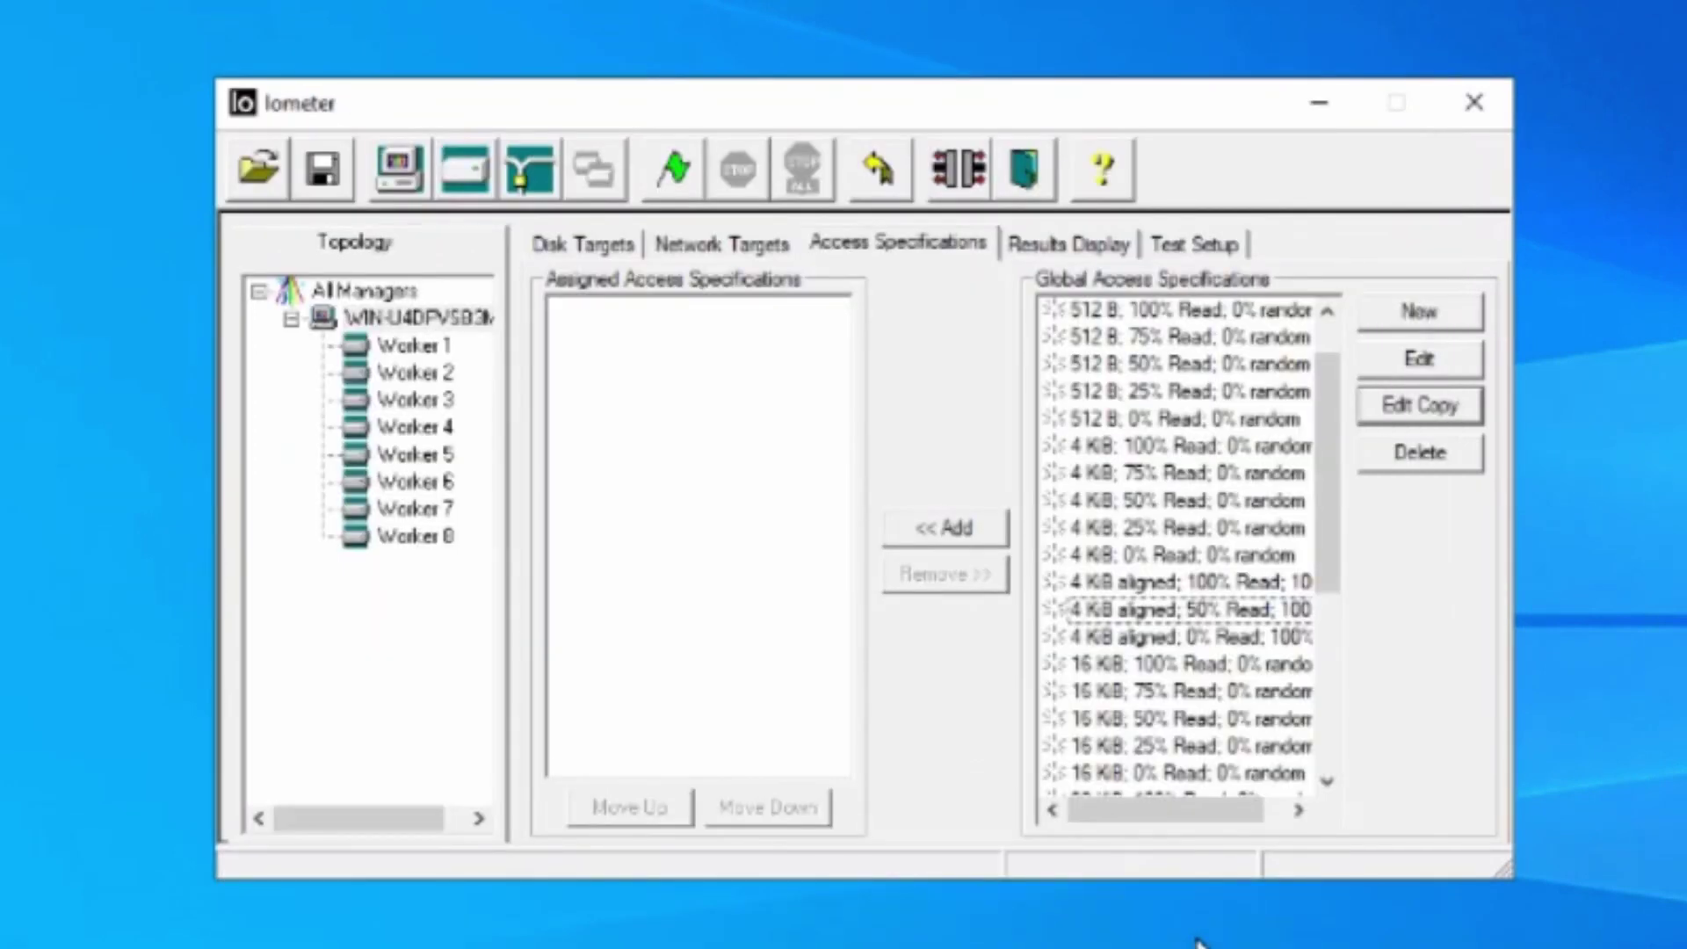
# Step: Assign the global access specification "8 KiB aligned; 50% Read; 100% random" to the local manager and check the assignment on its workers
pyautogui.click(1144, 615)
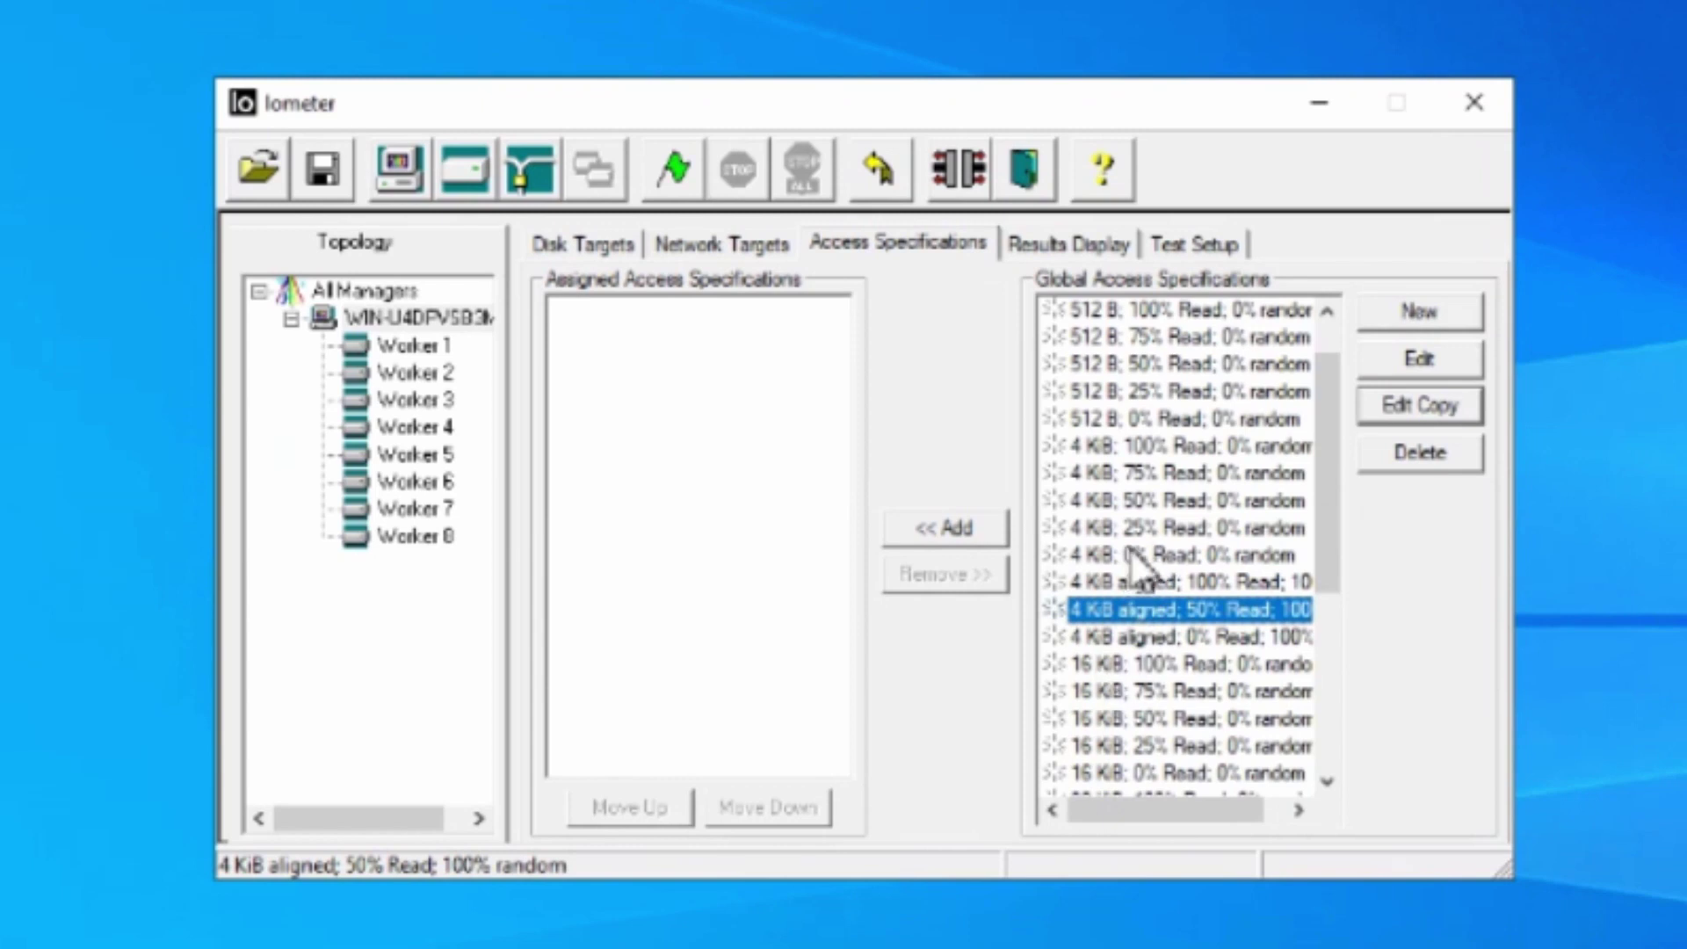
pyautogui.scroll(-5, 1134, 562)
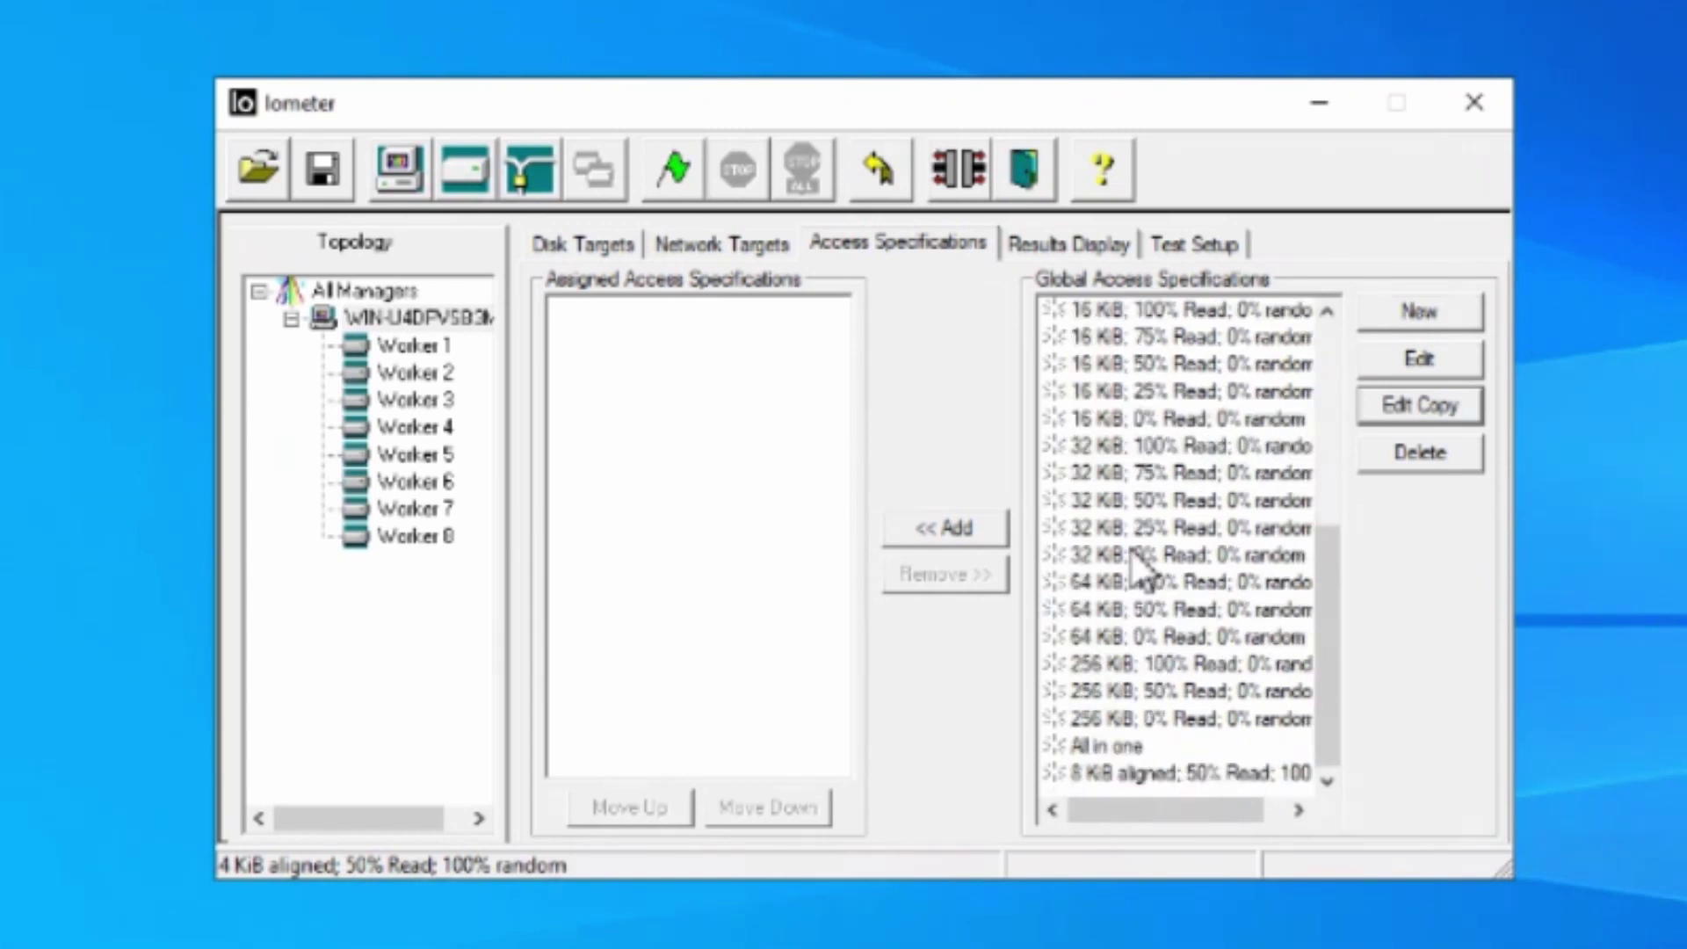
pyautogui.click(1128, 772)
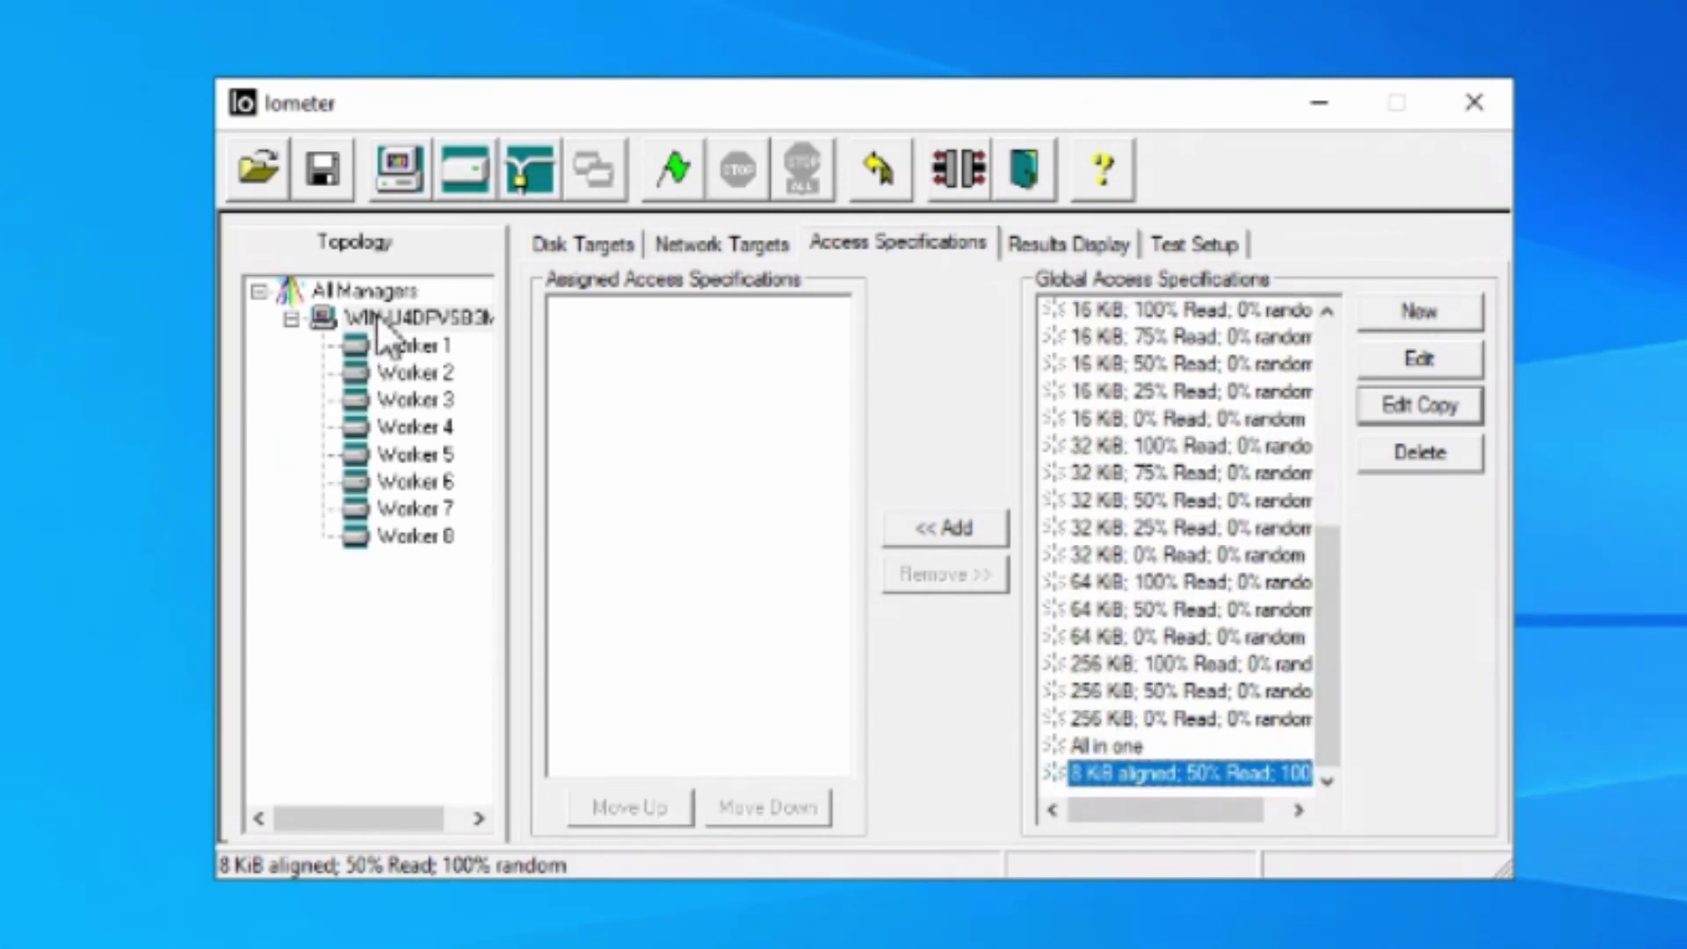
pyautogui.click(939, 531)
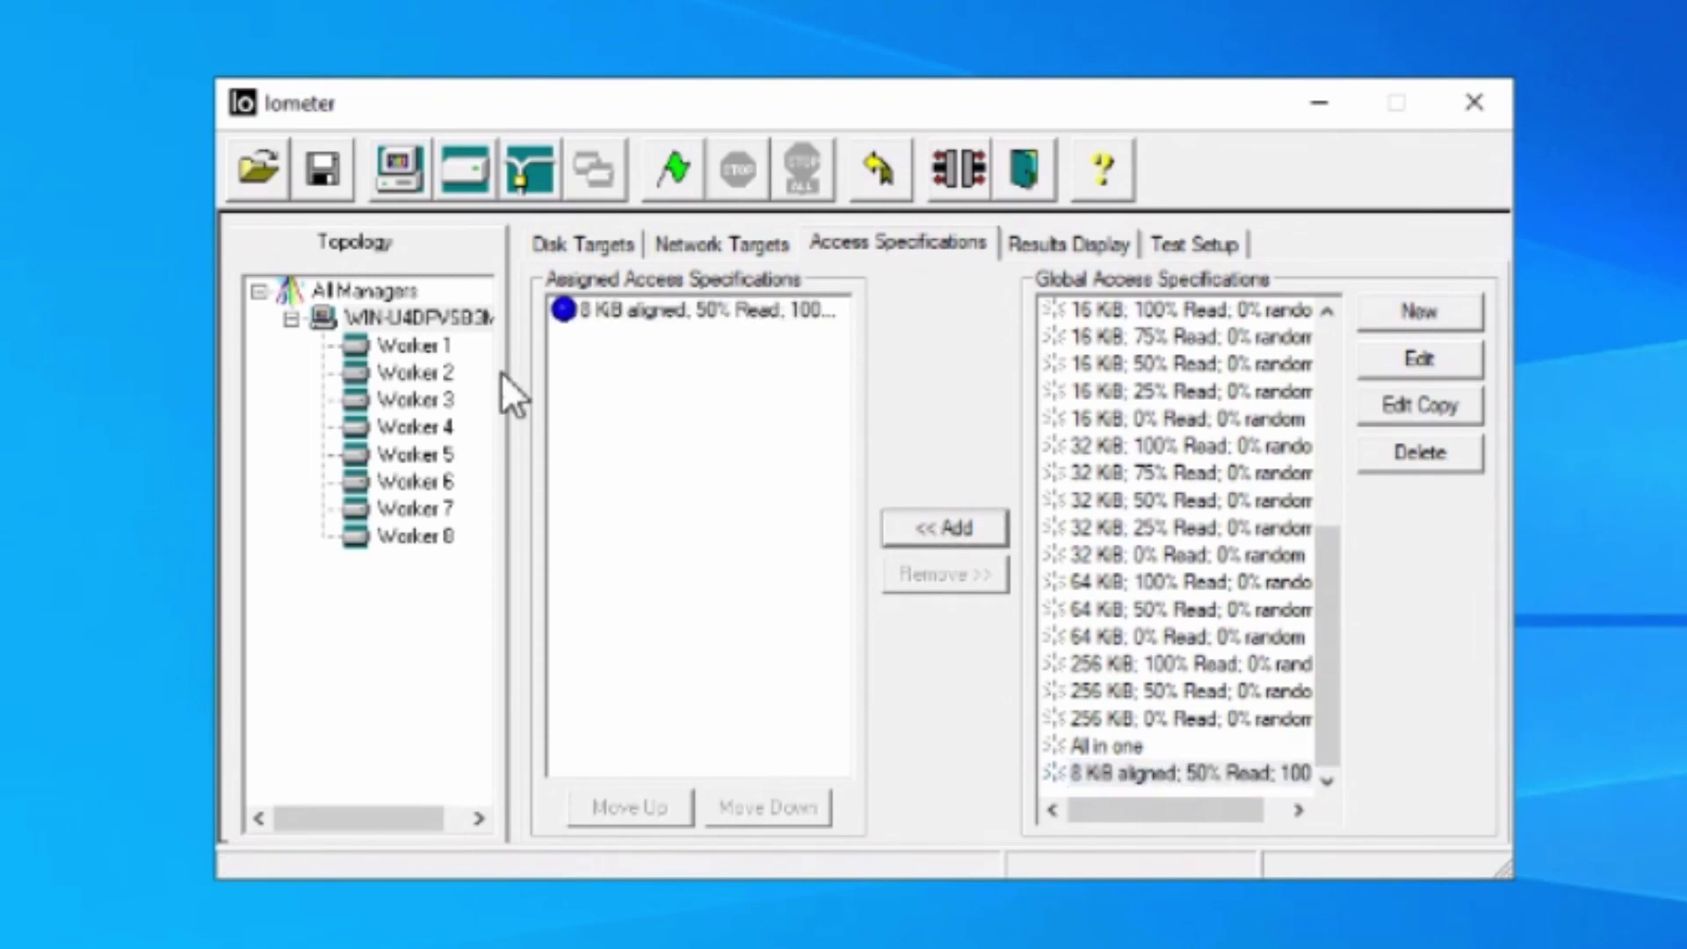
pyautogui.click(413, 319)
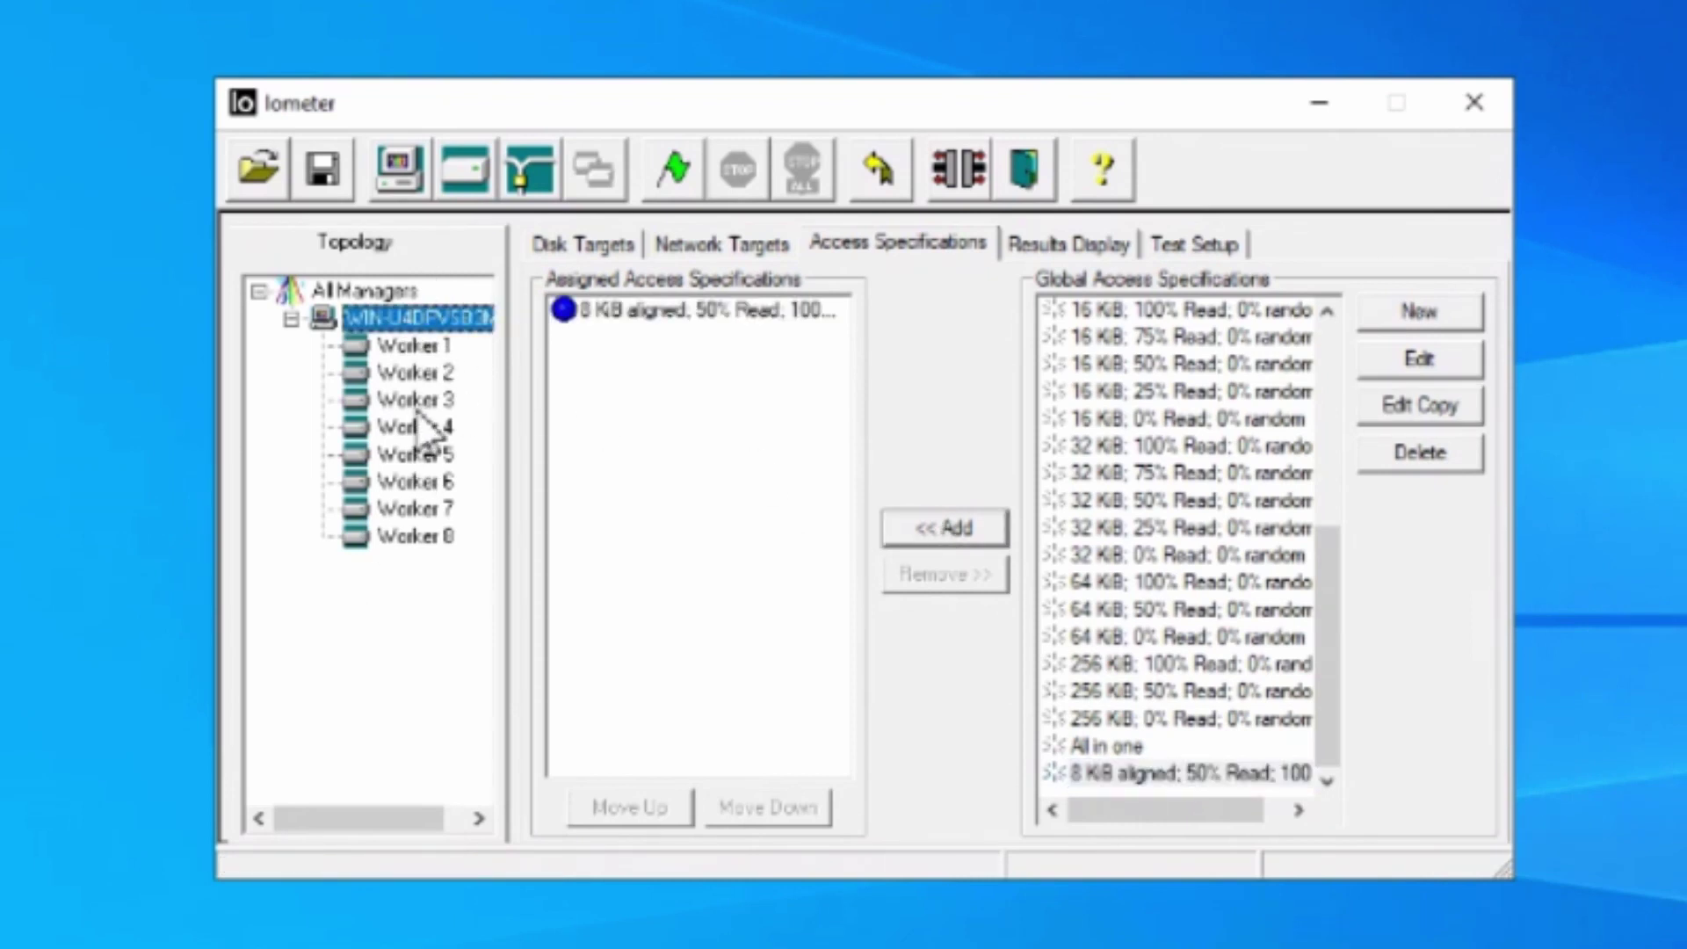
pyautogui.click(419, 426)
pyautogui.click(413, 536)
pyautogui.click(424, 324)
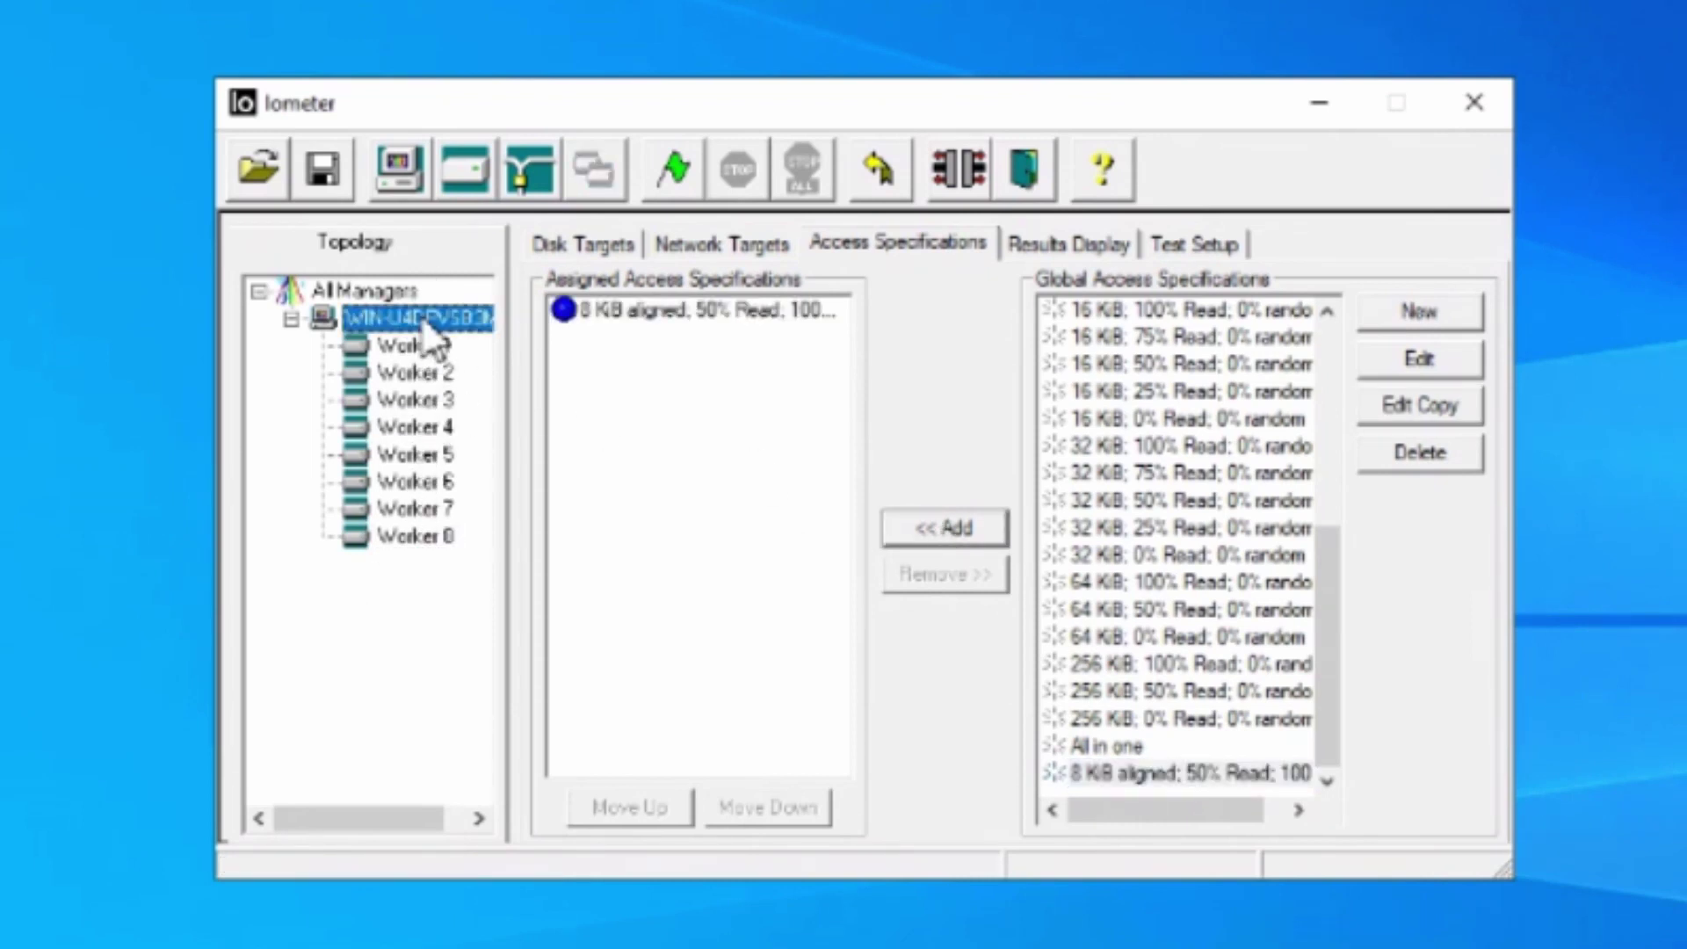
# Step: Configure the results display with an update frequency of 1 second and results since Last Update
pyautogui.click(1094, 255)
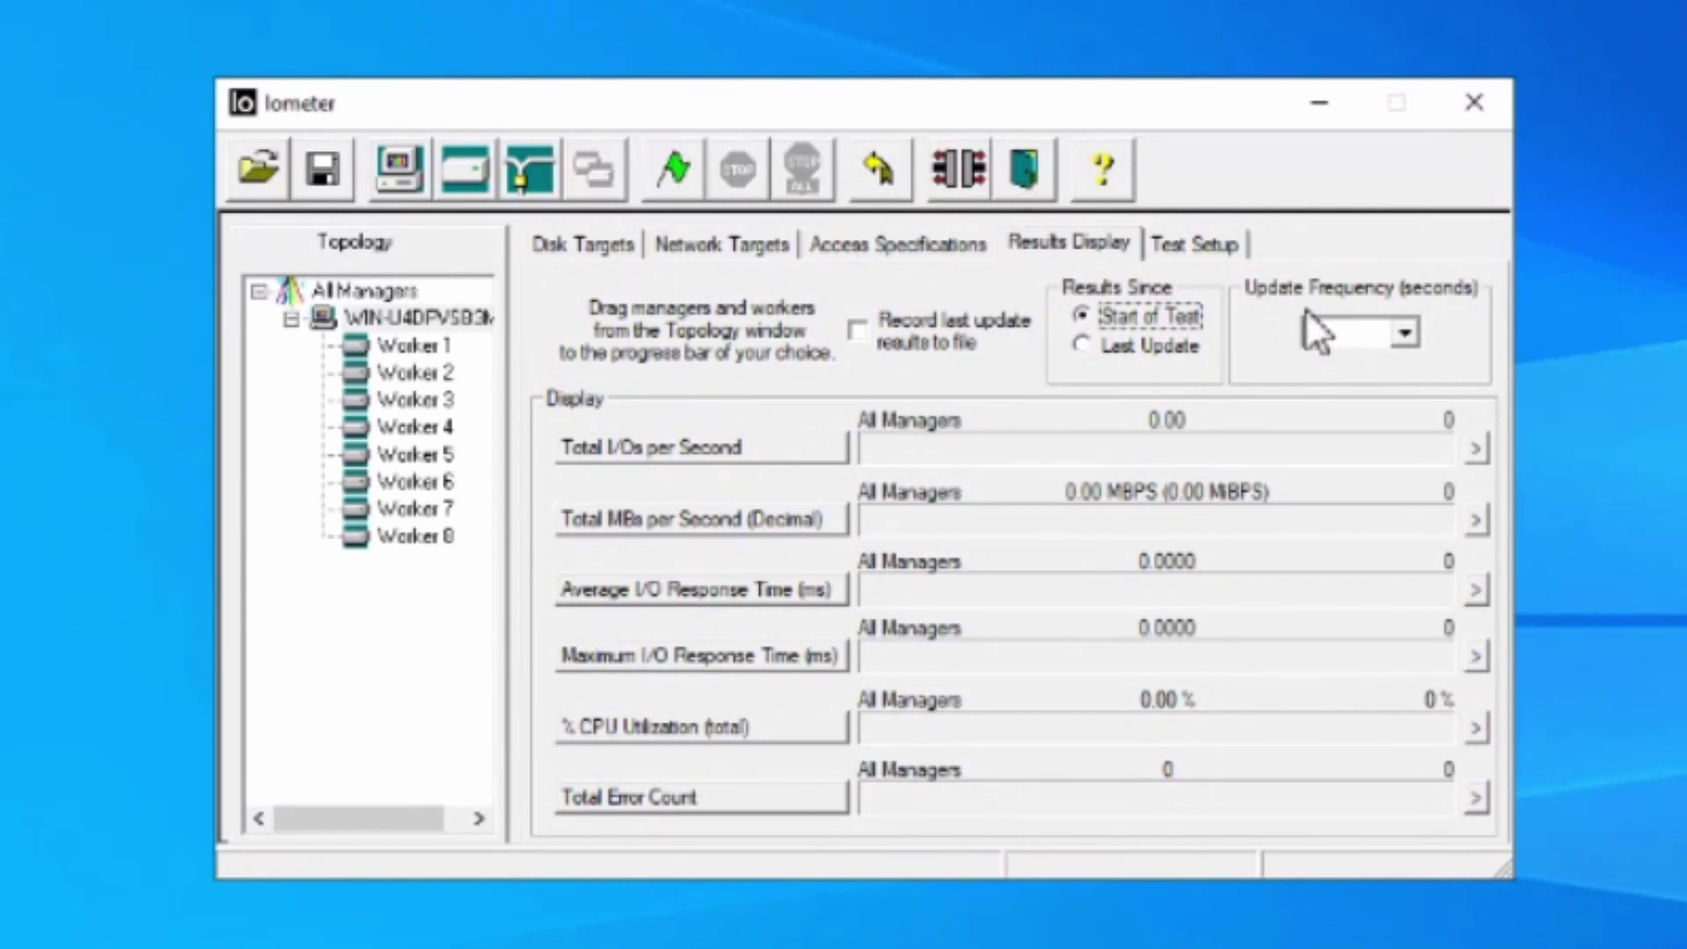
pyautogui.click(1405, 333)
pyautogui.scroll(3, 1362, 448)
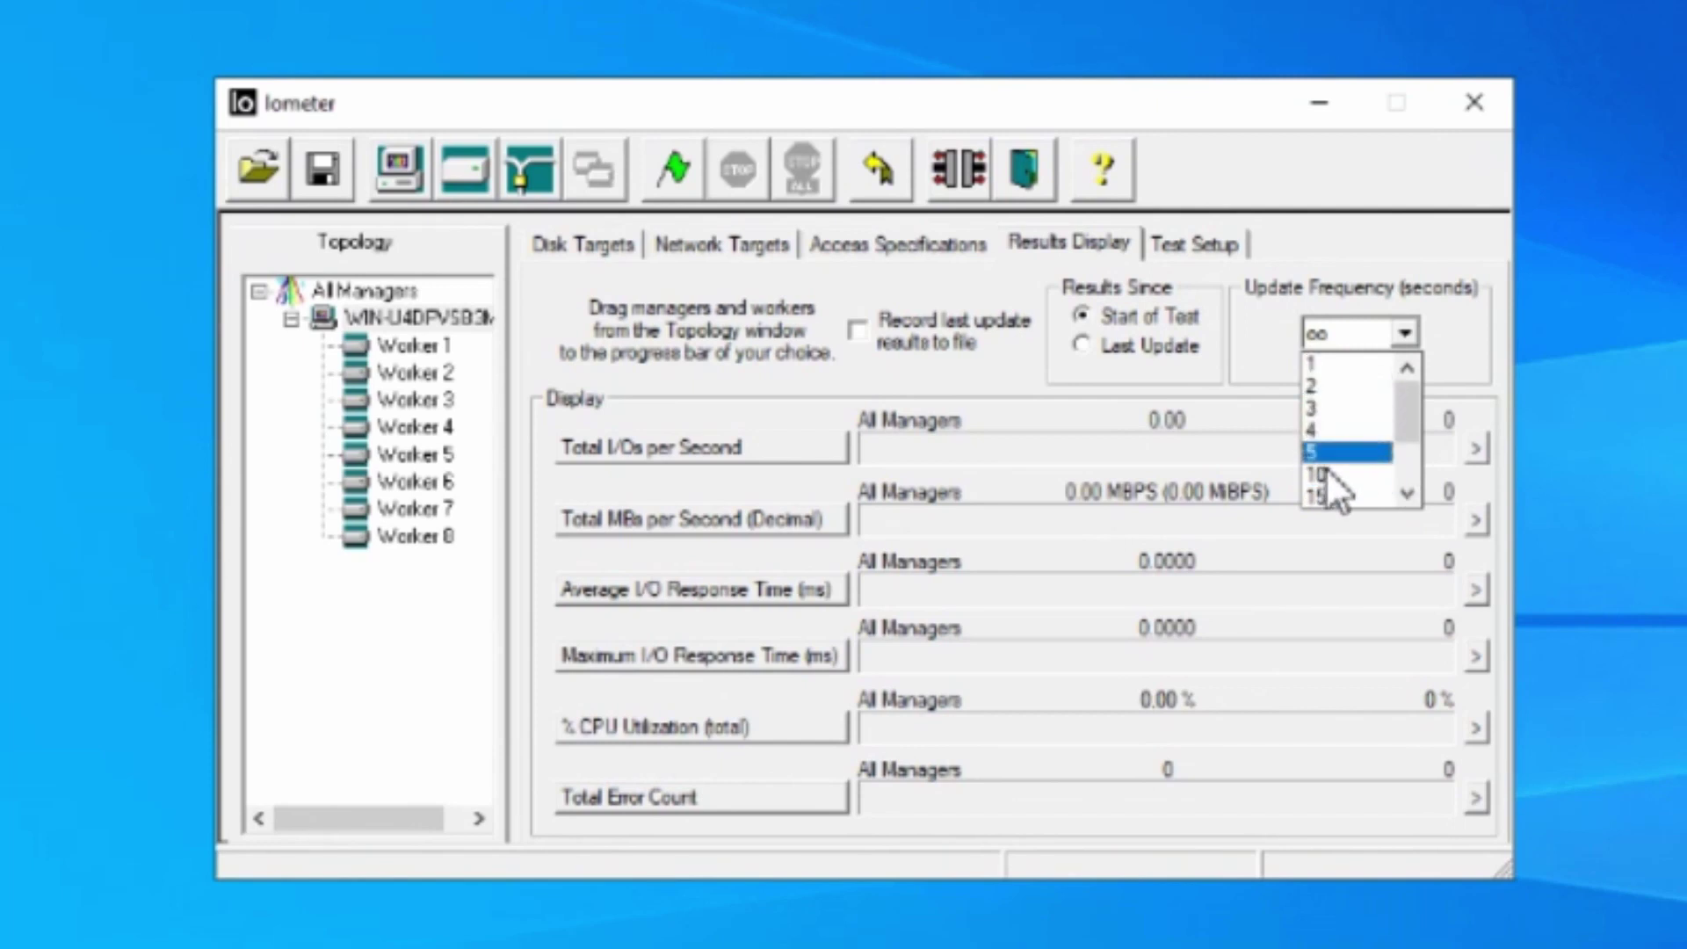
pyautogui.click(1333, 369)
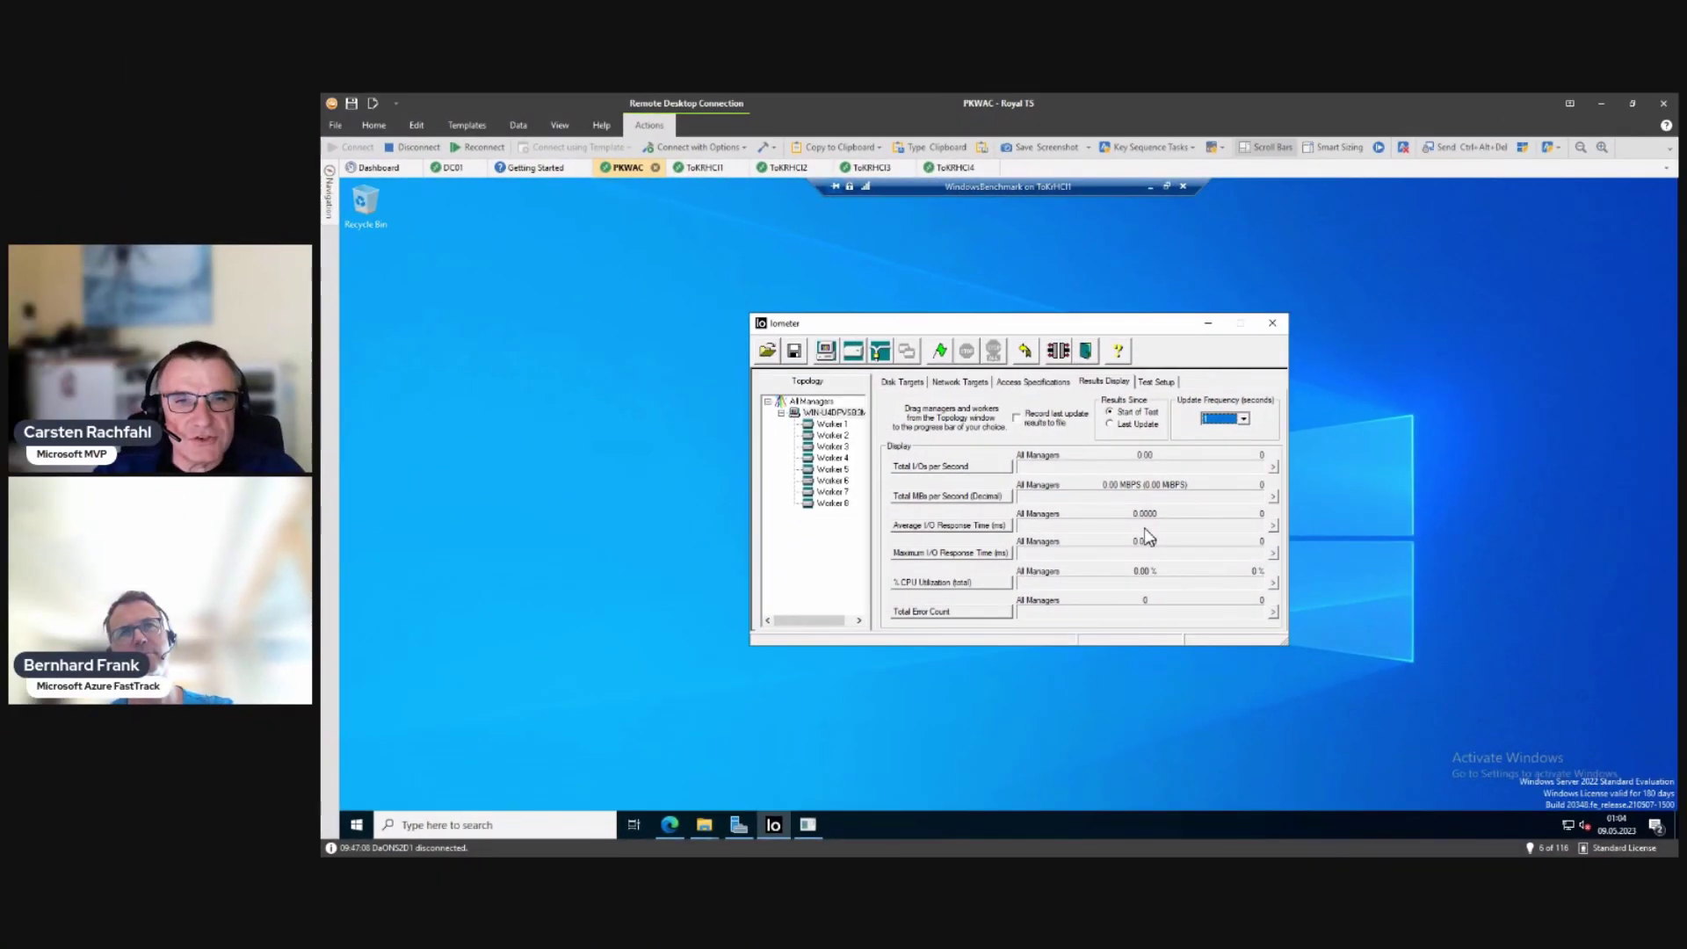
pyautogui.click(1133, 423)
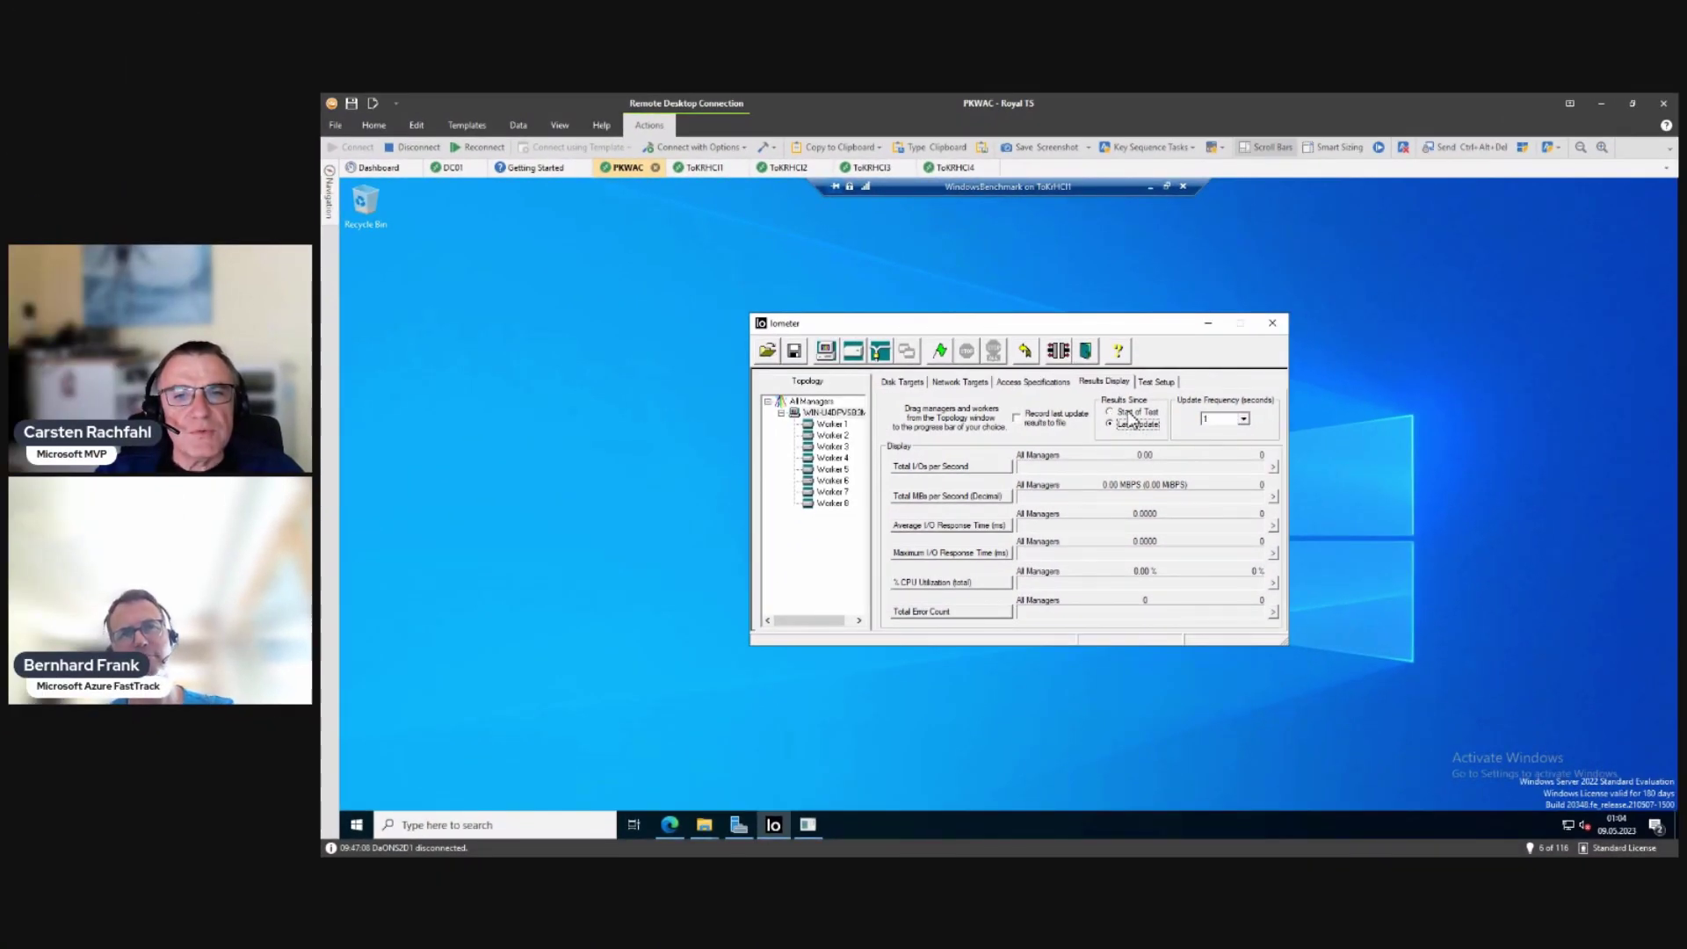
pyautogui.click(1129, 412)
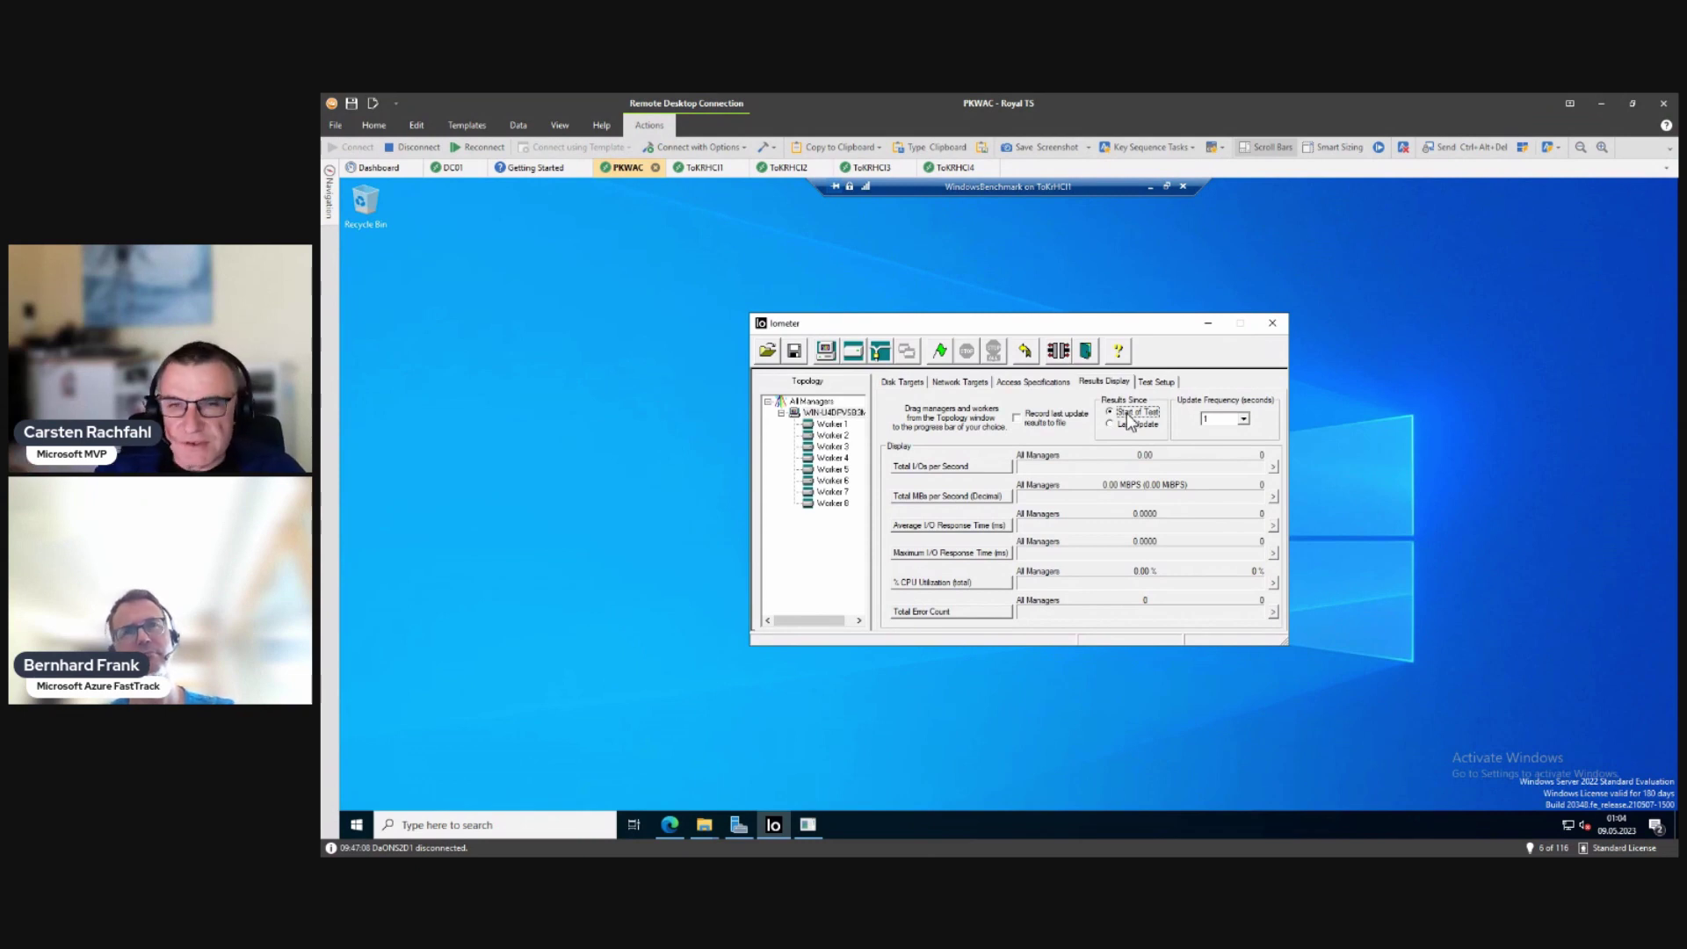
pyautogui.click(1124, 426)
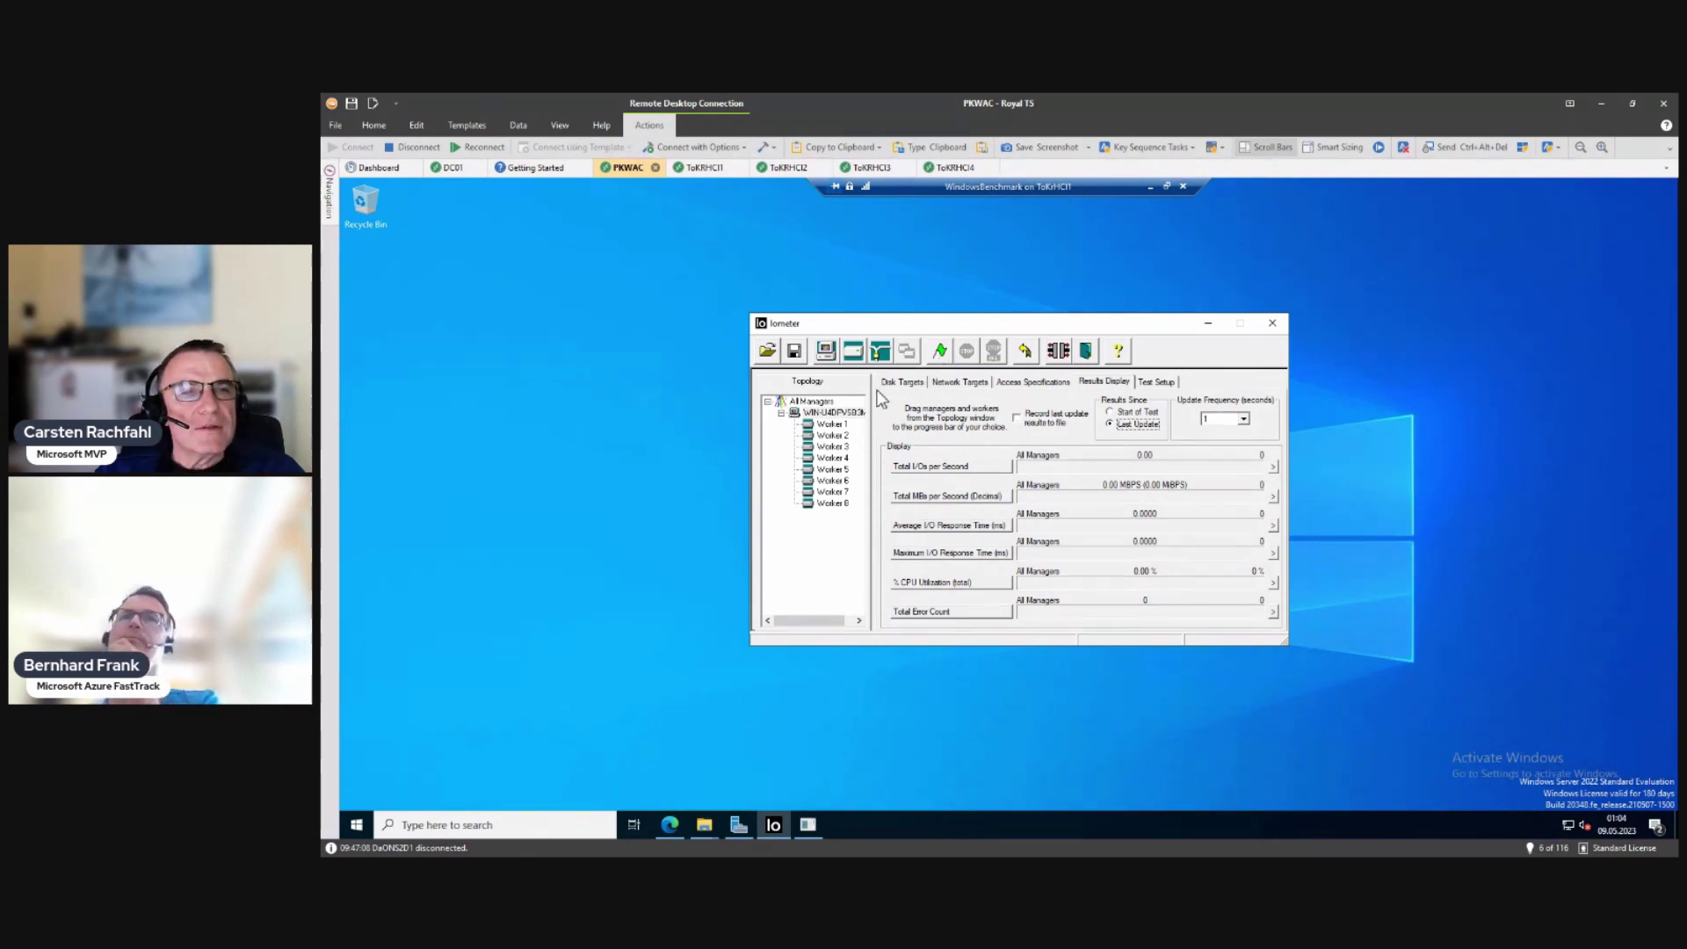
# Step: Save the test configuration as iometer in the iometer-1.1.0-win64.x86_64-bin folder on drive C:
pyautogui.click(794, 351)
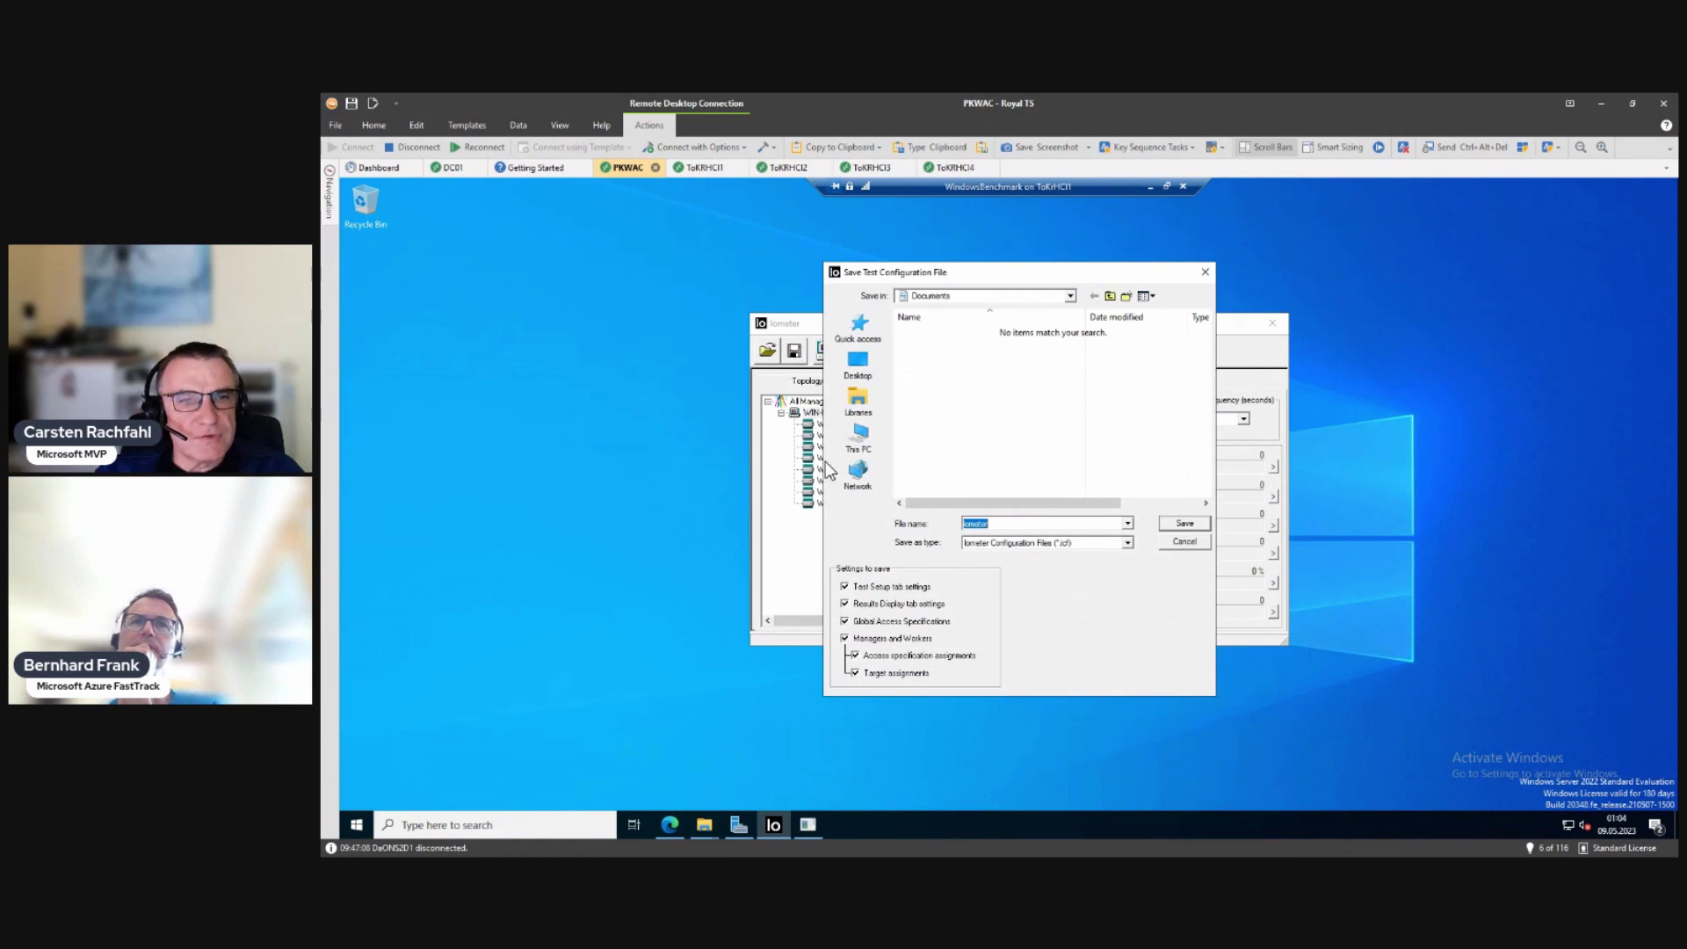
pyautogui.click(859, 437)
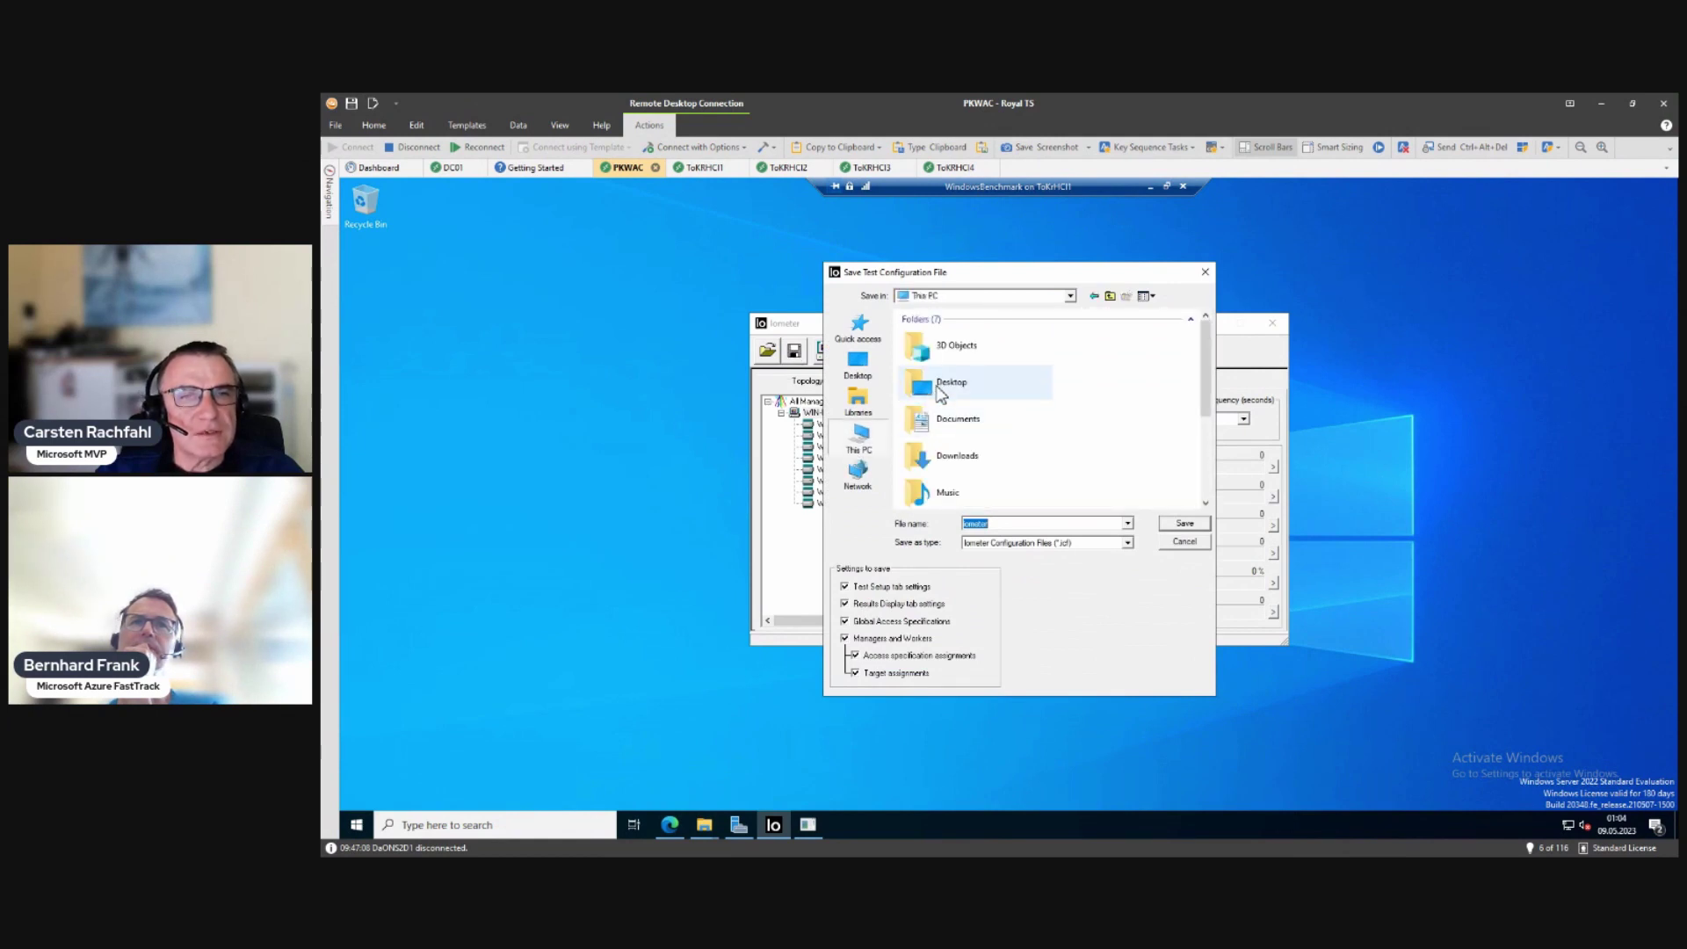
pyautogui.doubleClick(935, 321)
pyautogui.doubleClick(937, 364)
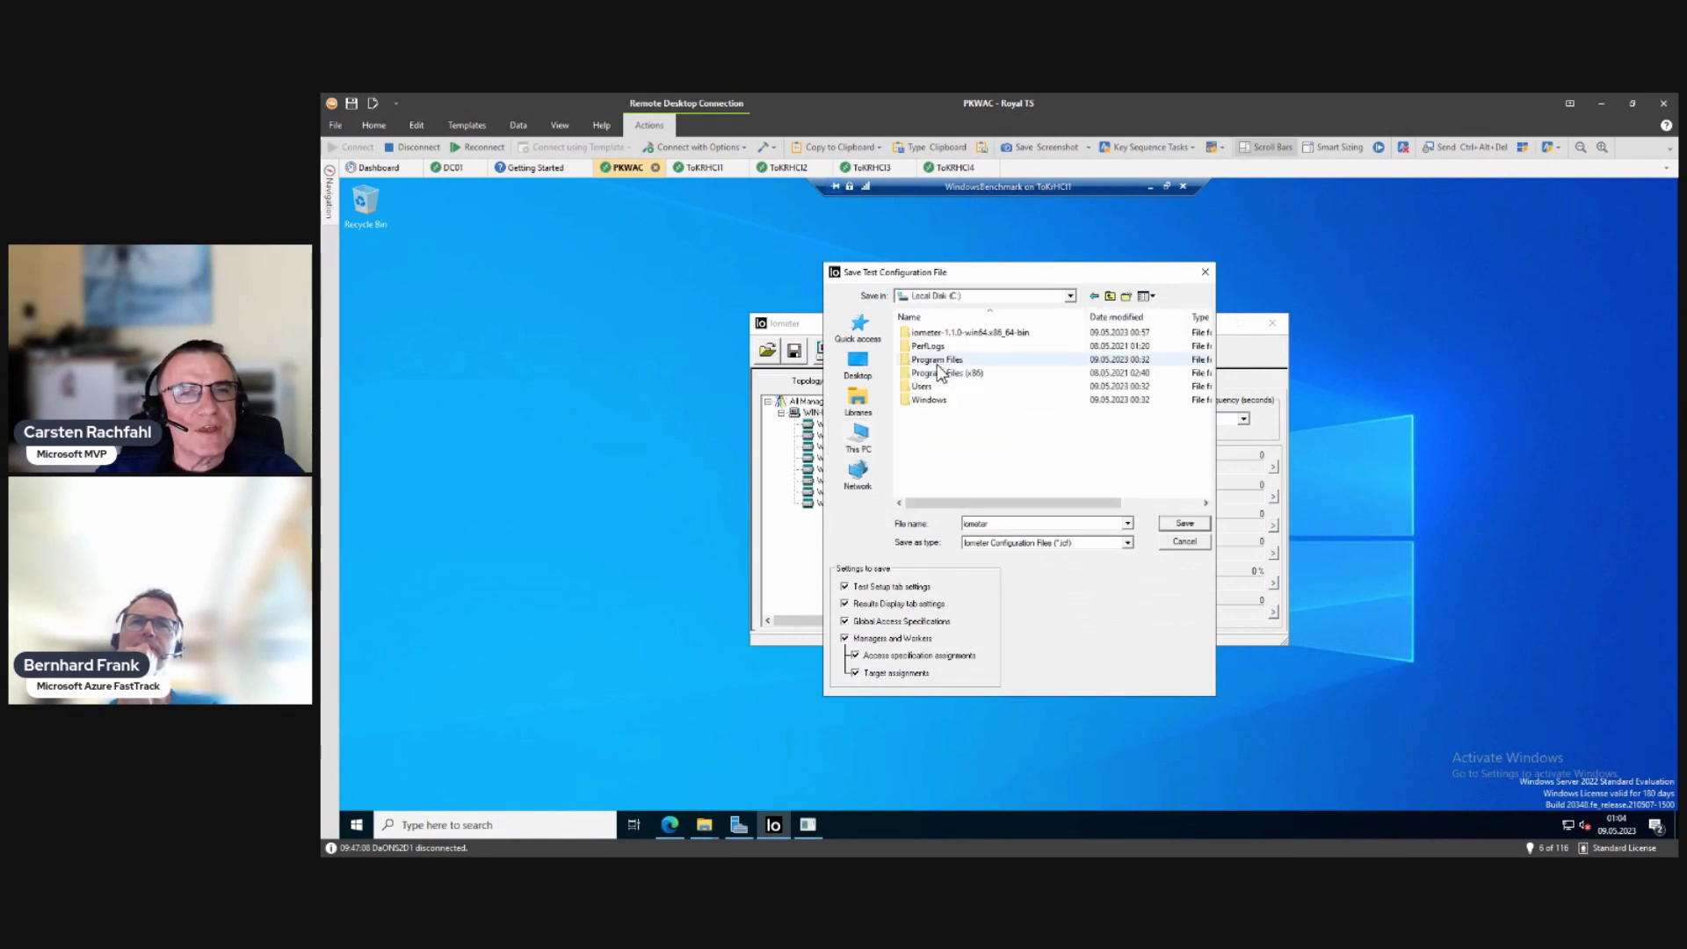
pyautogui.doubleClick(942, 333)
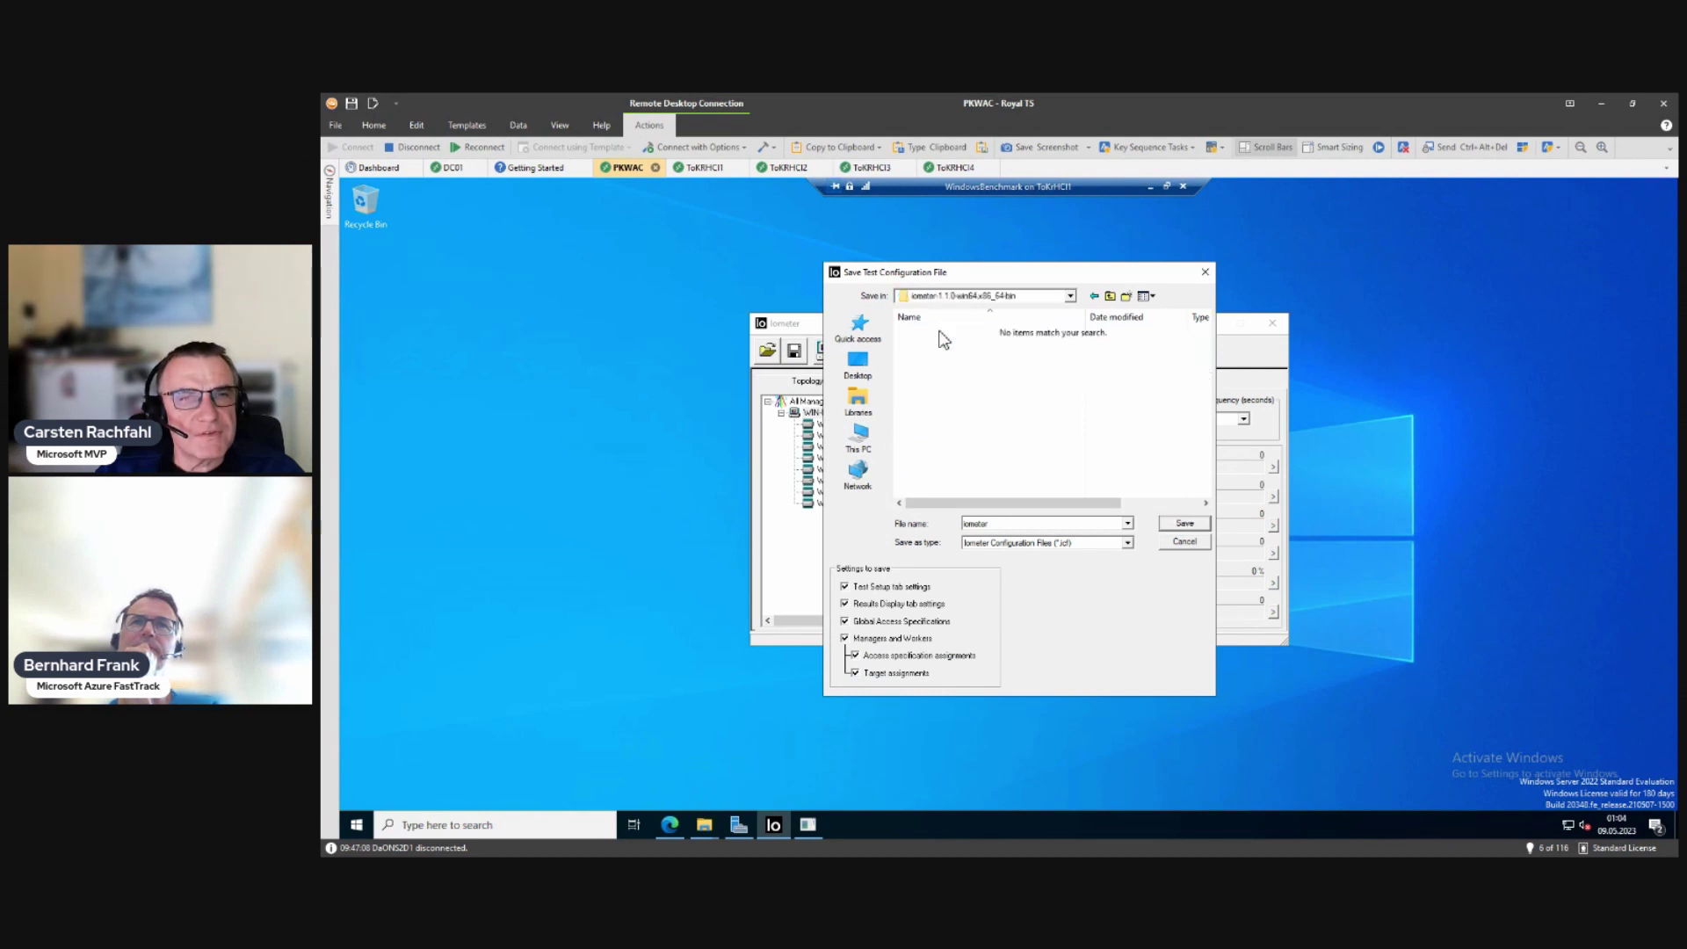
pyautogui.click(1183, 525)
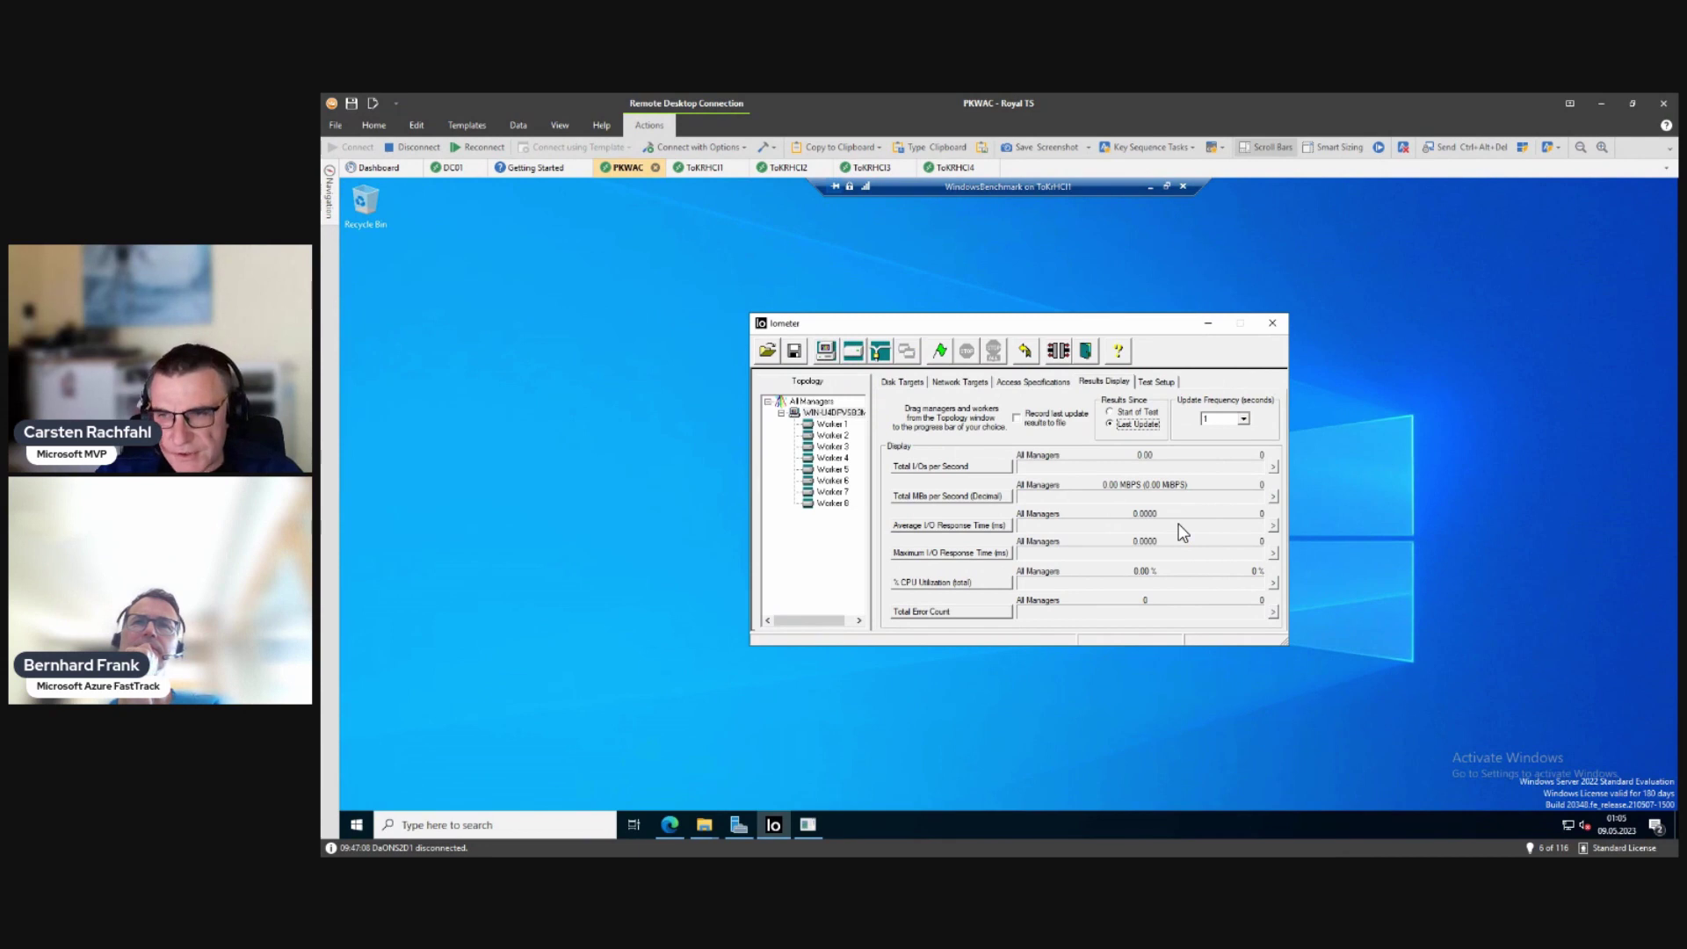
# Step: Remove Workers 2 through 8 from the local manager, keeping only Worker 1, and start the benchmark test
pyautogui.click(830, 435)
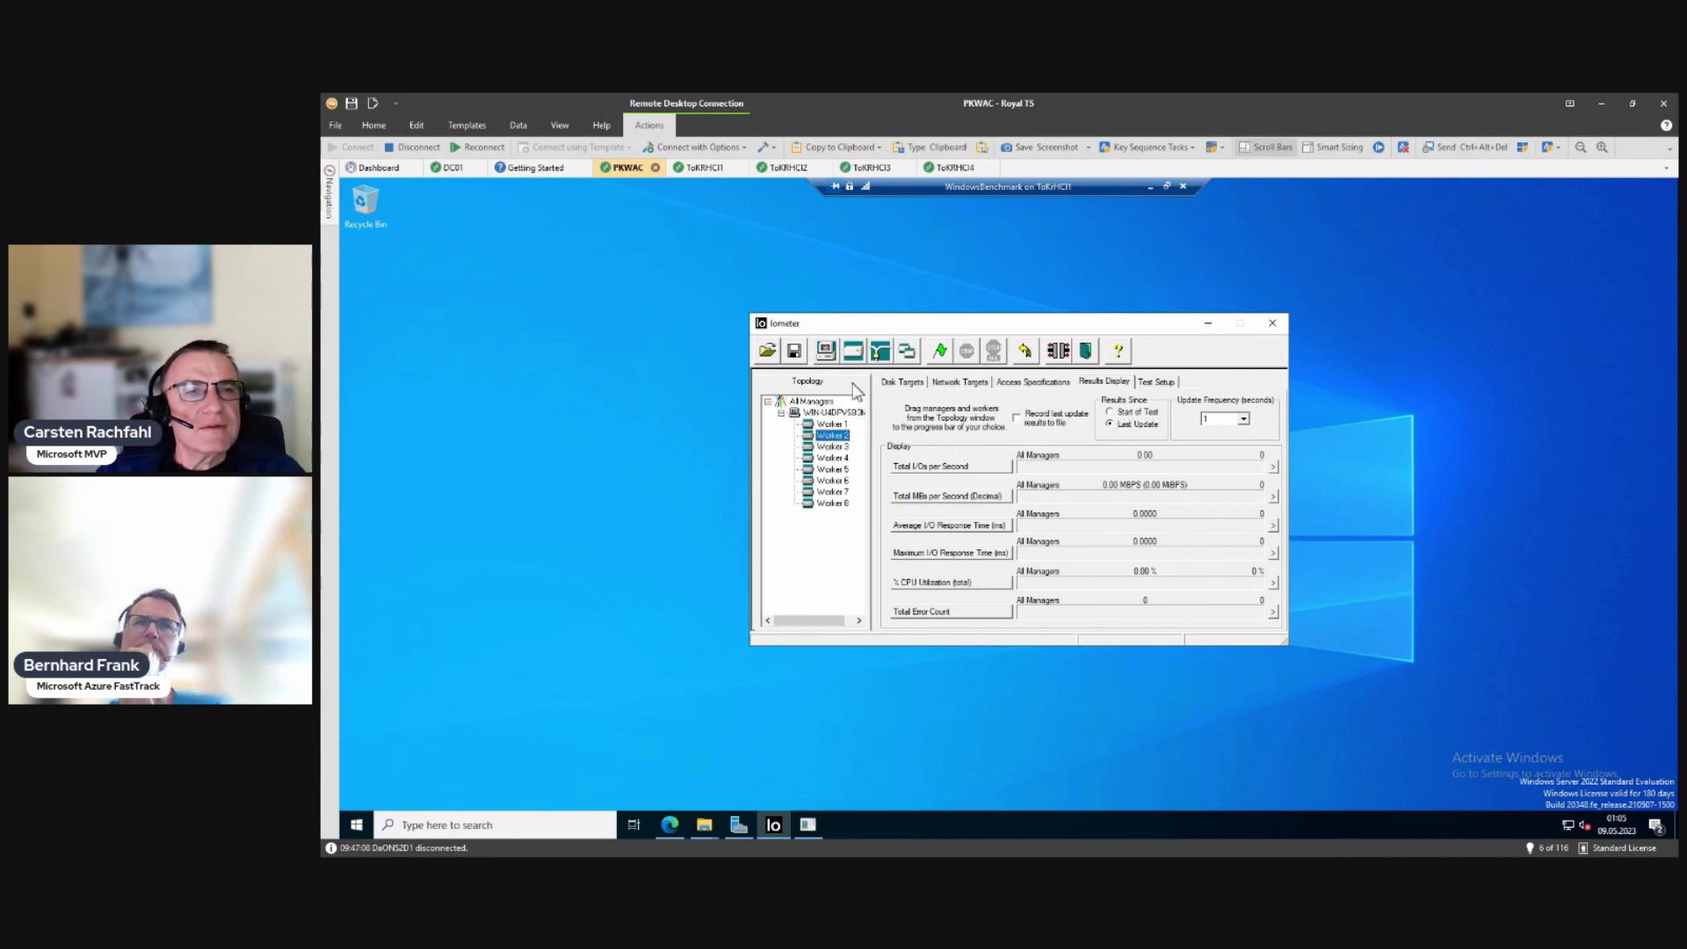
pyautogui.click(1056, 361)
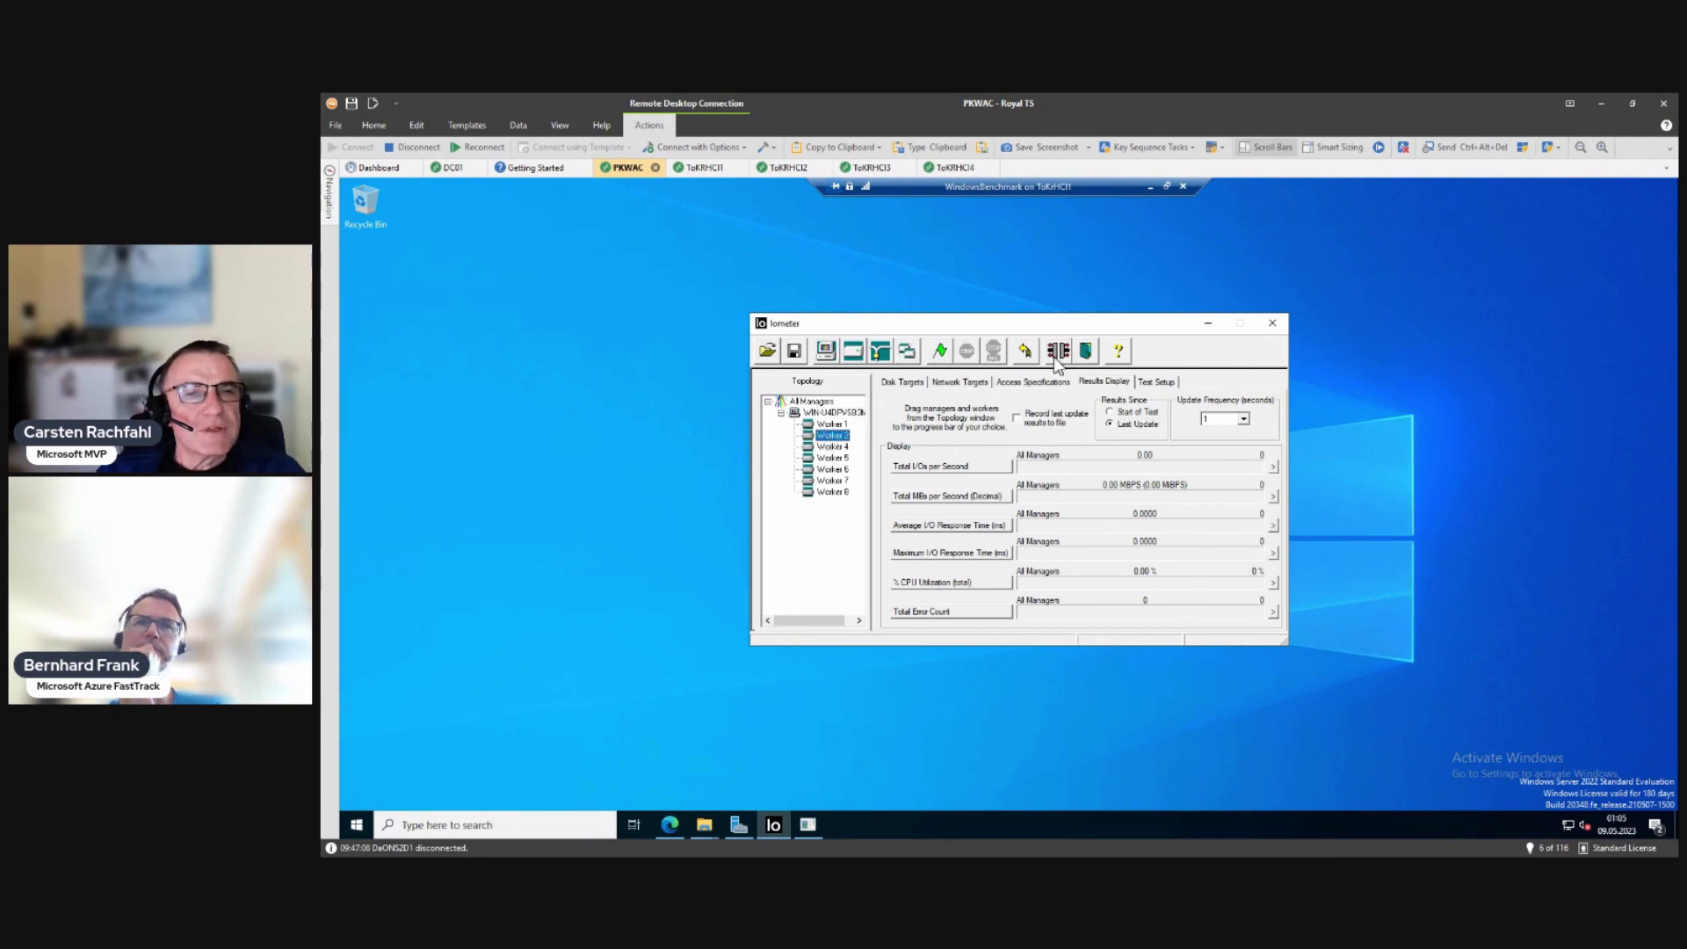
pyautogui.click(1056, 351)
pyautogui.click(1056, 351)
pyautogui.click(1057, 351)
pyautogui.click(1056, 352)
pyautogui.click(1057, 351)
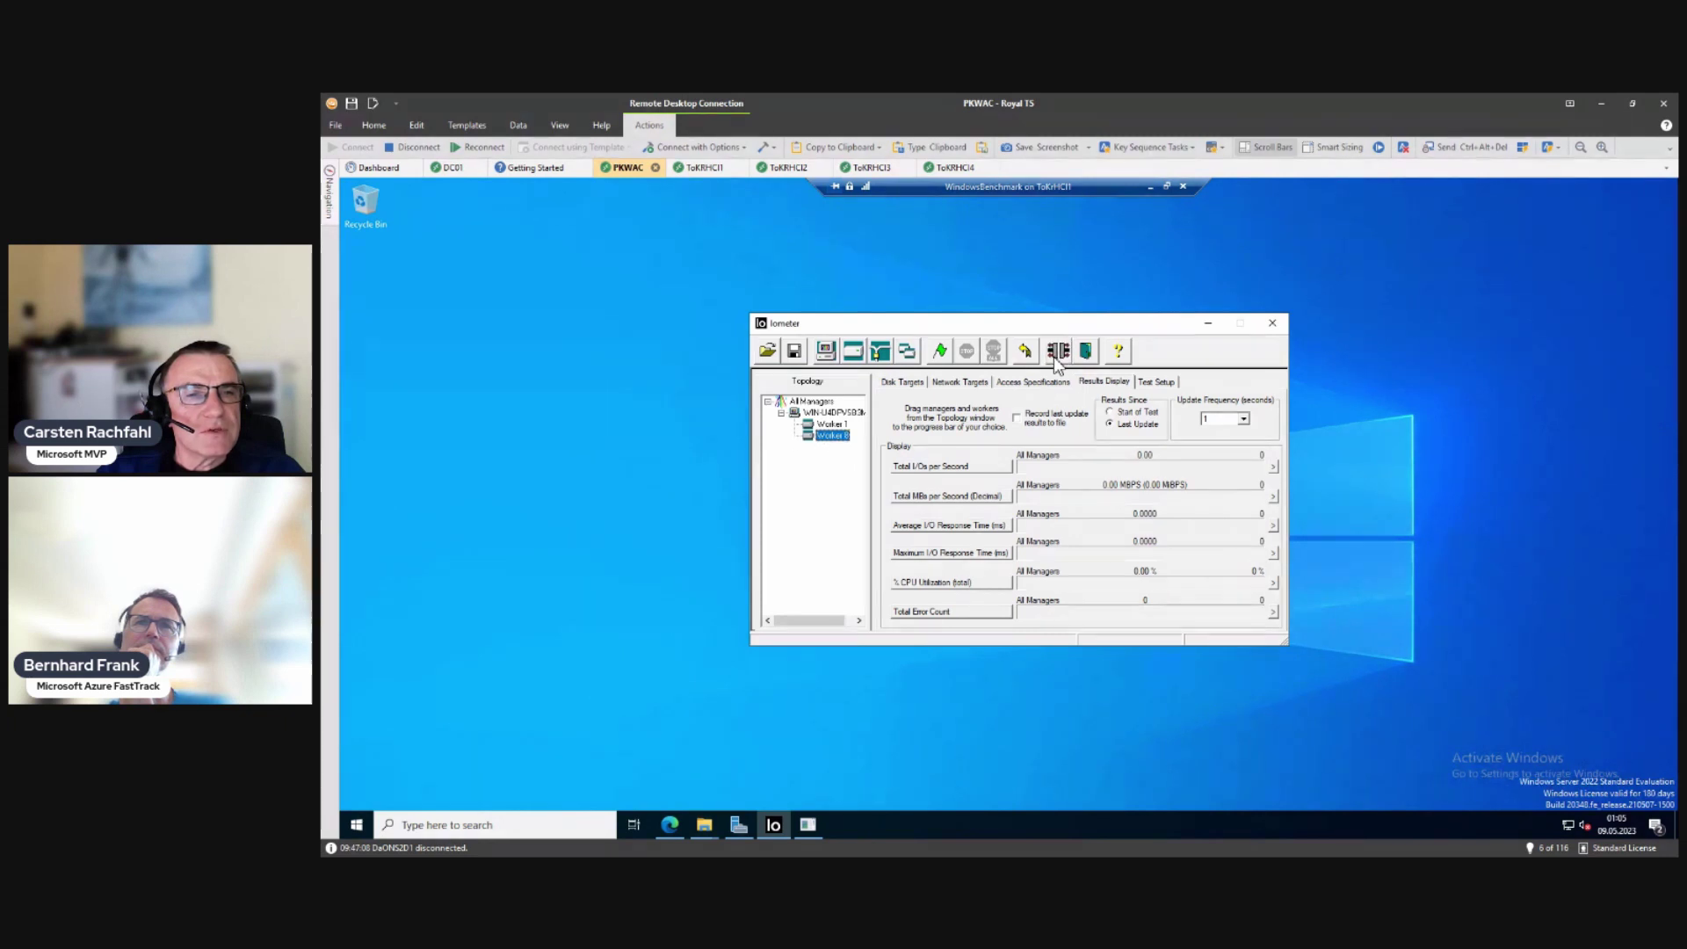
pyautogui.click(1057, 353)
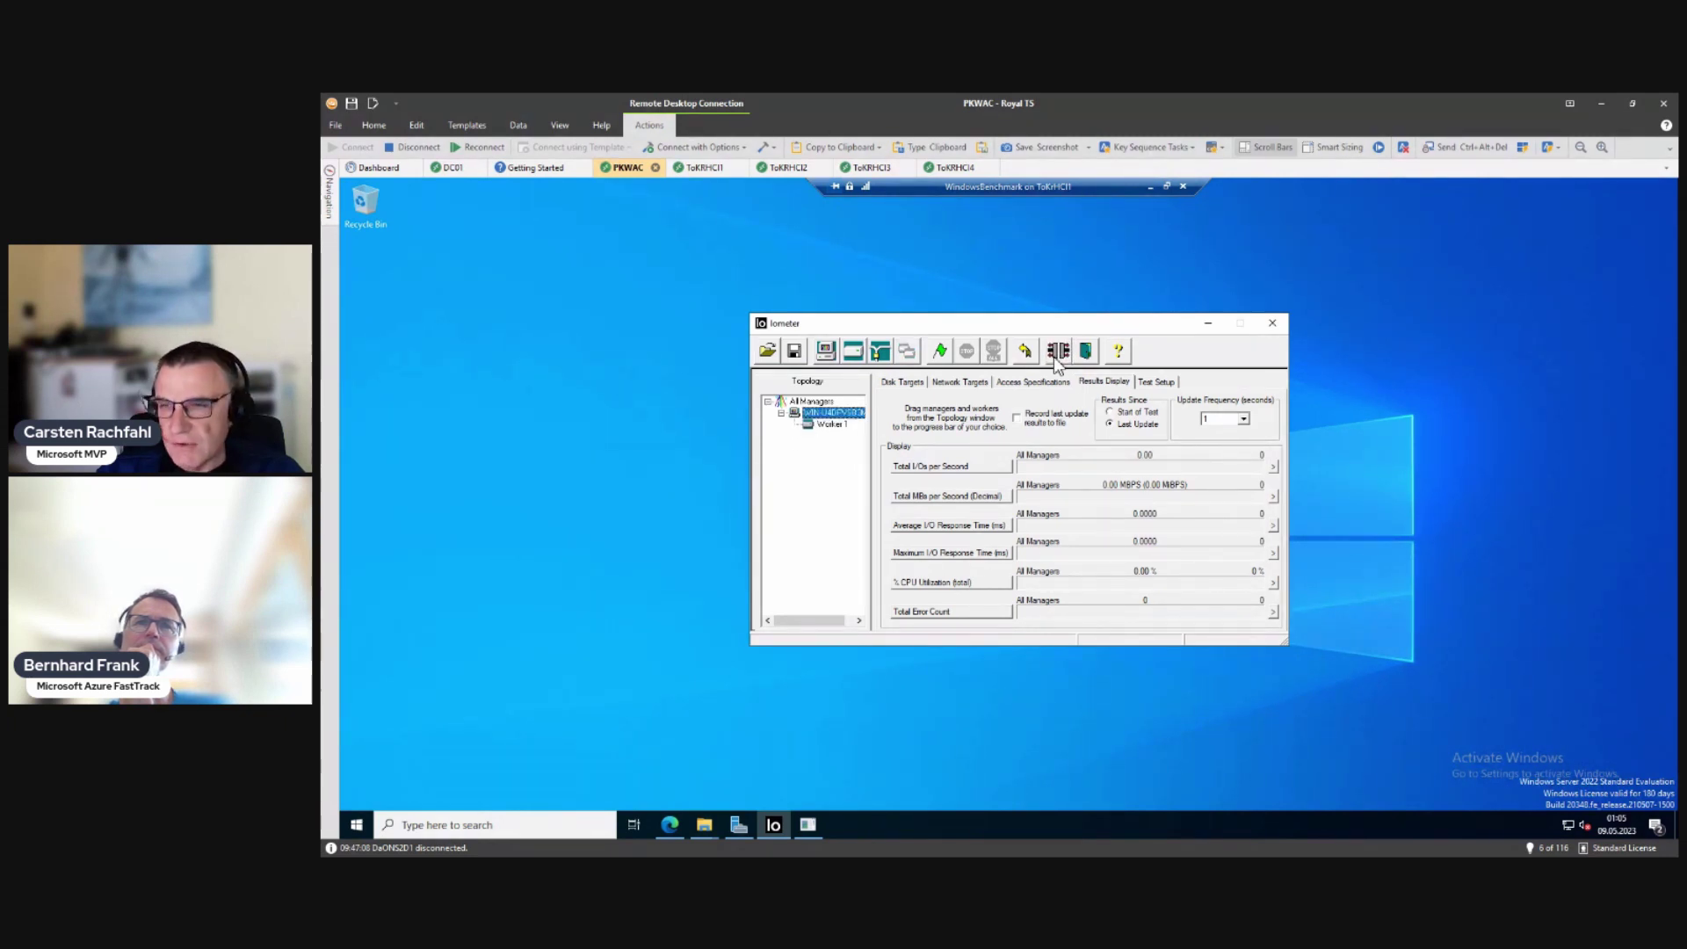
pyautogui.click(940, 353)
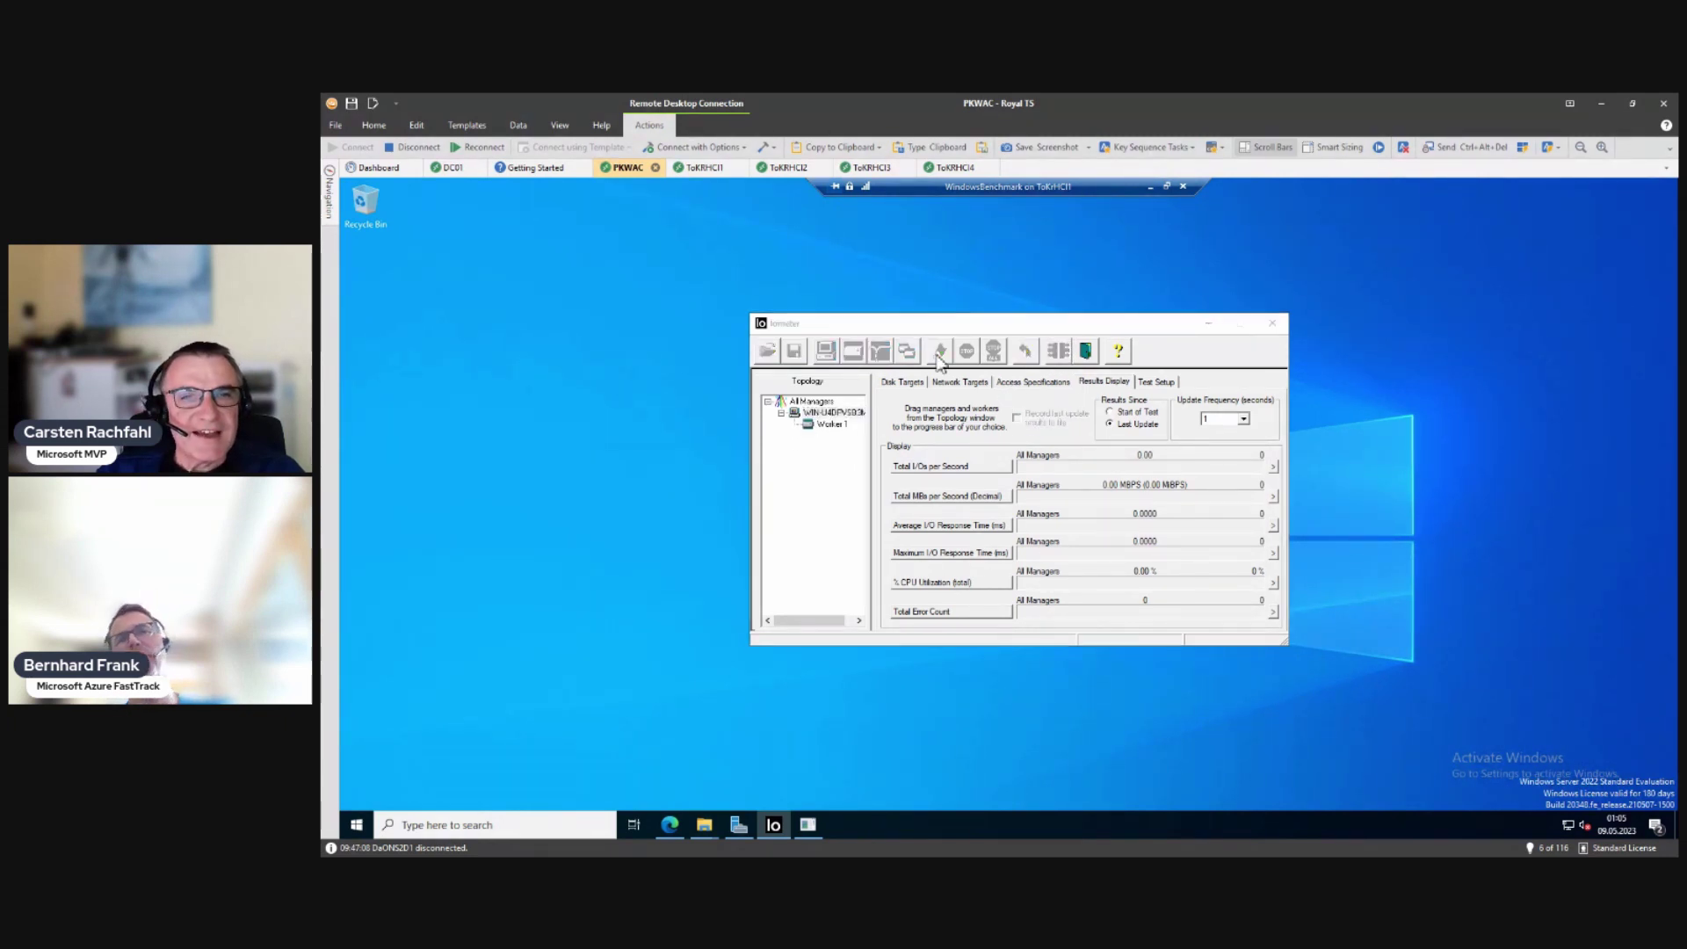
pyautogui.click(1368, 648)
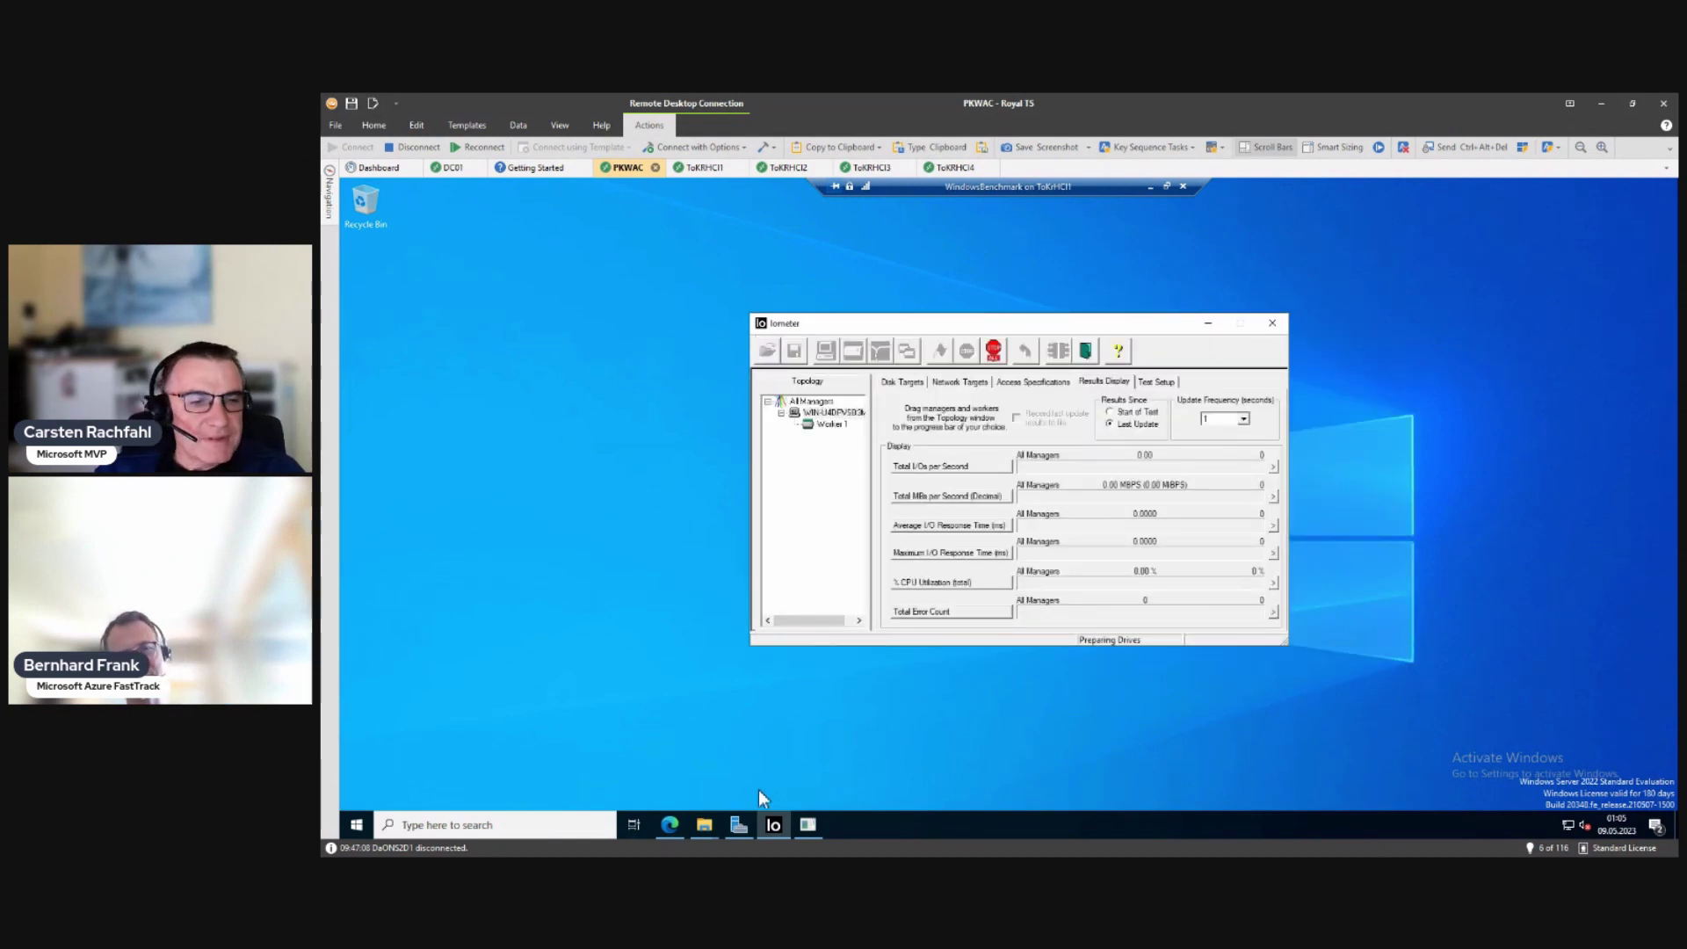
# Step: Switch to File Explorer, open Local Disk (C:) and refresh the listing to check the iobw.tst test file
pyautogui.moveTo(704, 826)
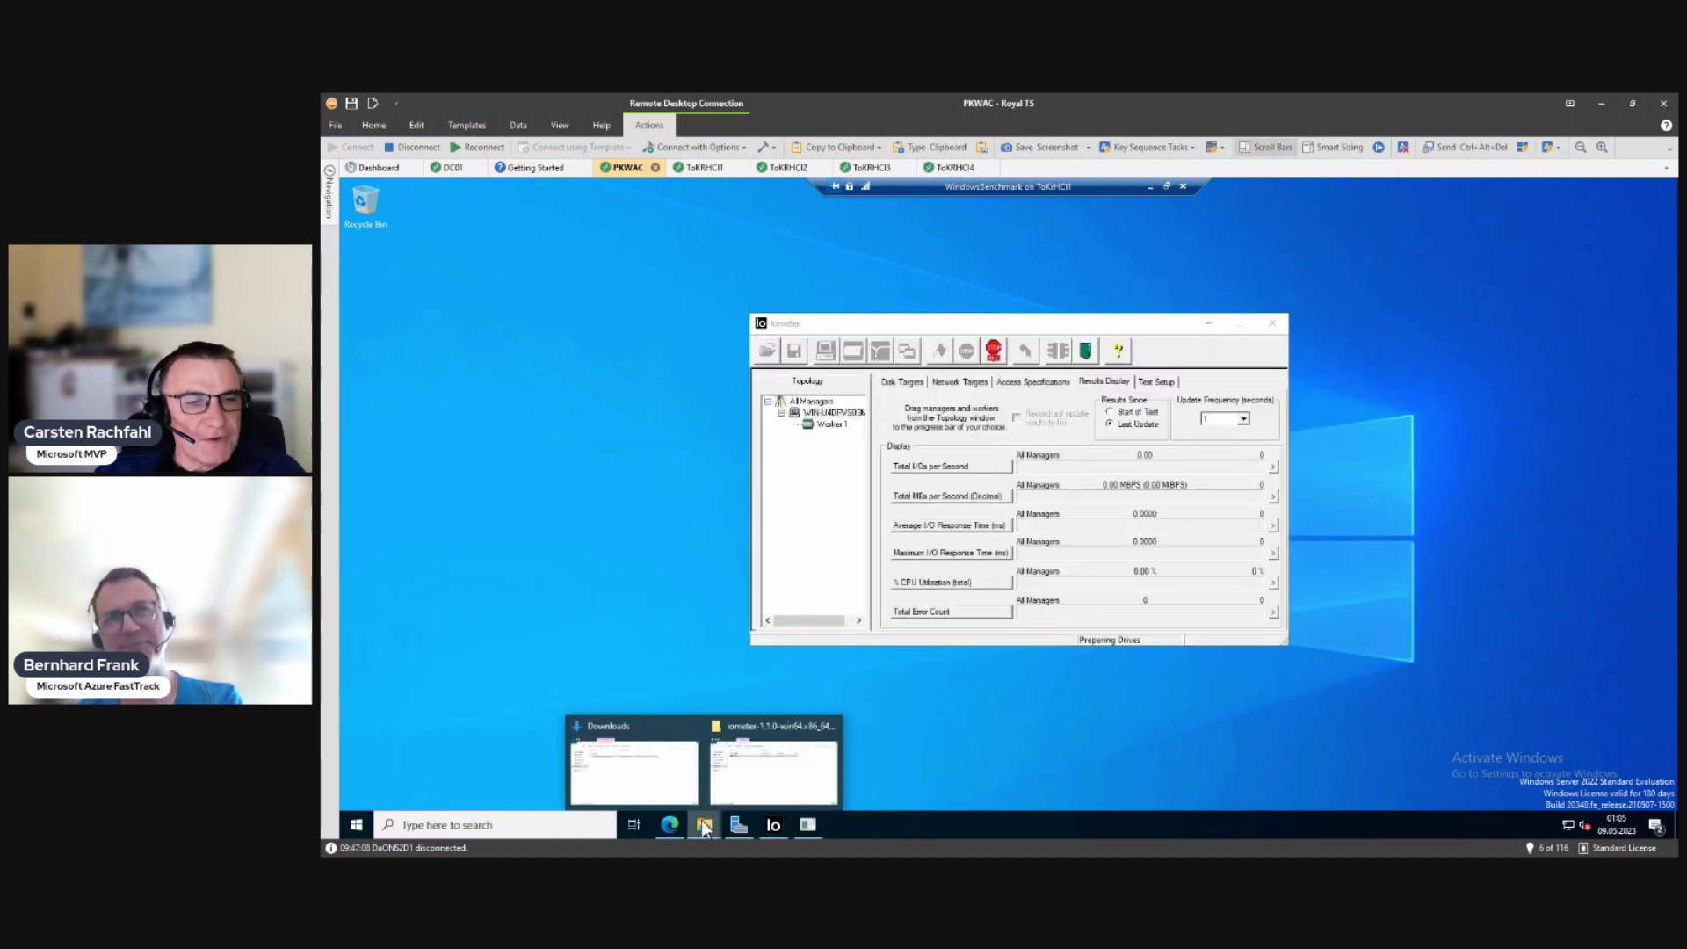
pyautogui.click(648, 765)
pyautogui.click(657, 469)
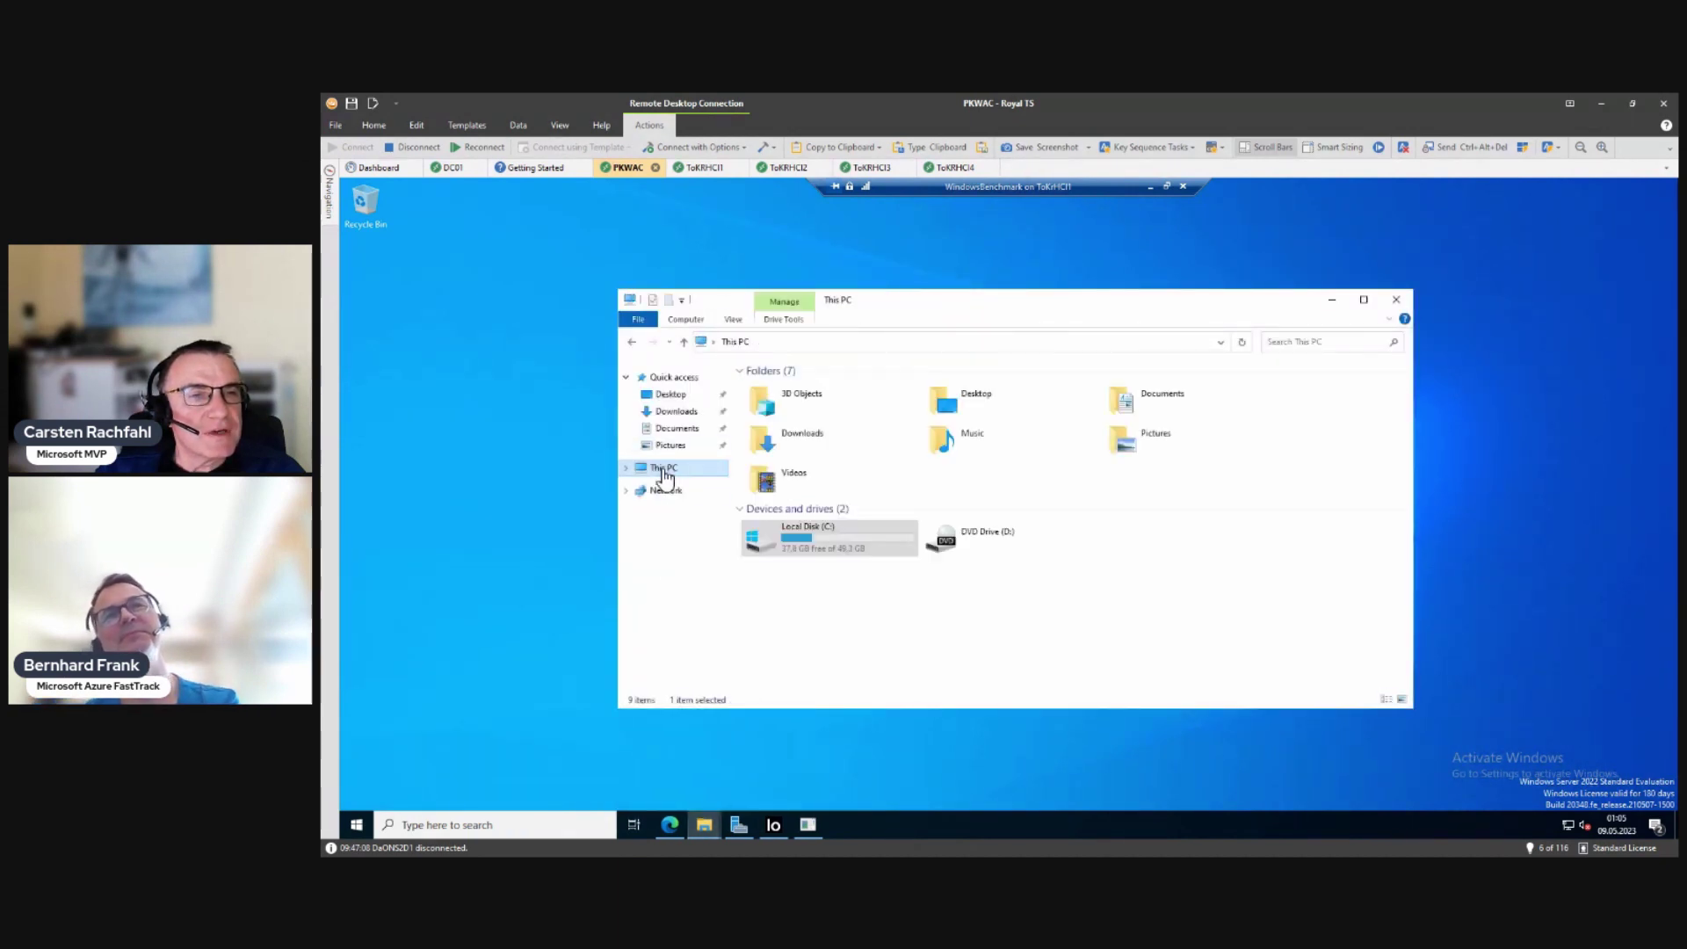
pyautogui.doubleClick(785, 536)
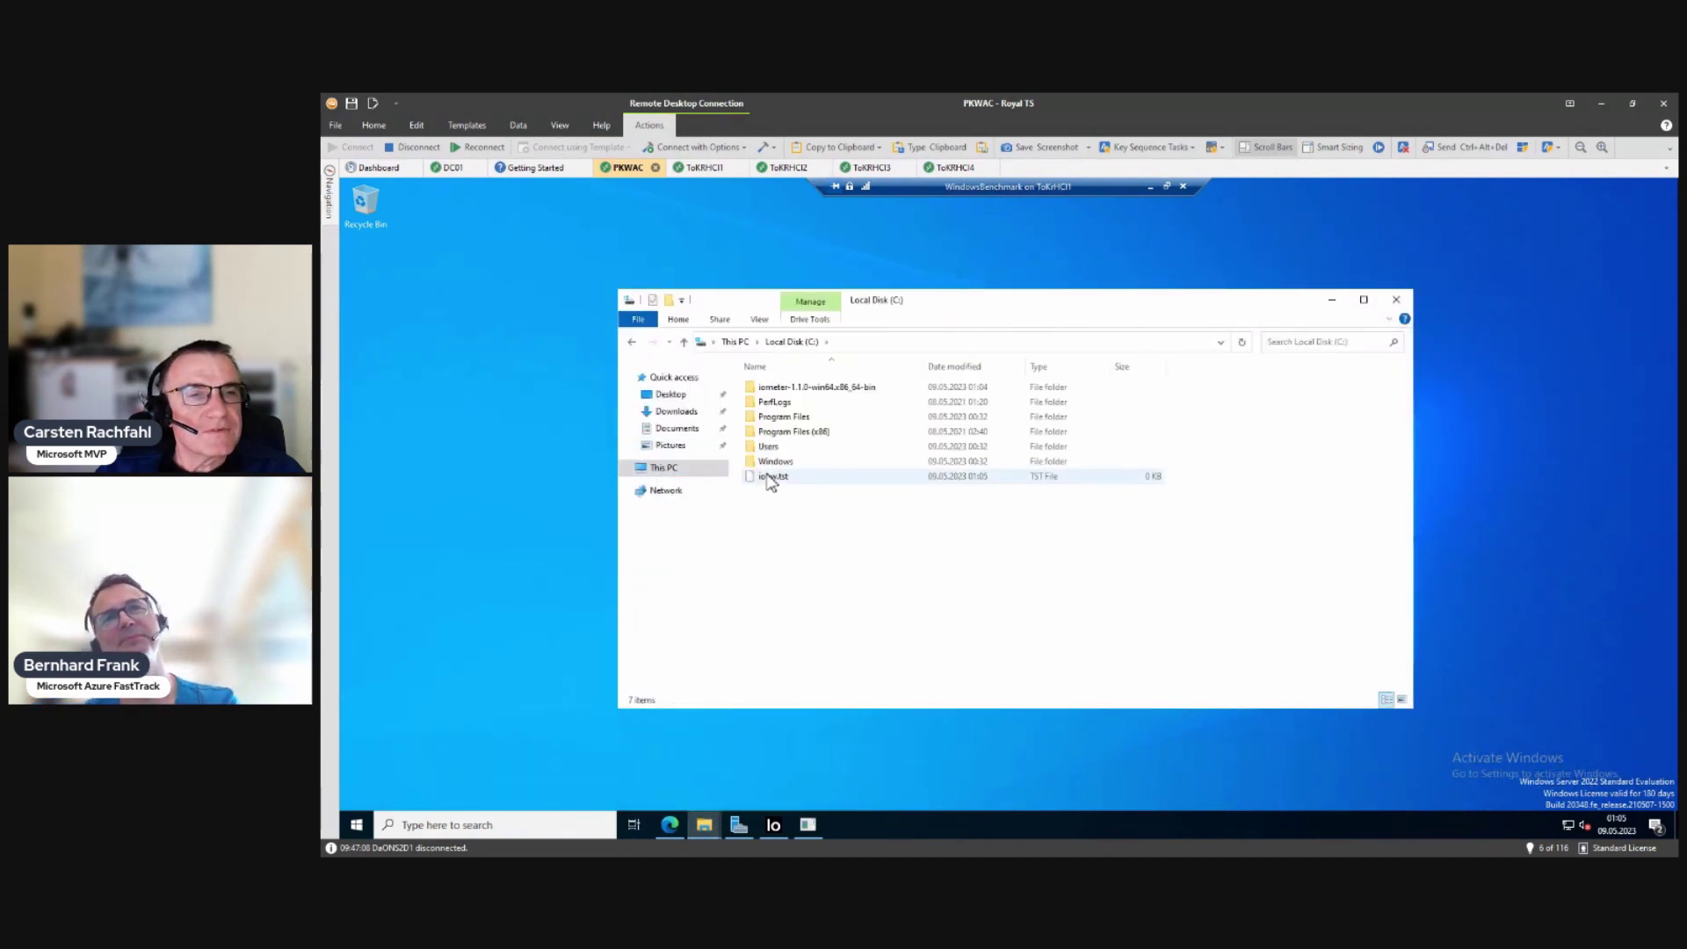
pyautogui.click(1243, 343)
pyautogui.click(1242, 343)
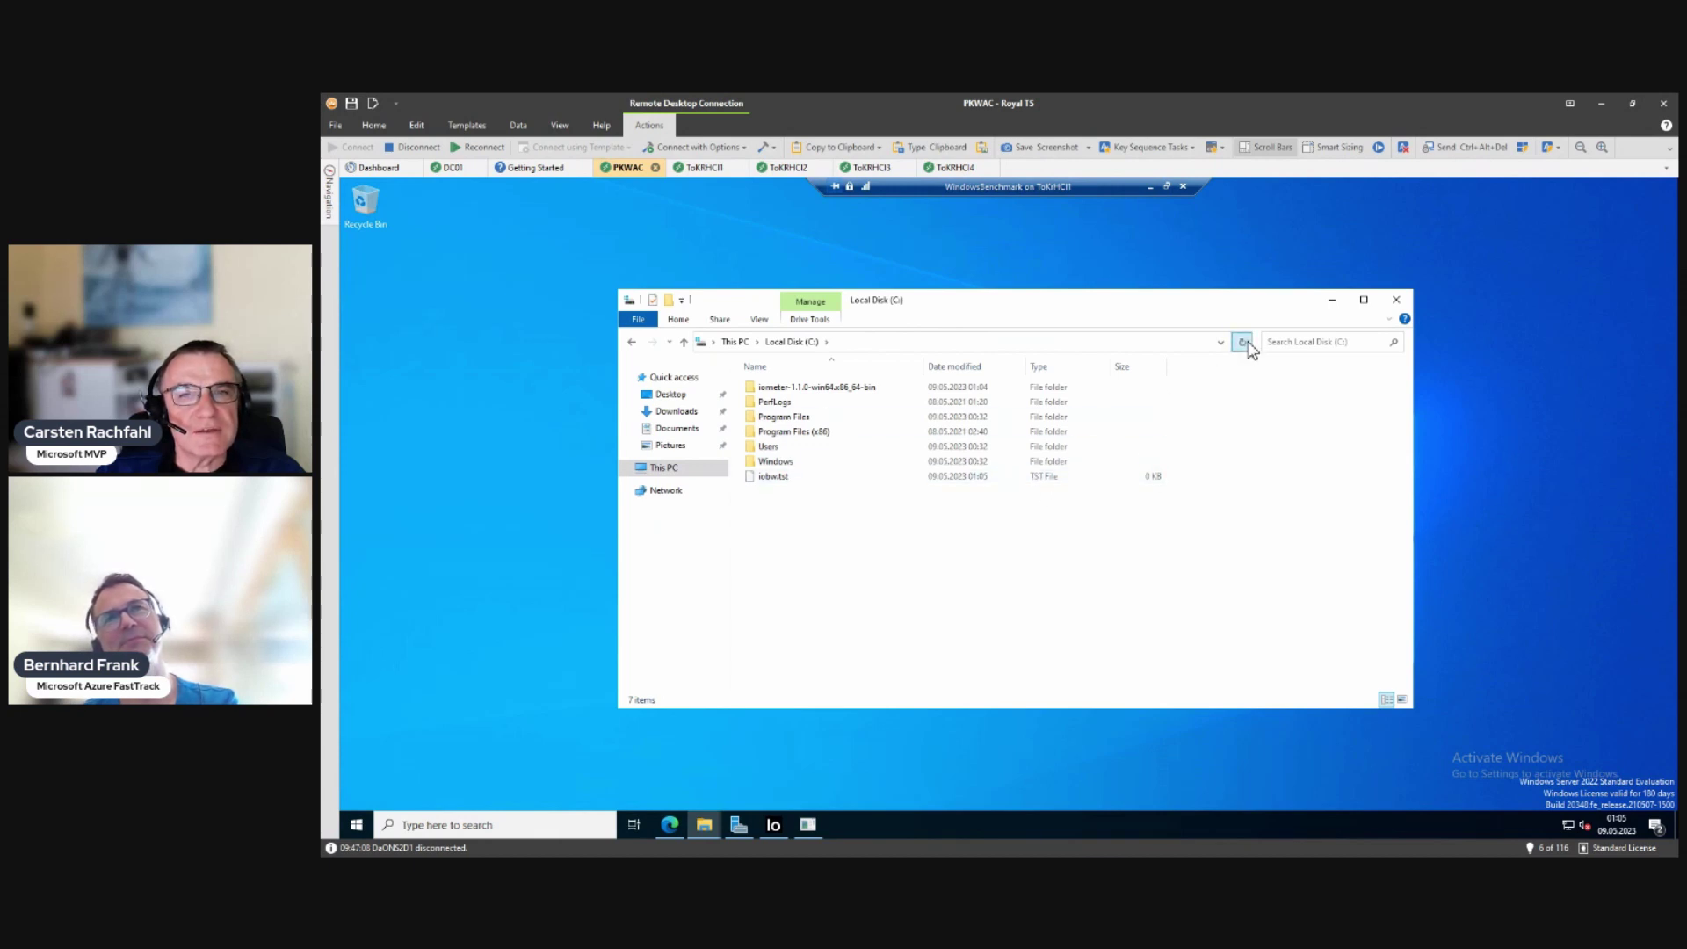
# Step: Move the File Explorer and Iometer windows apart and inspect the size of iobw.tst in its file properties
pyautogui.moveTo(1190, 296); pyautogui.dragTo(1337, 354)
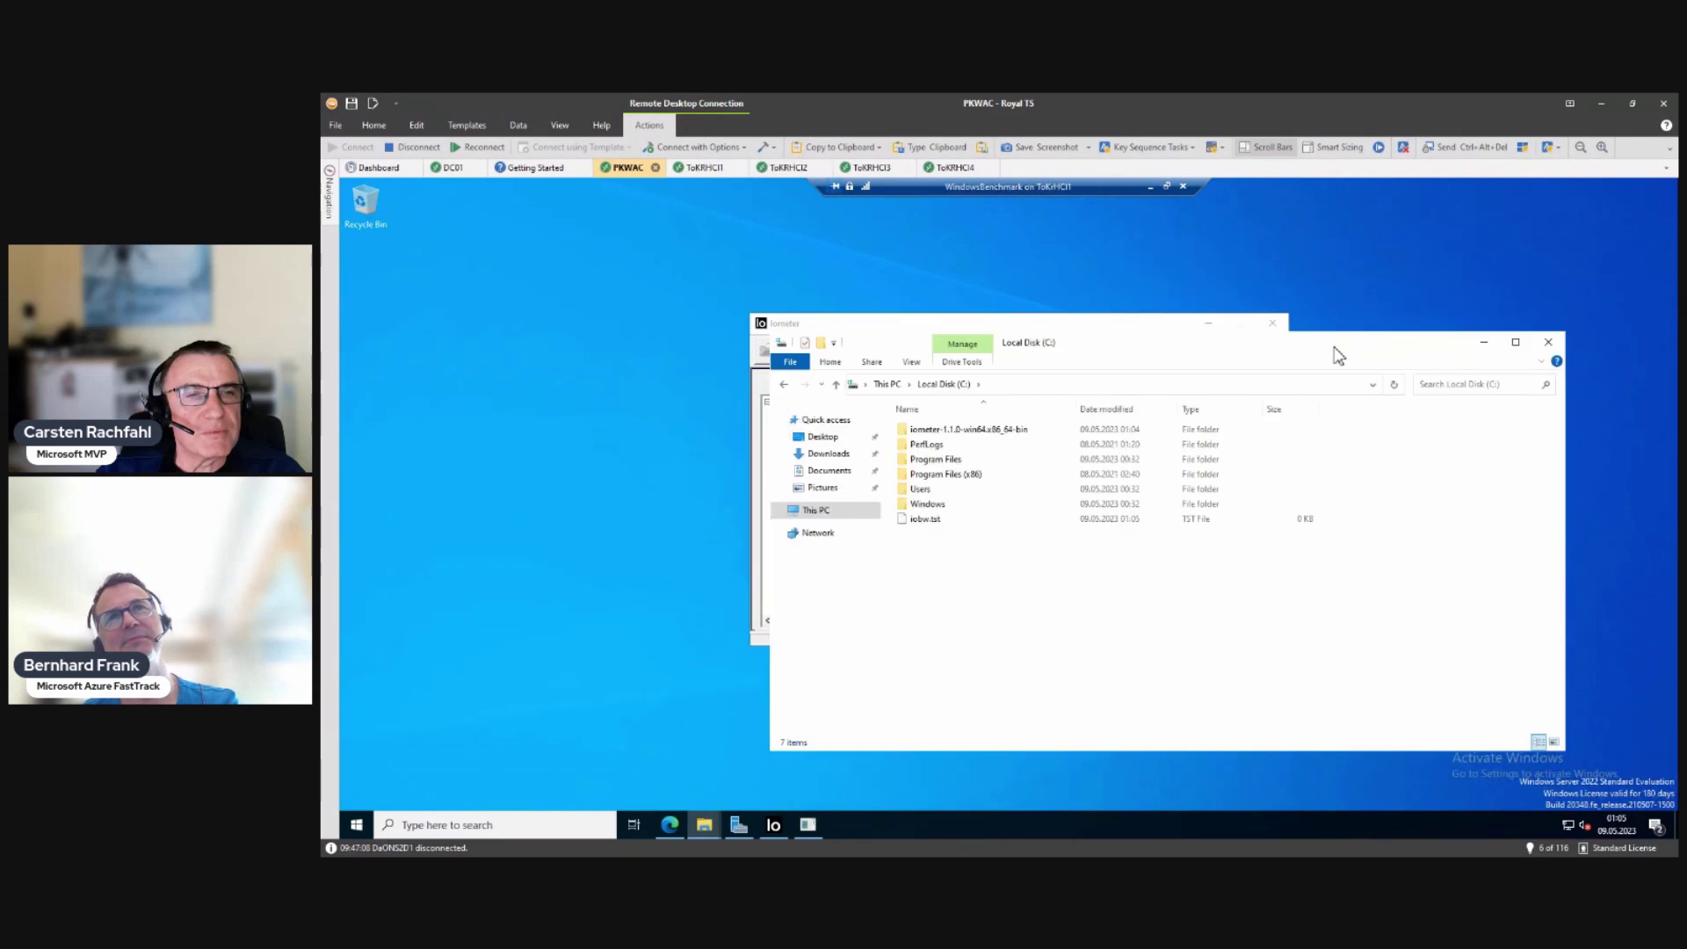
pyautogui.click(793, 324)
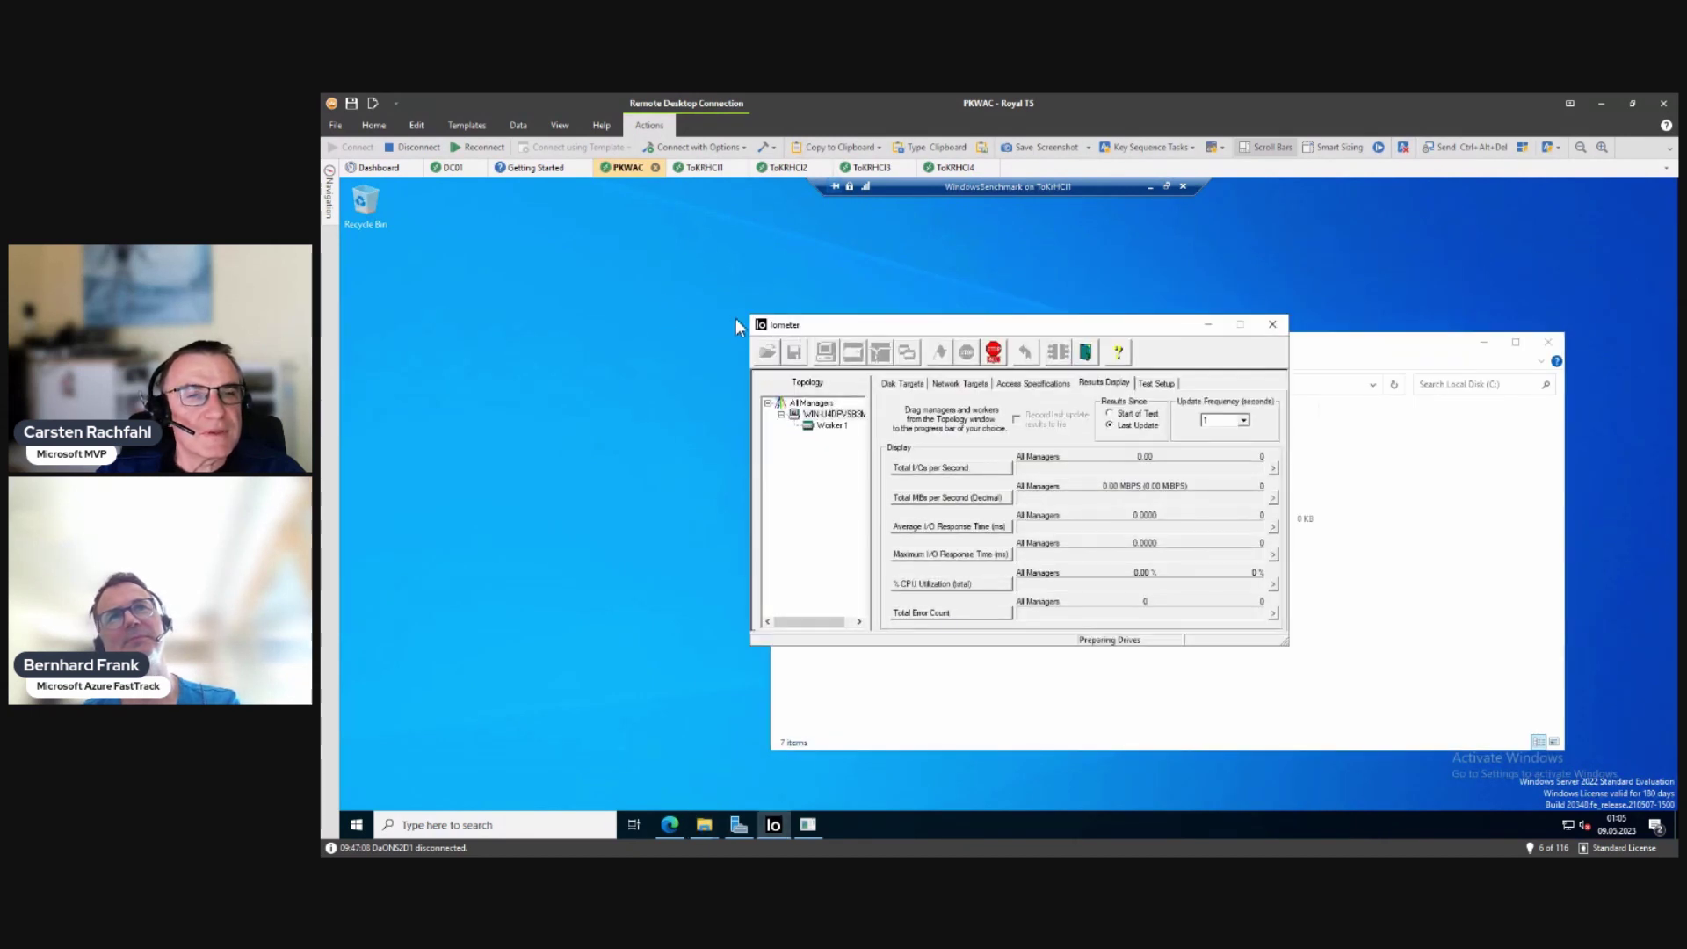
pyautogui.moveTo(802, 325); pyautogui.dragTo(466, 286)
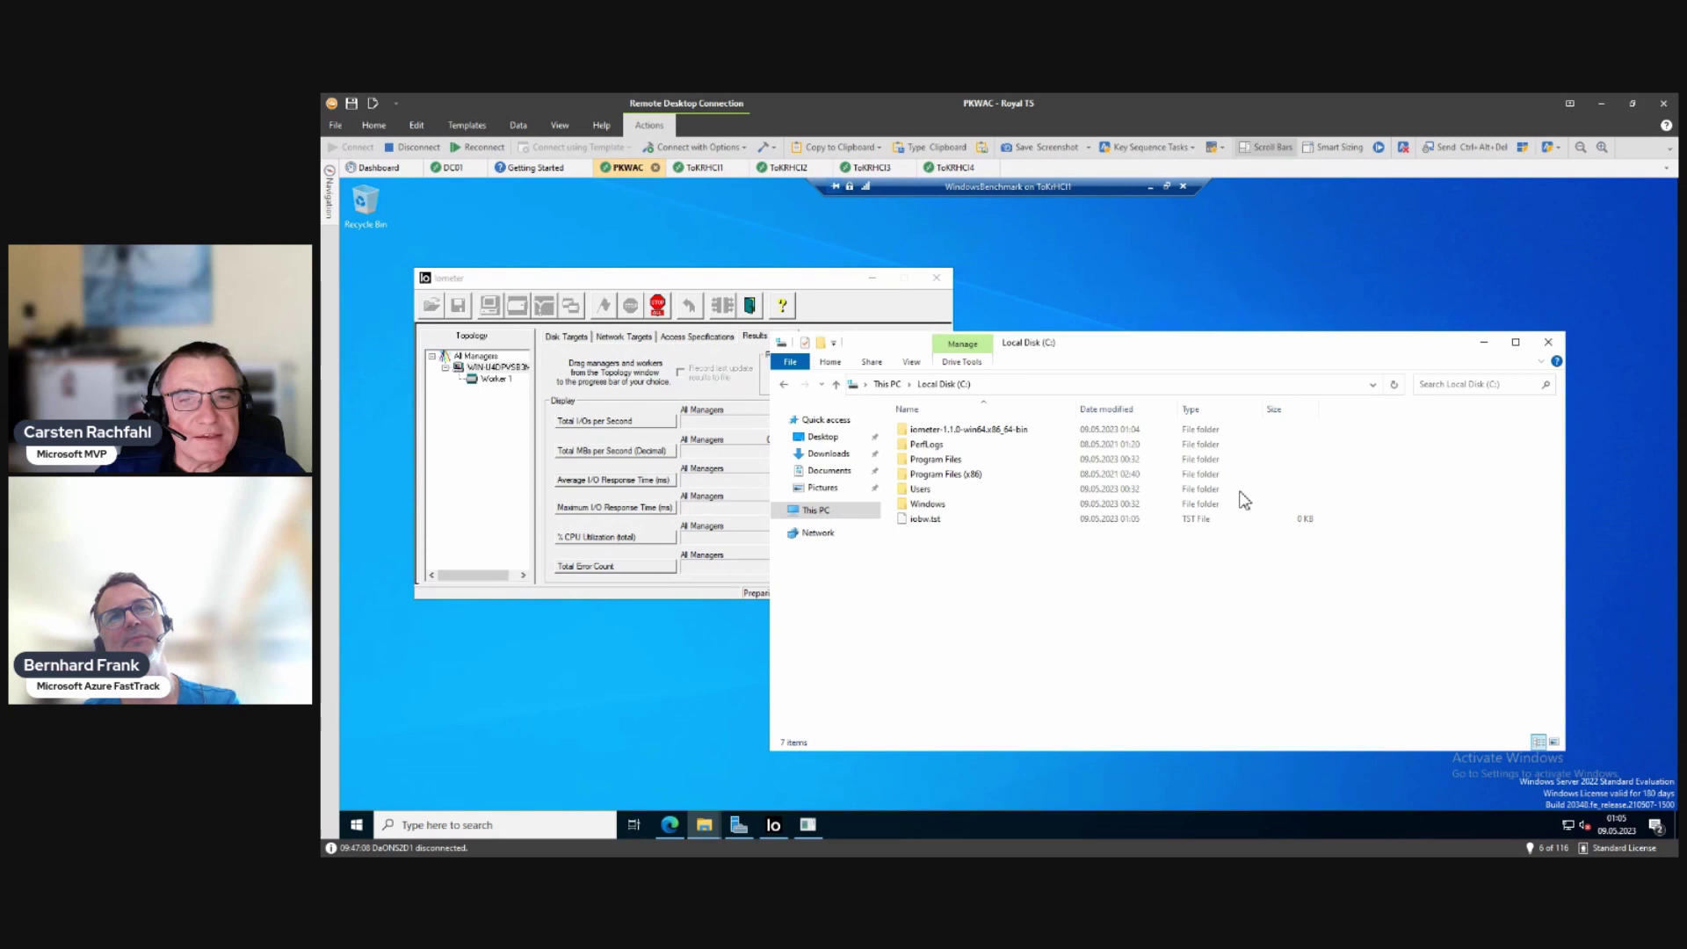
pyautogui.rightClick(1307, 519)
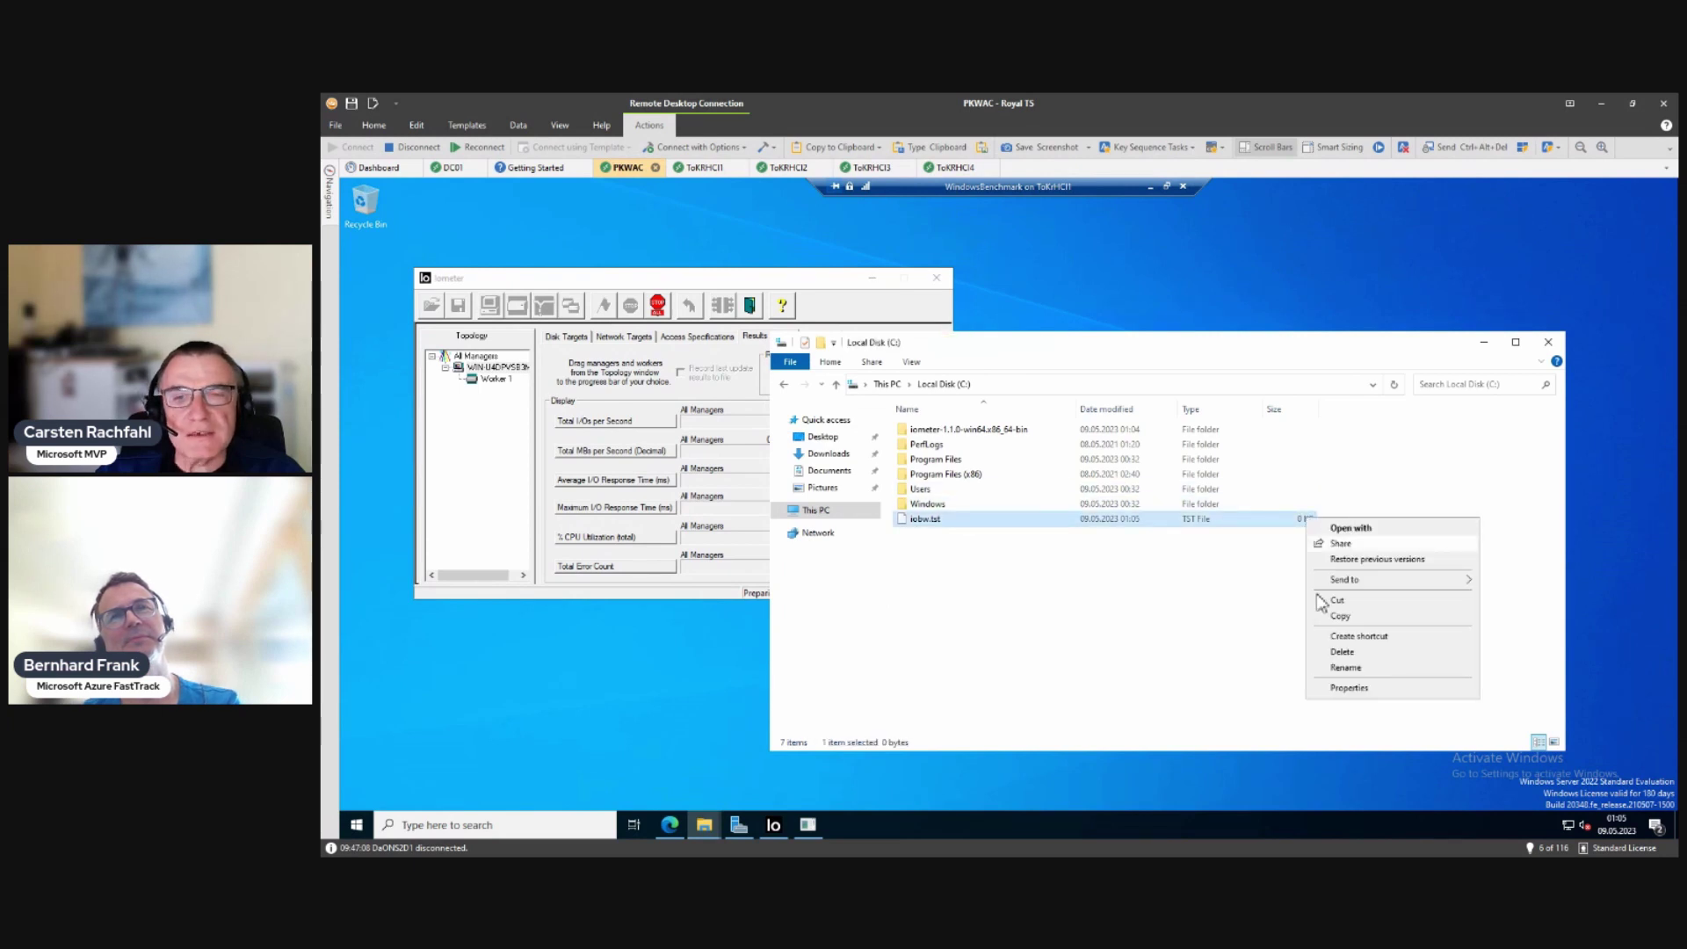
pyautogui.click(1339, 684)
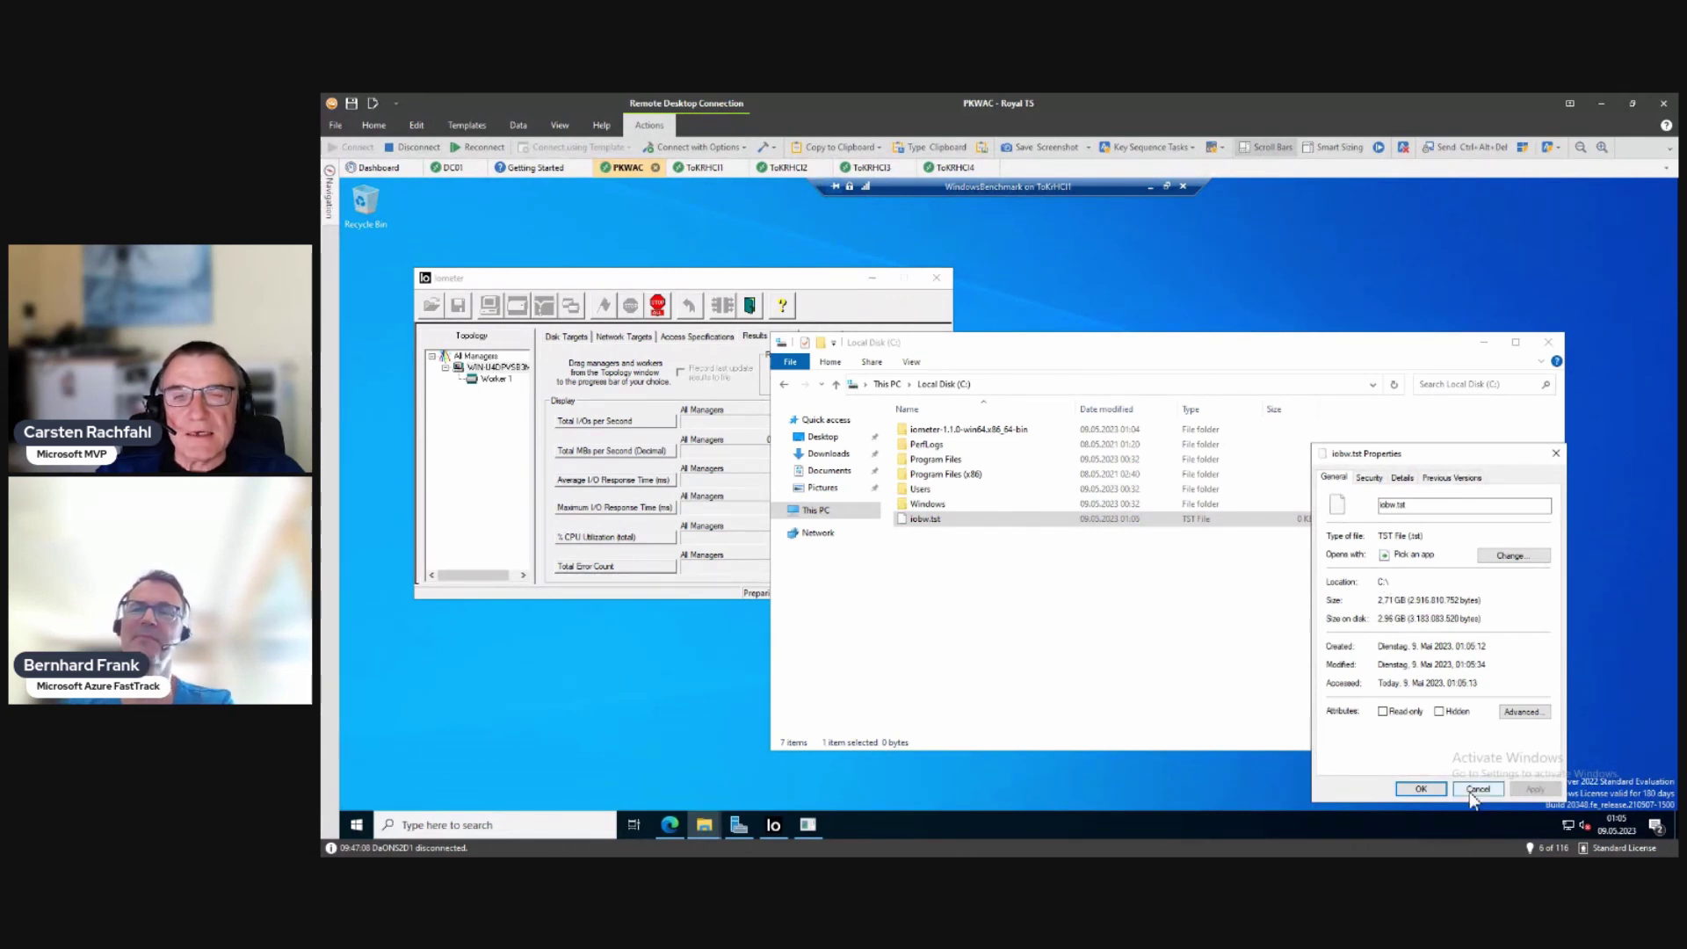
pyautogui.click(1441, 789)
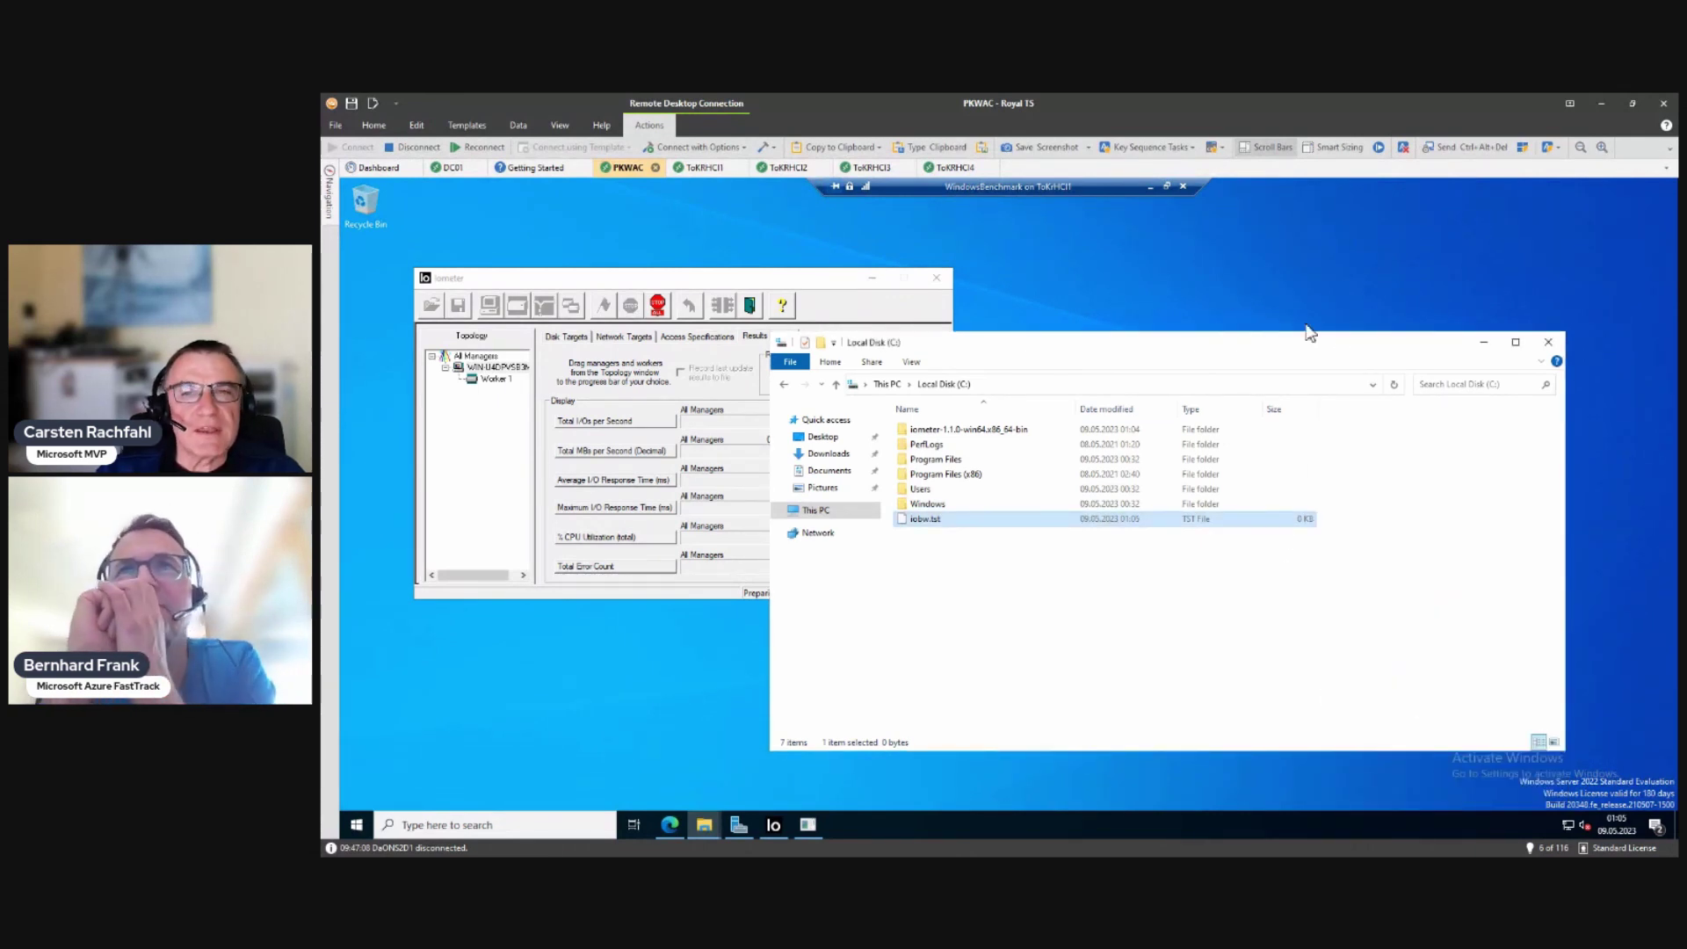
# Step: Refresh the Local Disk (C:) listing and check the size of iobw.tst in its file properties
pyautogui.click(1396, 385)
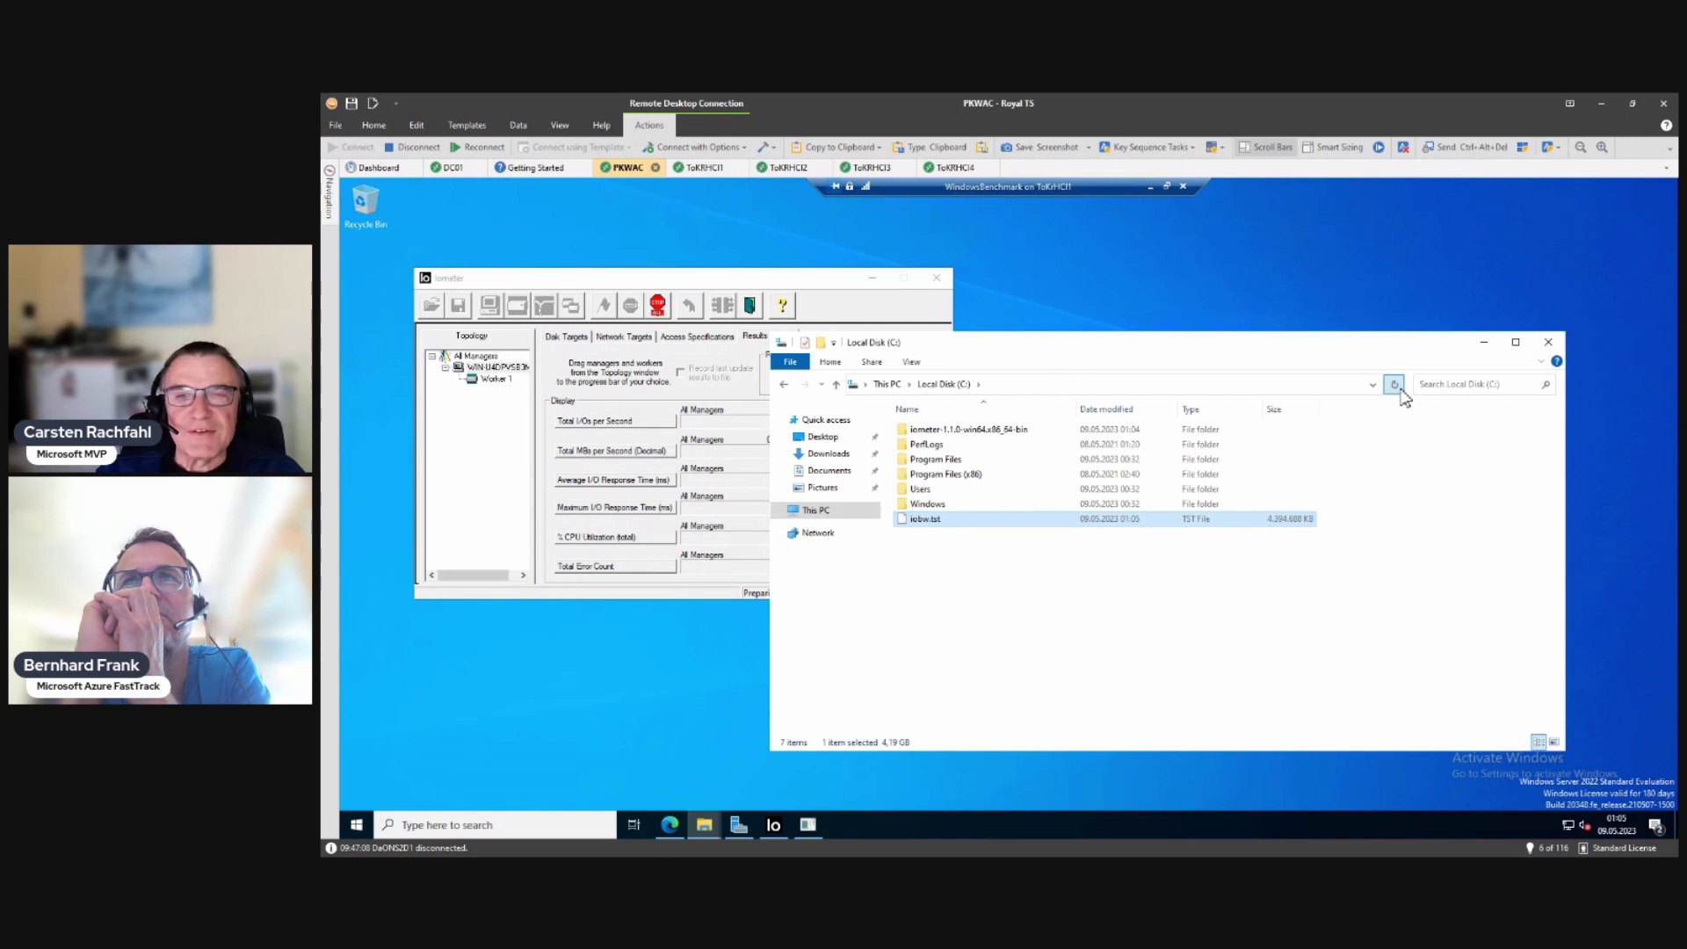
pyautogui.rightClick(1280, 522)
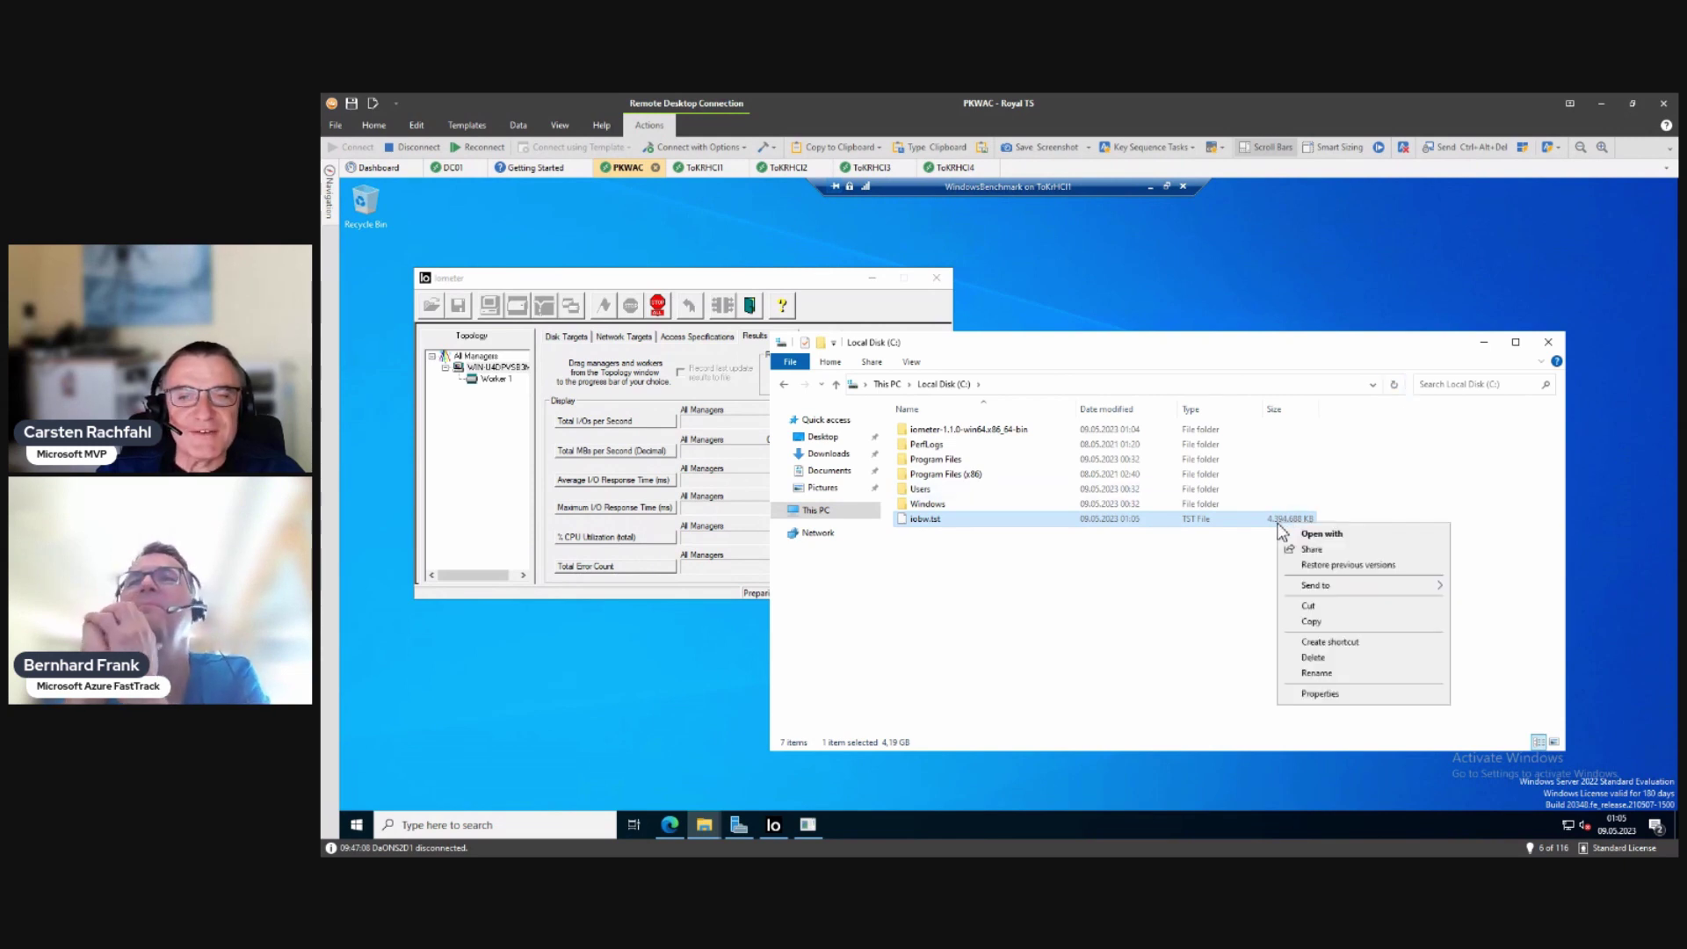
pyautogui.click(1318, 698)
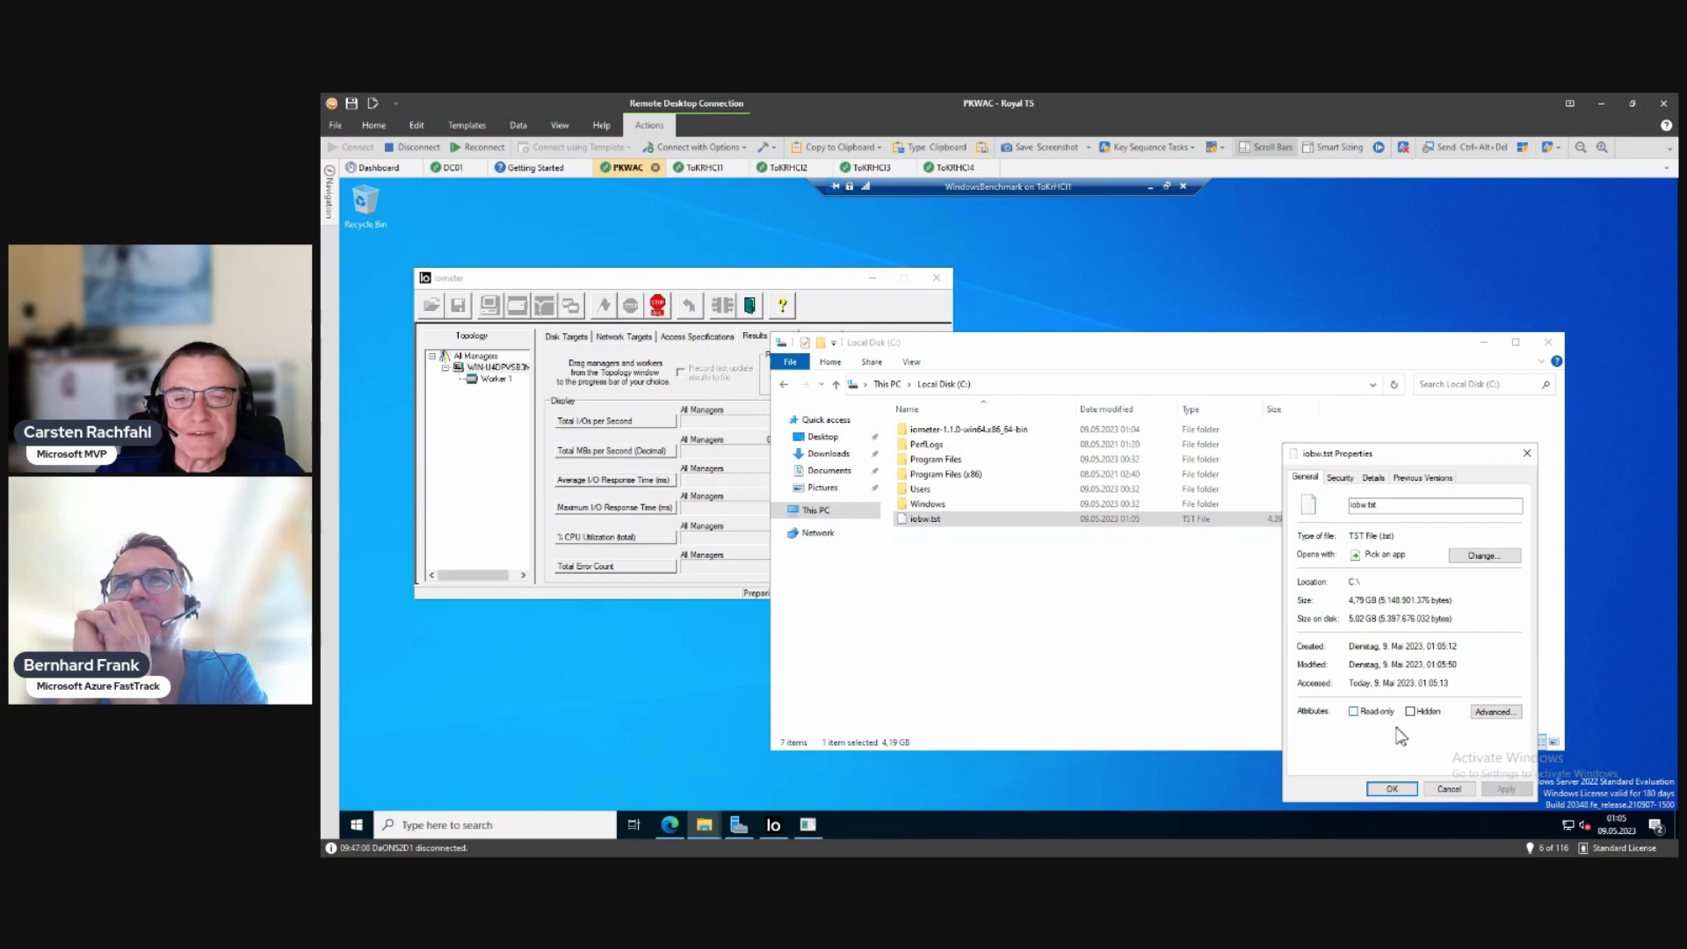
pyautogui.click(1448, 789)
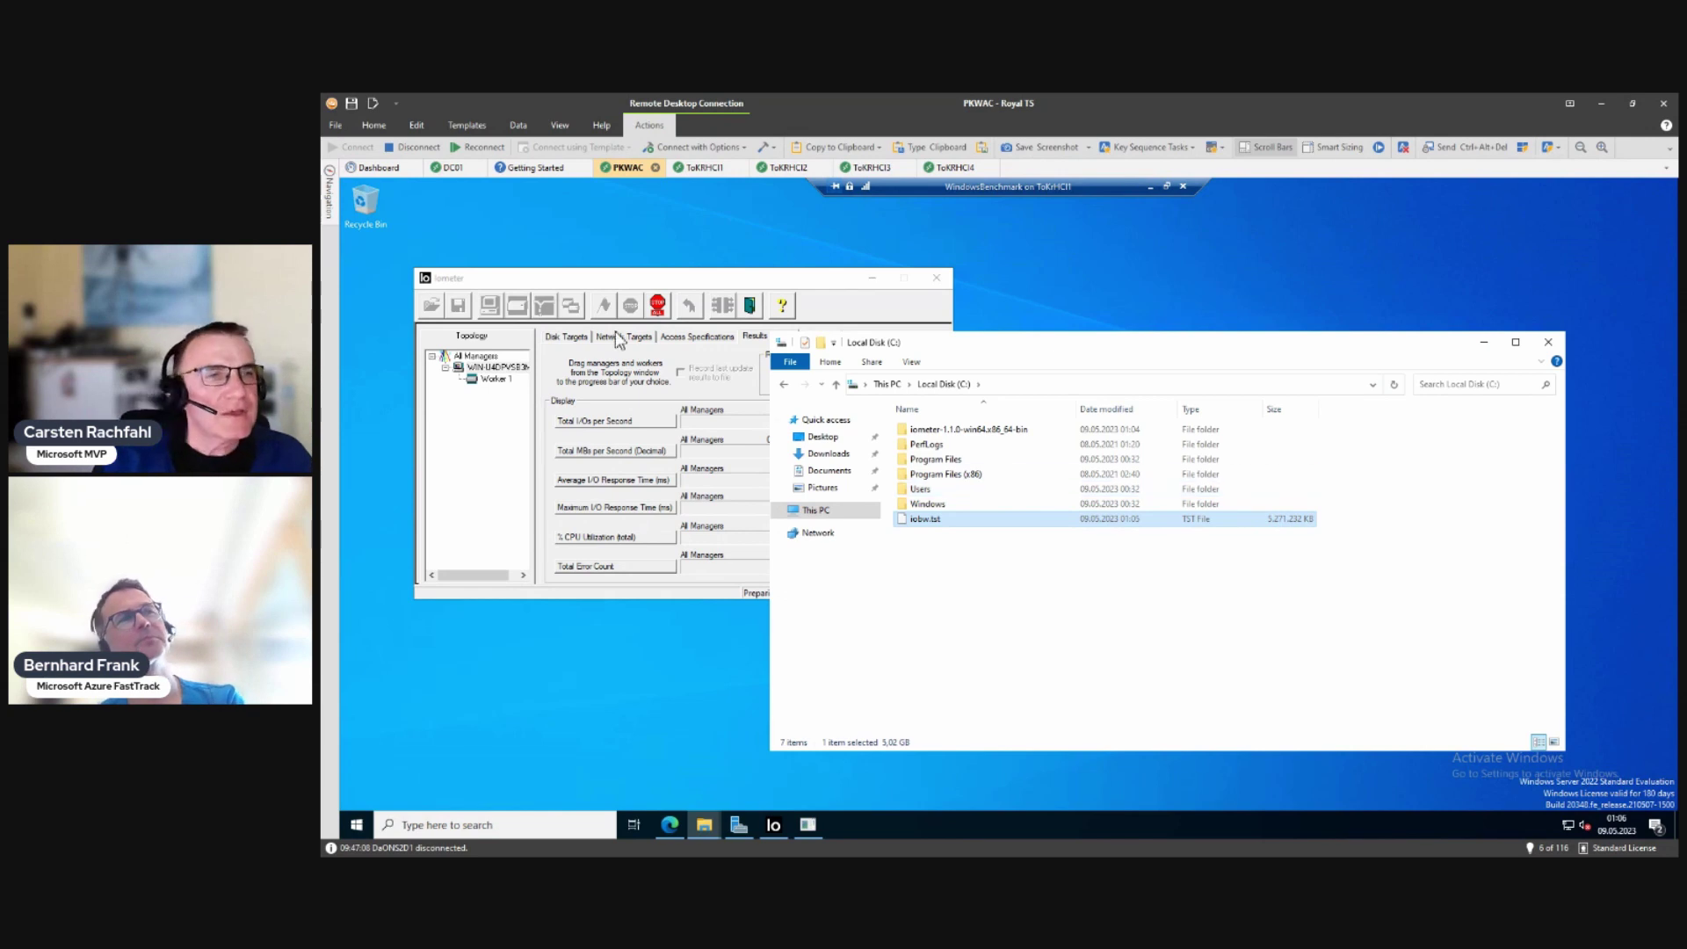
# Step: Refresh Local Disk (C:) again and widen the Size column to read the full size of iobw.tst
pyautogui.click(571, 340)
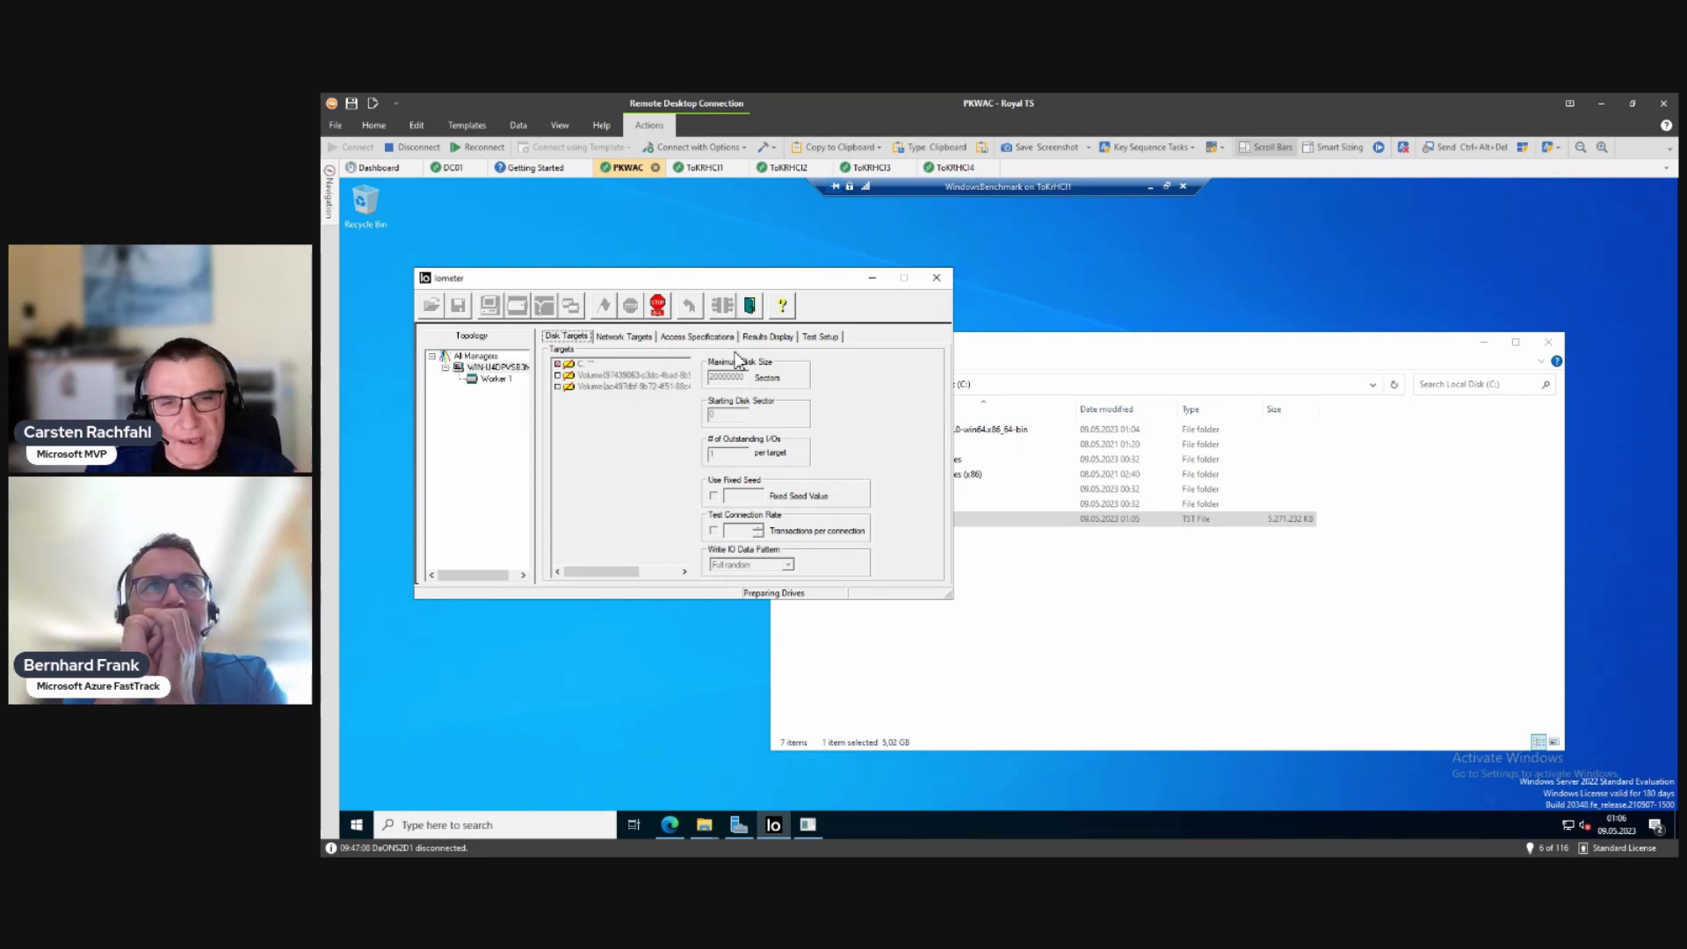
pyautogui.click(1043, 575)
pyautogui.click(1394, 384)
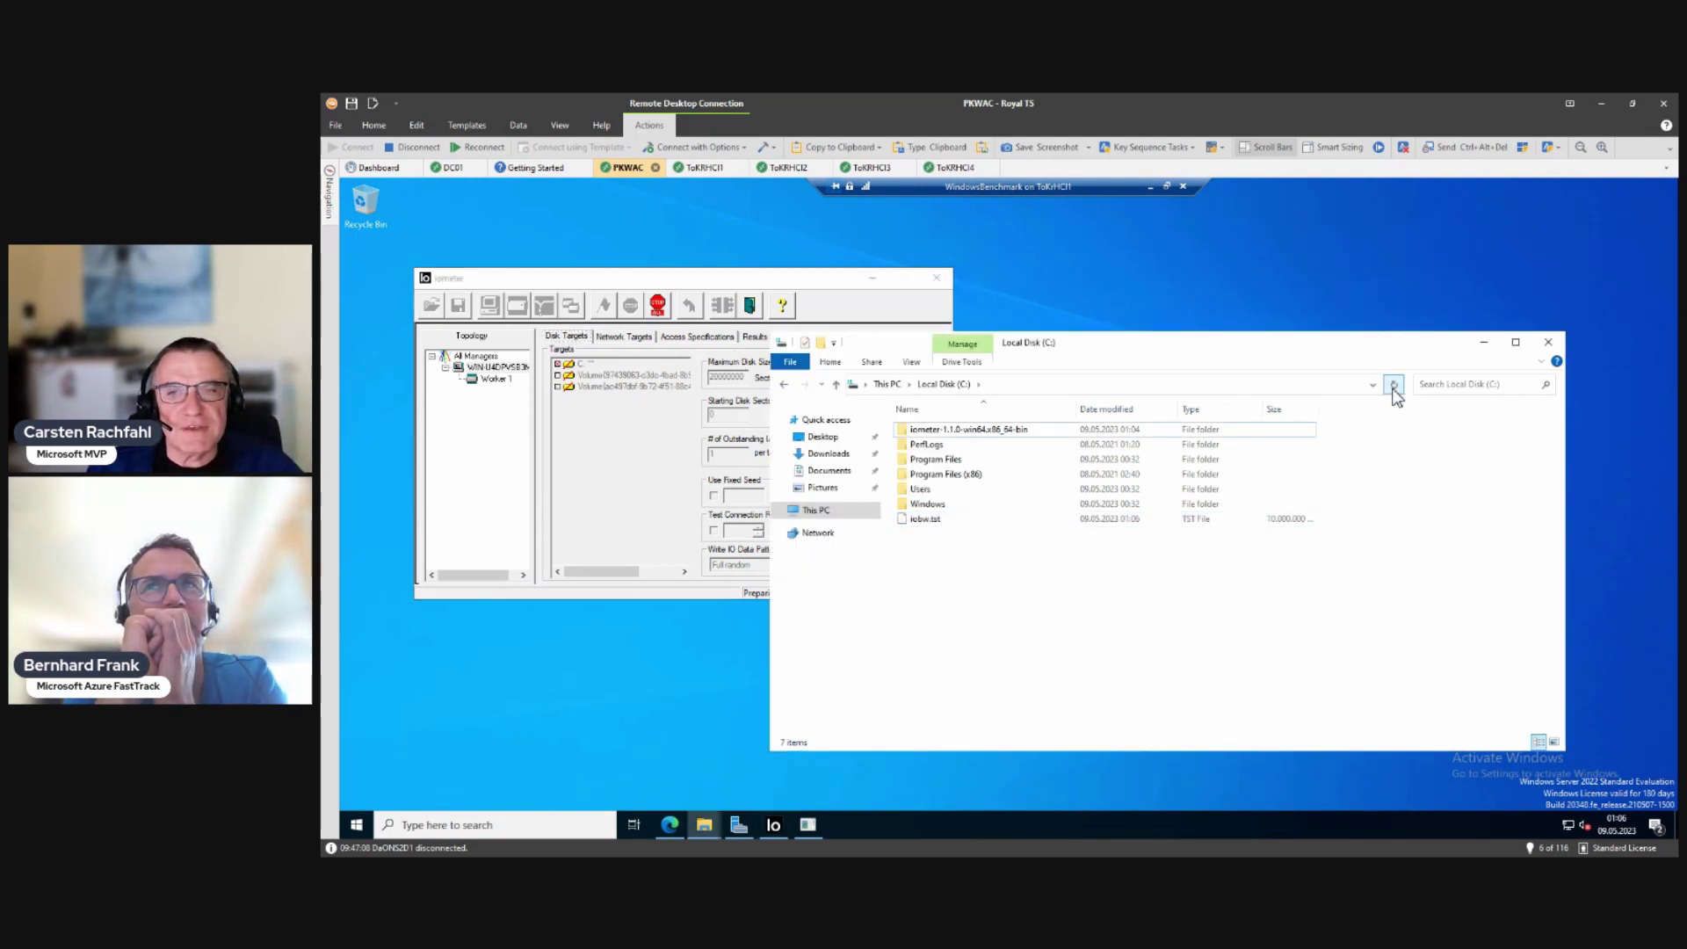
pyautogui.click(1285, 520)
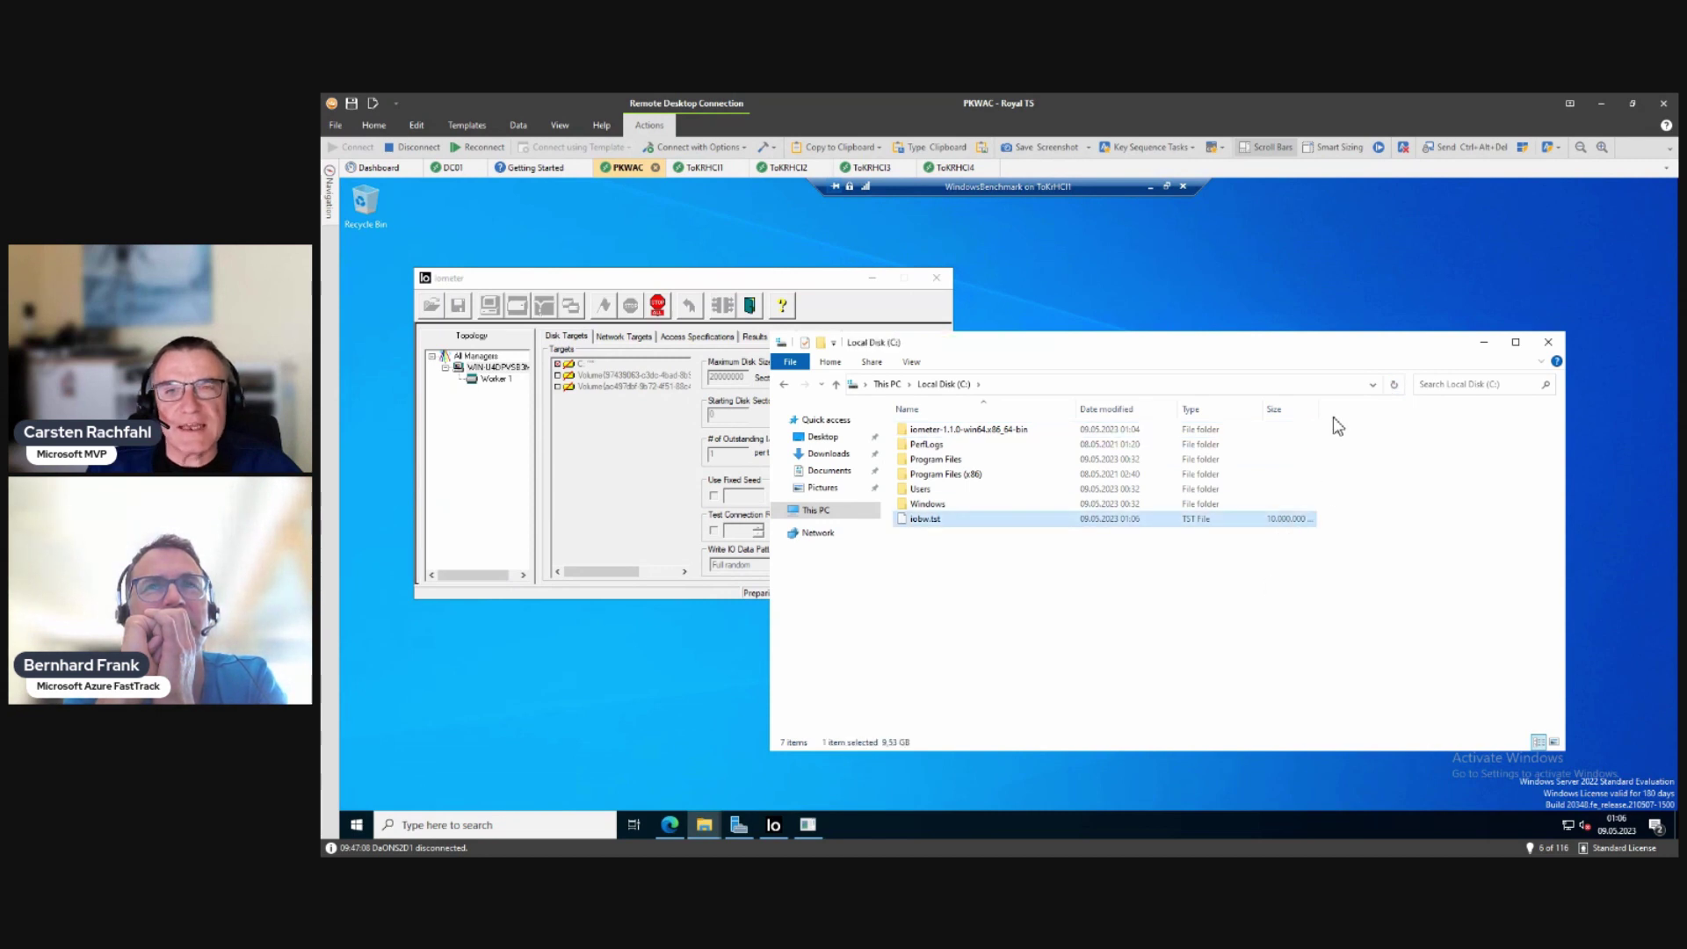
pyautogui.moveTo(1318, 408); pyautogui.dragTo(1379, 409)
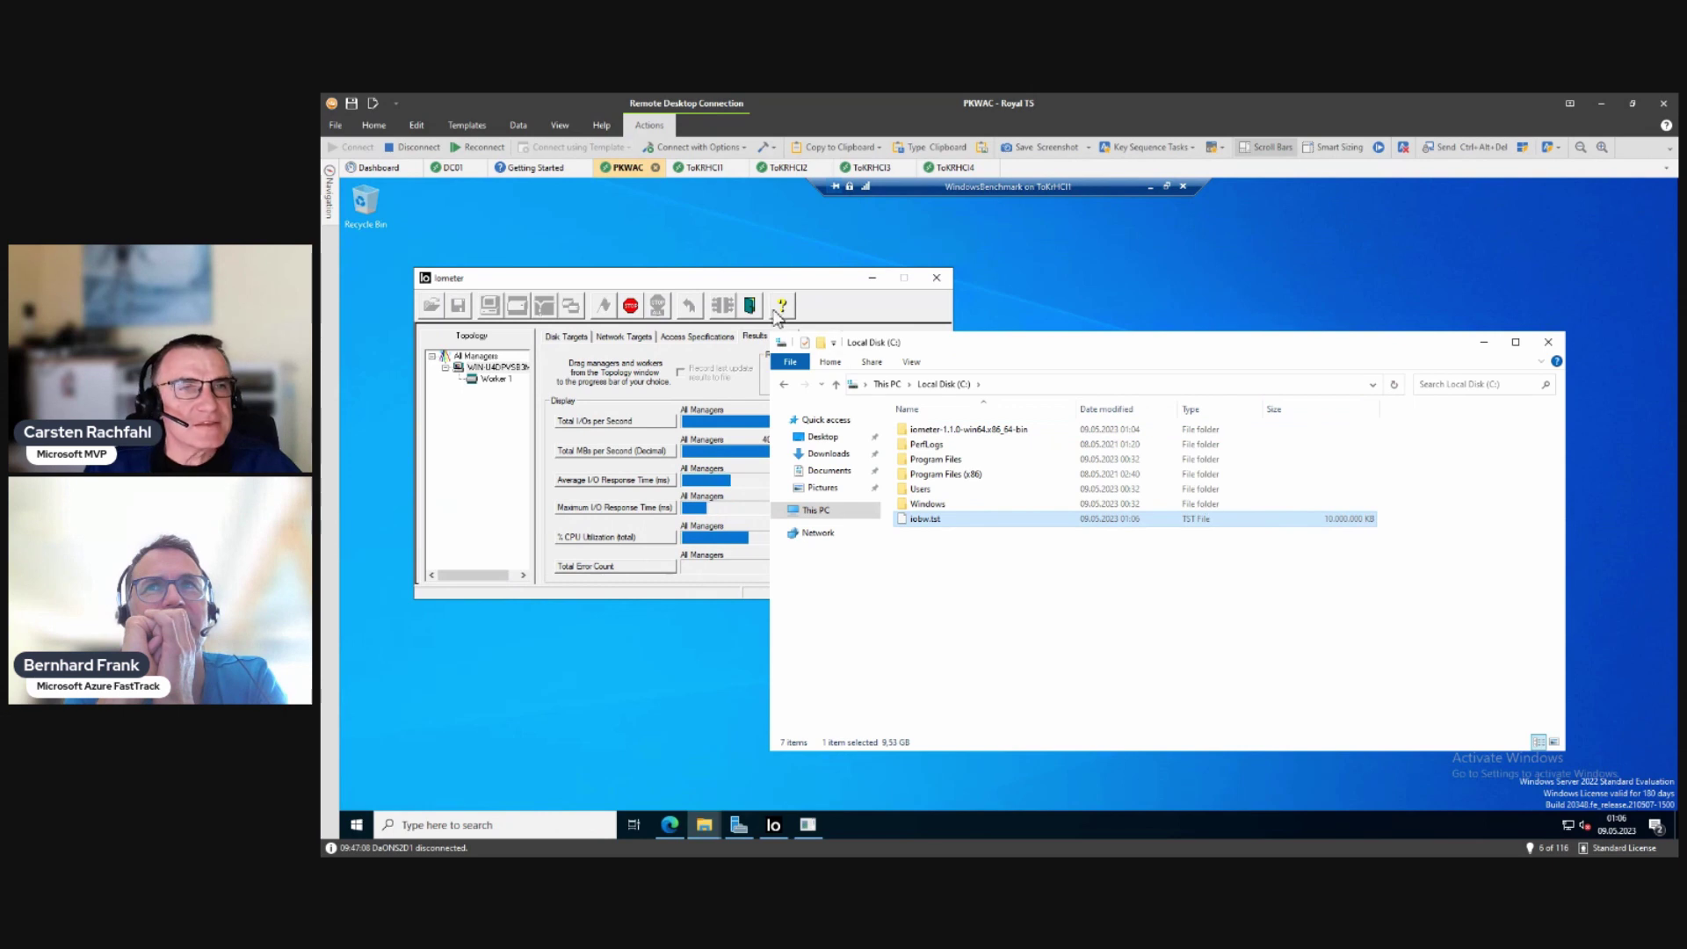
# Step: Move the Iometer window clear of File Explorer and minimize File Explorer to watch the running test results
pyautogui.moveTo(761, 281); pyautogui.dragTo(900, 239)
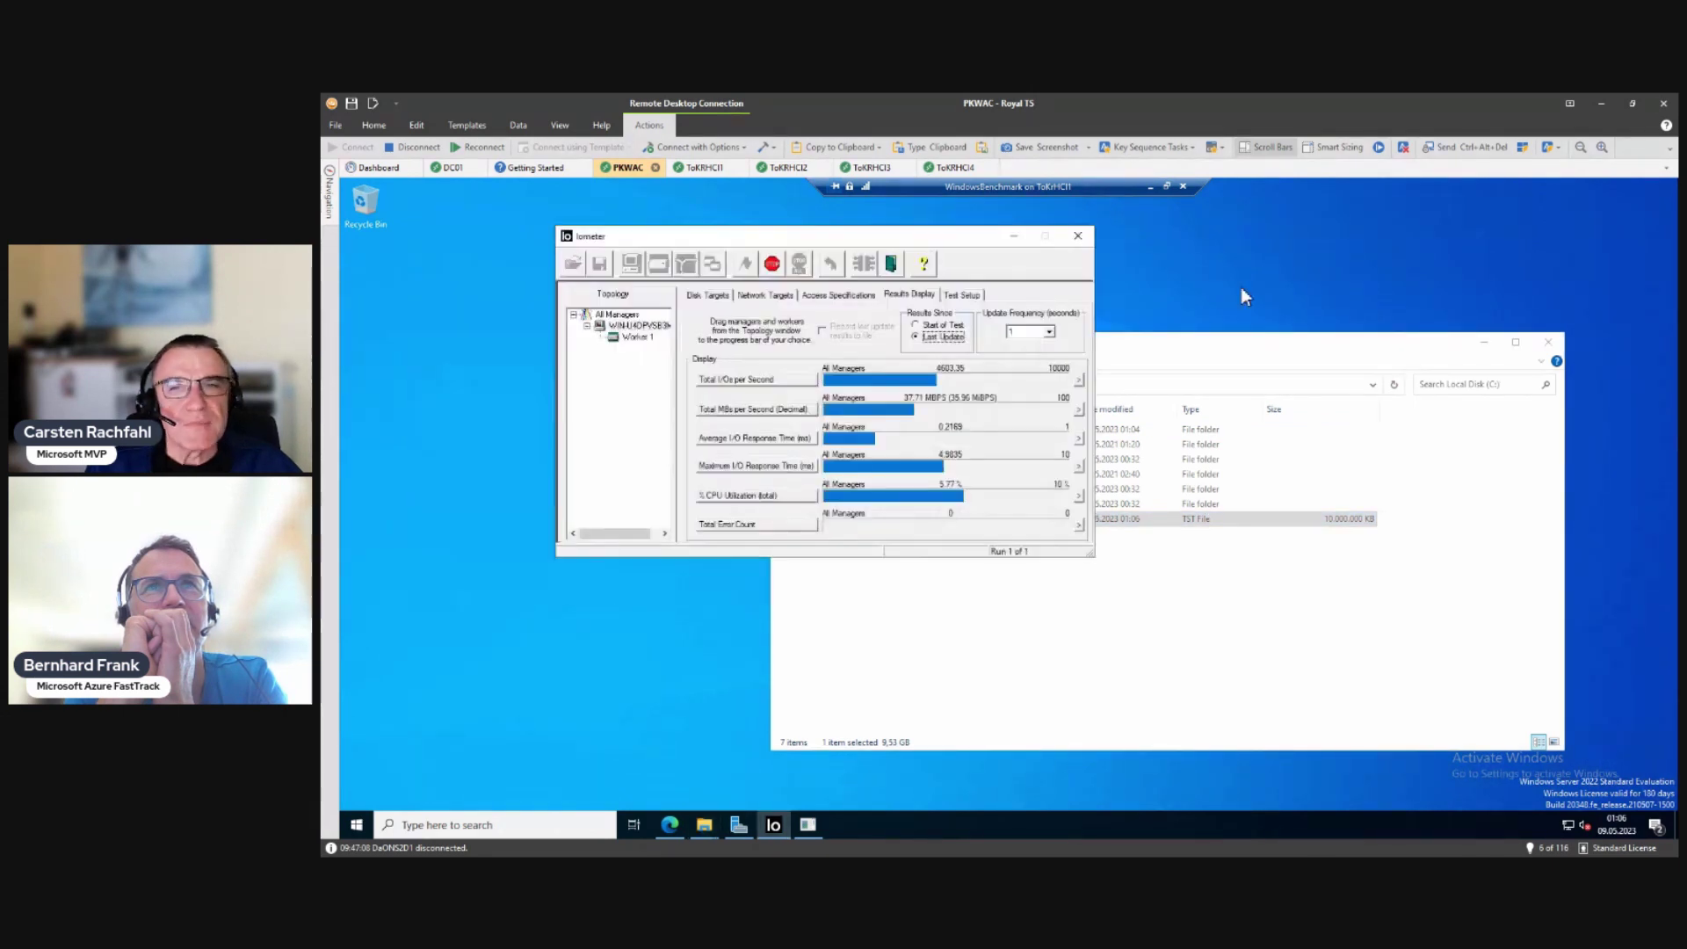
pyautogui.click(1482, 343)
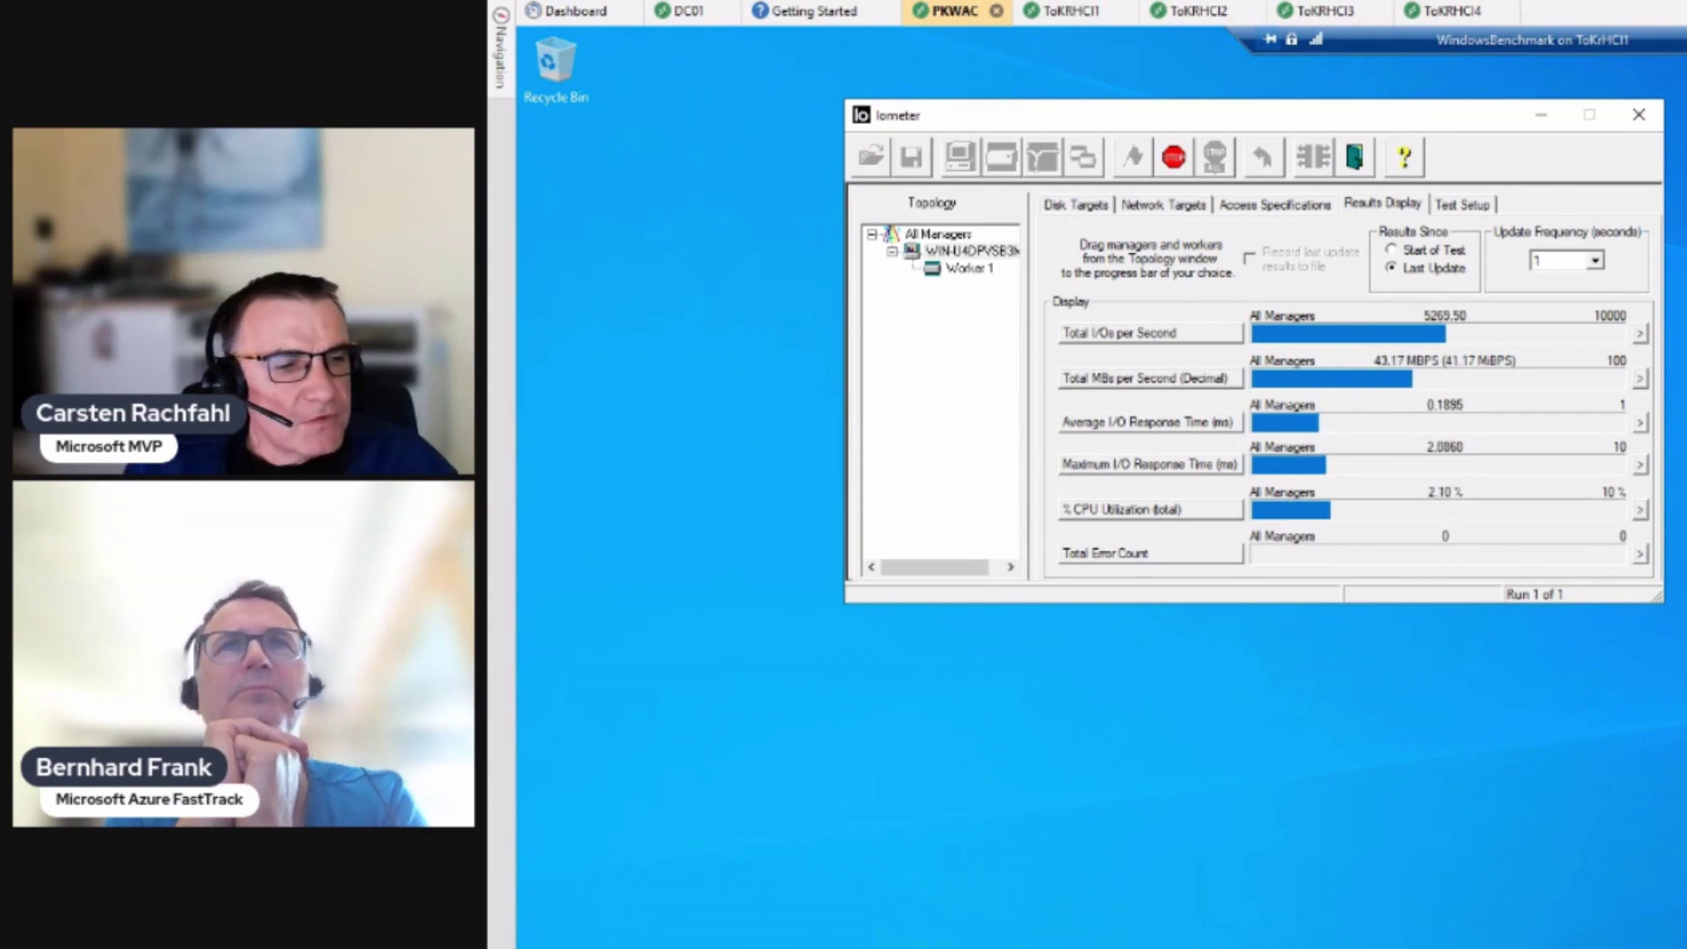
# Step: Open Windows PowerShell as administrator
pyautogui.press('super')
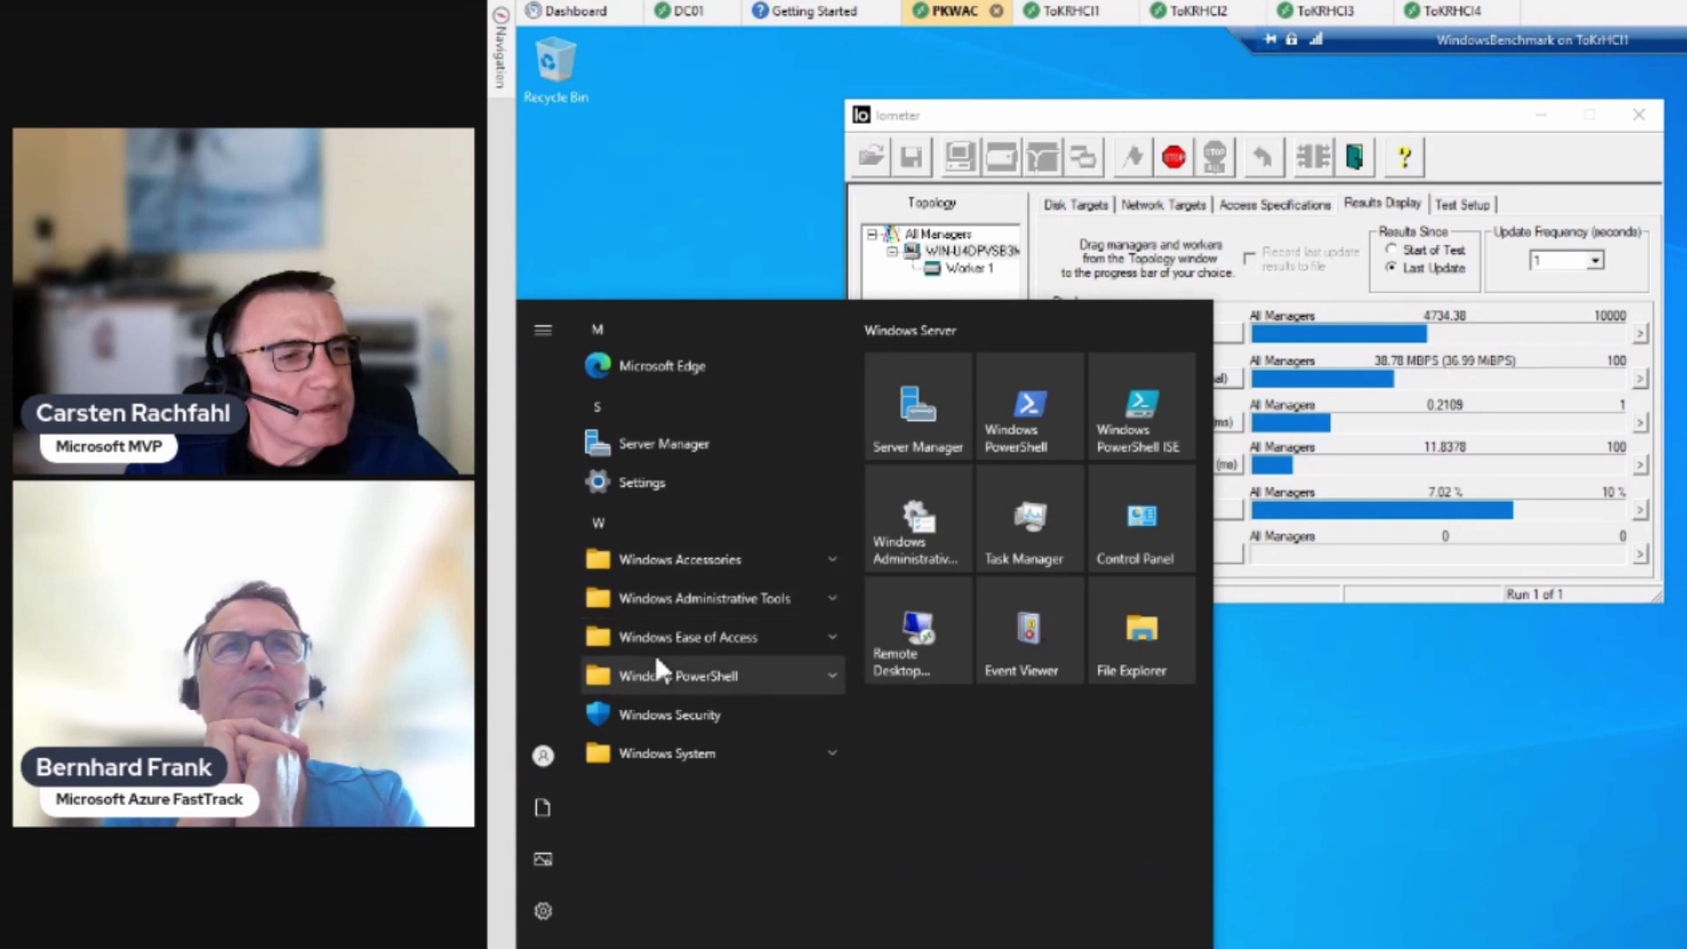
pyautogui.click(672, 677)
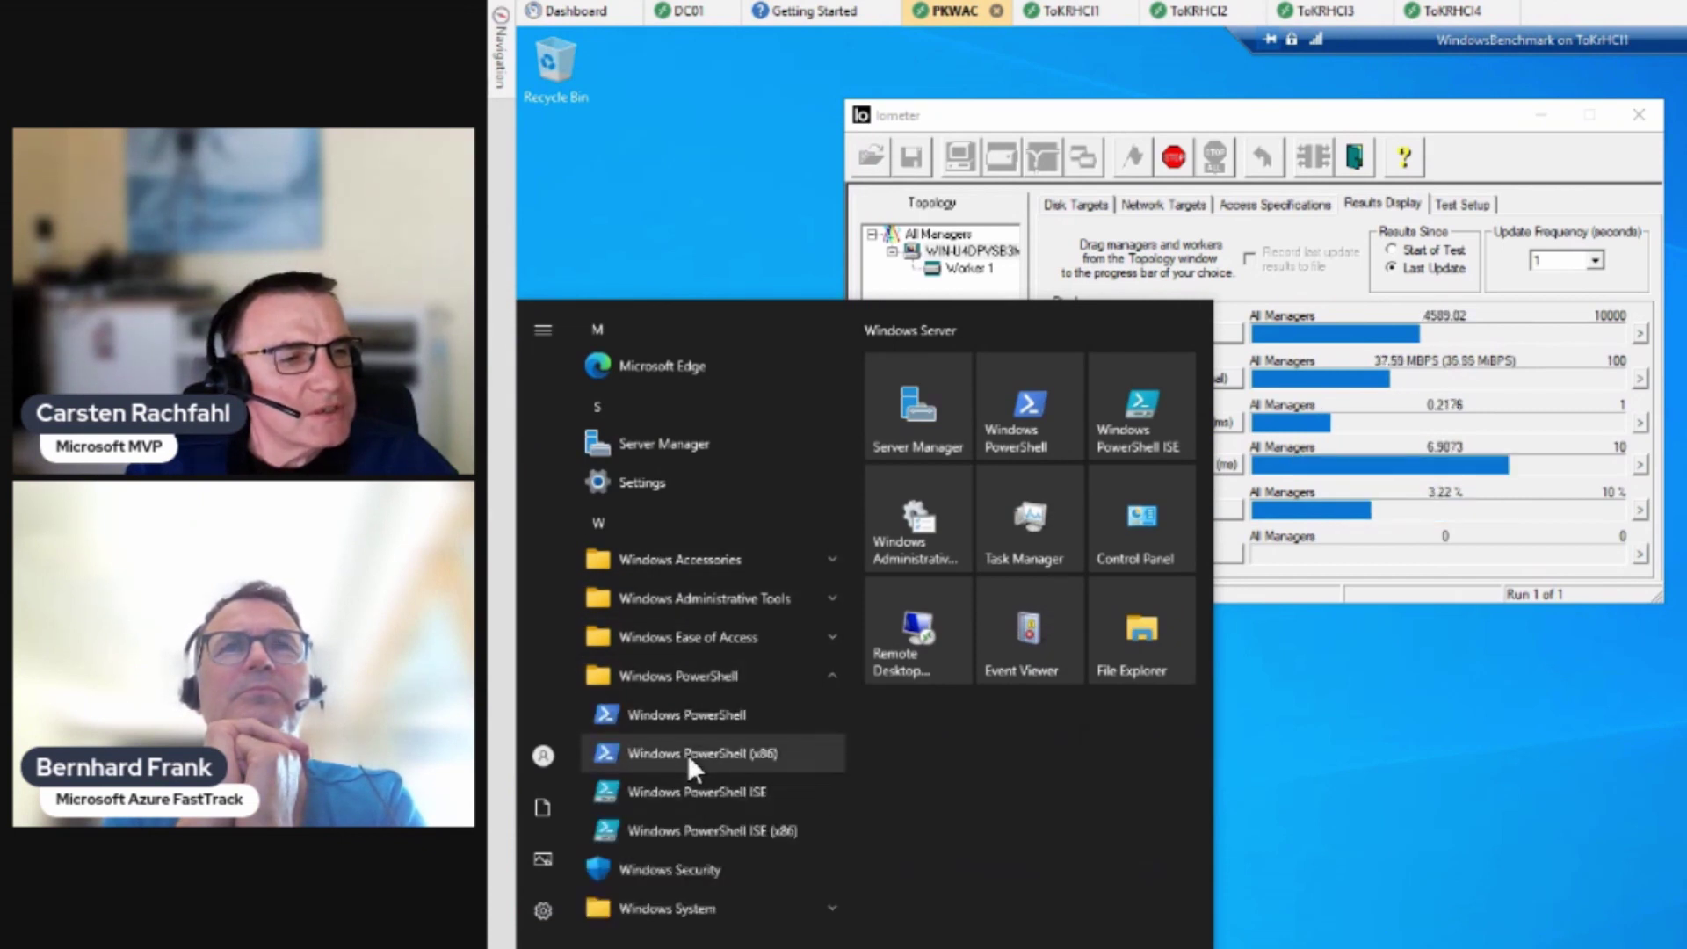
pyautogui.rightClick(686, 753)
pyautogui.rightClick(682, 719)
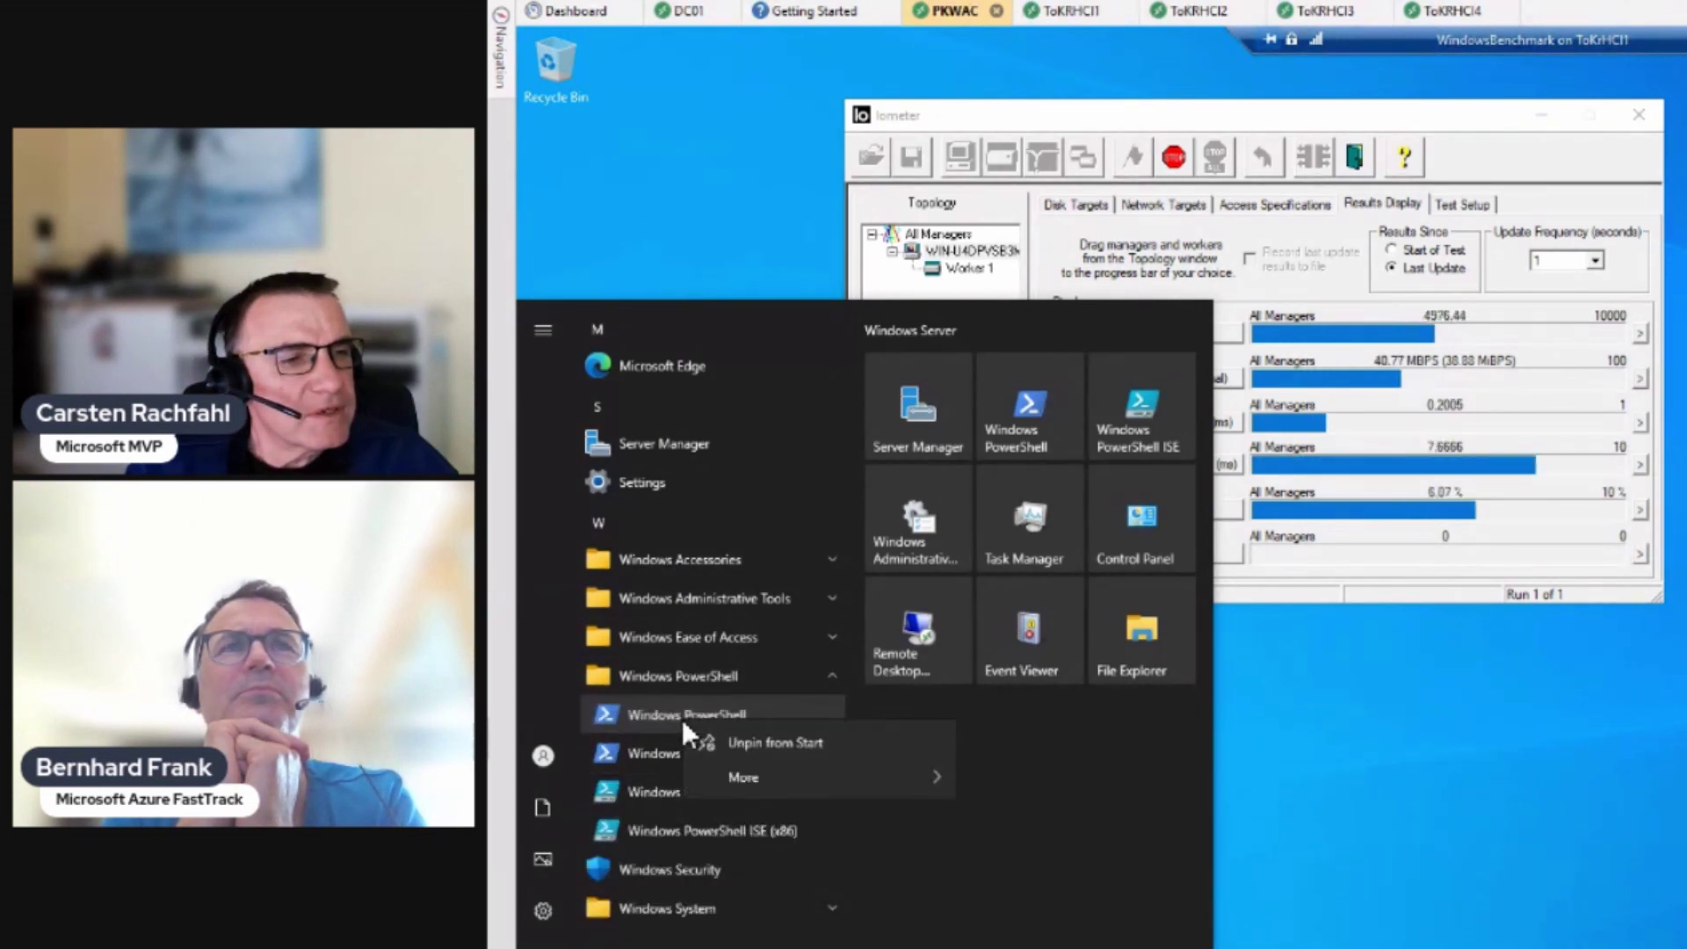
pyautogui.moveTo(882, 782)
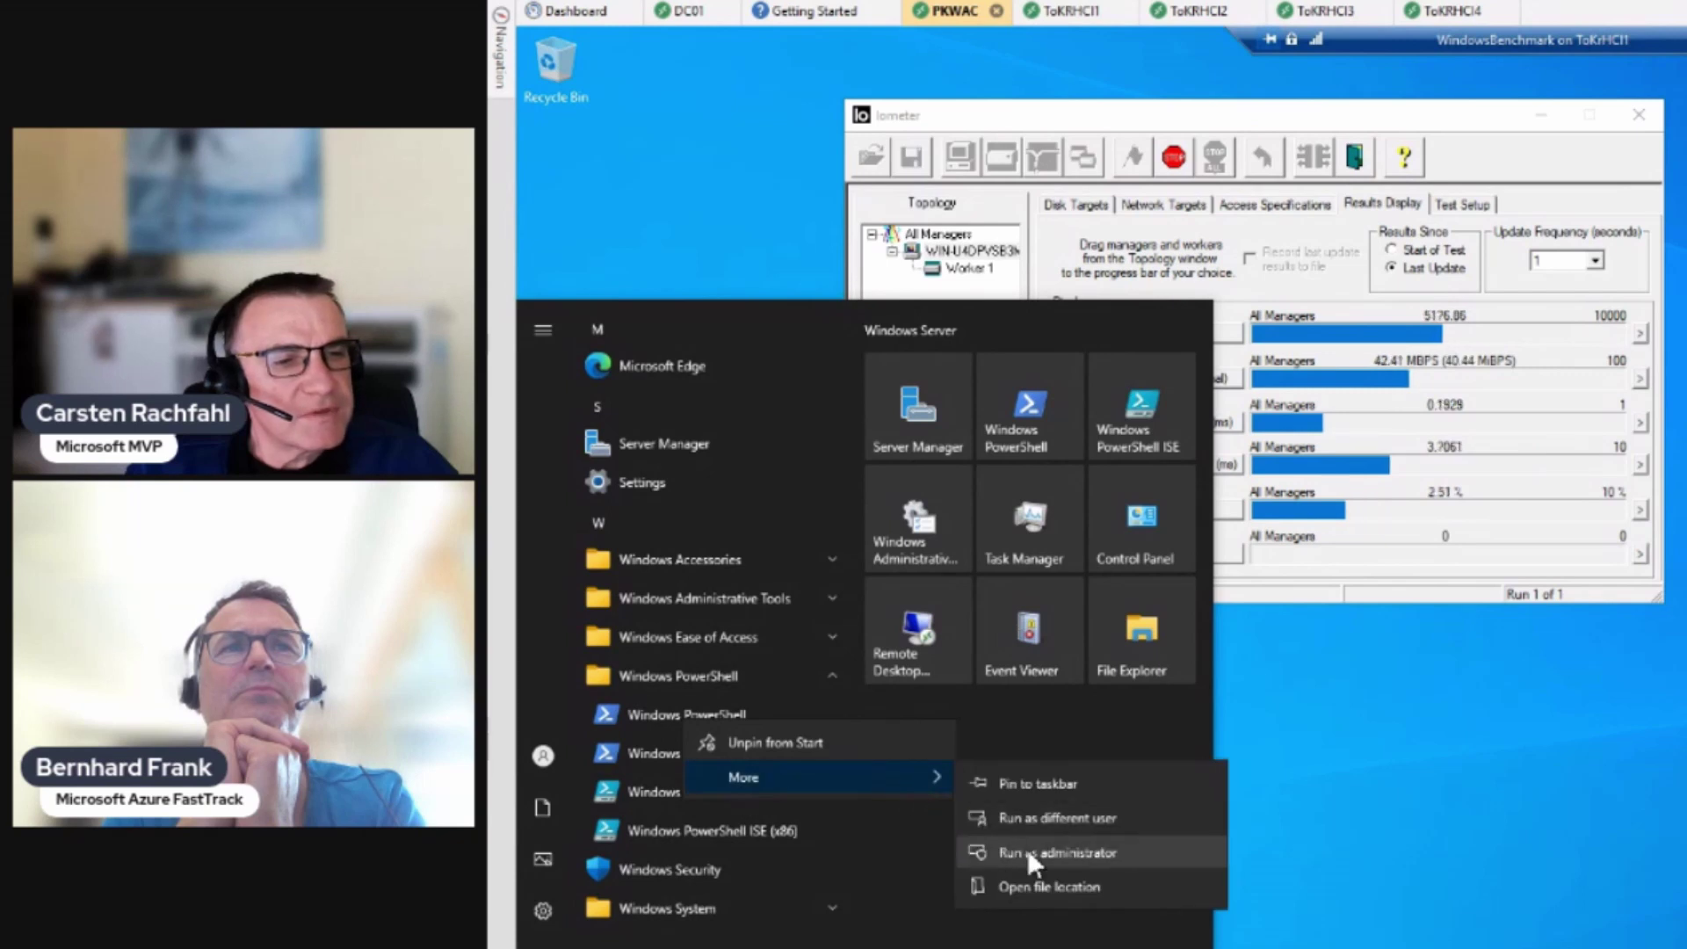
pyautogui.click(1027, 851)
# Step: Enable the disk performance counters by running diskperf -Y, and minimize the PowerShell window
pyautogui.click(849, 510)
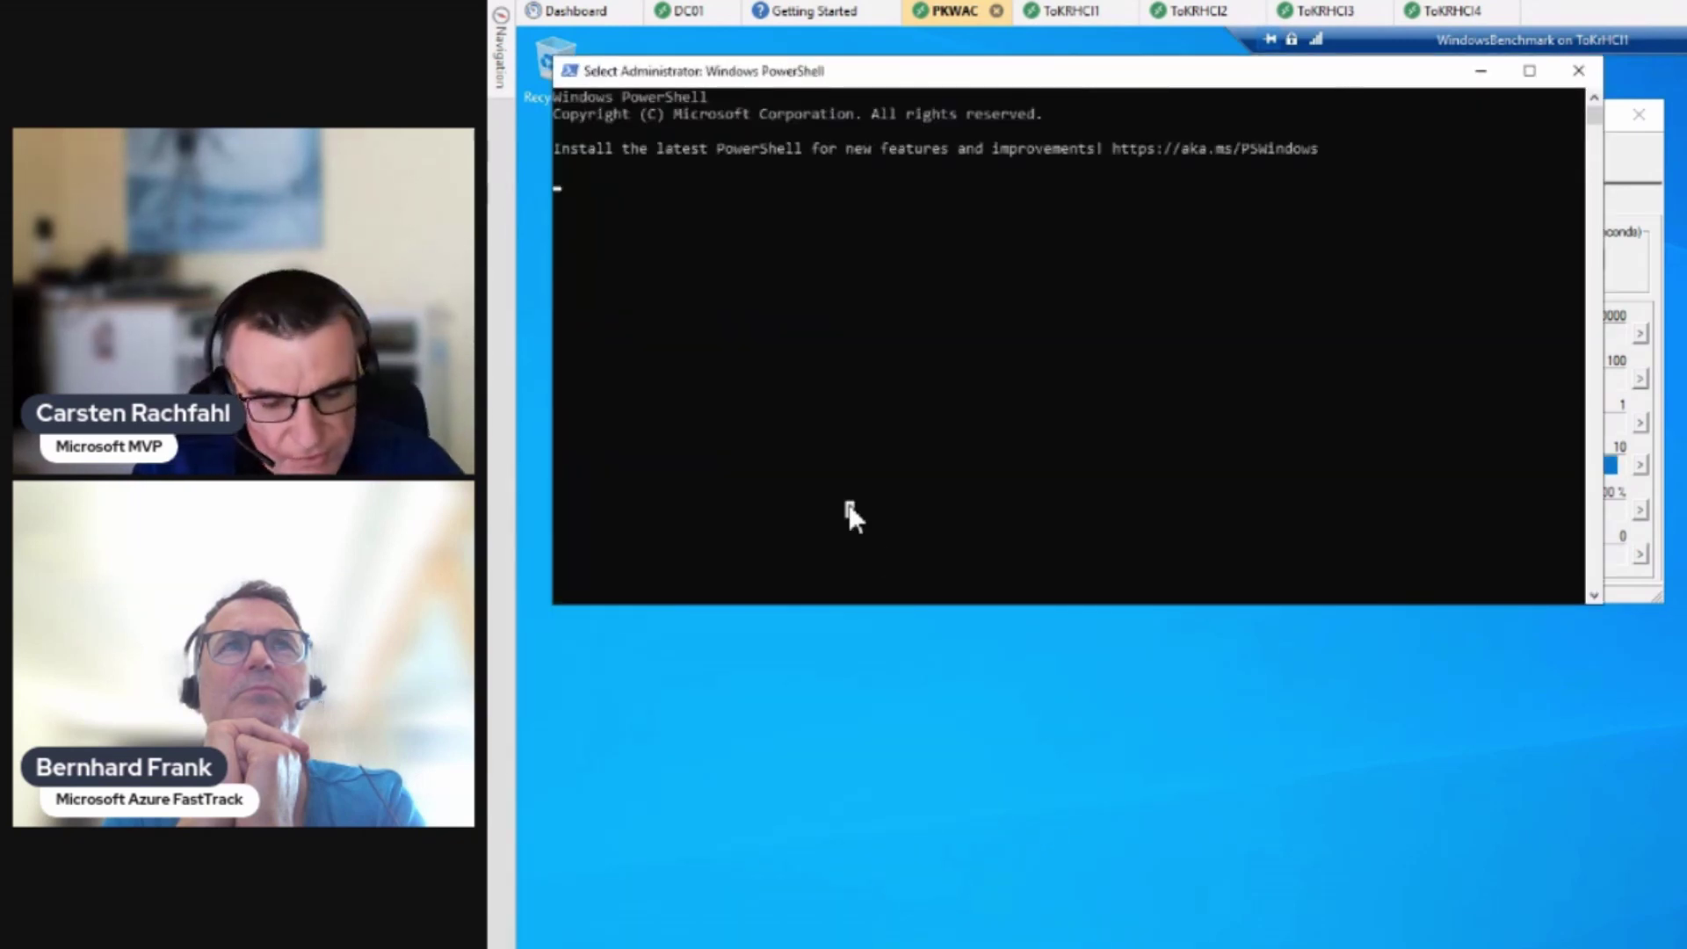
pyautogui.press('Escape')
pyautogui.write('diskperf -Y')
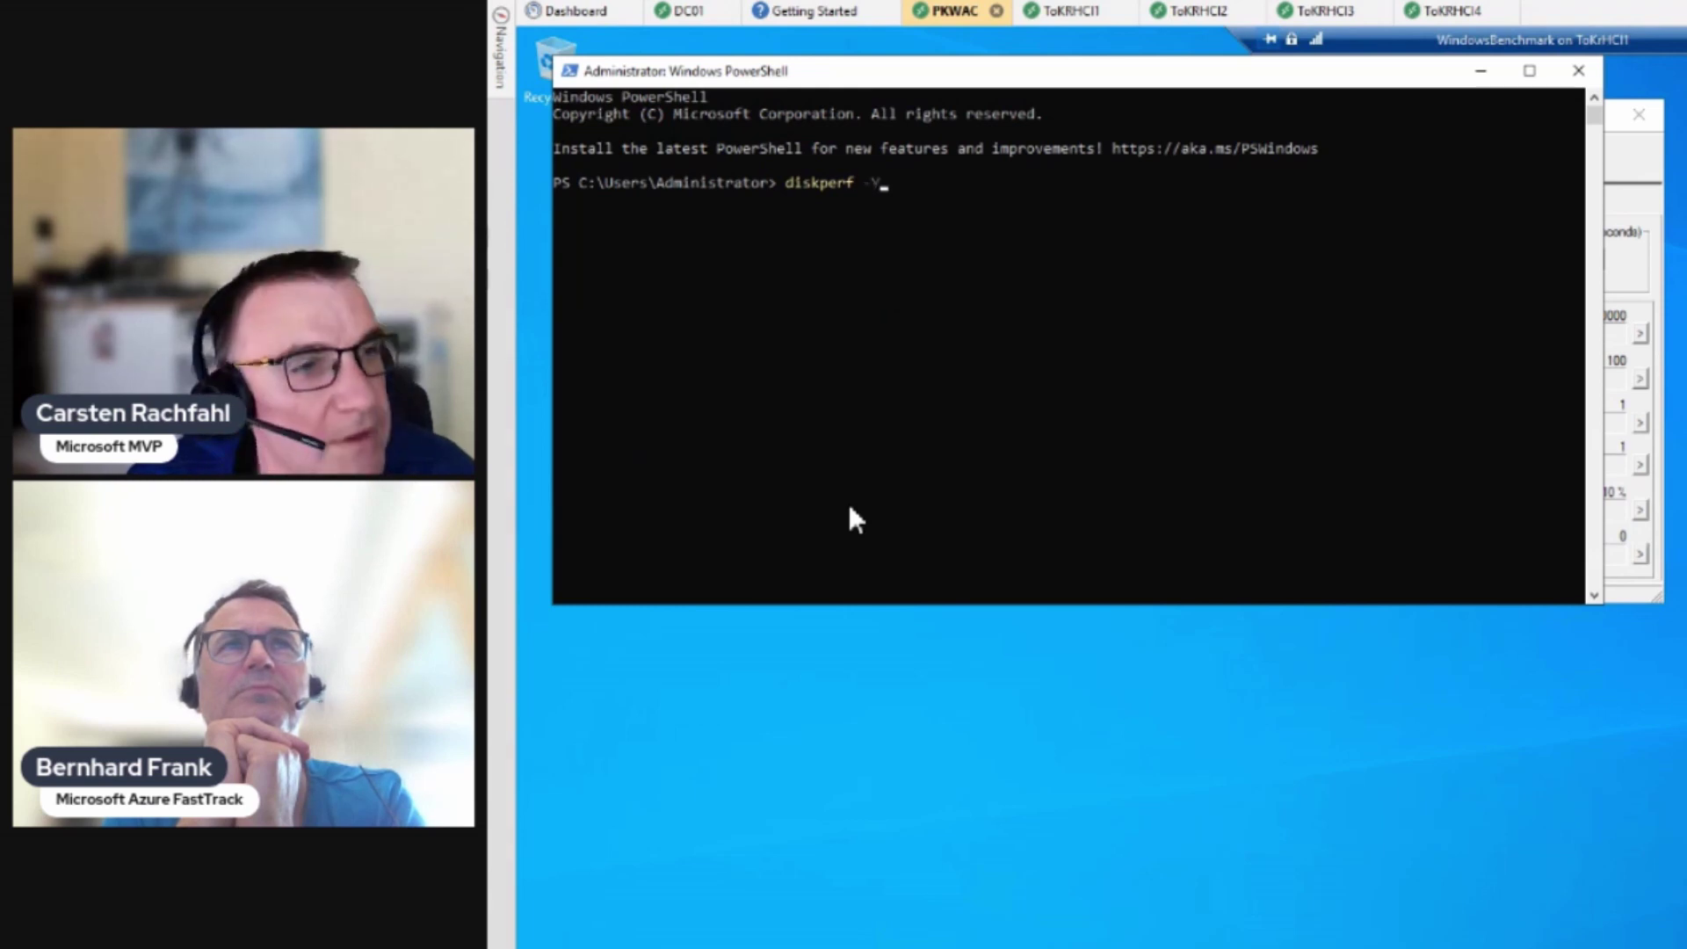
pyautogui.press('Return')
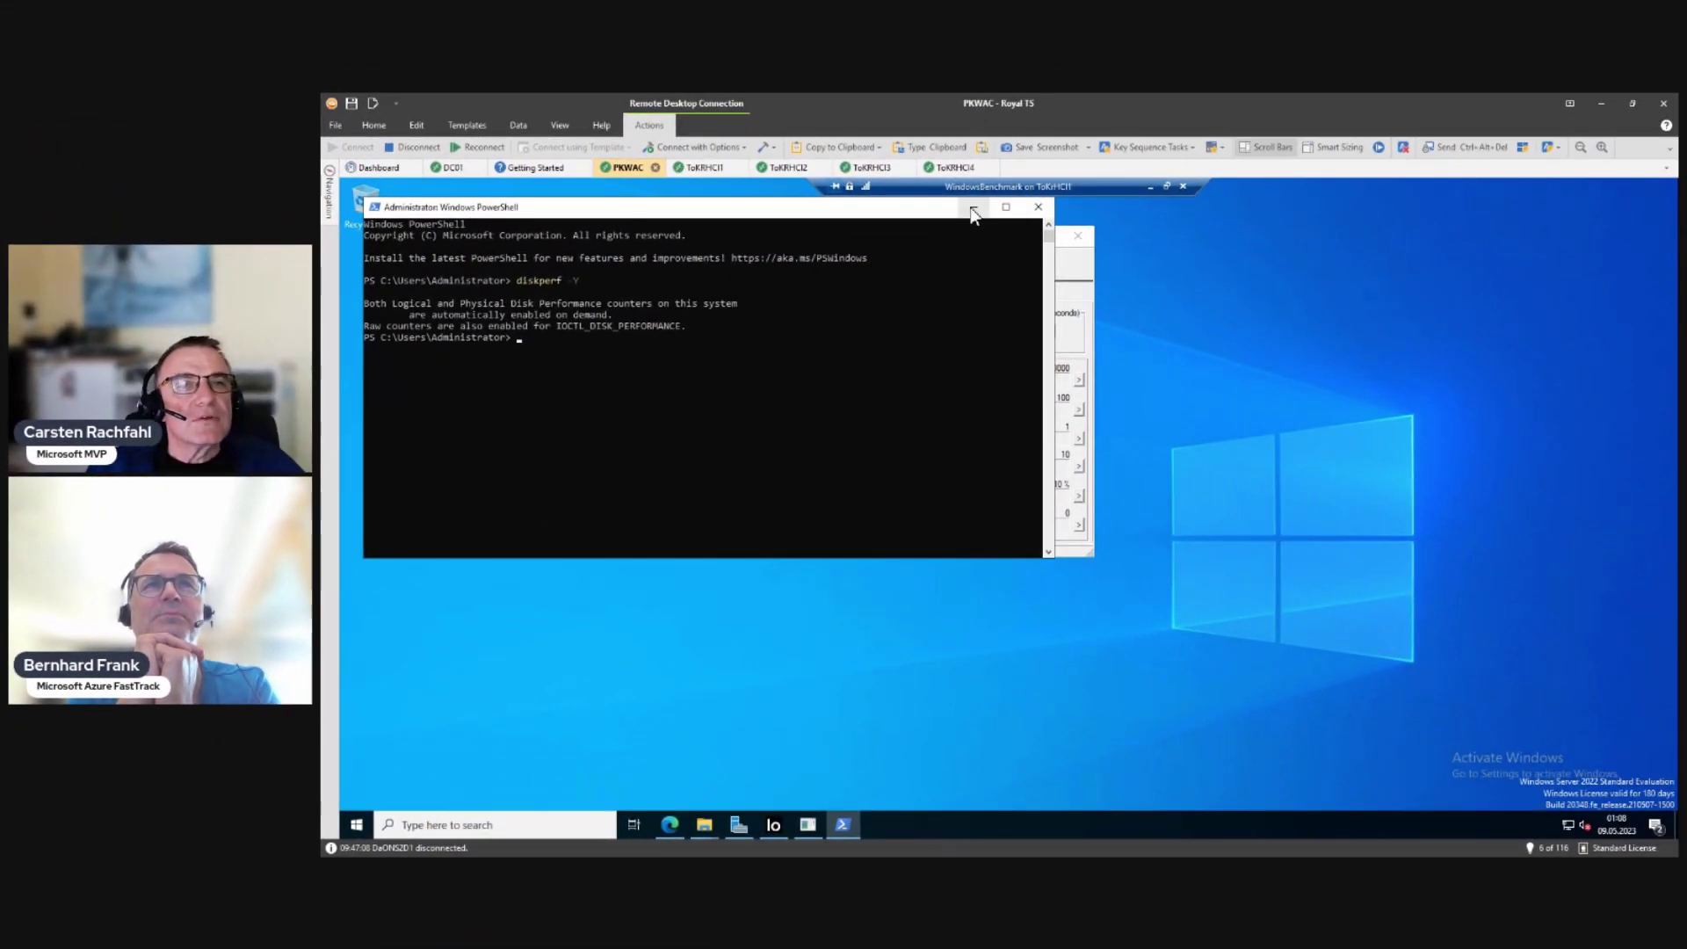
pyautogui.click(1414, 88)
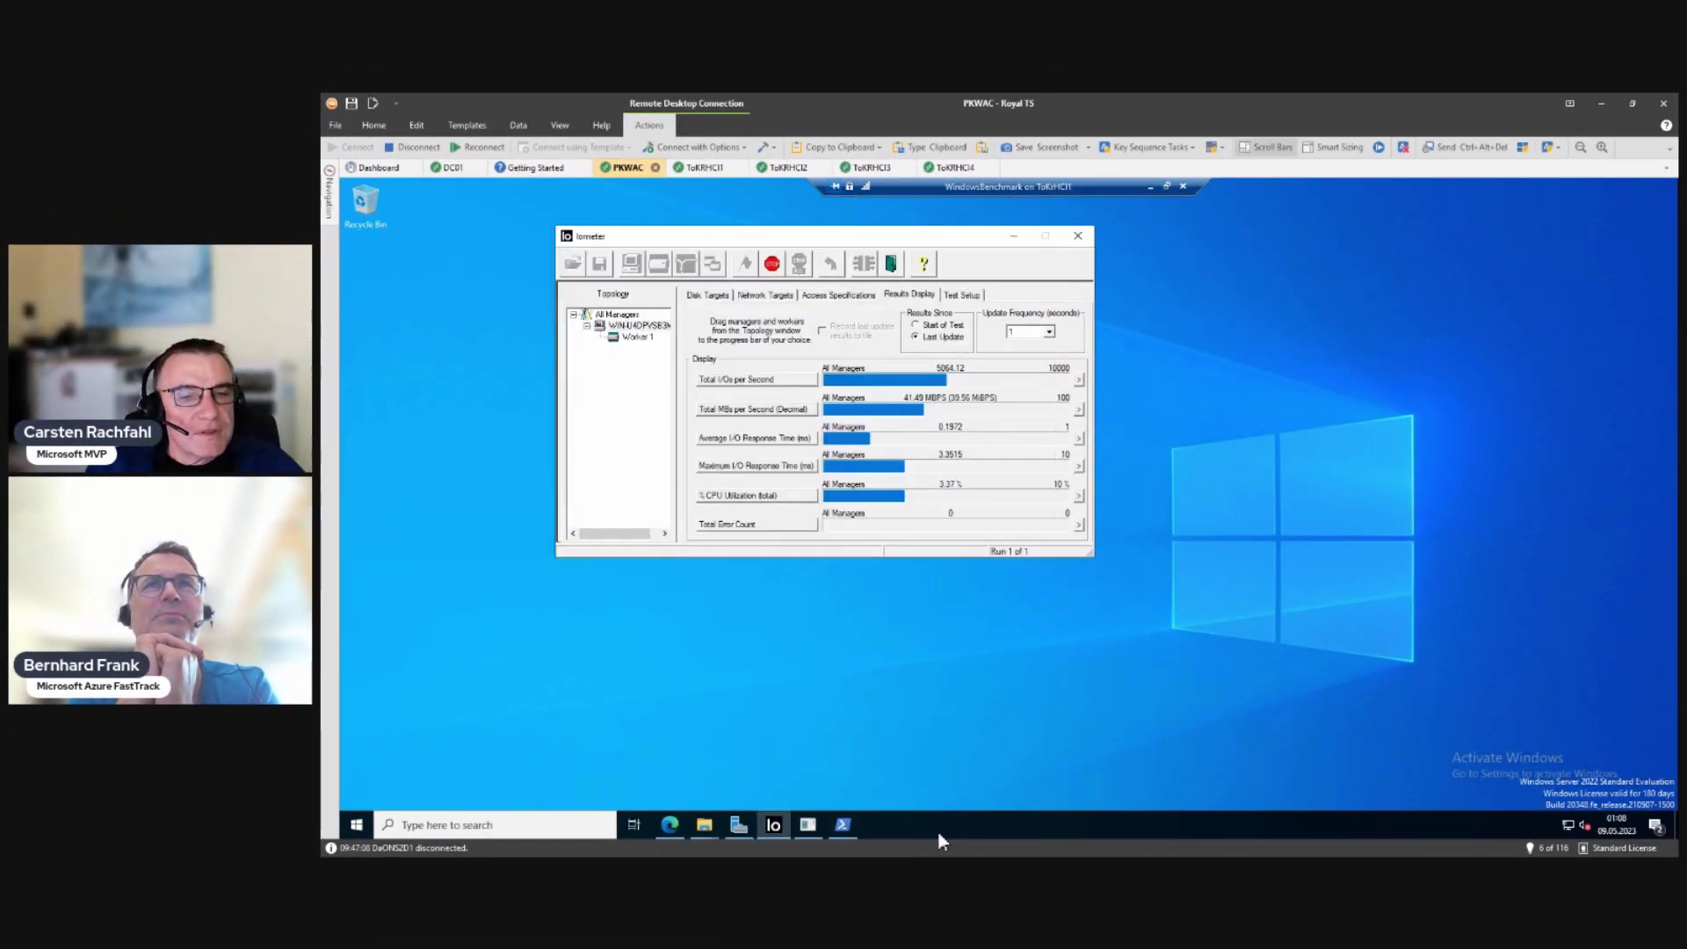
# Step: Open Task Manager in detailed view beside Iometer and display the performance graphs of Disk 0 (C:)
pyautogui.rightClick(1089, 835)
pyautogui.click(1148, 766)
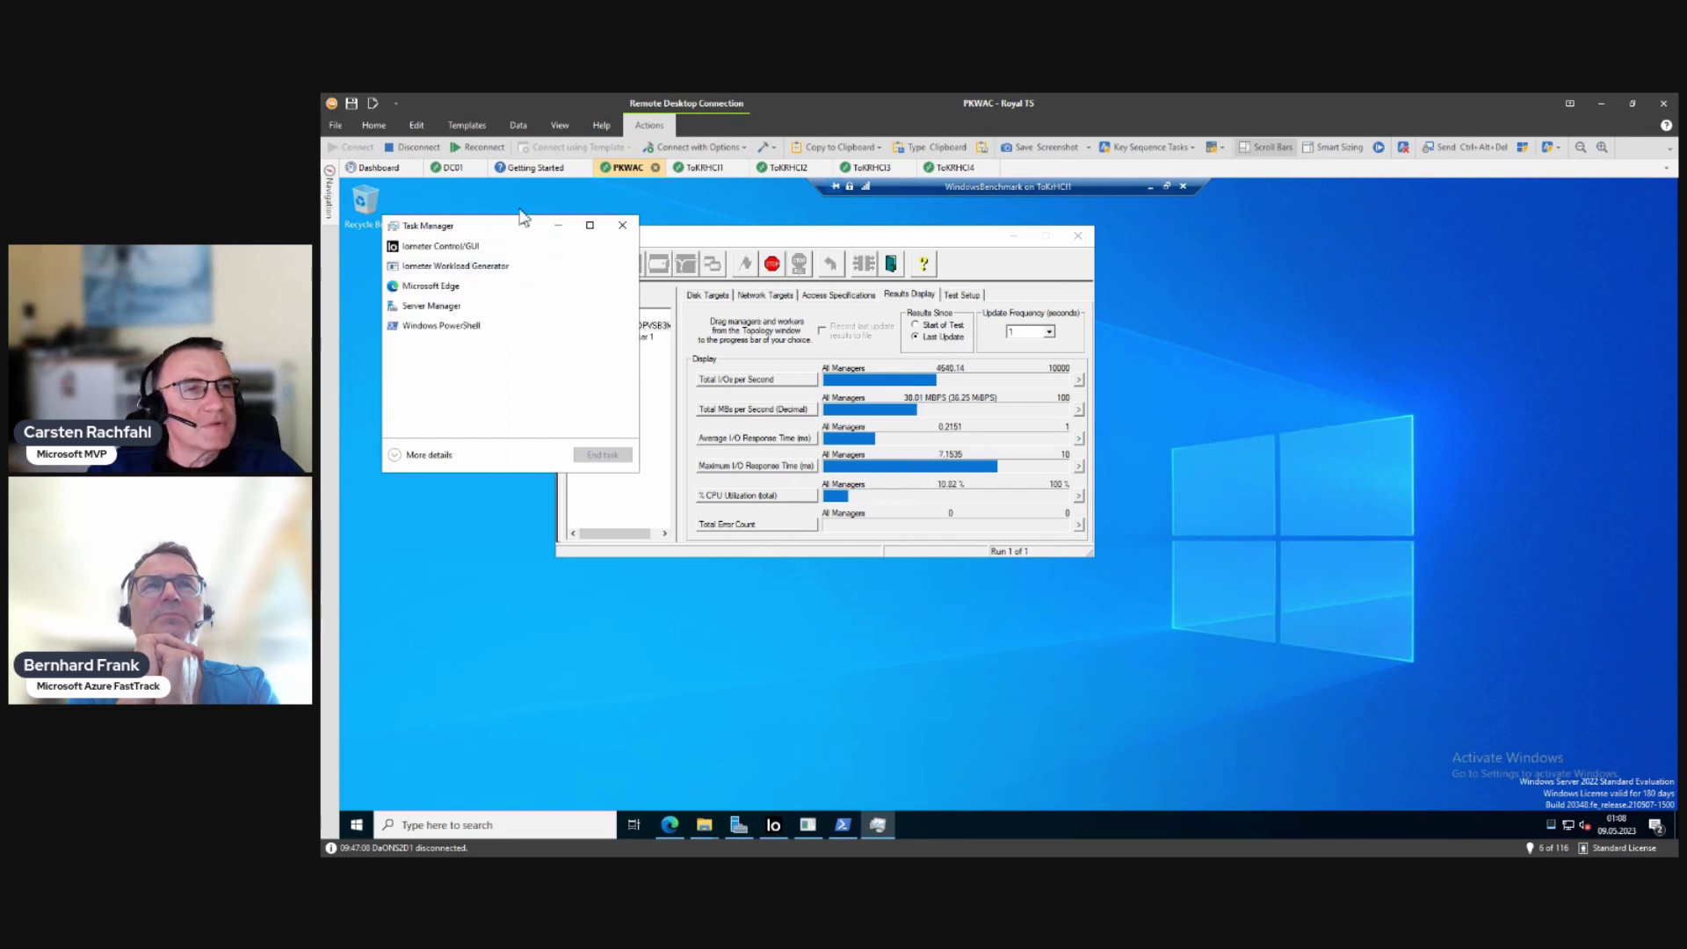
pyautogui.click(415, 458)
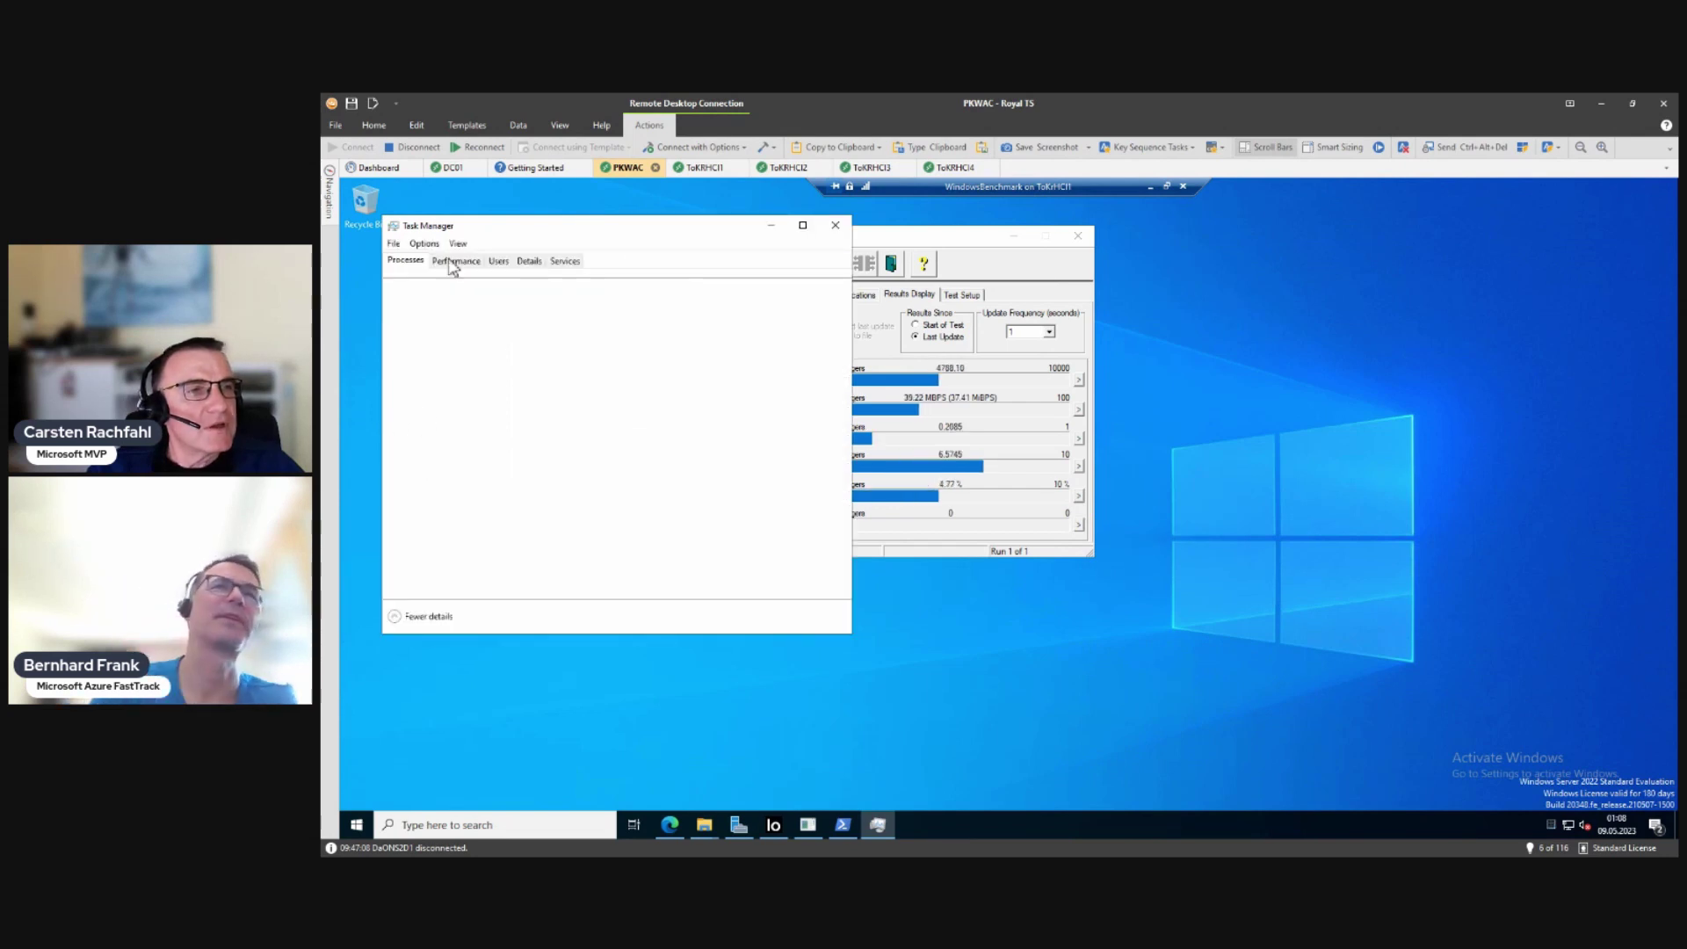
pyautogui.moveTo(1239, 290); pyautogui.dragTo(1252, 387)
pyautogui.click(1244, 388)
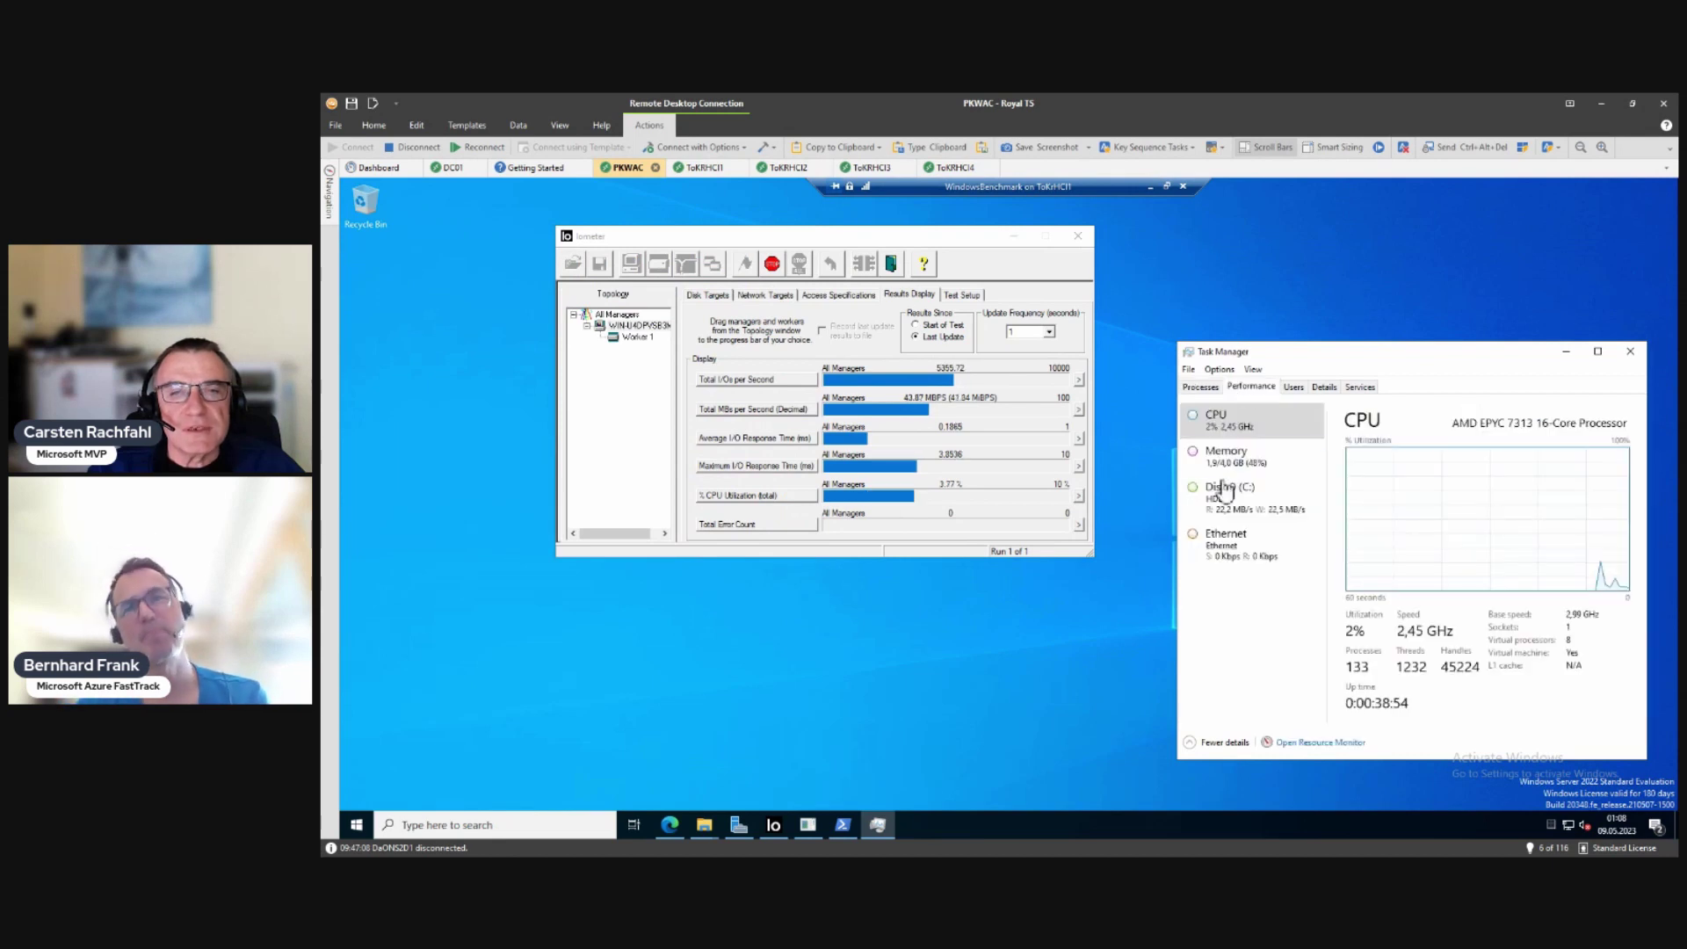
pyautogui.click(1217, 494)
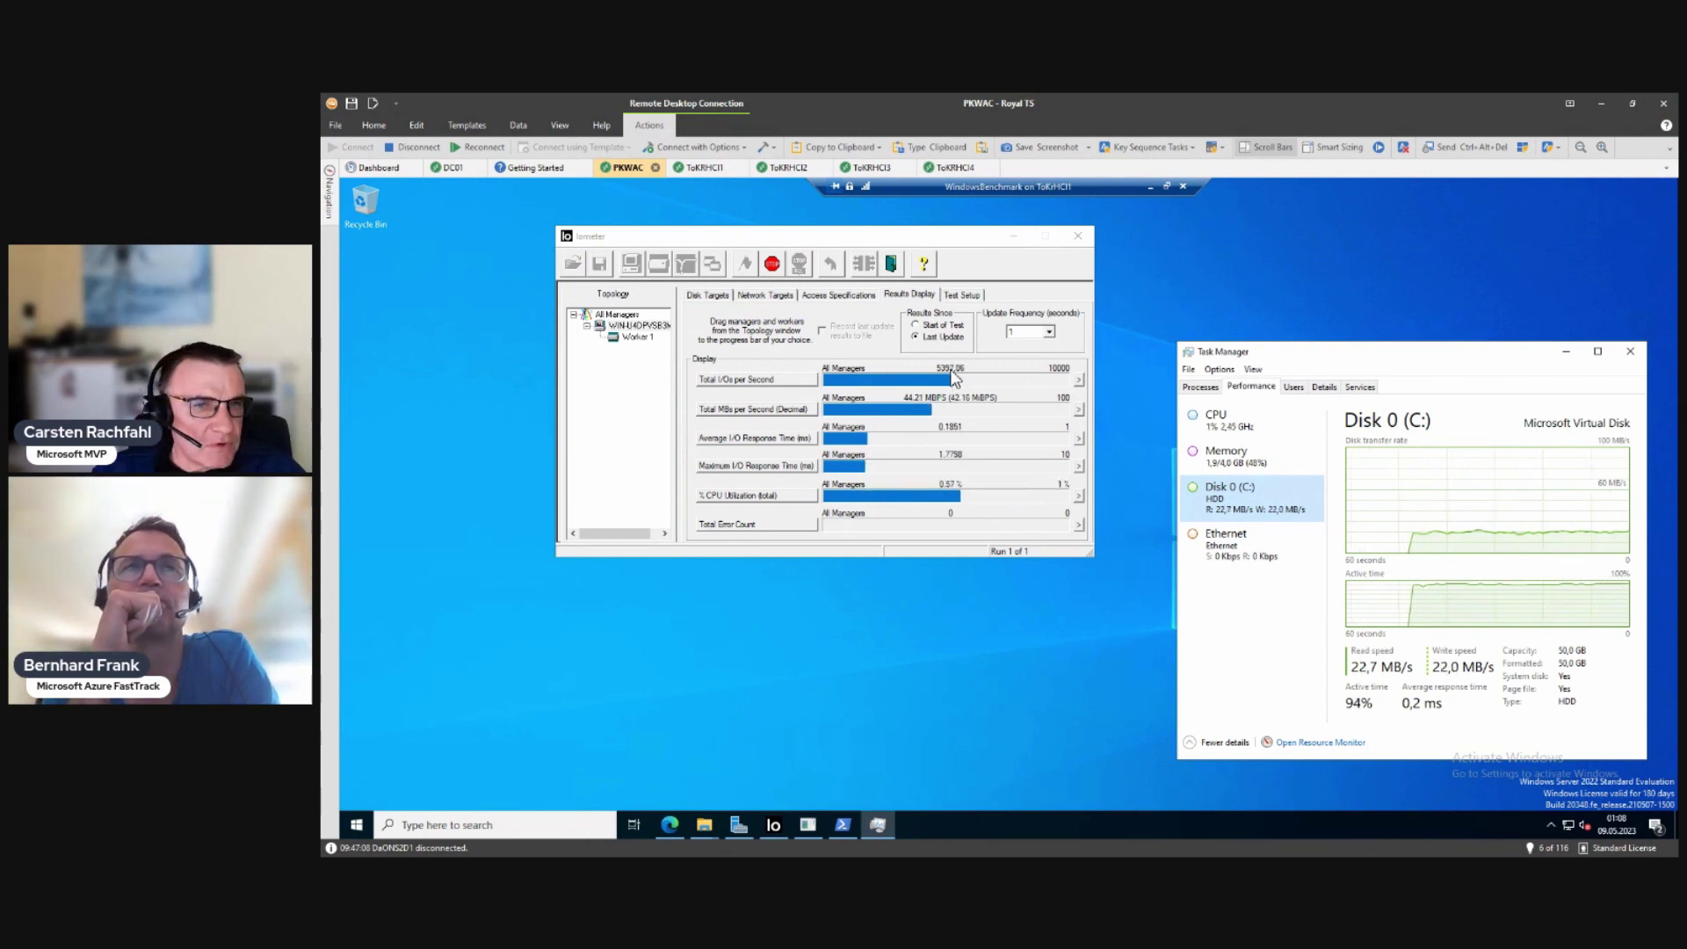
# Step: Set the update frequency of the Iometer results display to 5 seconds
pyautogui.click(1050, 331)
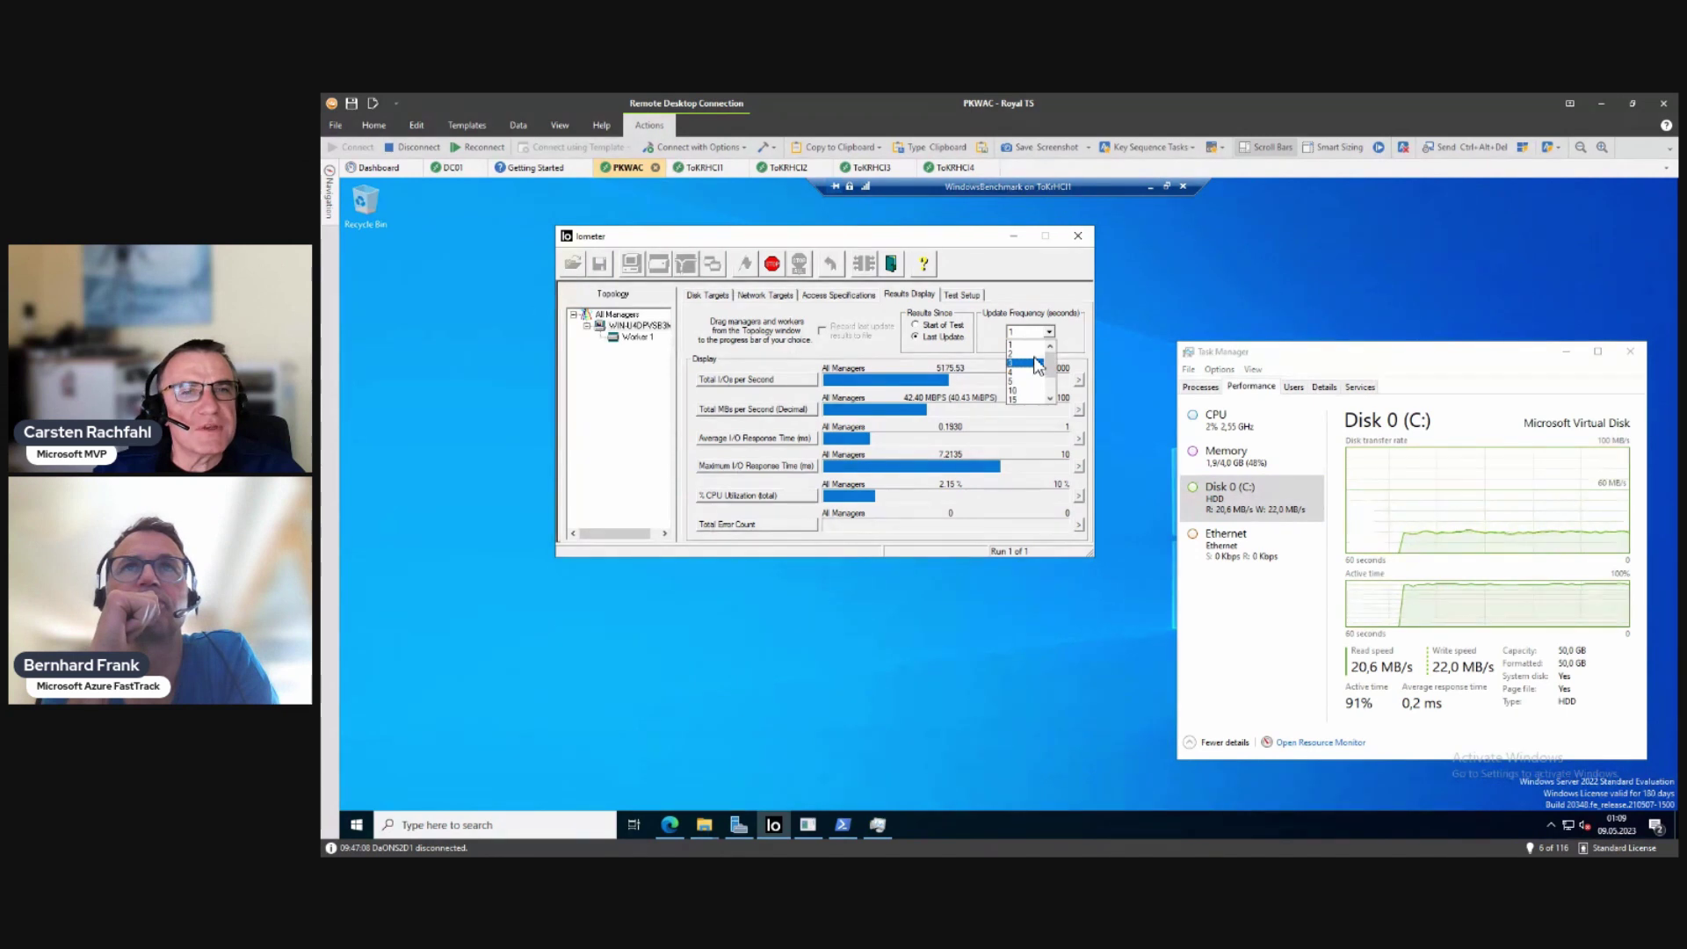
pyautogui.click(1027, 354)
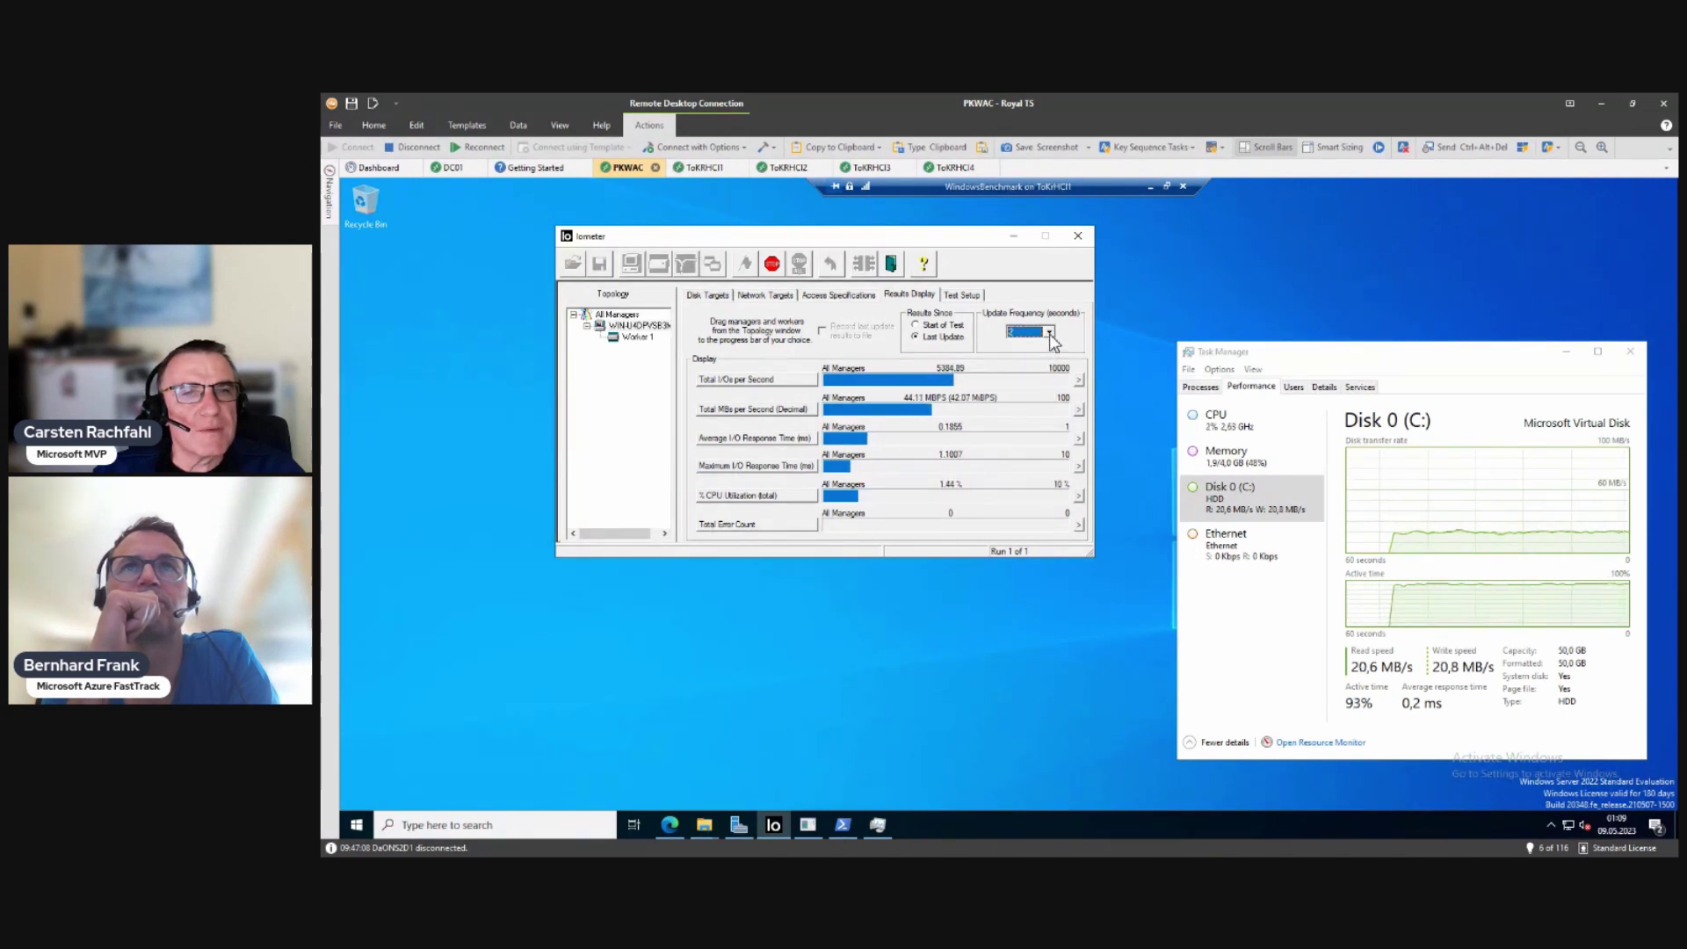
pyautogui.click(1049, 333)
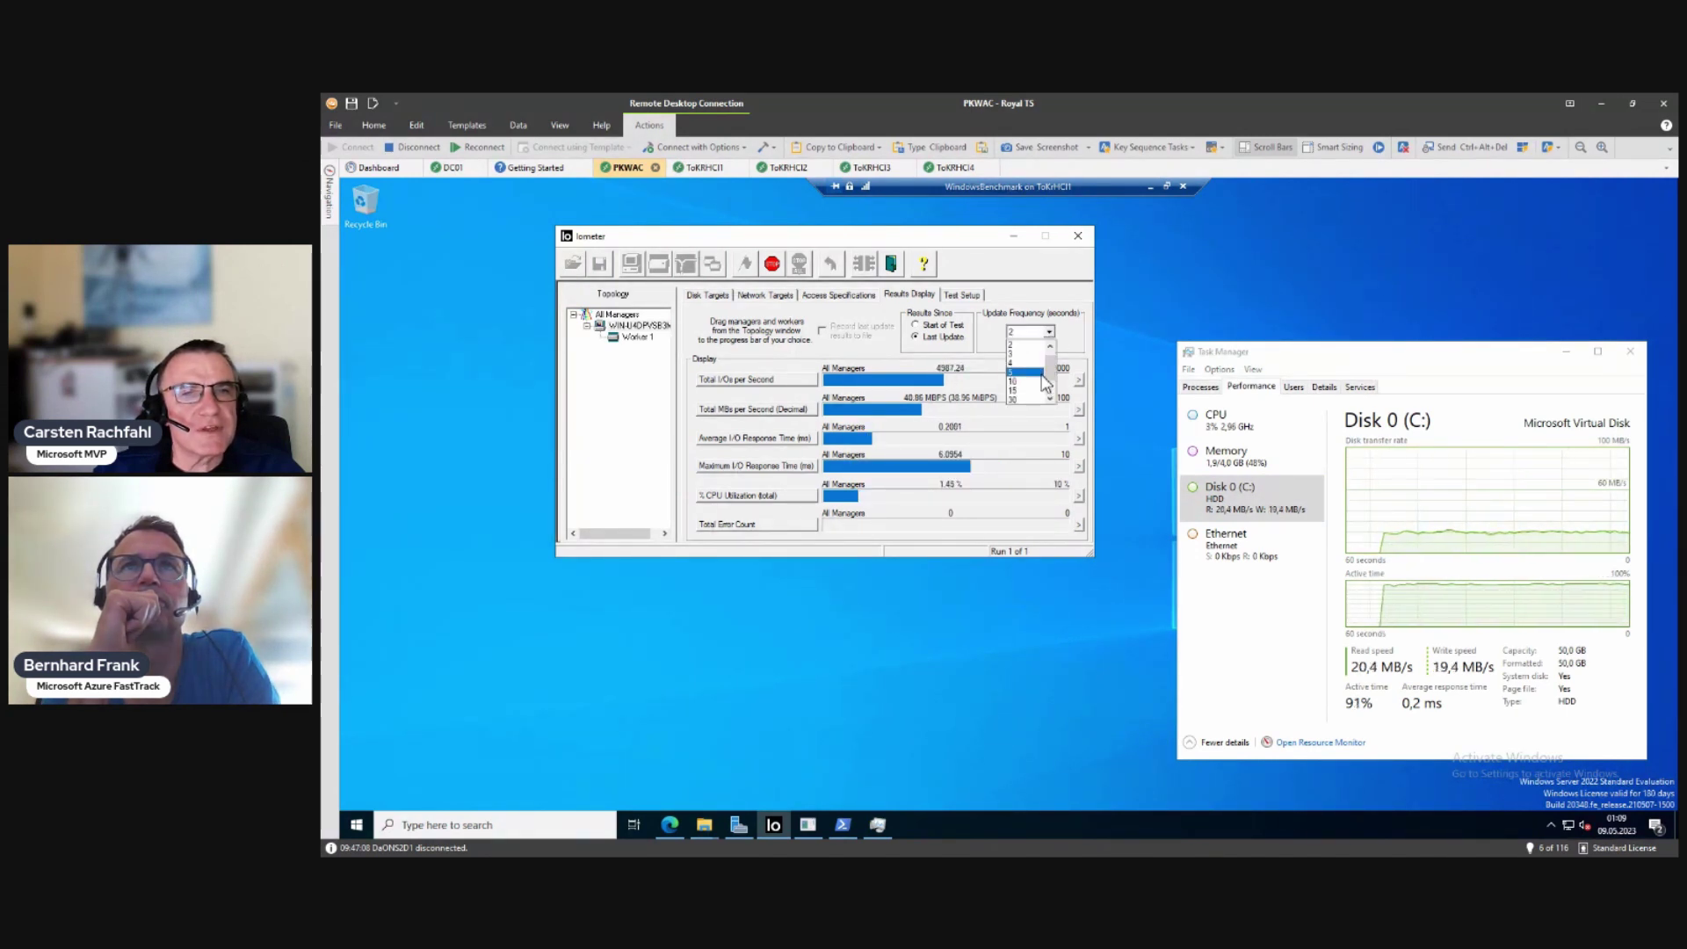
pyautogui.click(1043, 374)
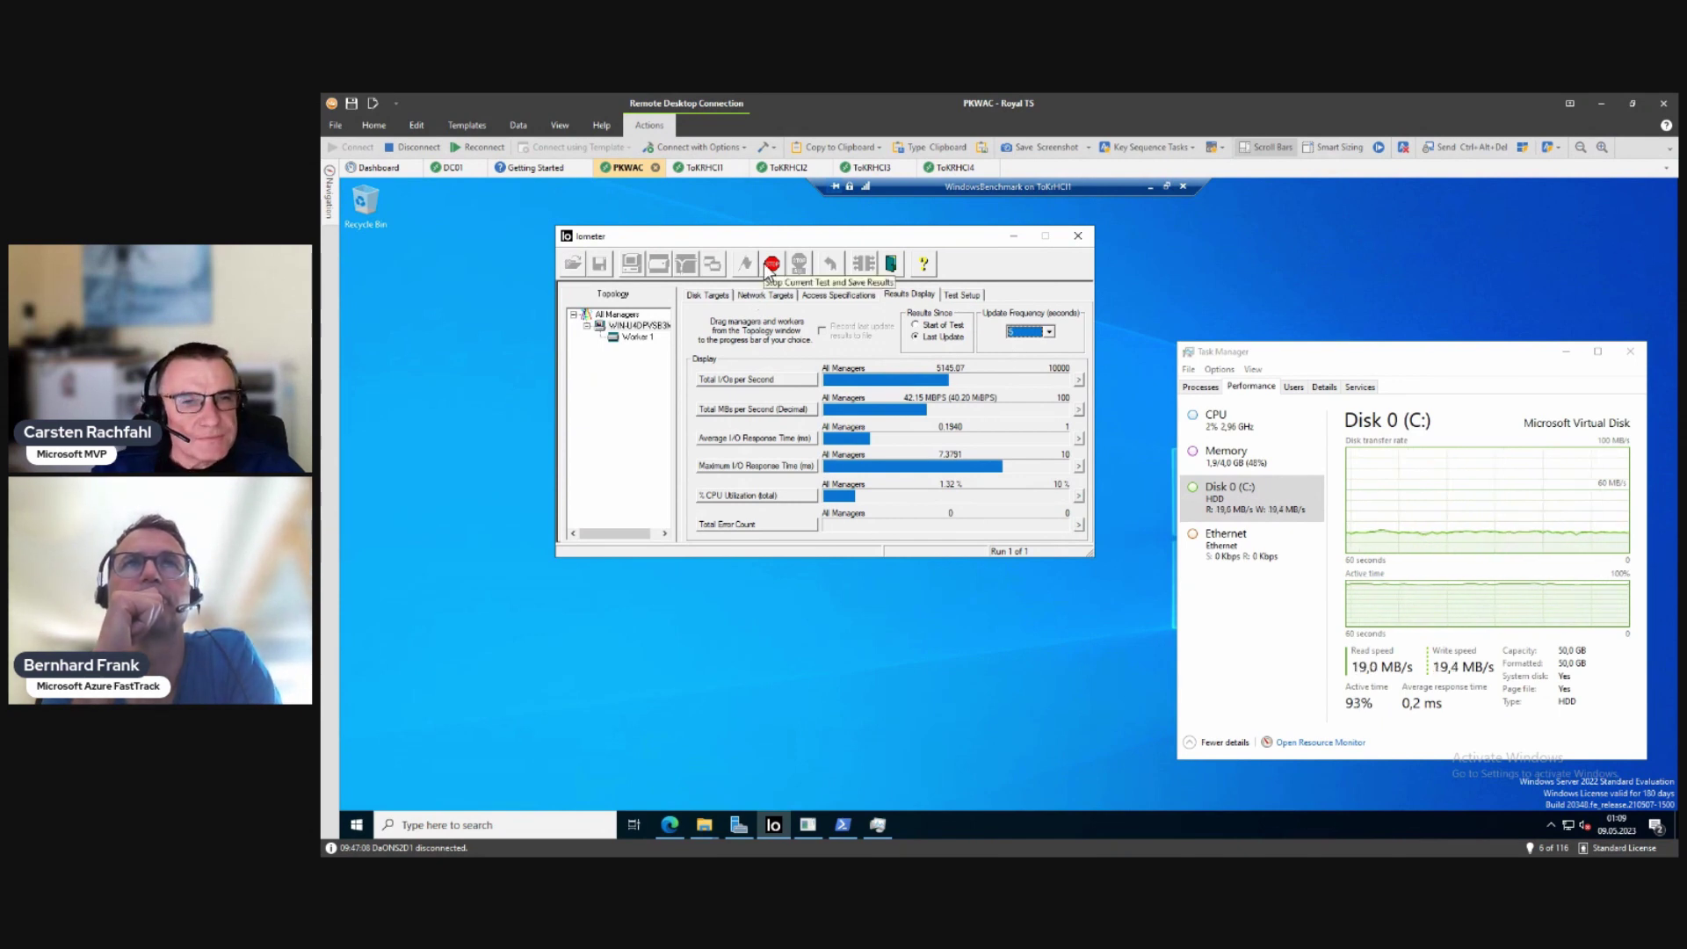
# Step: Stop the current test, set Worker 1's number of outstanding I/Os to 10 per target, and start the test again
pyautogui.click(770, 264)
pyautogui.click(723, 296)
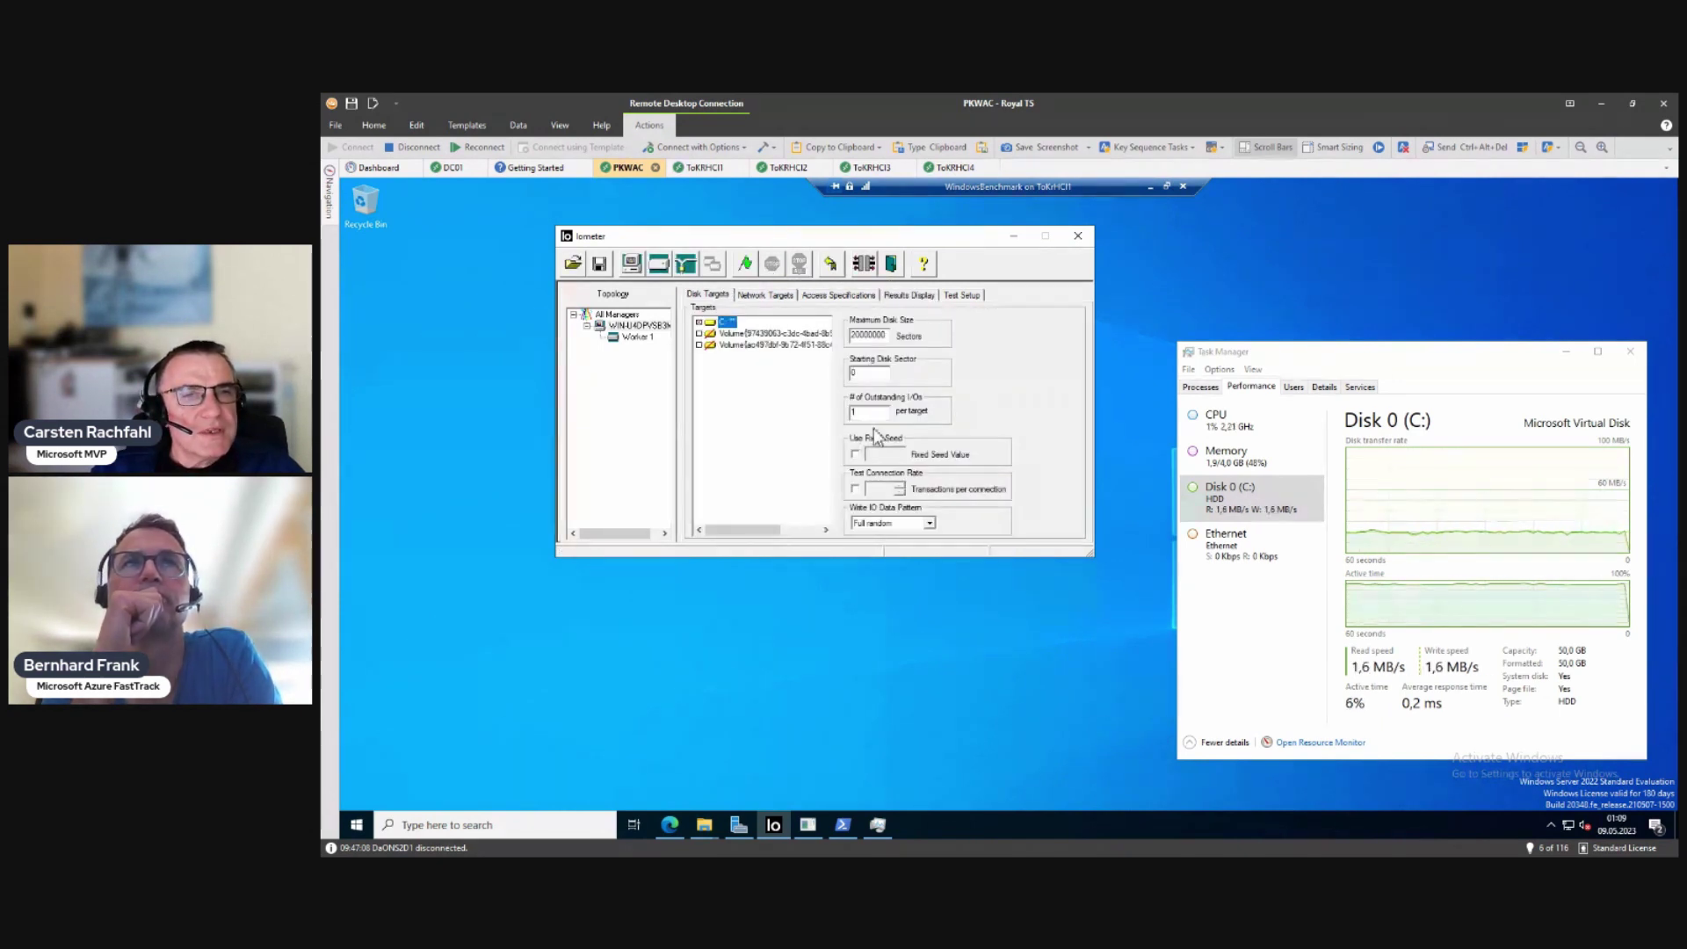
pyautogui.doubleClick(852, 412)
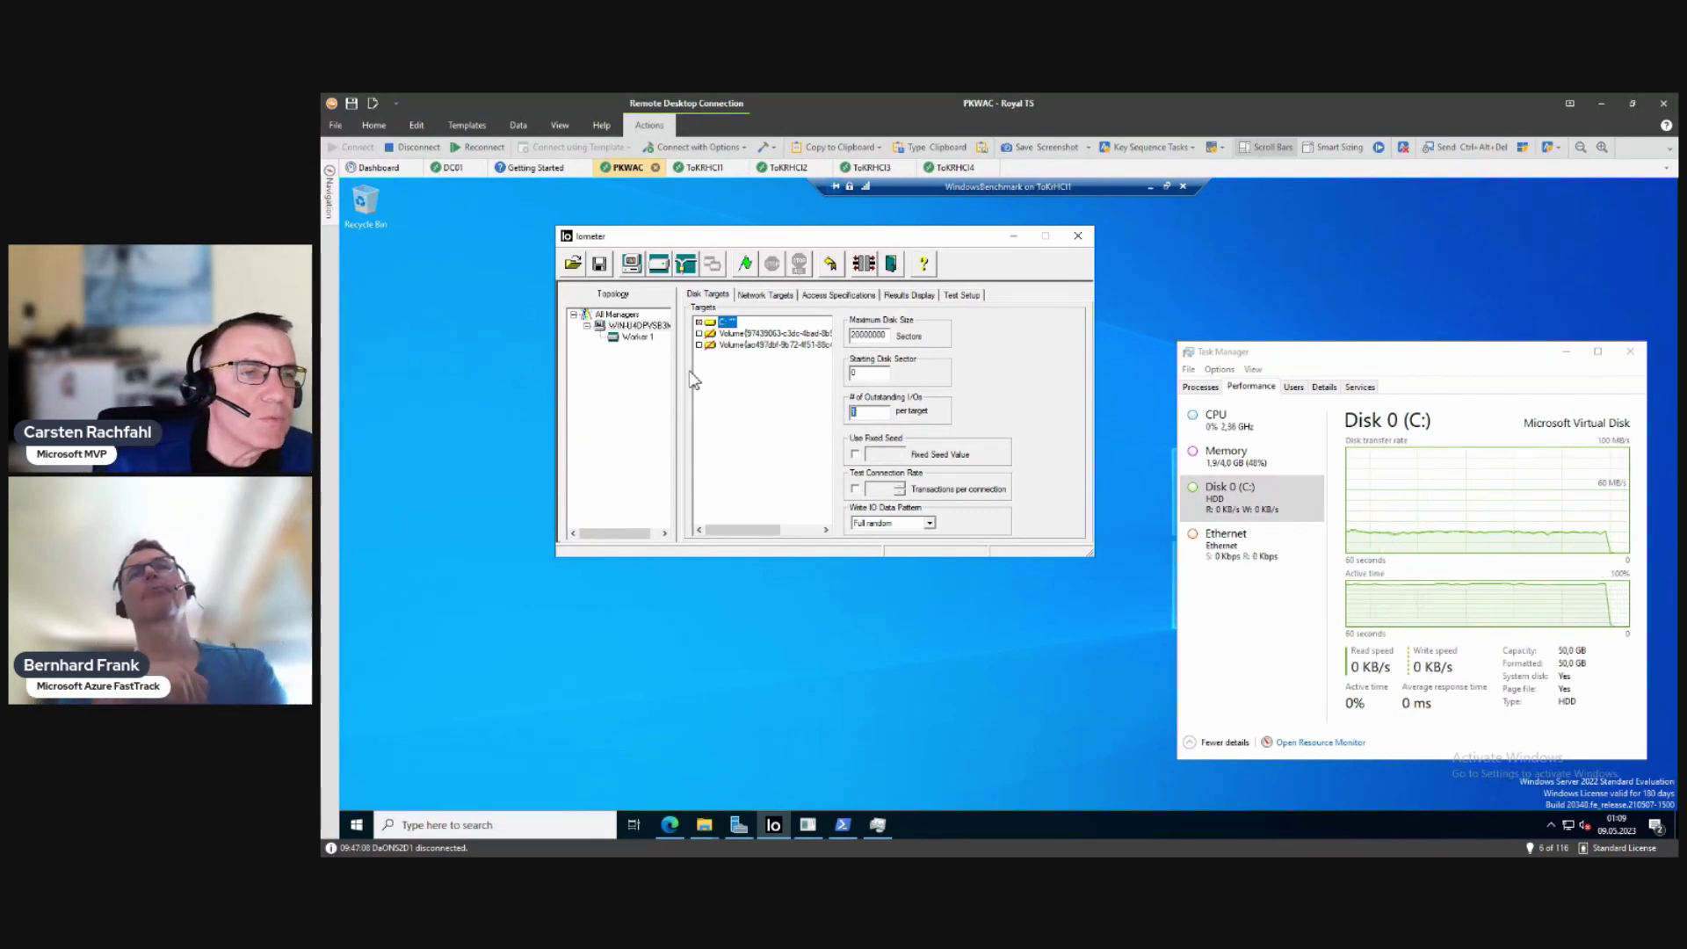
pyautogui.click(646, 341)
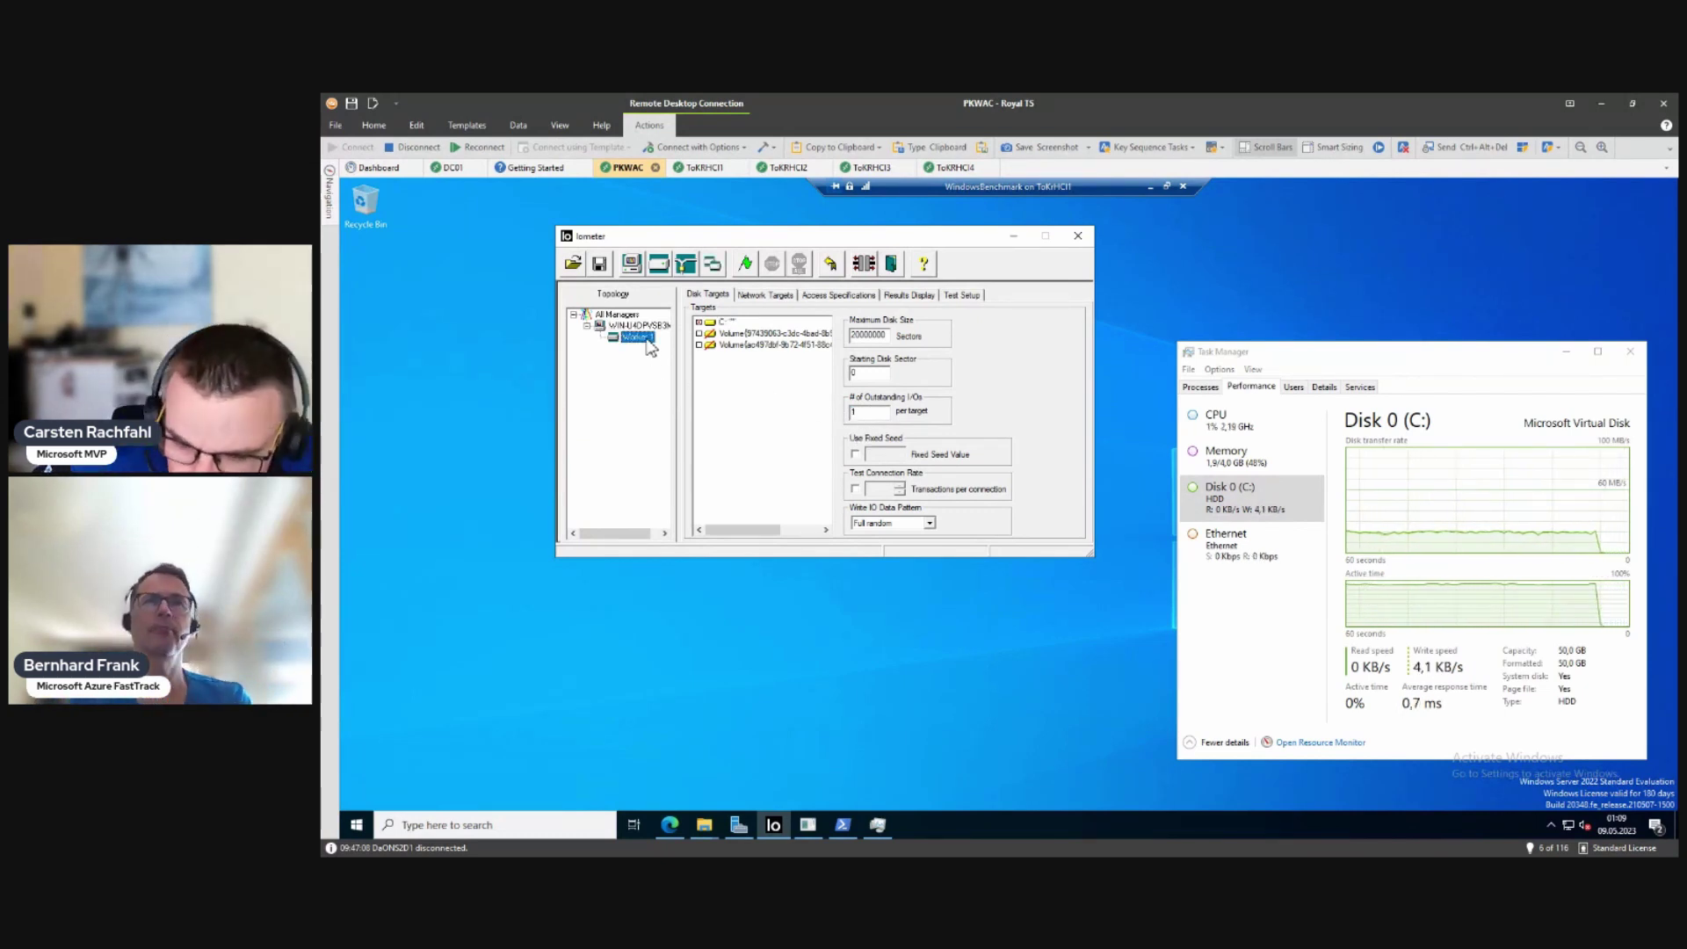
pyautogui.click(861, 415)
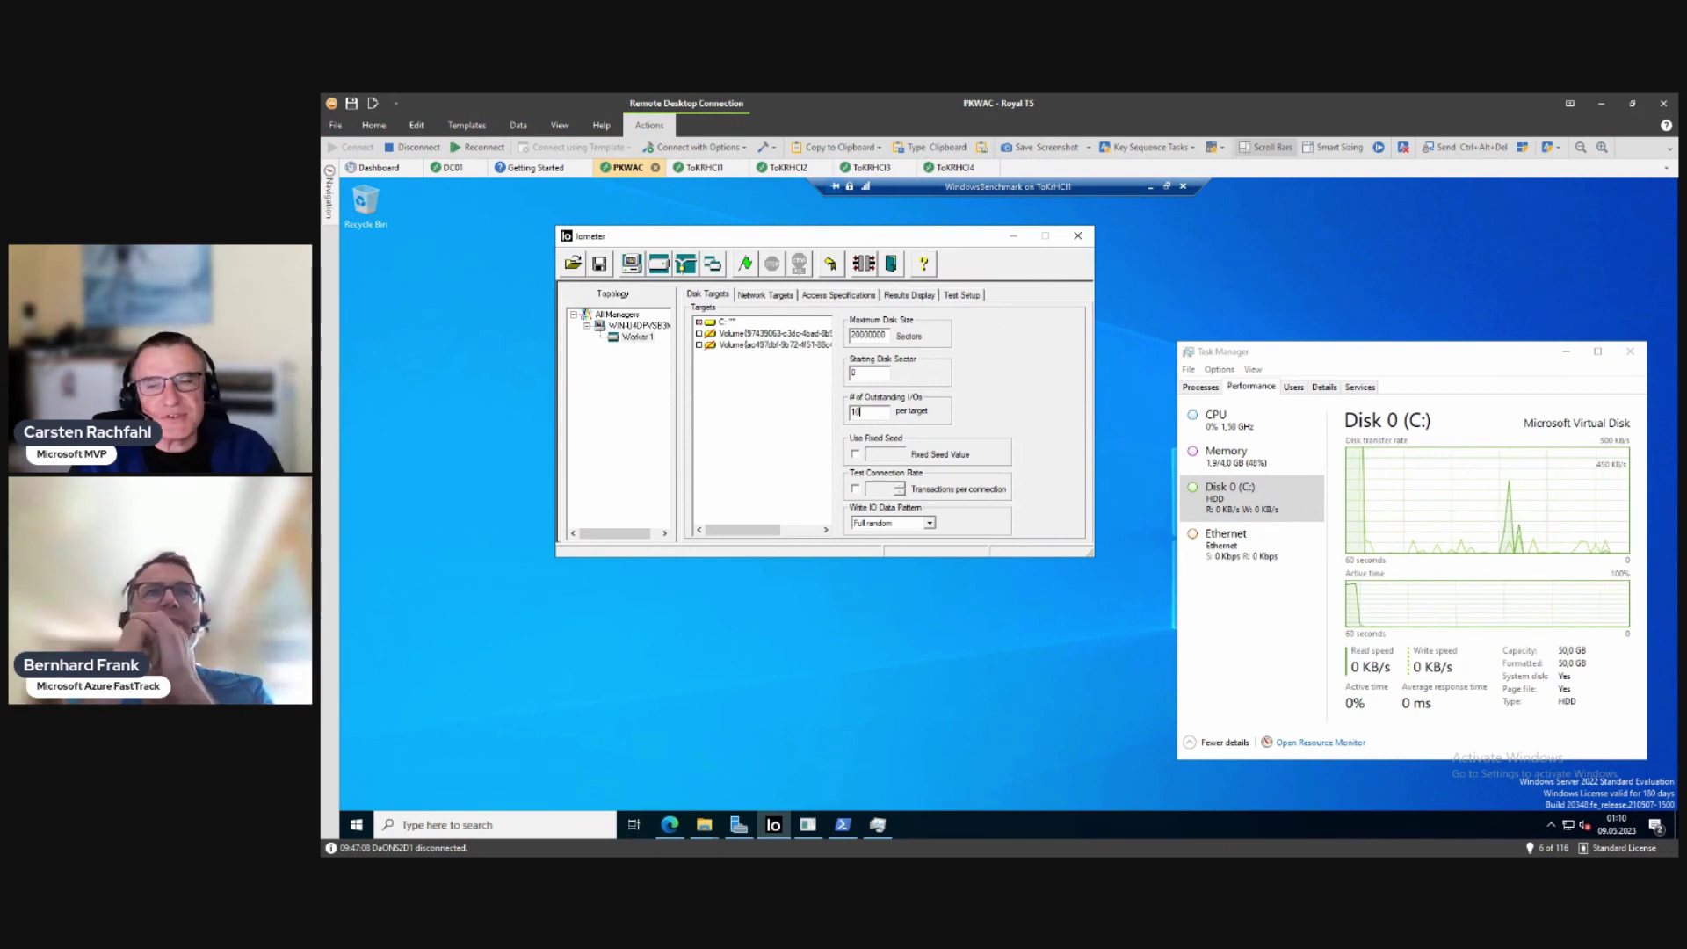
pyautogui.click(748, 263)
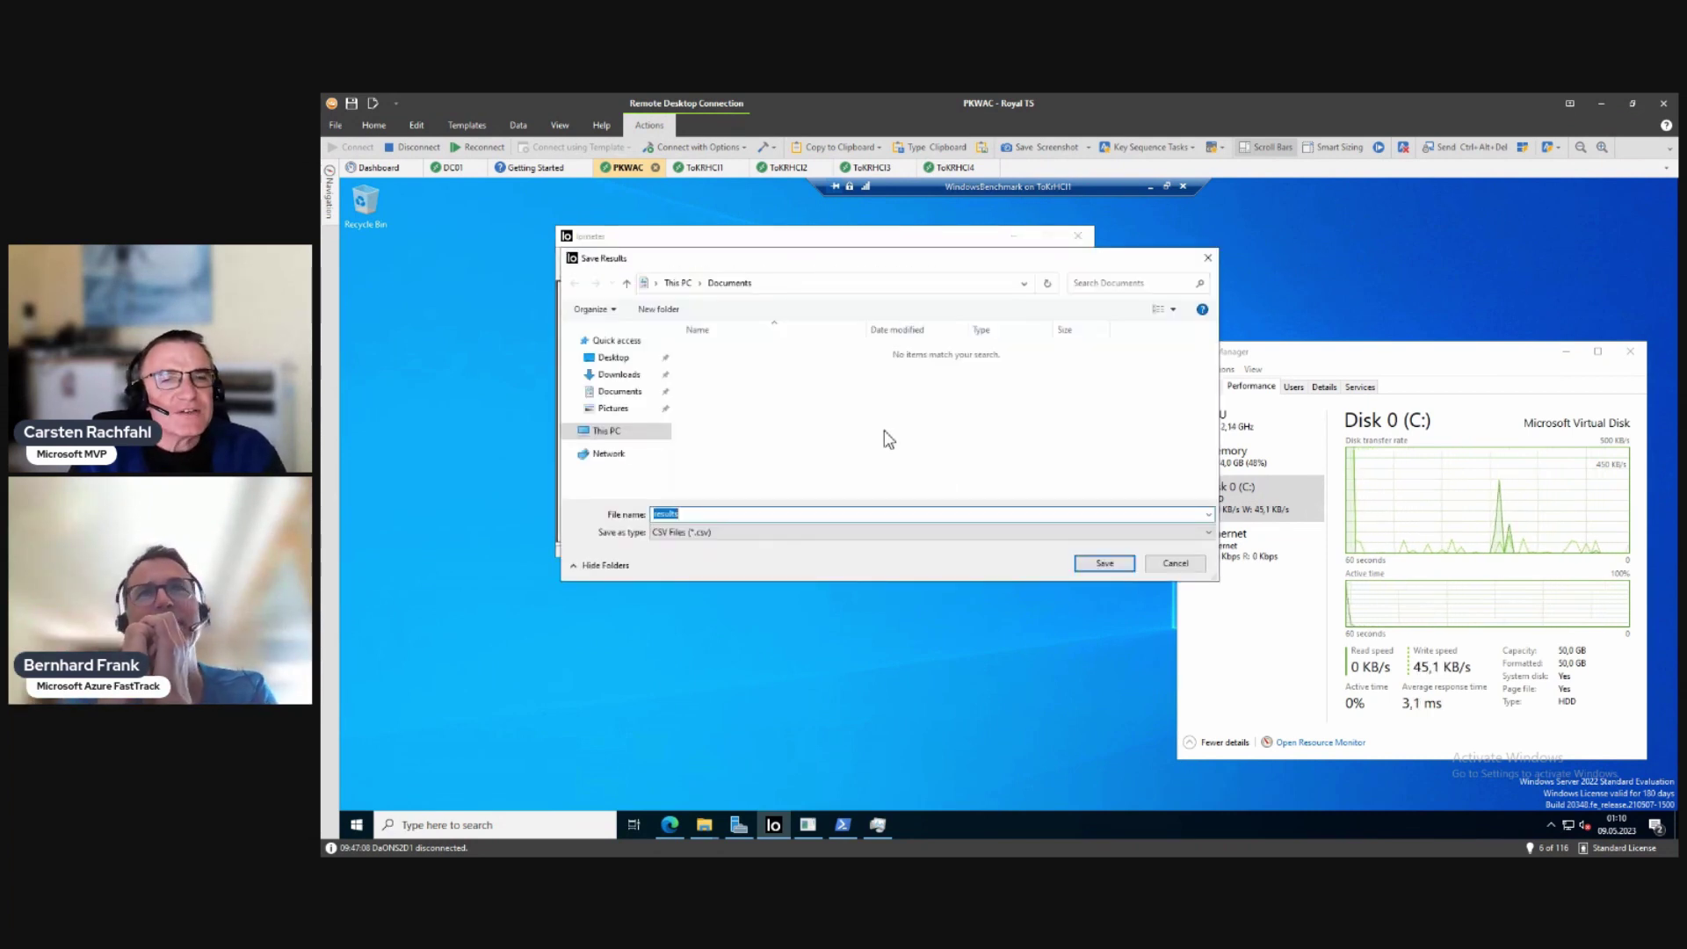
pyautogui.click(1151, 567)
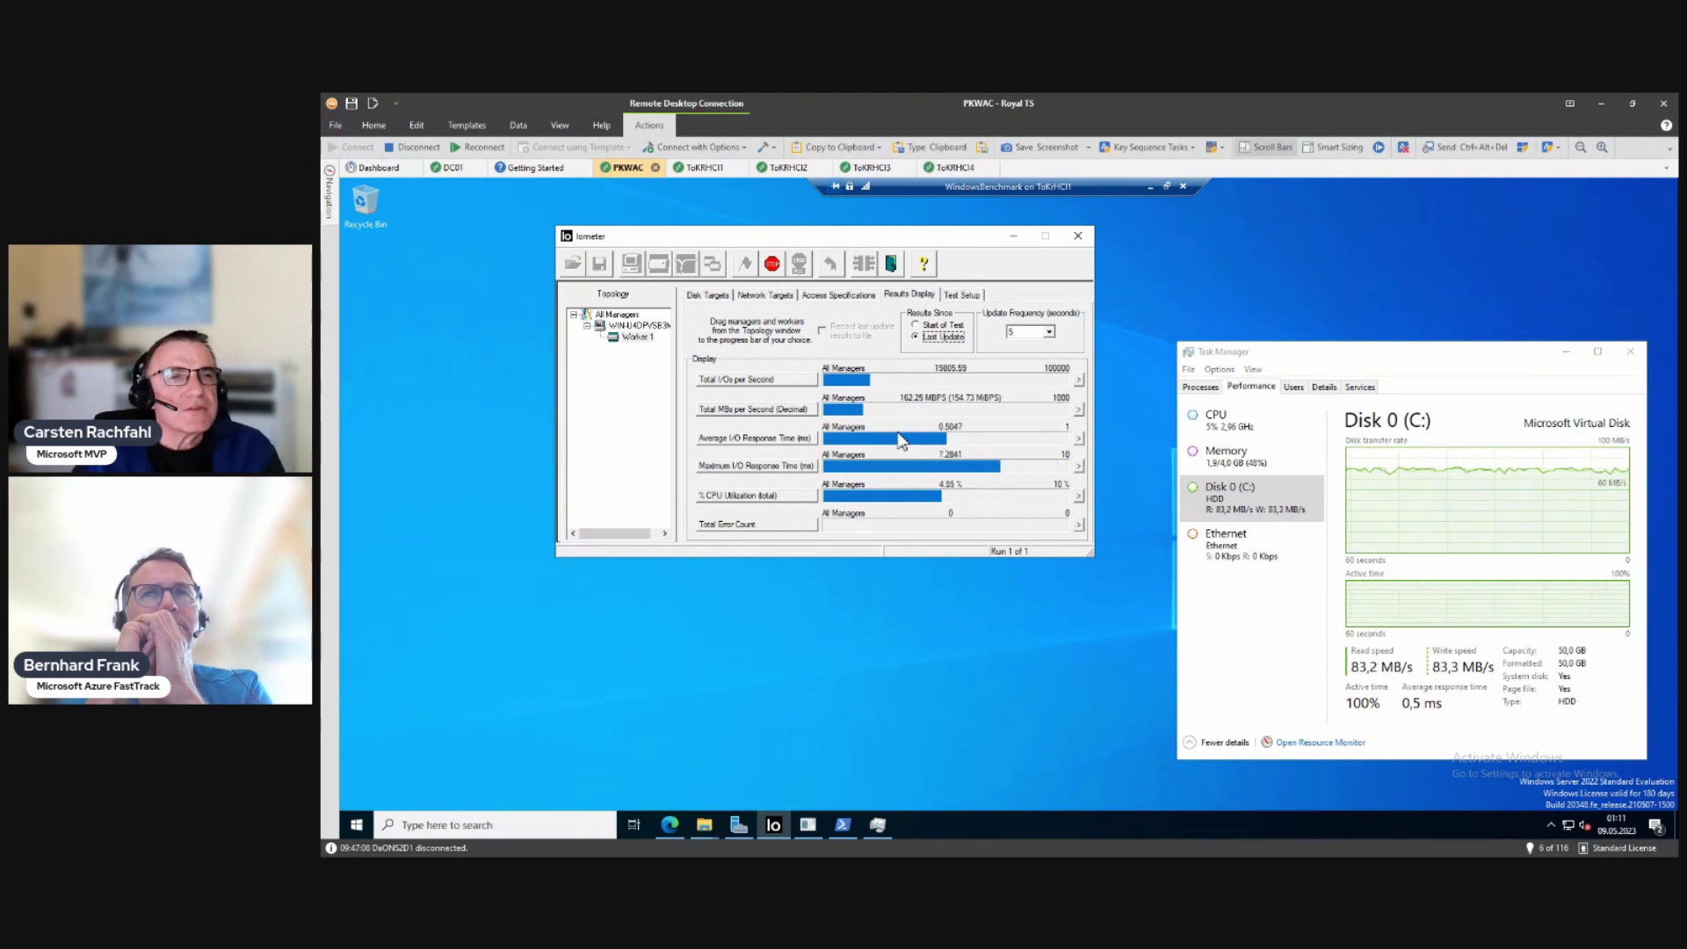
# Step: Stop the running test and load the saved iometer configuration file, replacing the current settings
pyautogui.click(777, 266)
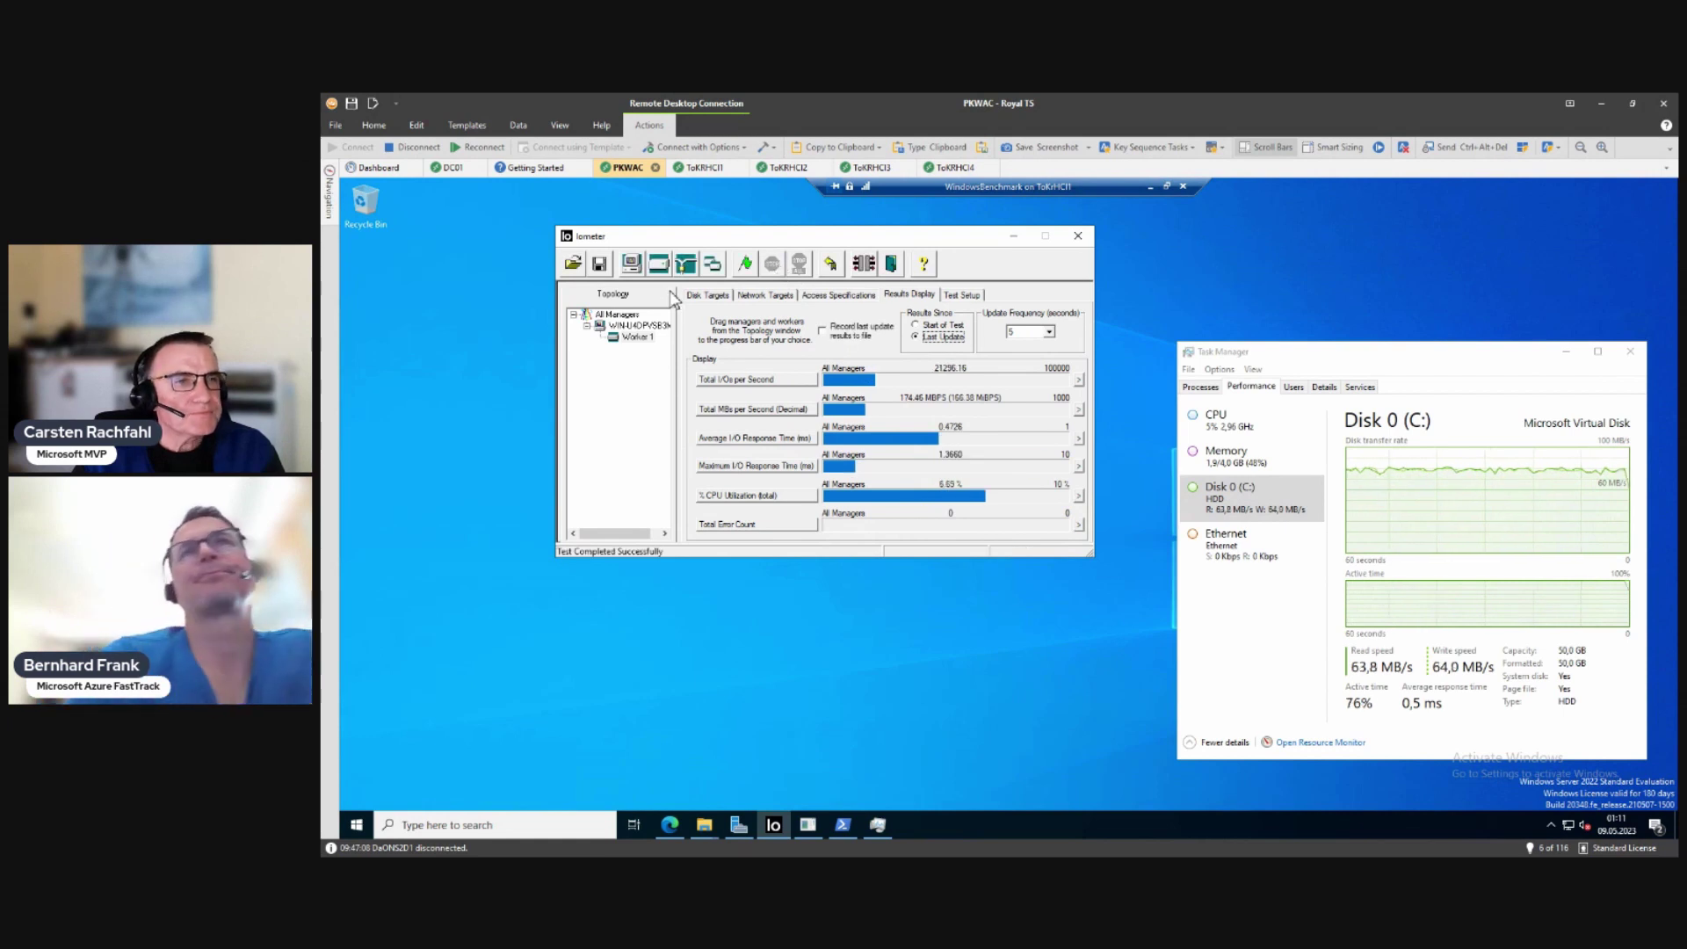
pyautogui.click(572, 267)
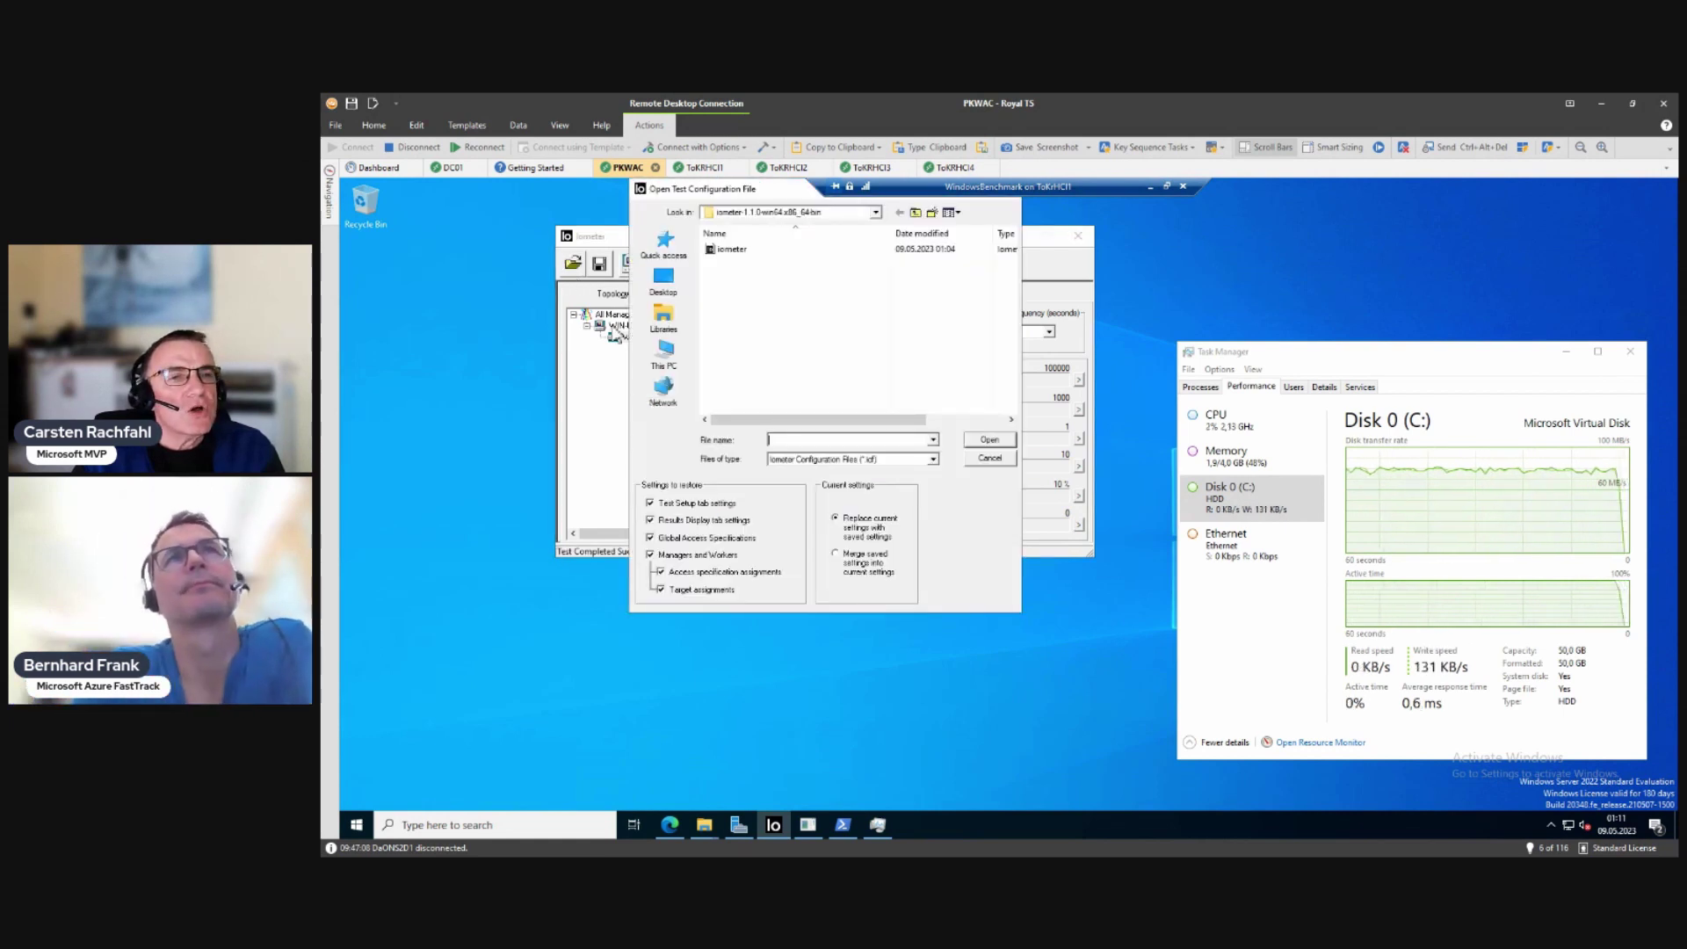
pyautogui.doubleClick(743, 253)
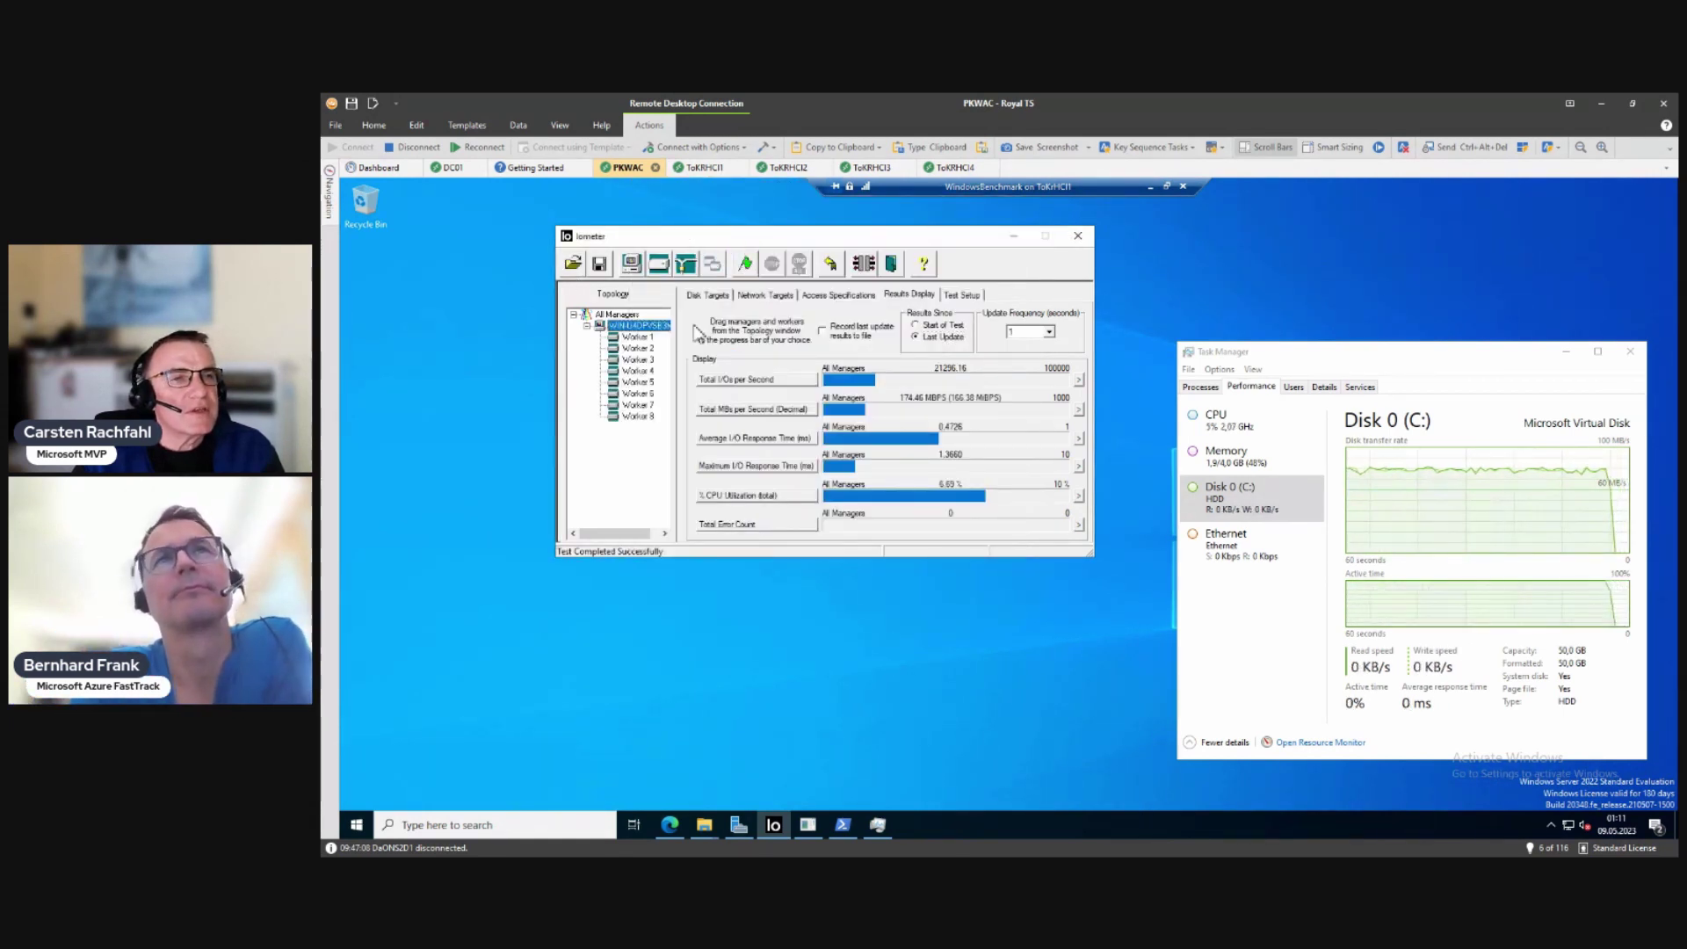
# Step: Try to set Worker 8's number of outstanding I/Os to 10 per target and start the test without saving a results file
pyautogui.click(637, 337)
pyautogui.click(638, 417)
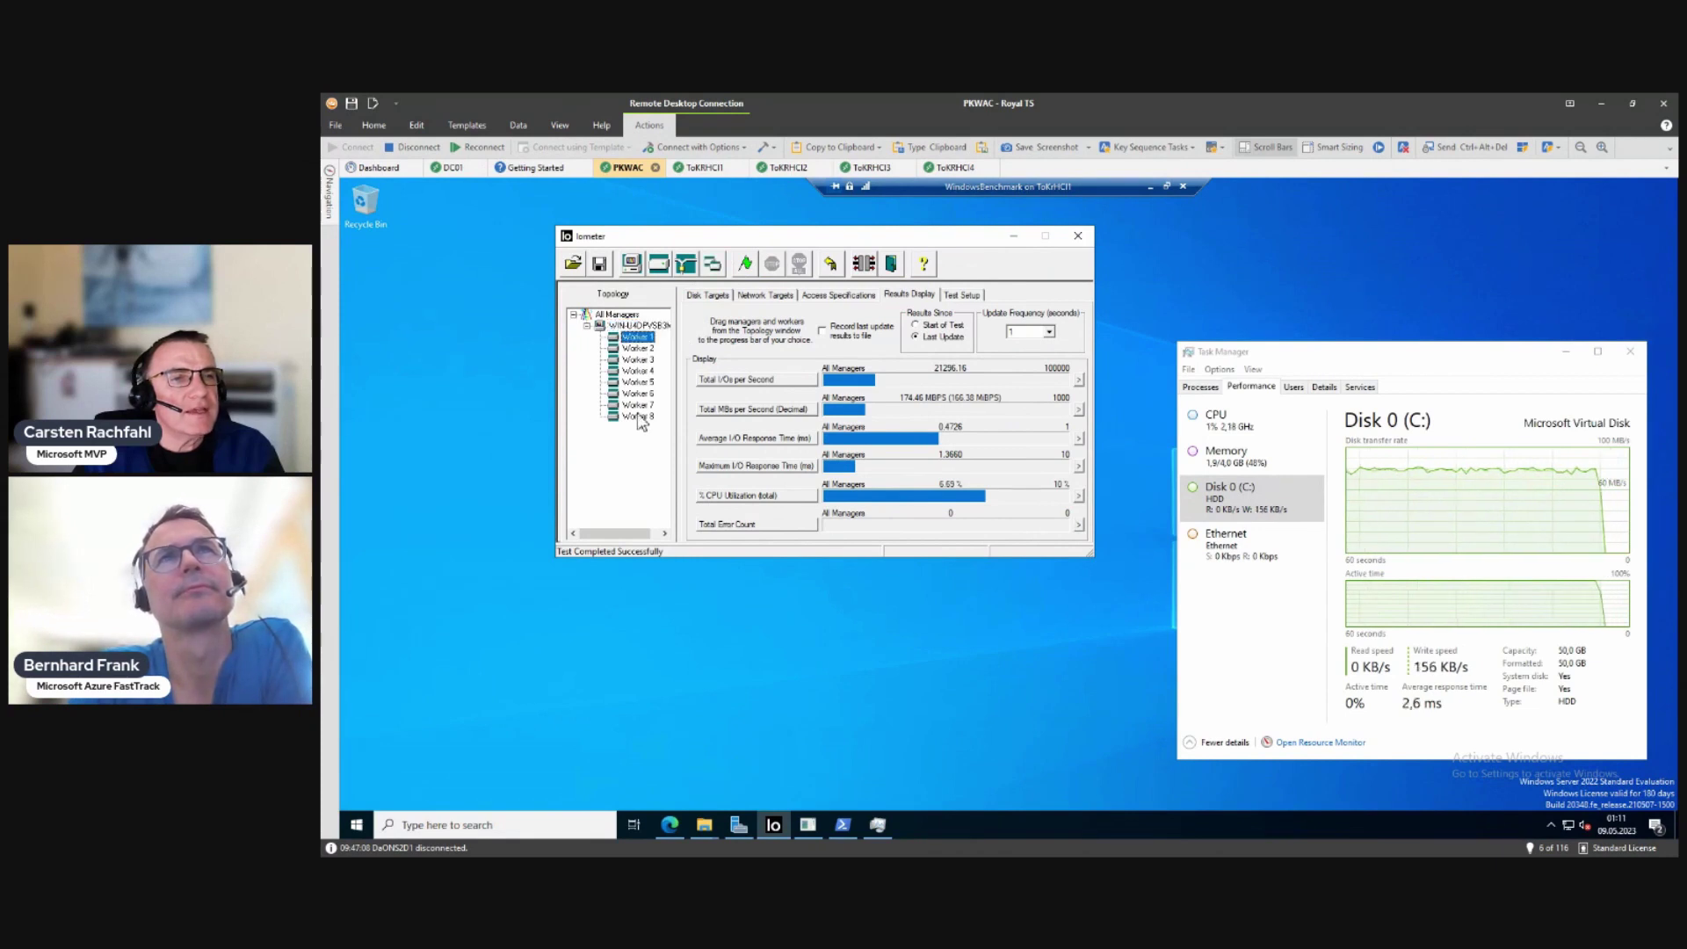
pyautogui.click(709, 296)
pyautogui.click(868, 412)
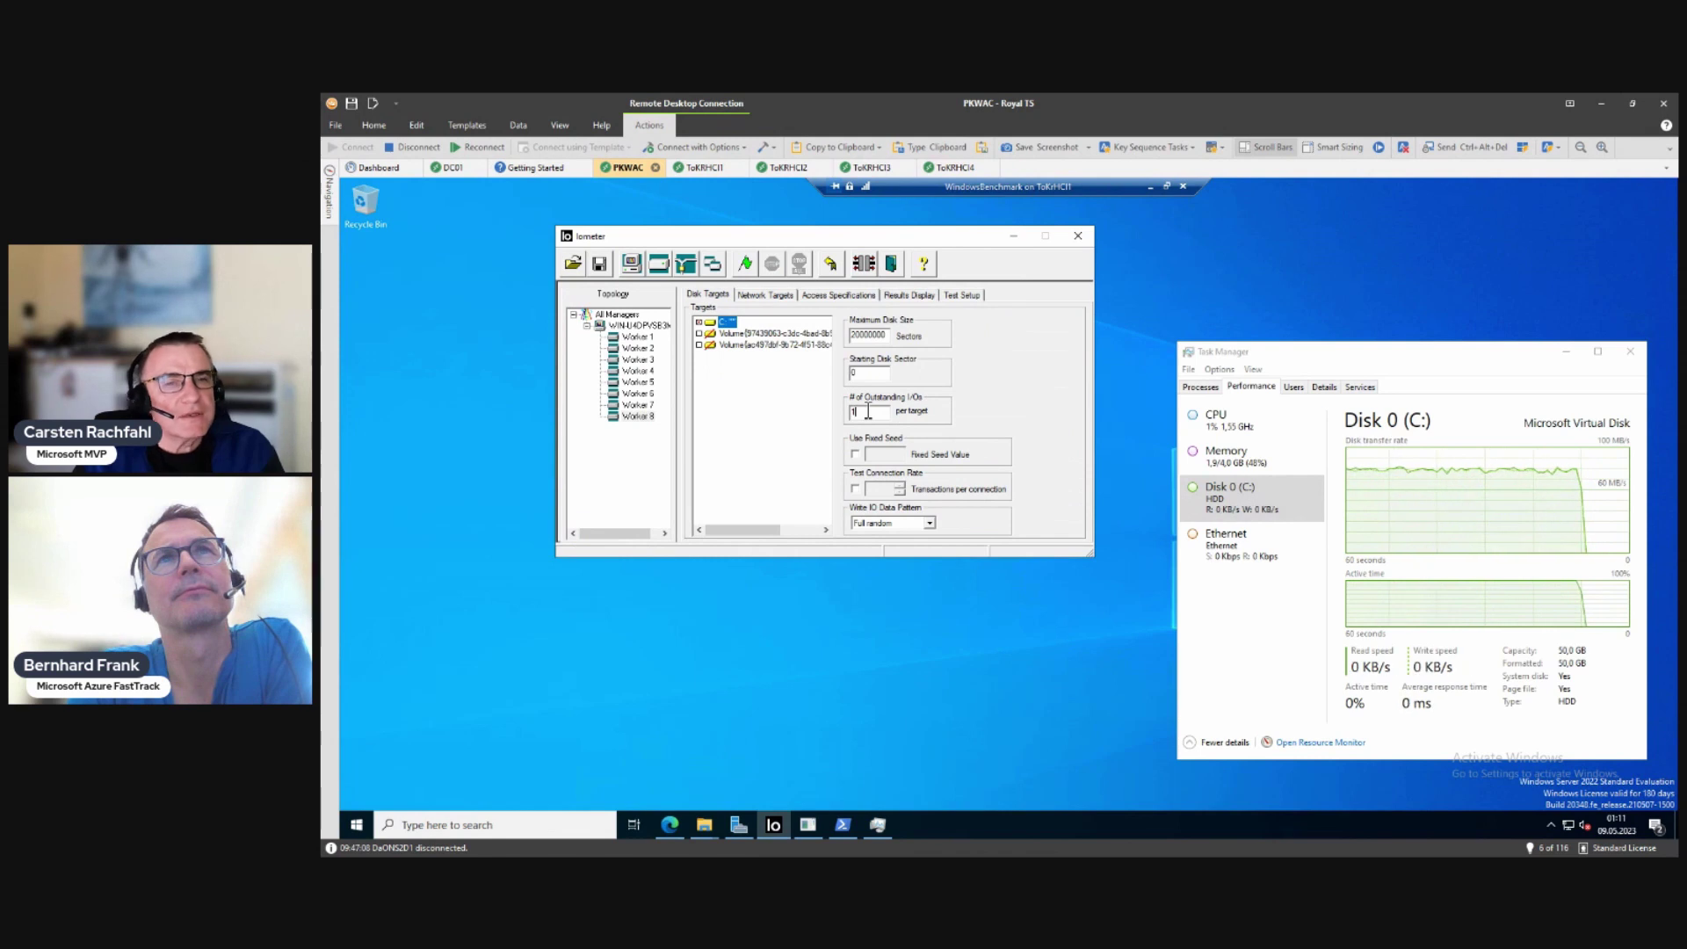
pyautogui.write('0')
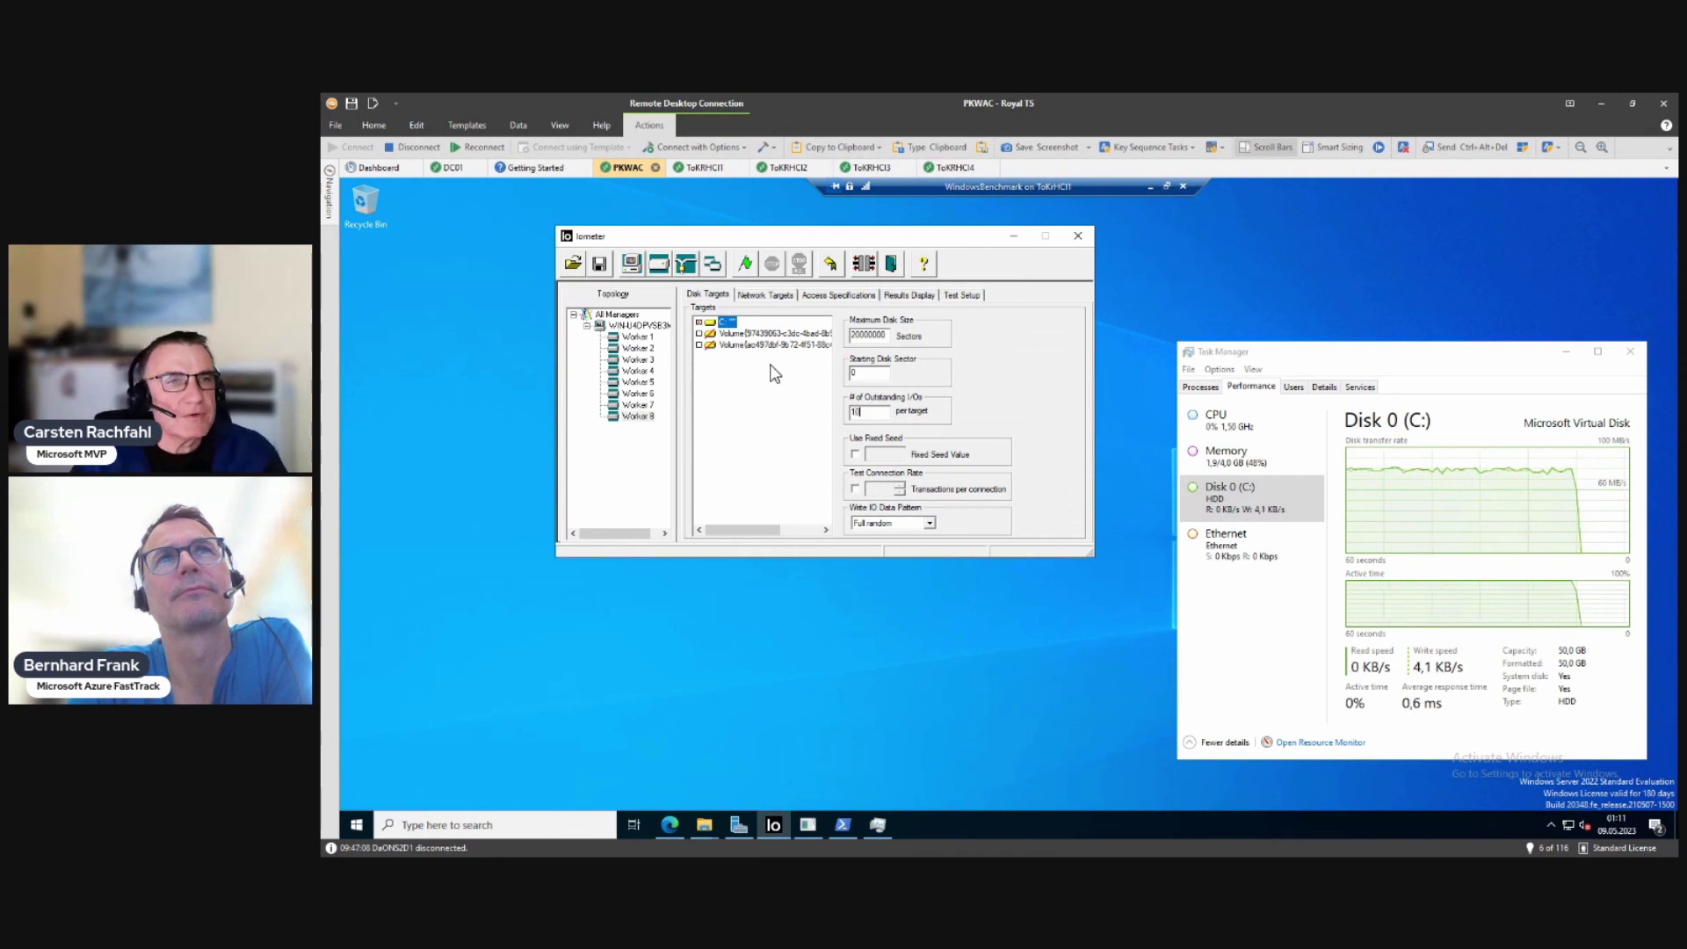
pyautogui.click(745, 263)
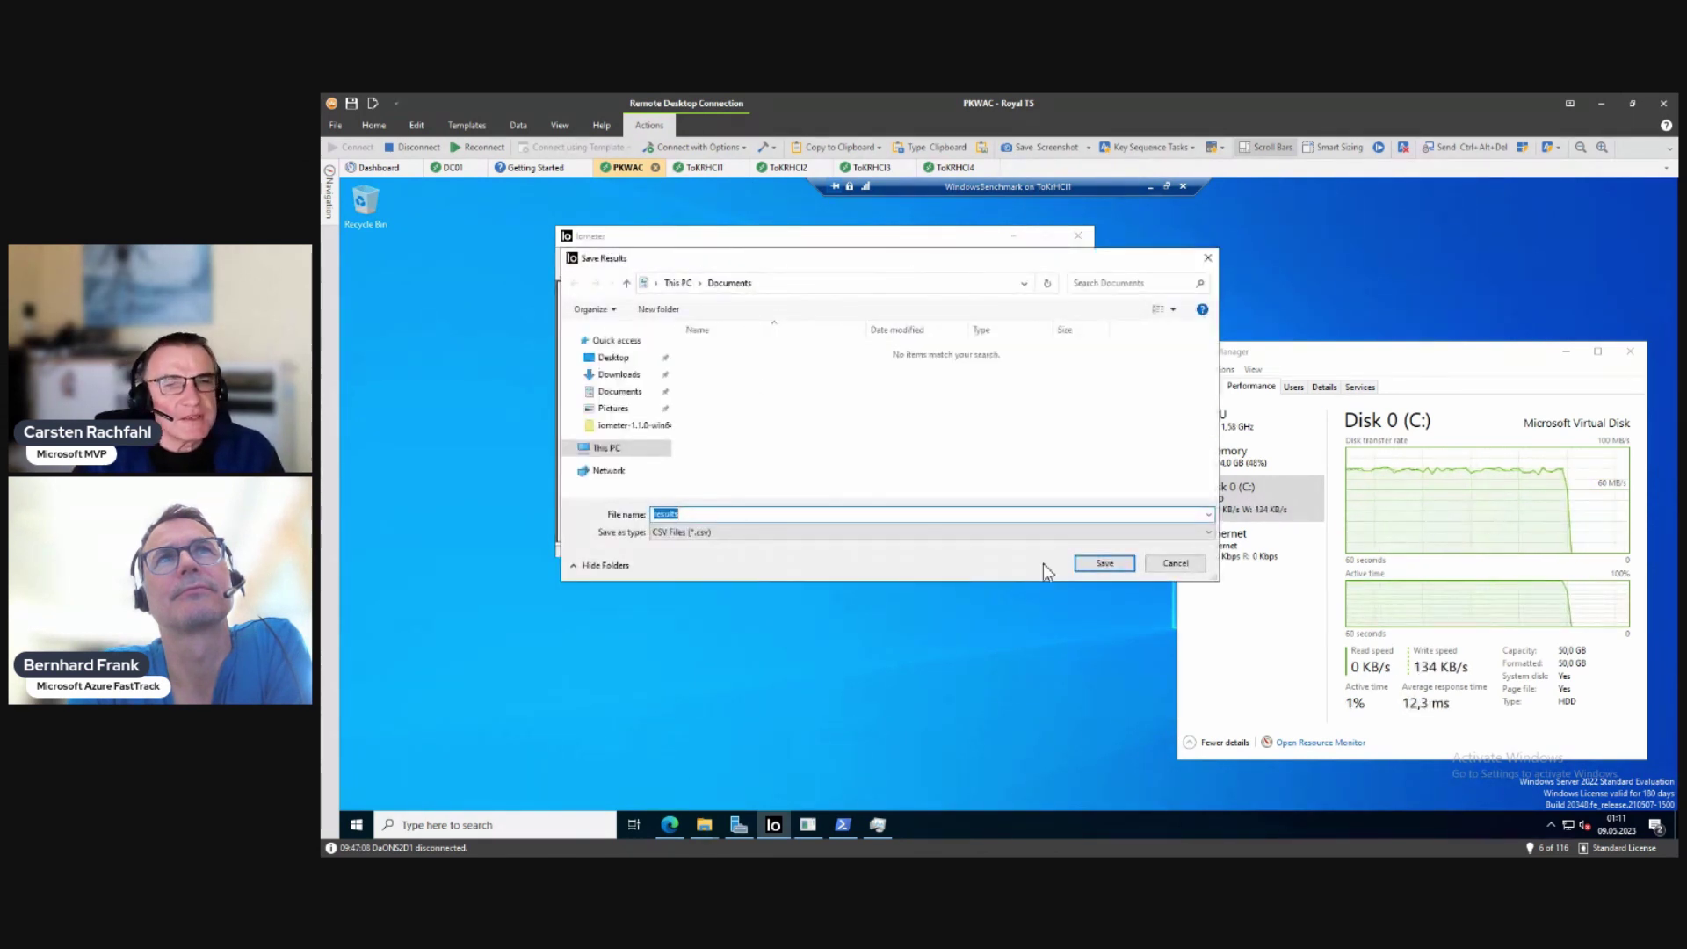
pyautogui.click(1165, 559)
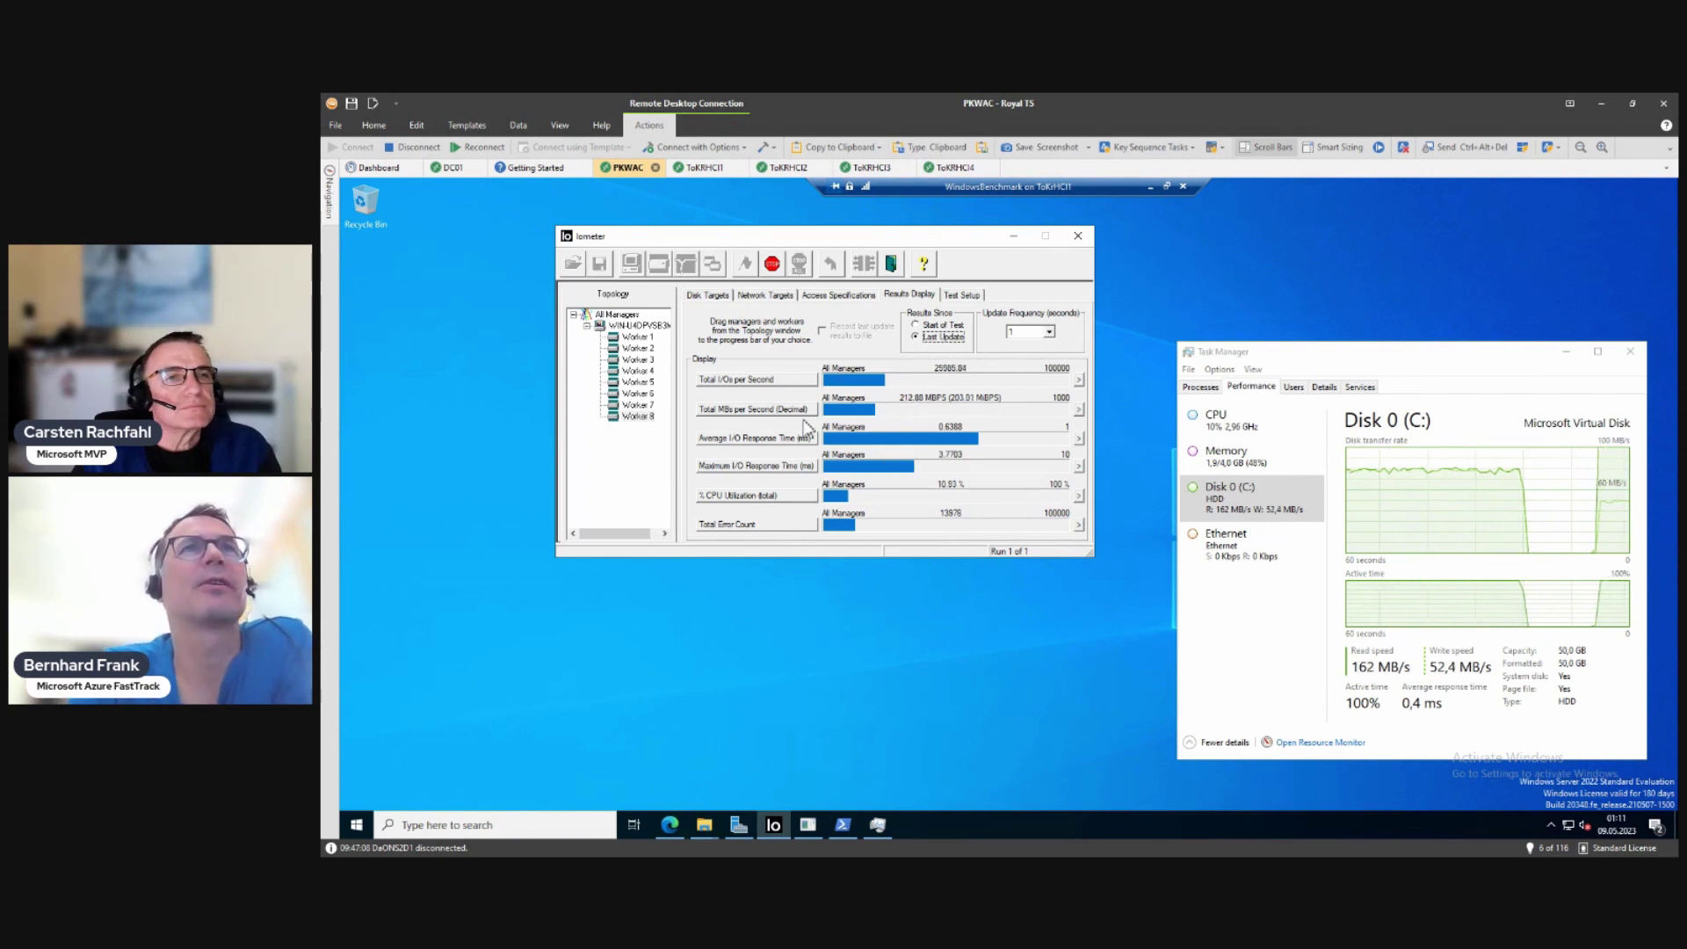
# Step: Stop the test and check the outstanding I/Os settings of the manager, Worker 1 and Worker 2
pyautogui.click(772, 265)
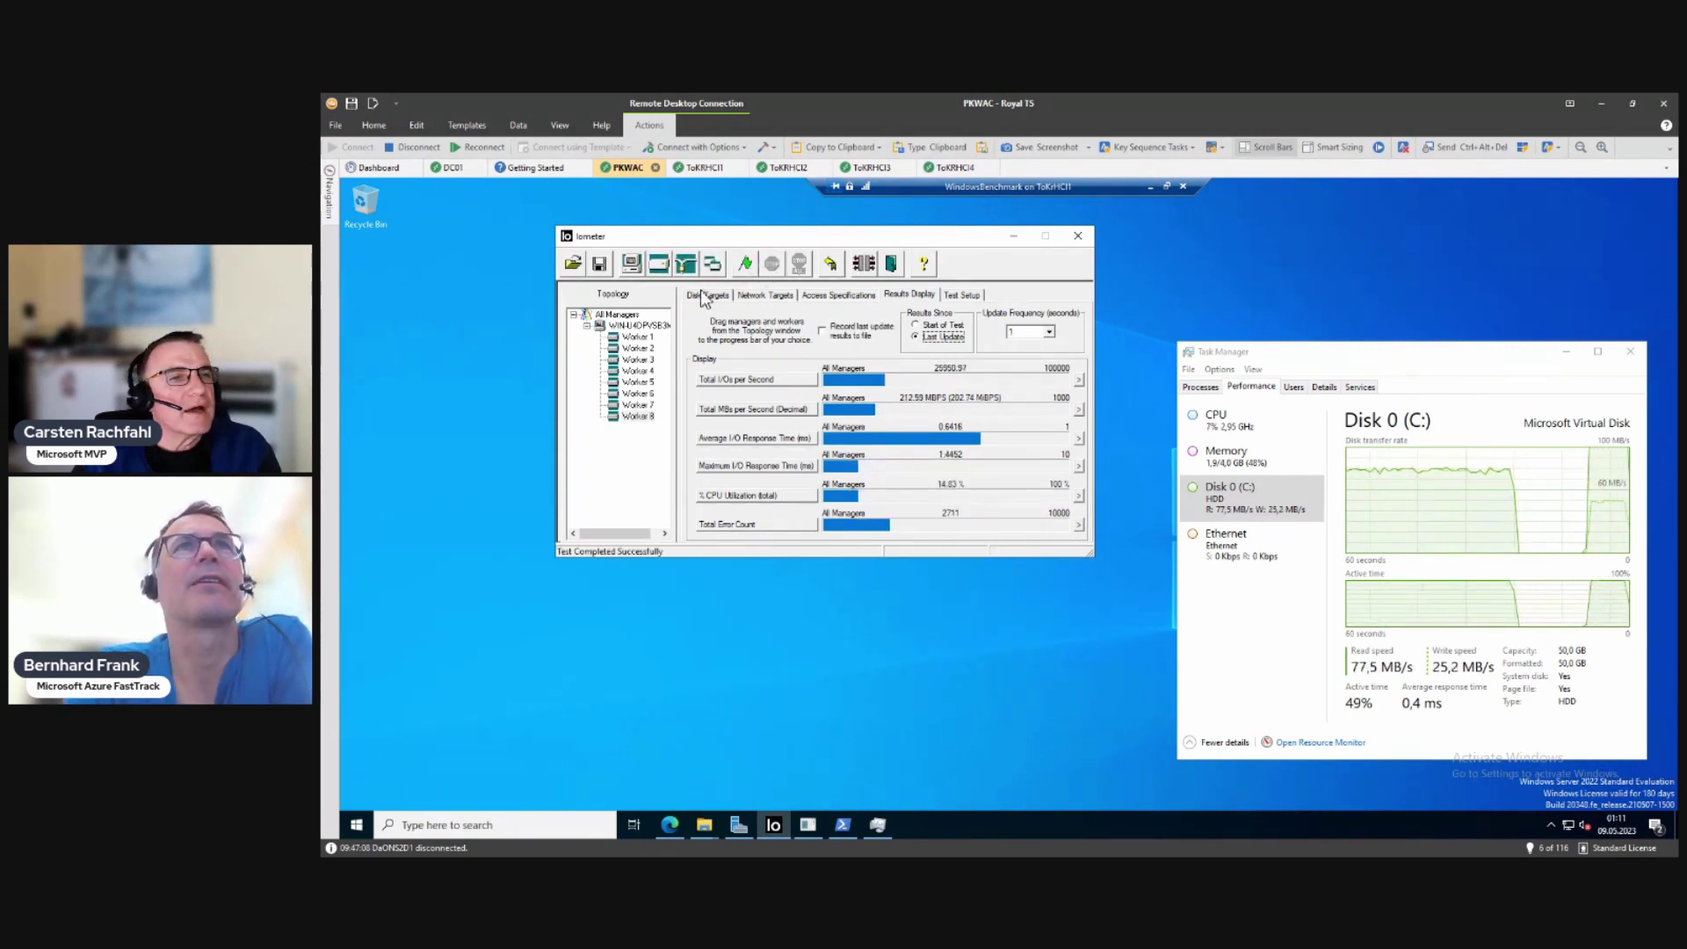
pyautogui.click(709, 296)
pyautogui.click(629, 326)
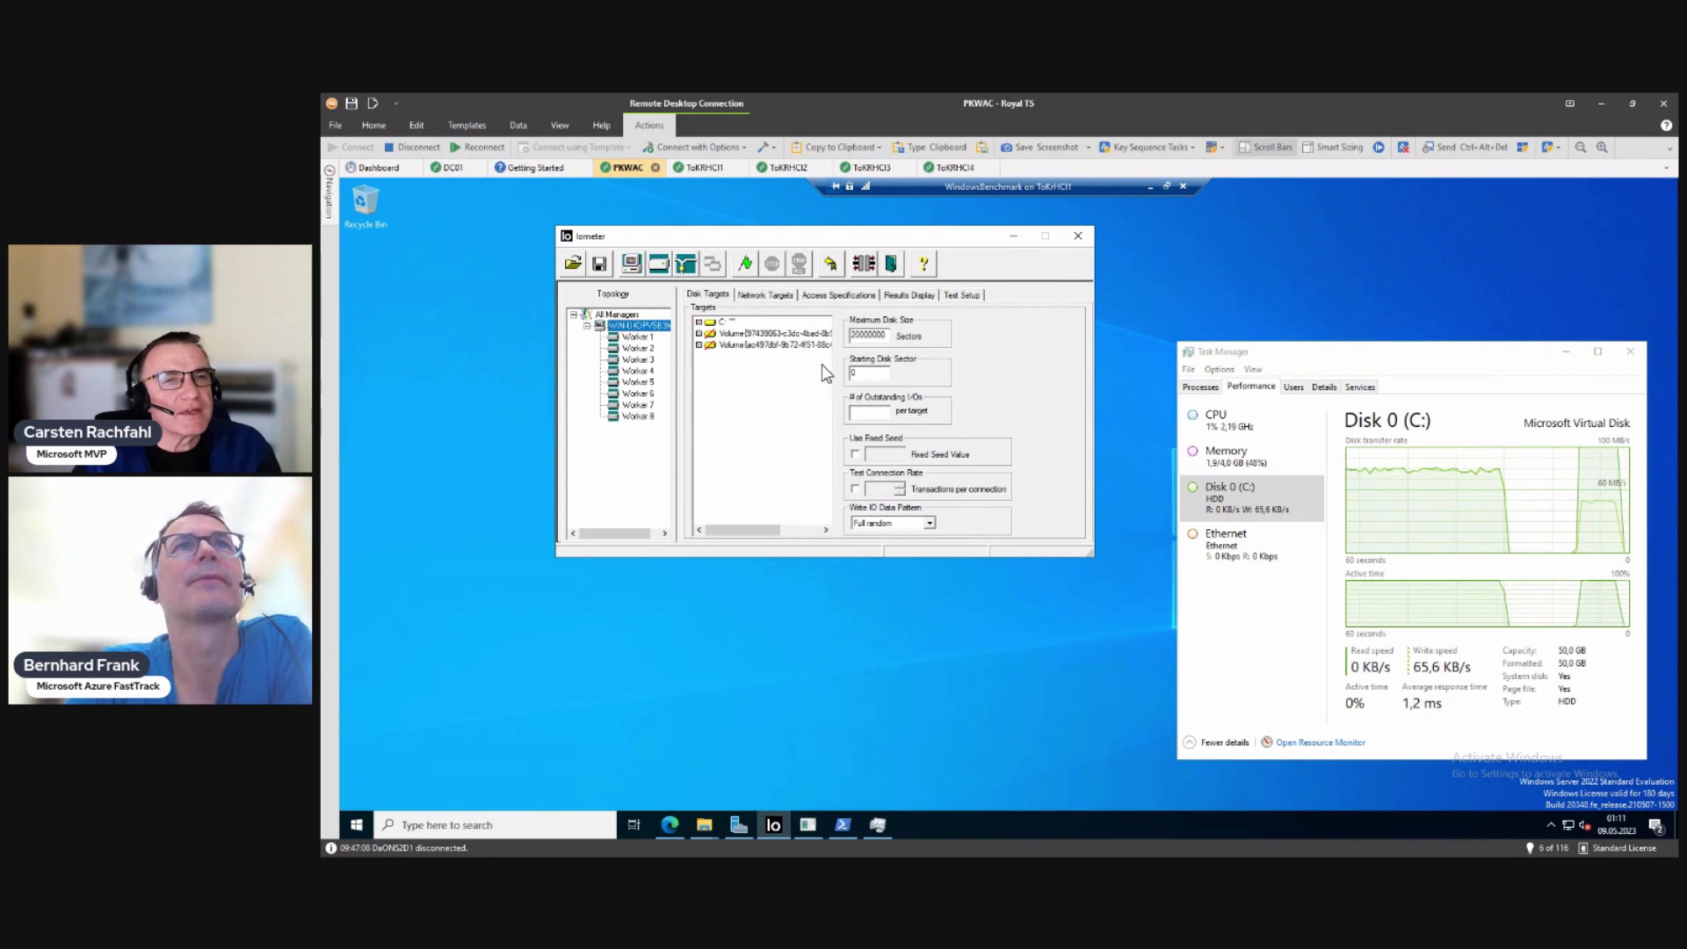
pyautogui.click(627, 339)
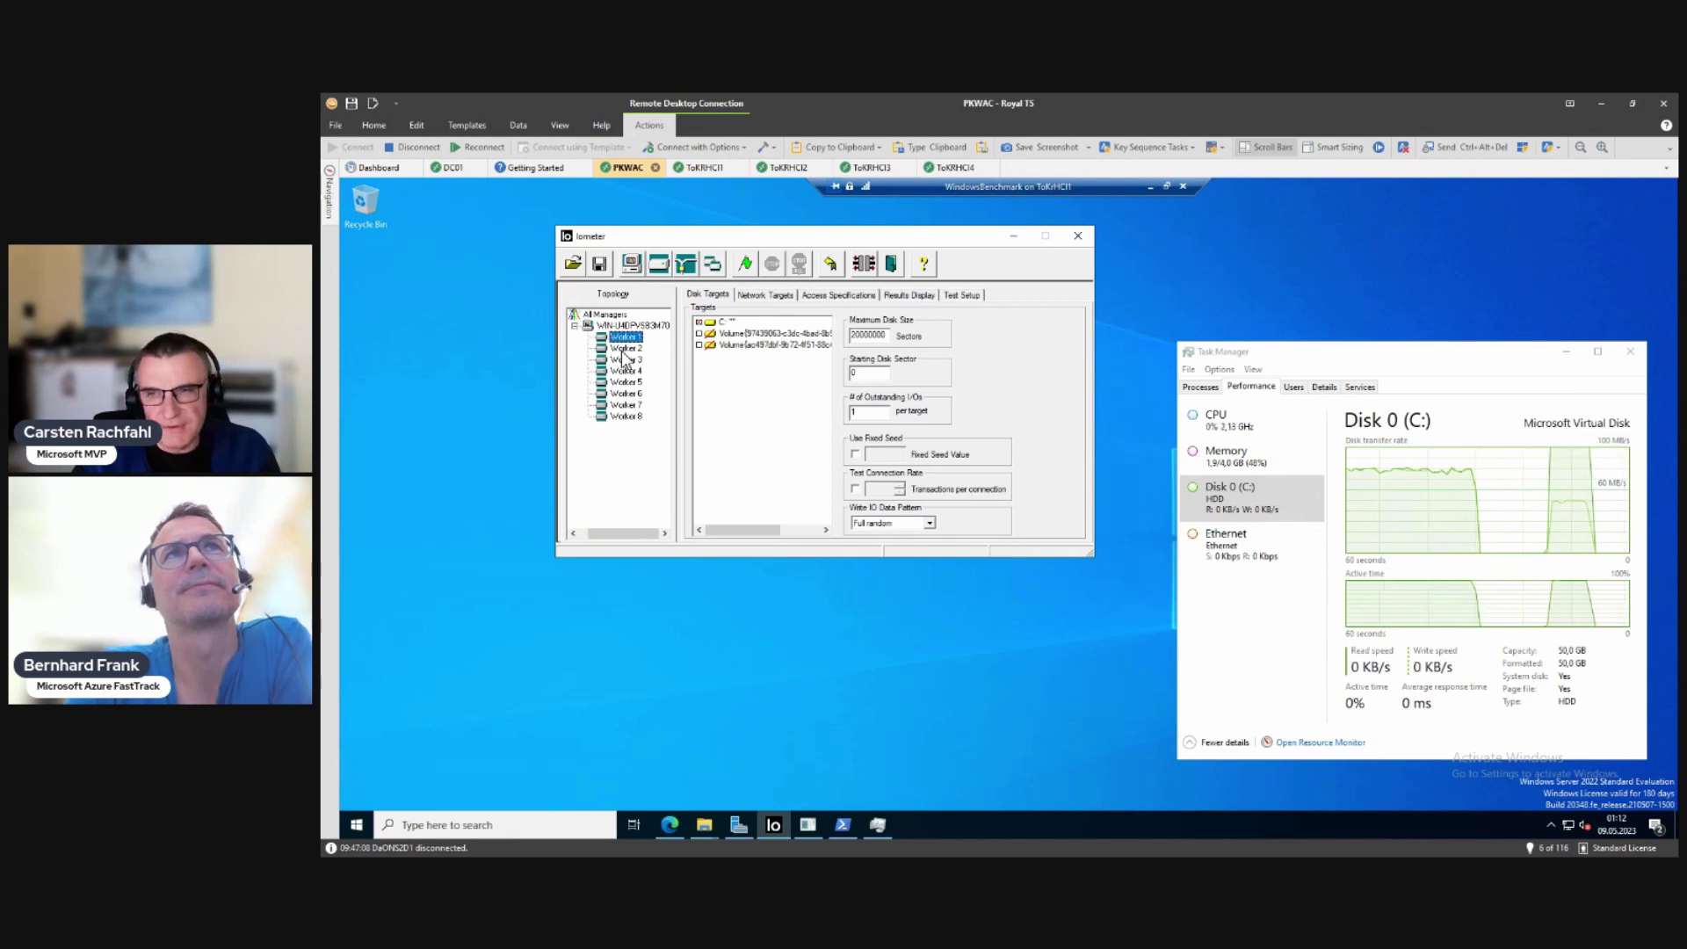
pyautogui.click(625, 350)
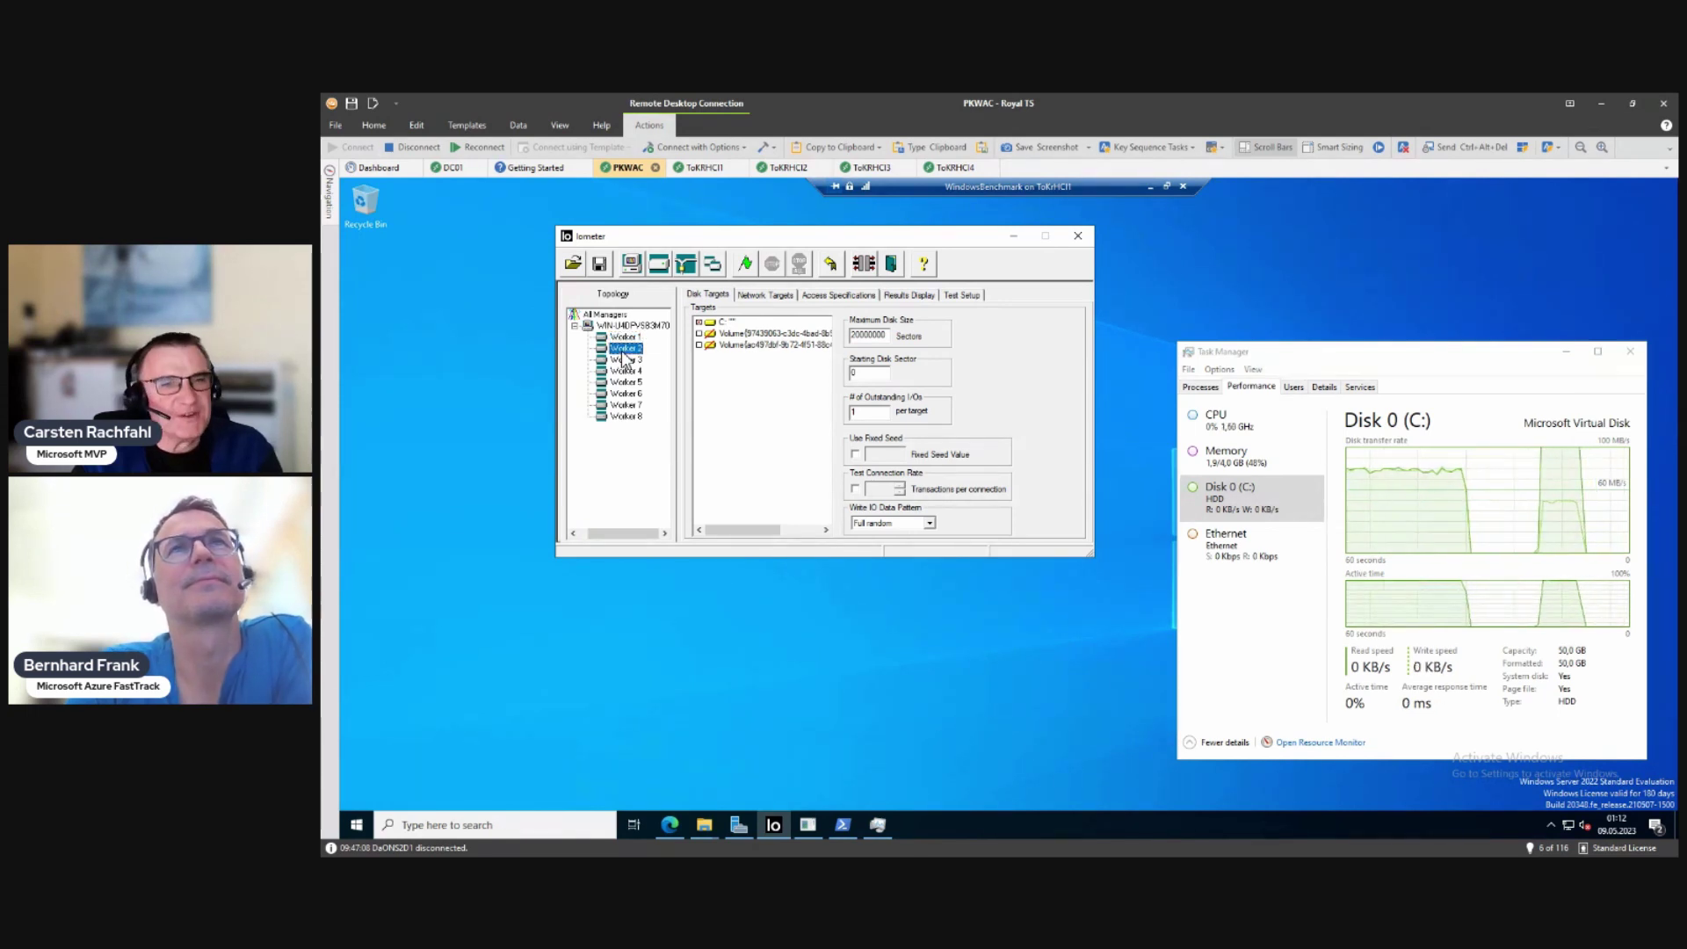
# Step: Set the number of outstanding I/Os to 10 per target for the whole manager and start the test without saving a results file
pyautogui.click(633, 325)
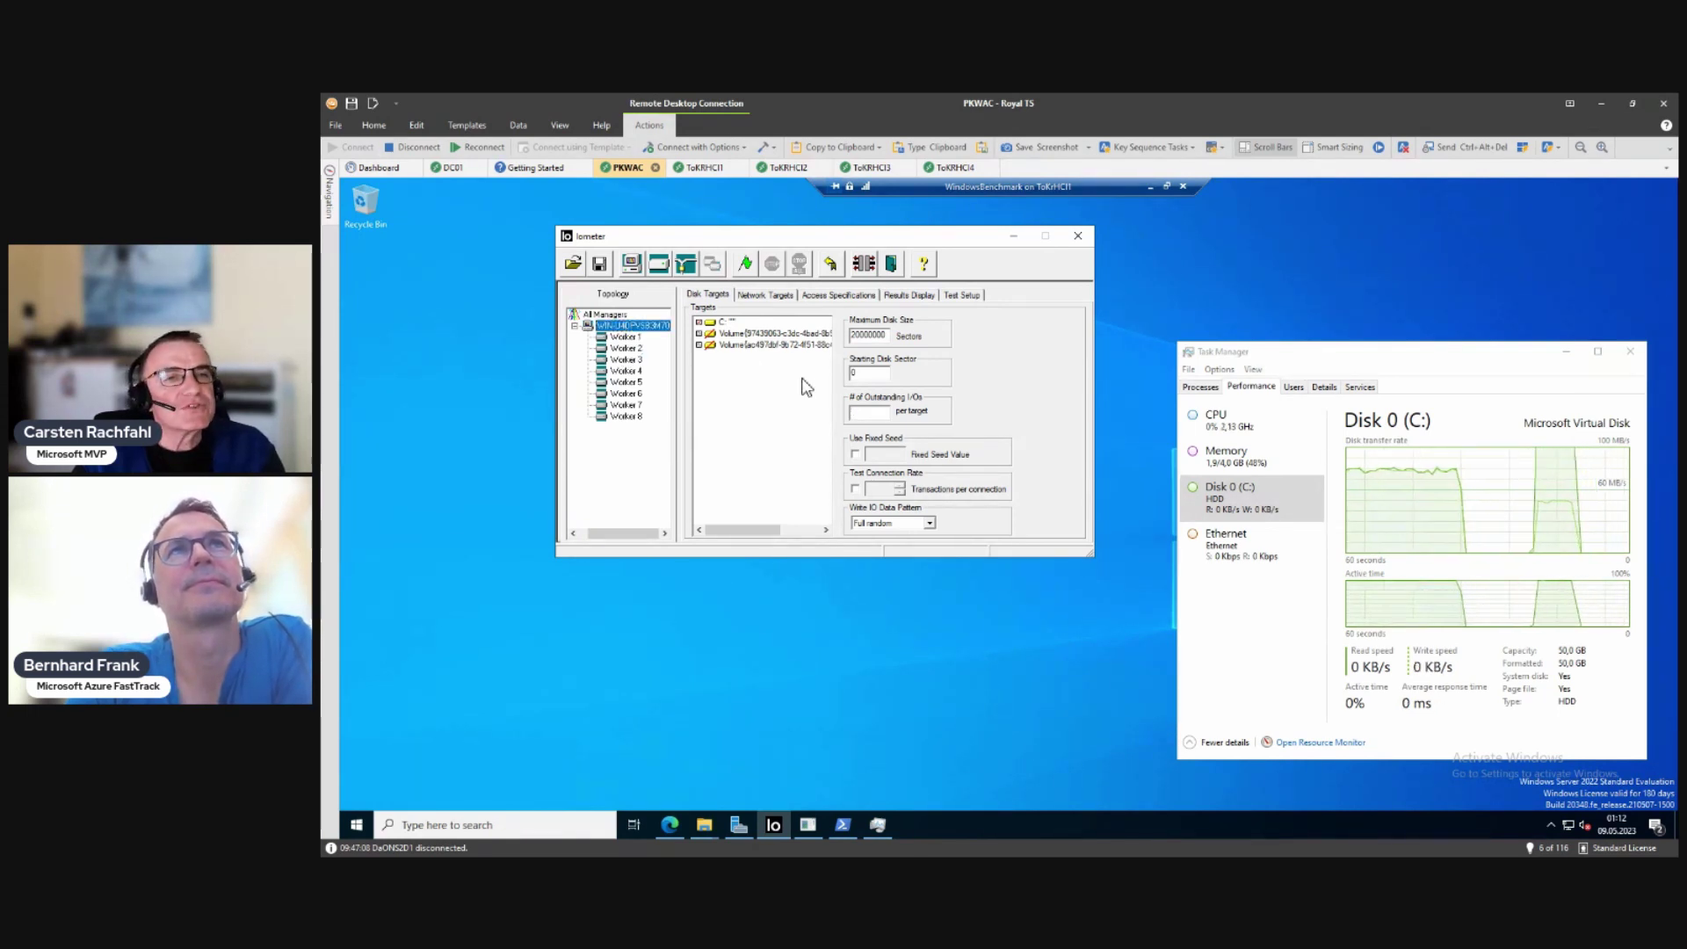
pyautogui.click(856, 412)
pyautogui.write('0')
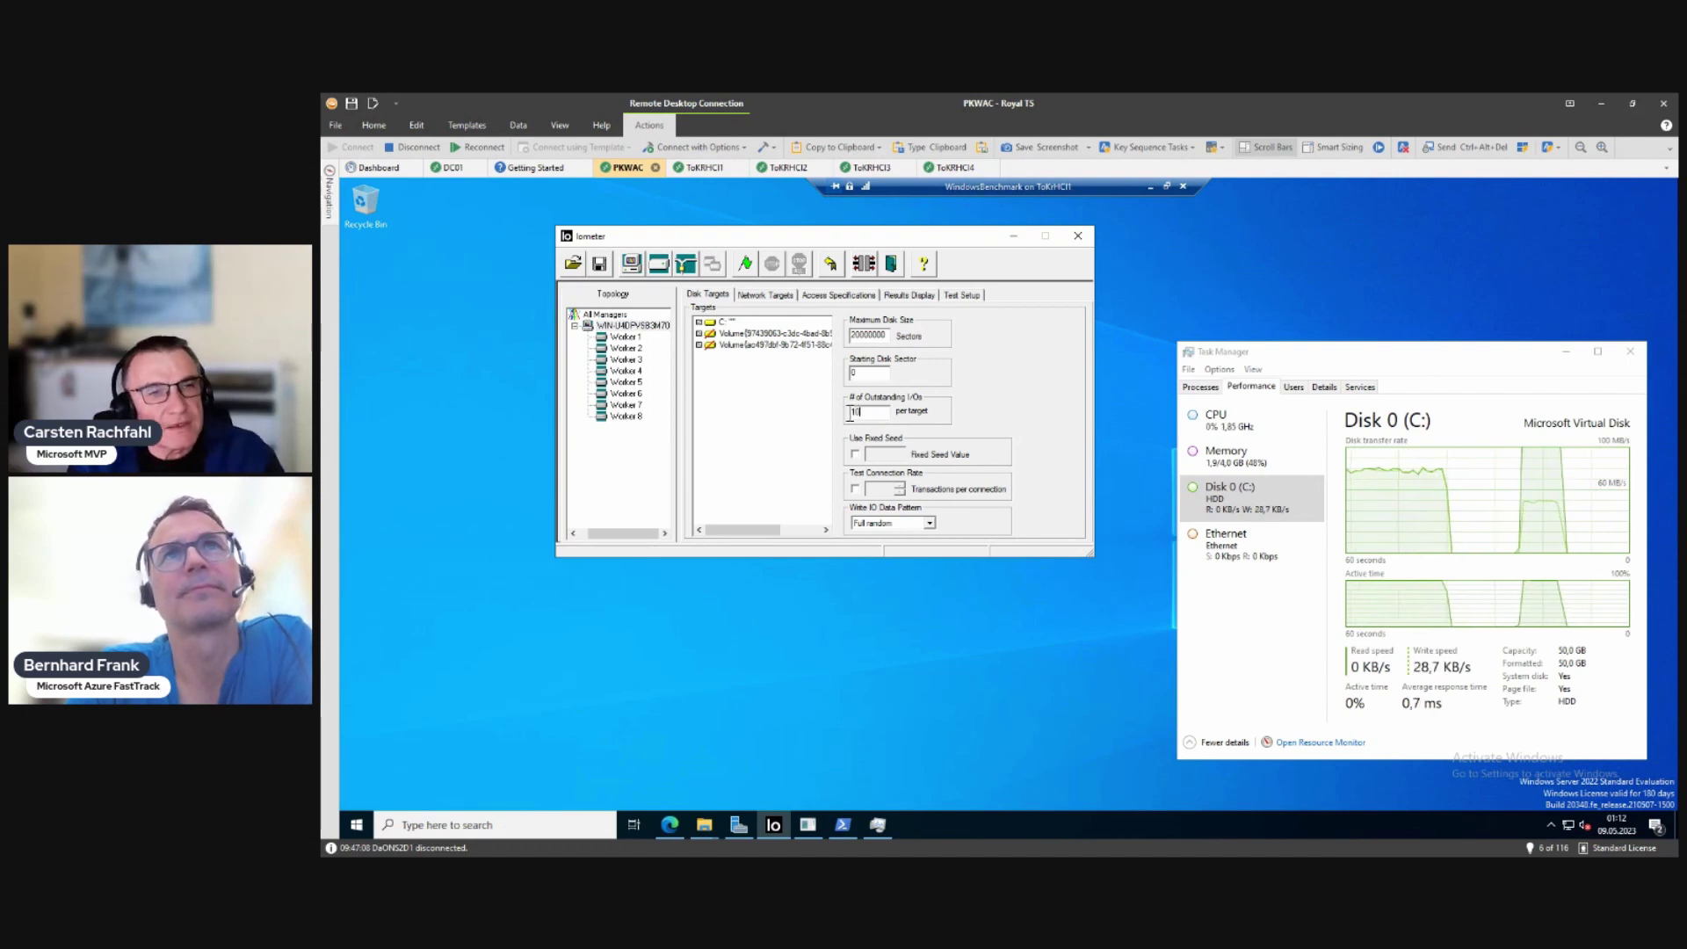
pyautogui.click(668, 372)
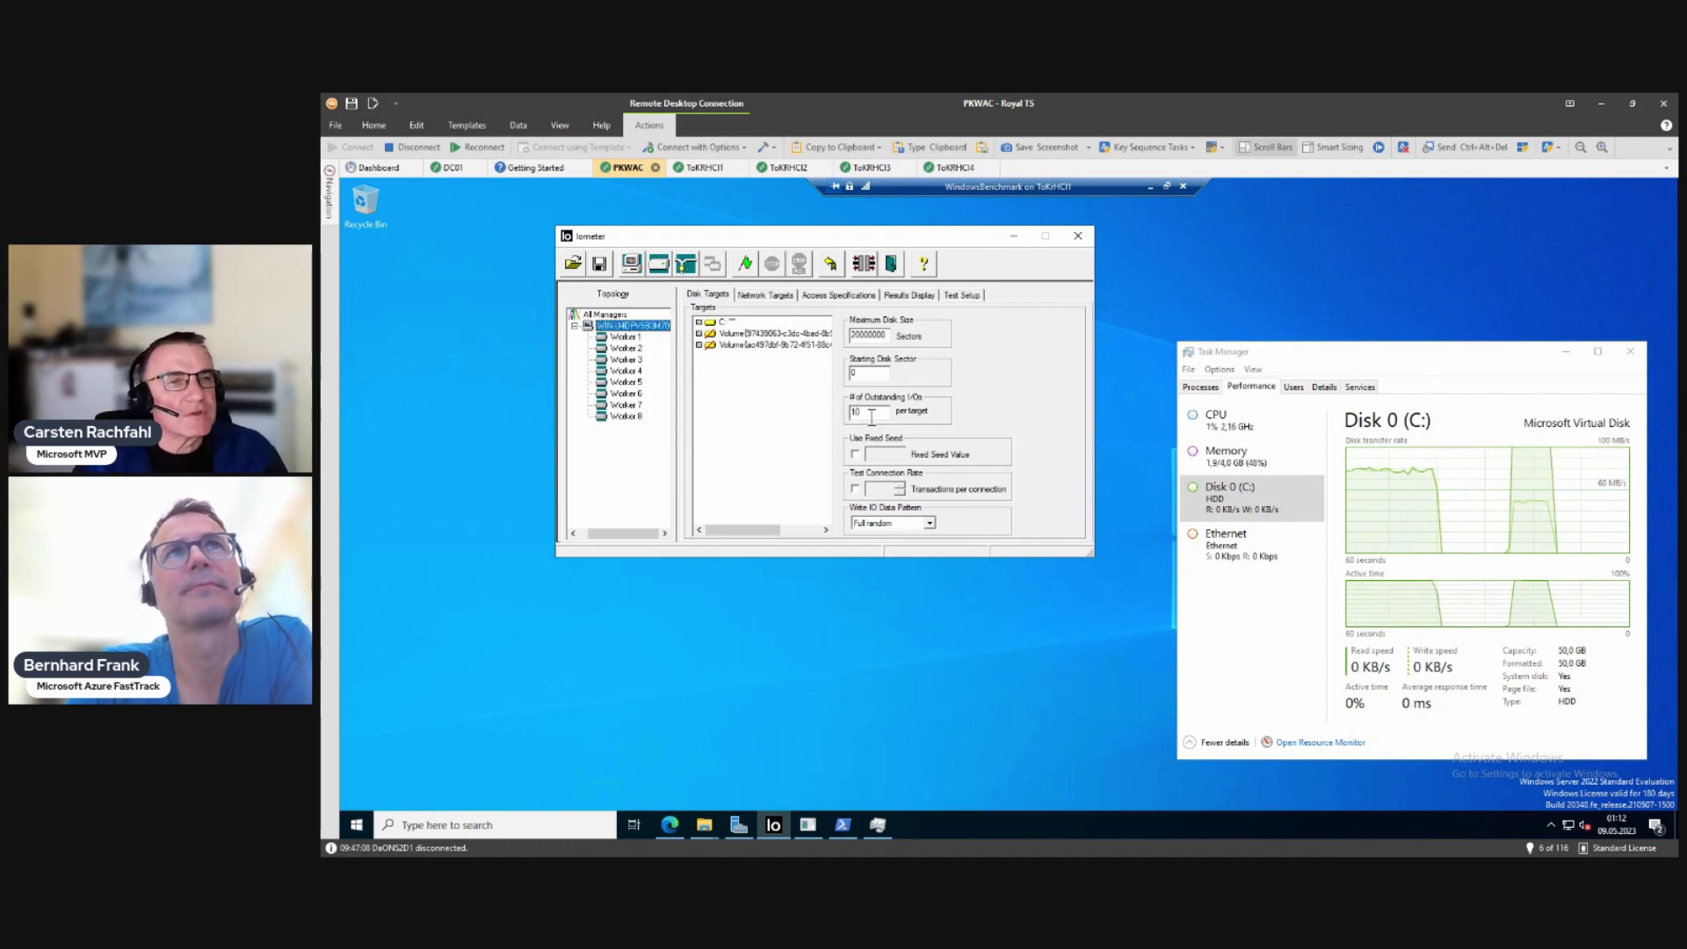
pyautogui.click(626, 337)
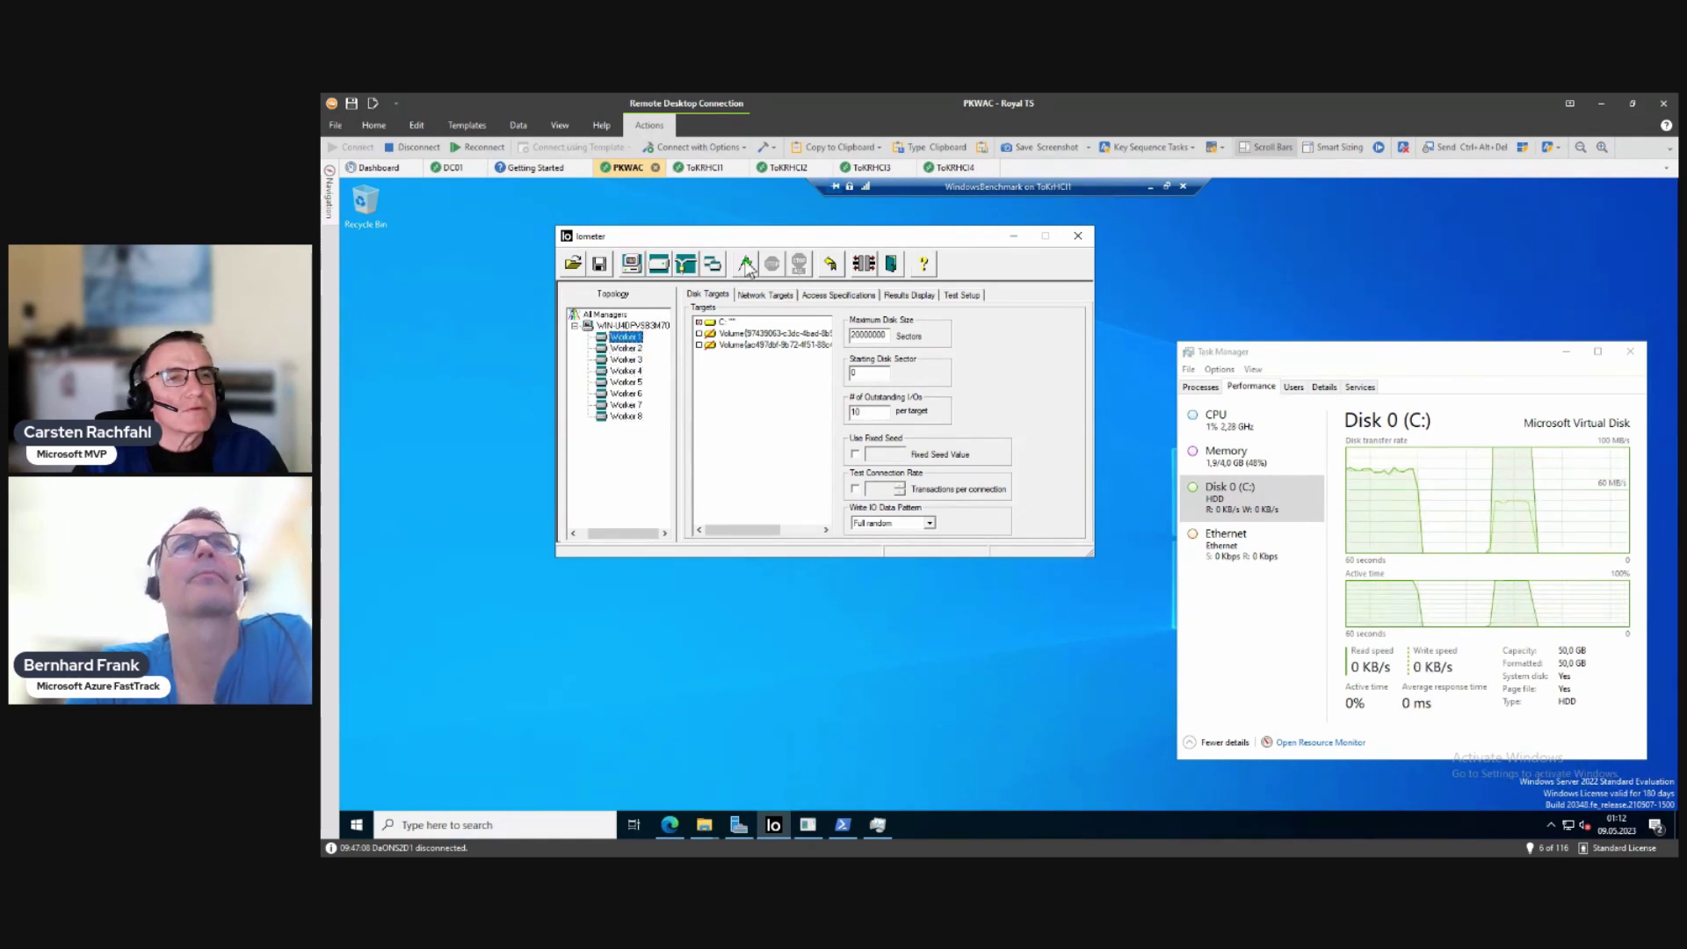
pyautogui.click(745, 264)
pyautogui.click(1164, 565)
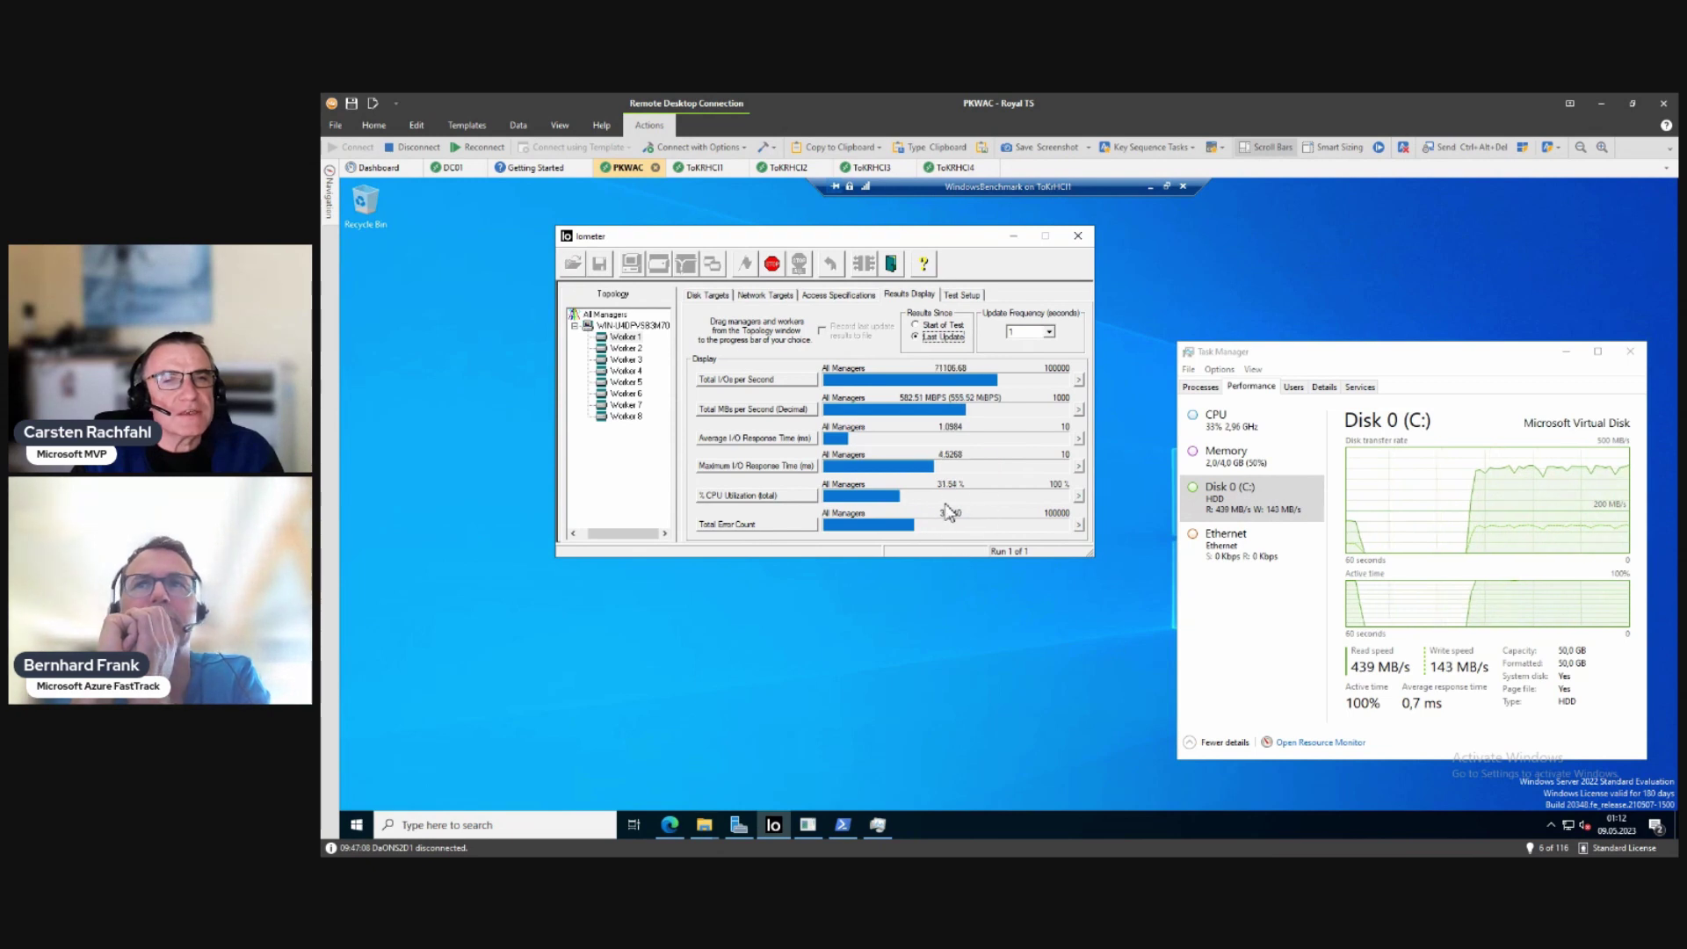
# Step: Show the CPU performance in Task Manager with a separate graph for each logical processor
pyautogui.click(1229, 430)
pyautogui.rightClick(1438, 480)
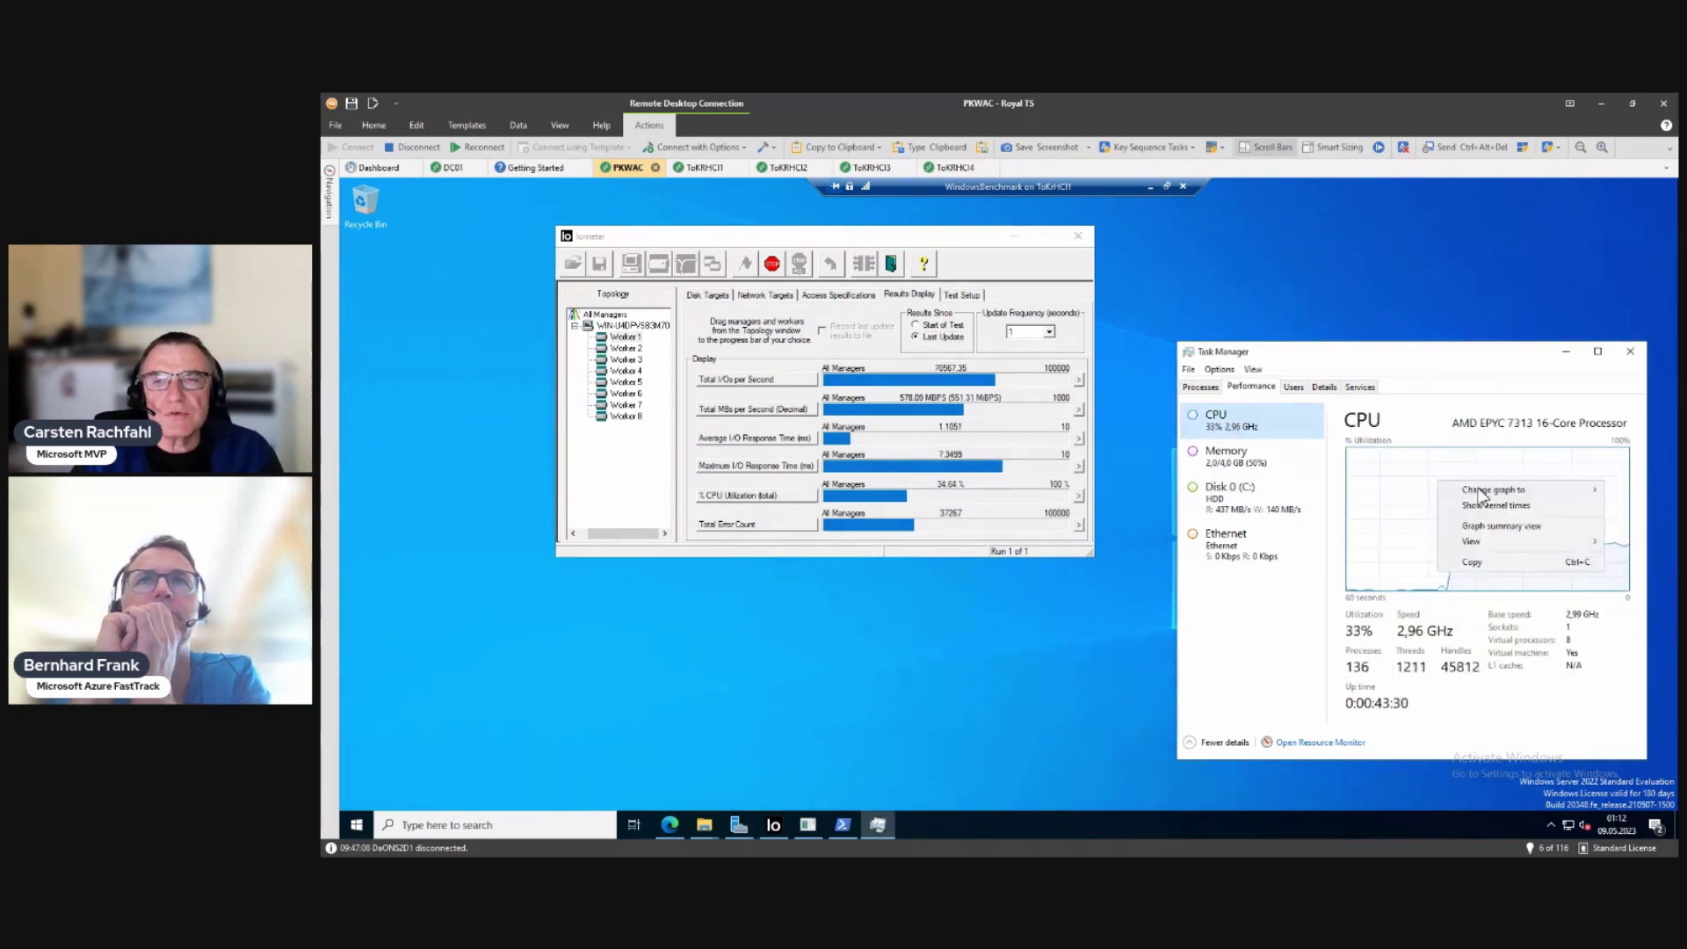
pyautogui.moveTo(1500, 495)
pyautogui.click(1403, 507)
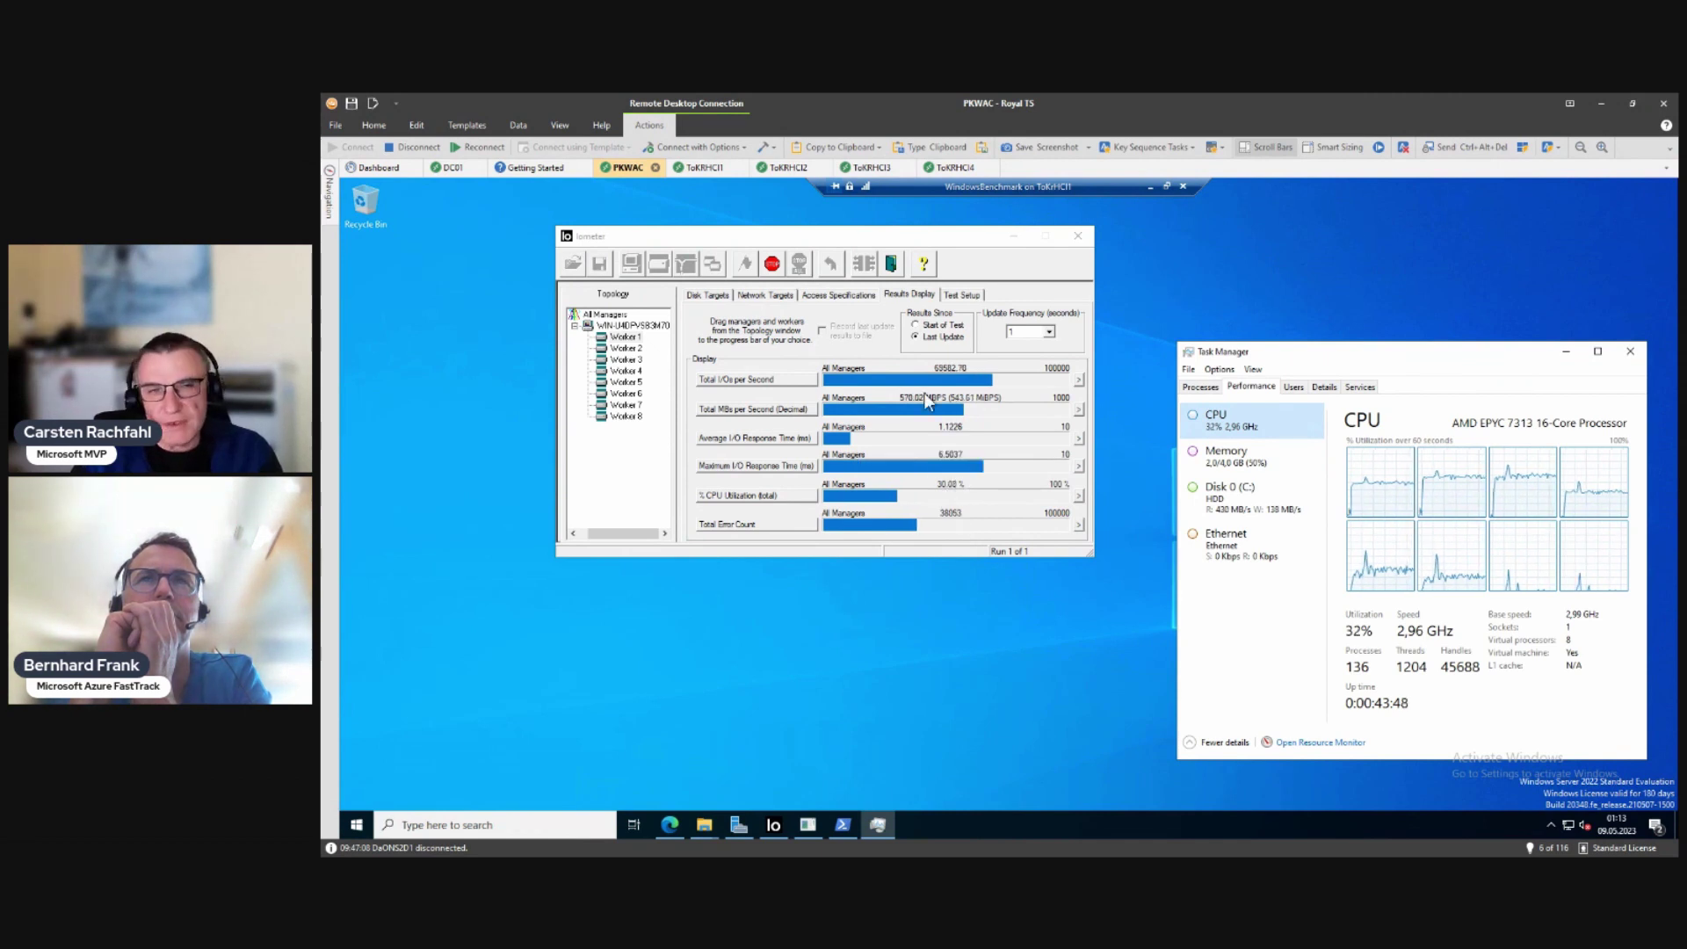
# Step: Stop the running test and save the test configuration over the existing iometer.icf file
pyautogui.click(771, 263)
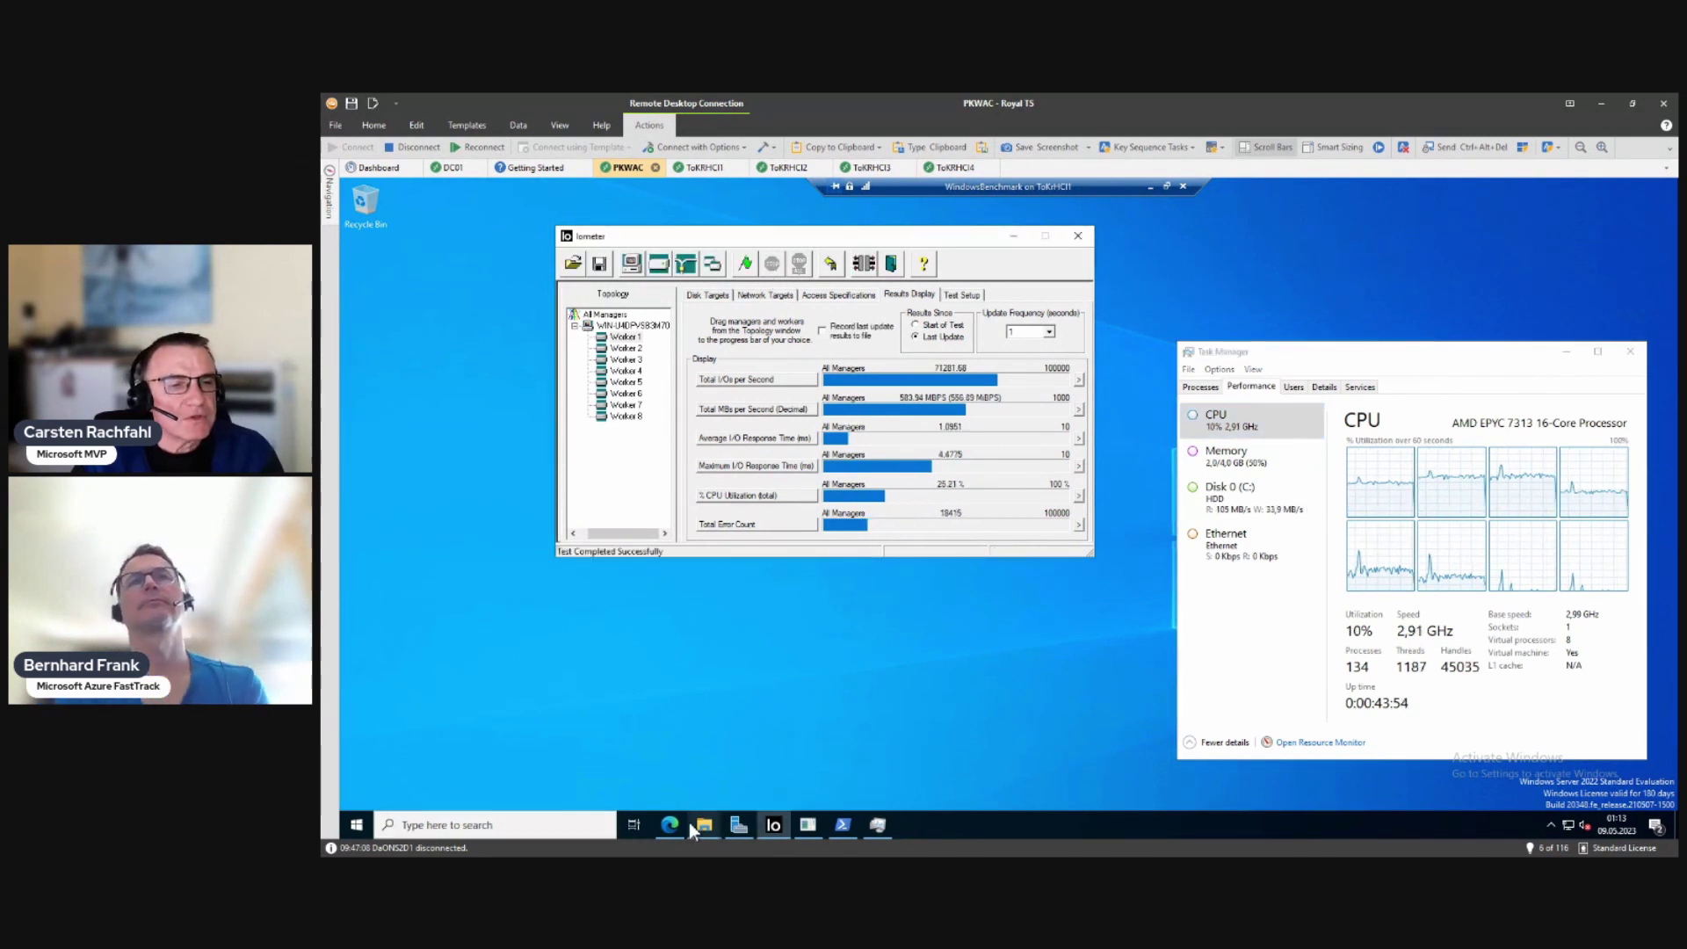
pyautogui.click(598, 263)
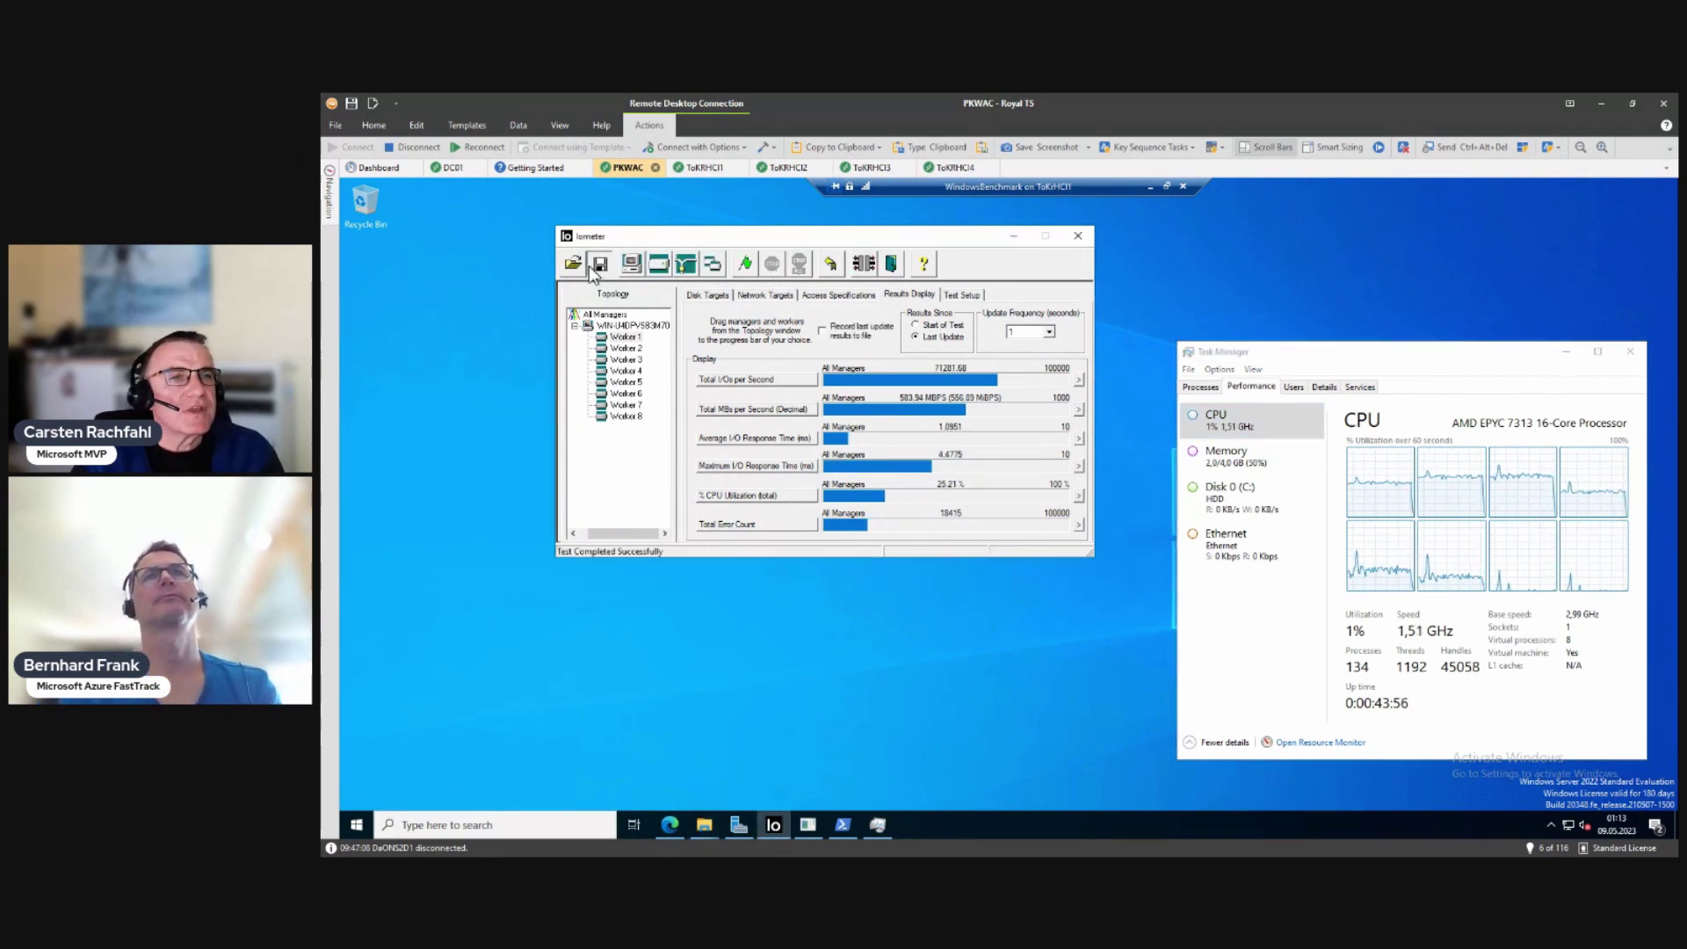
pyautogui.click(995, 444)
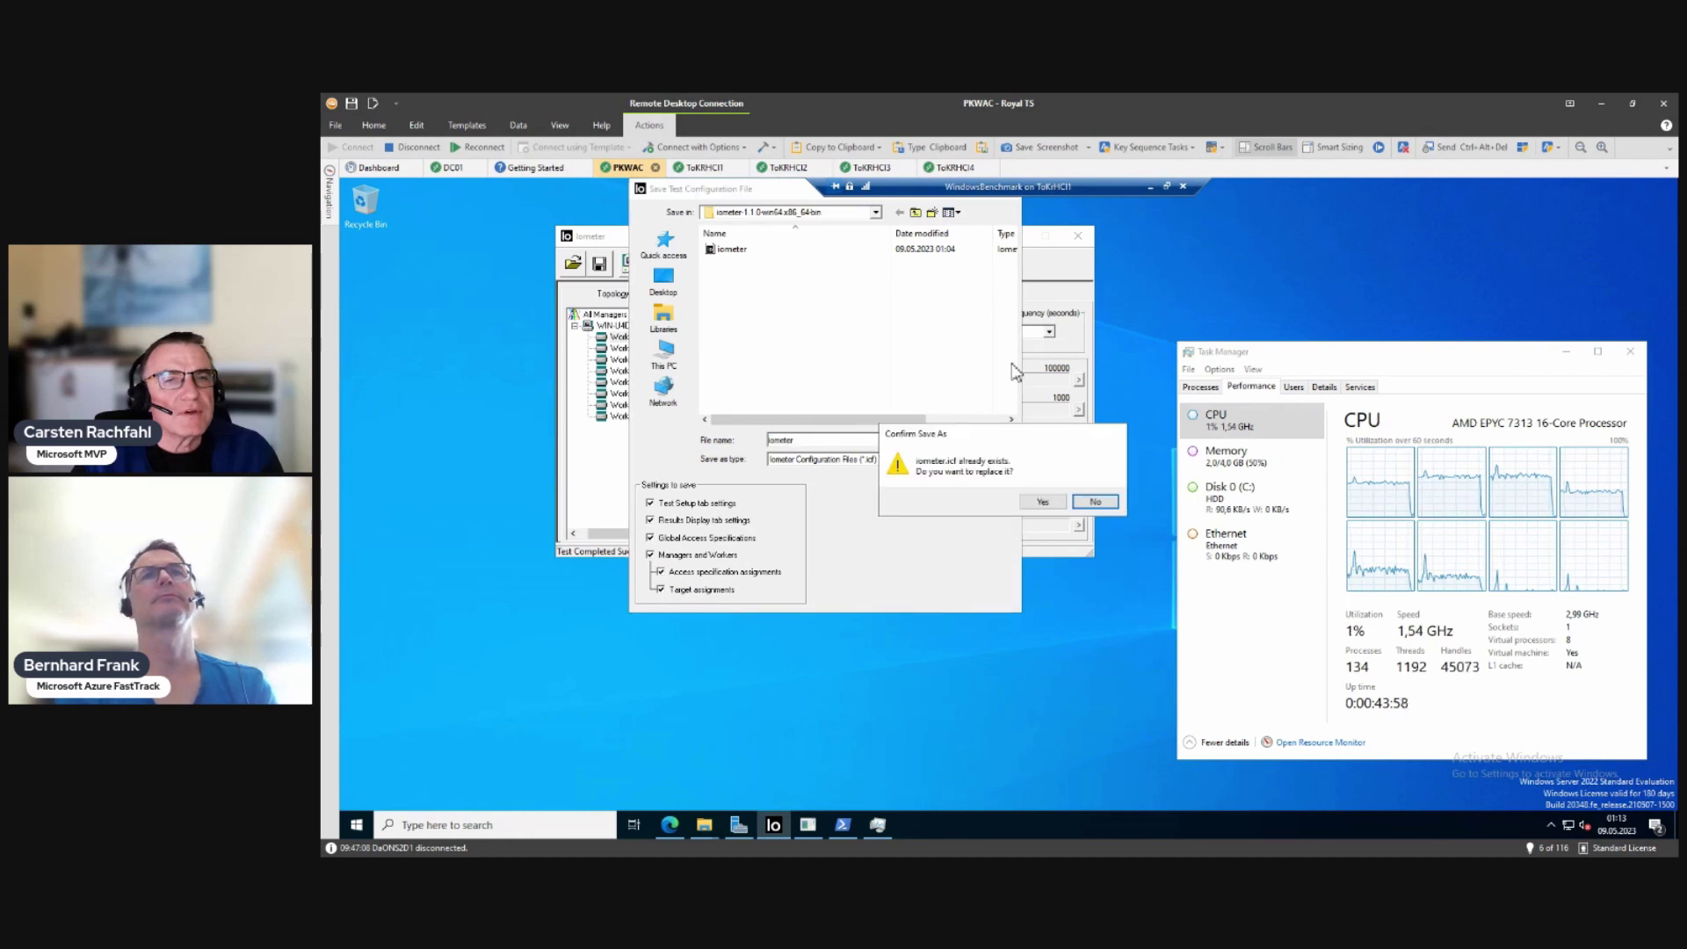
pyautogui.click(1042, 499)
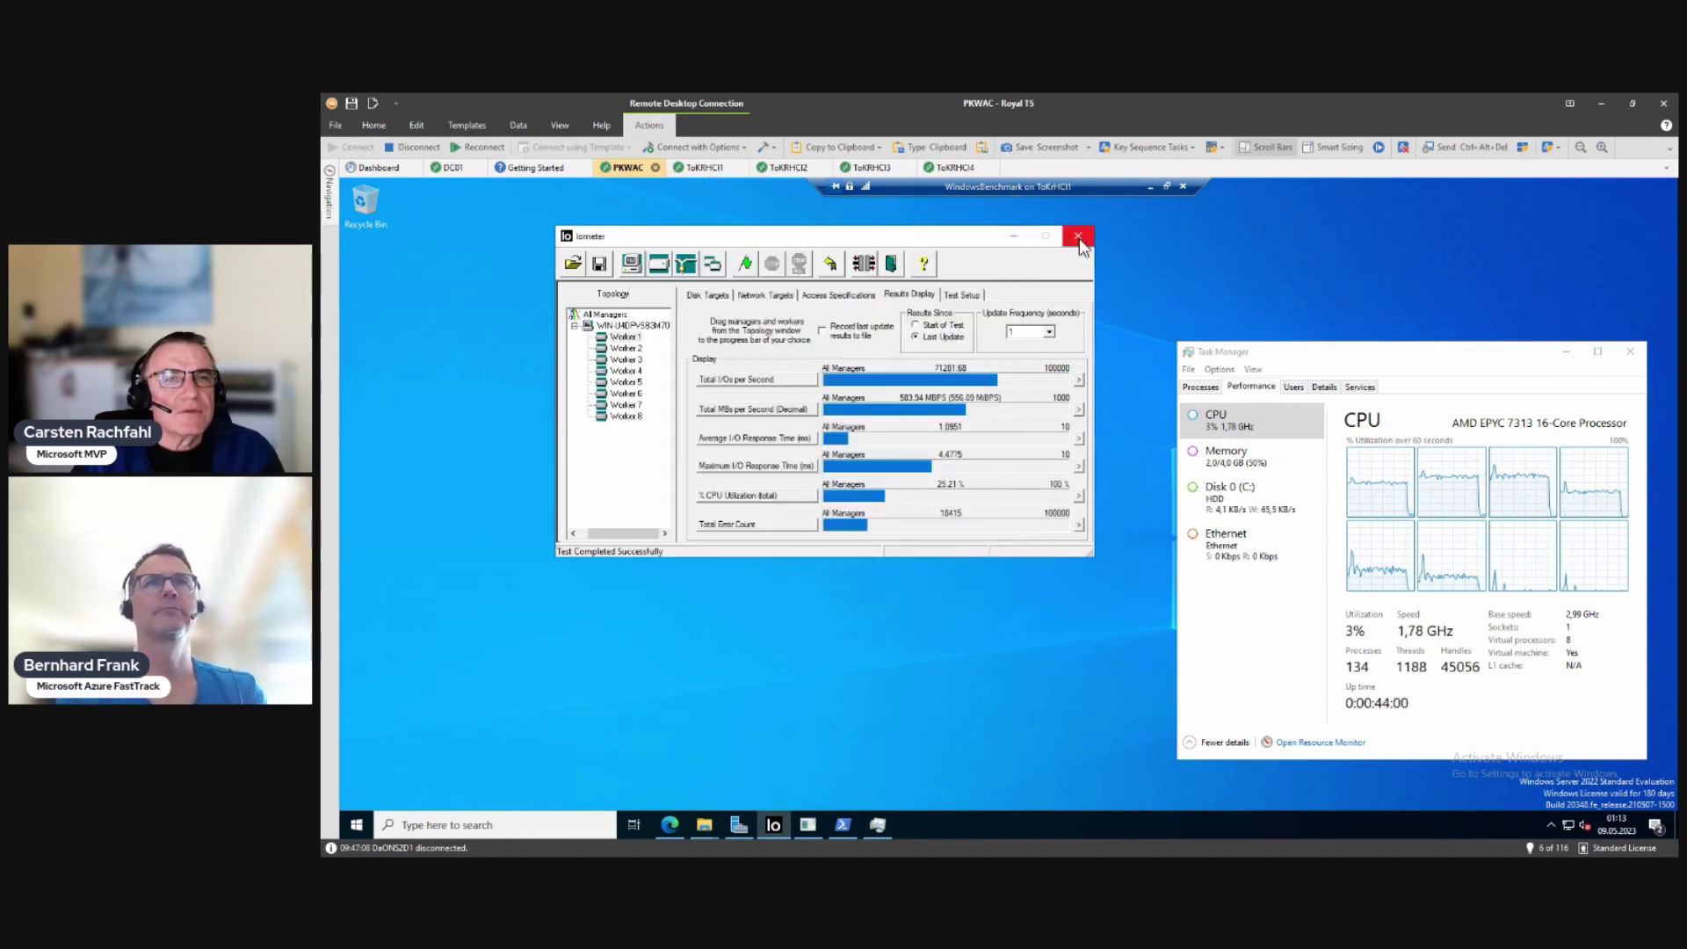
# Step: Close Iometer and delete the iobw.tst test file from Local Disk (C:)
pyautogui.click(1077, 236)
pyautogui.moveTo(712, 839)
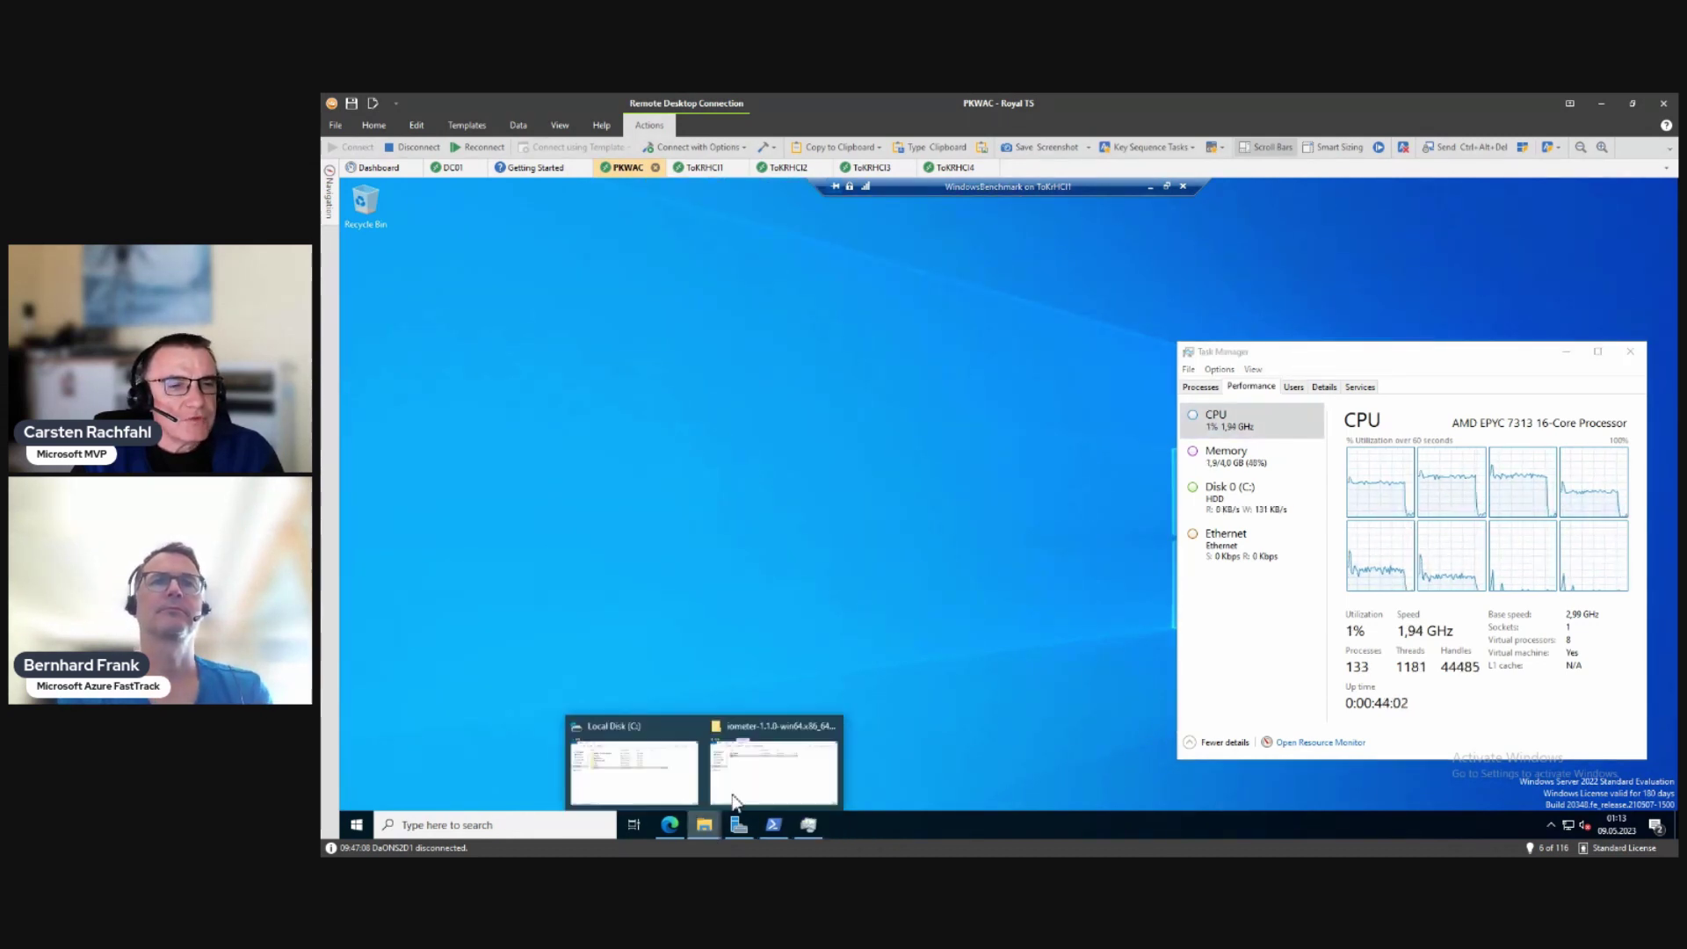
pyautogui.click(740, 778)
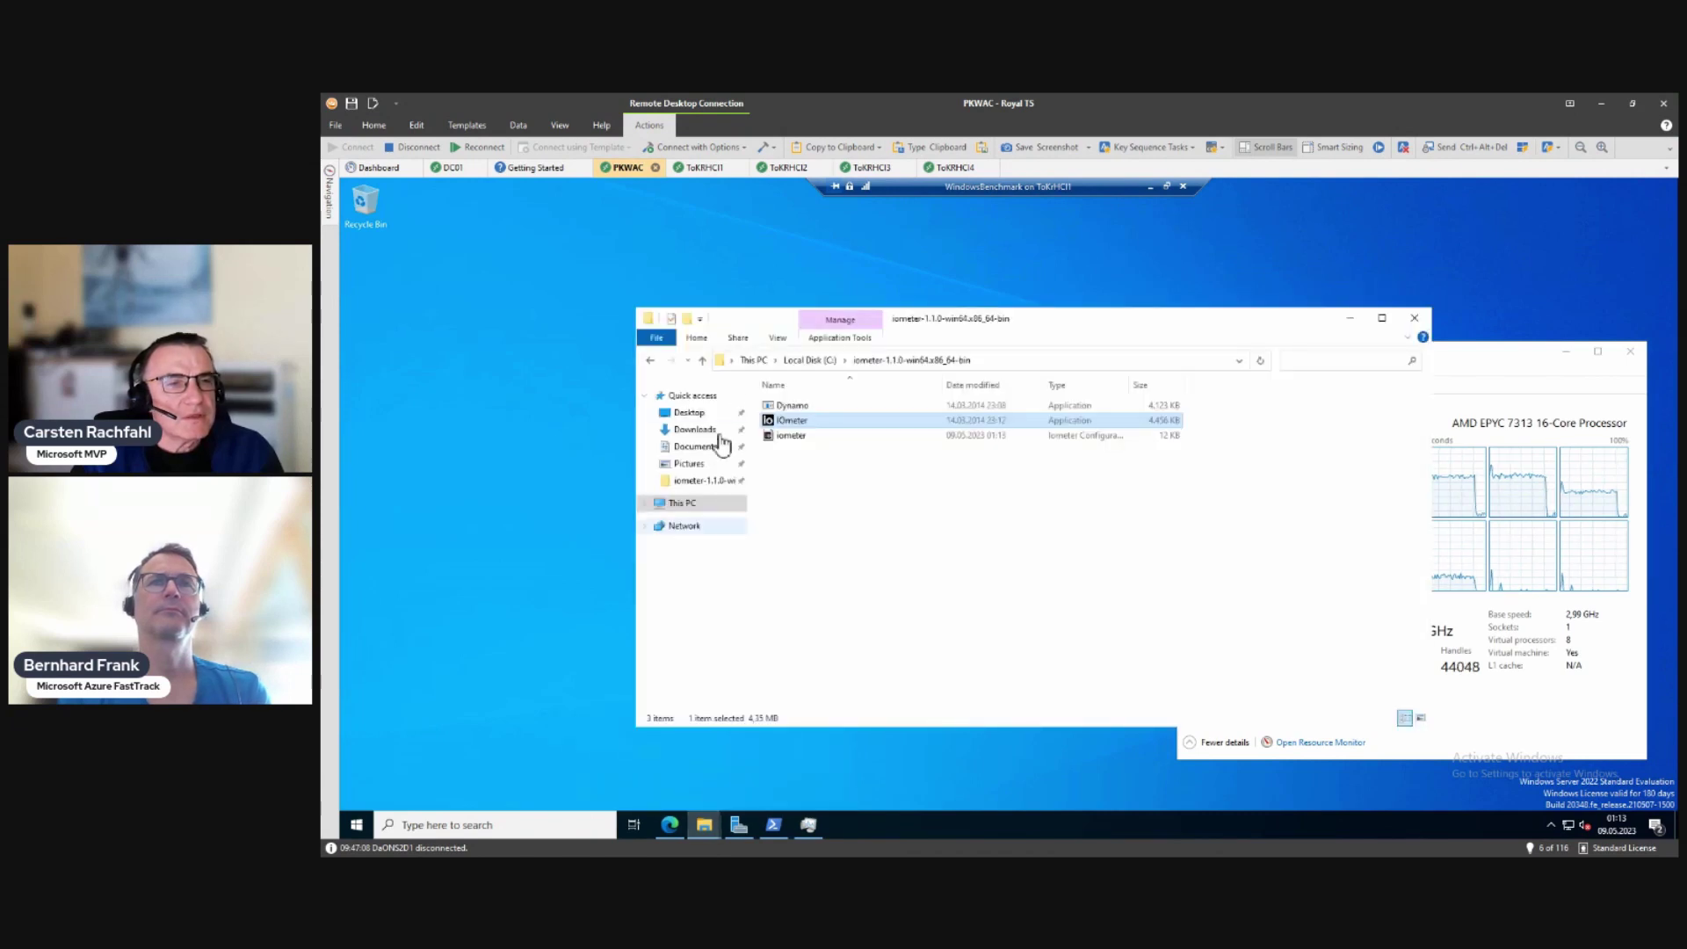
pyautogui.click(808, 360)
pyautogui.click(795, 496)
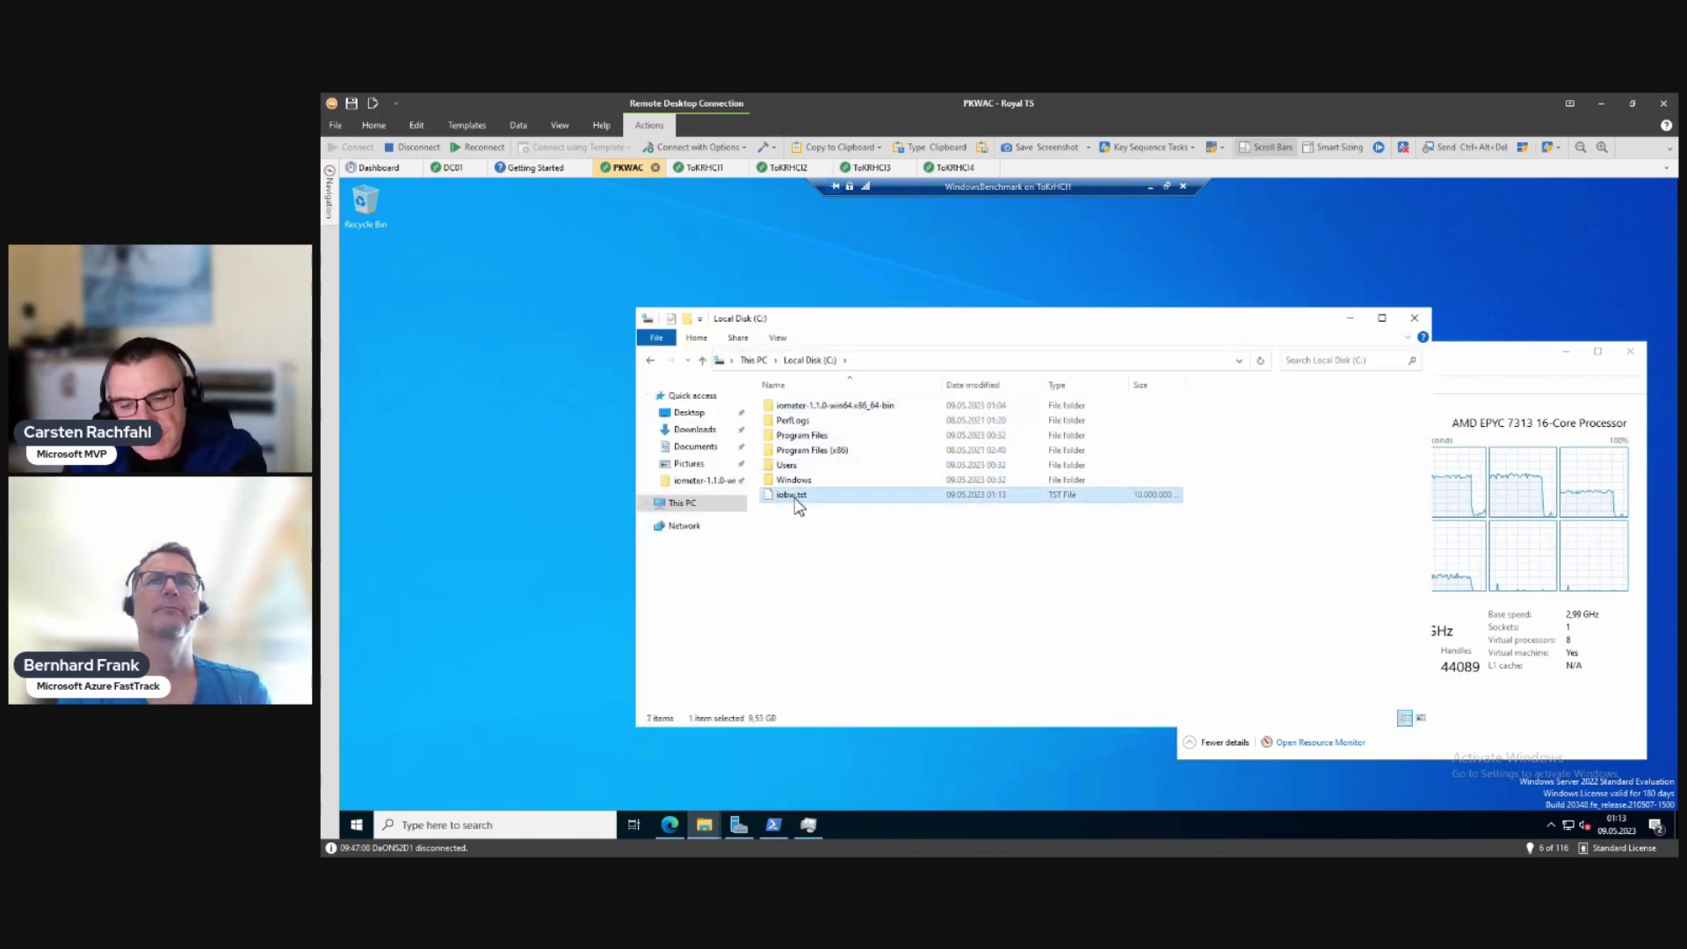
pyautogui.press('Delete')
pyautogui.click(726, 434)
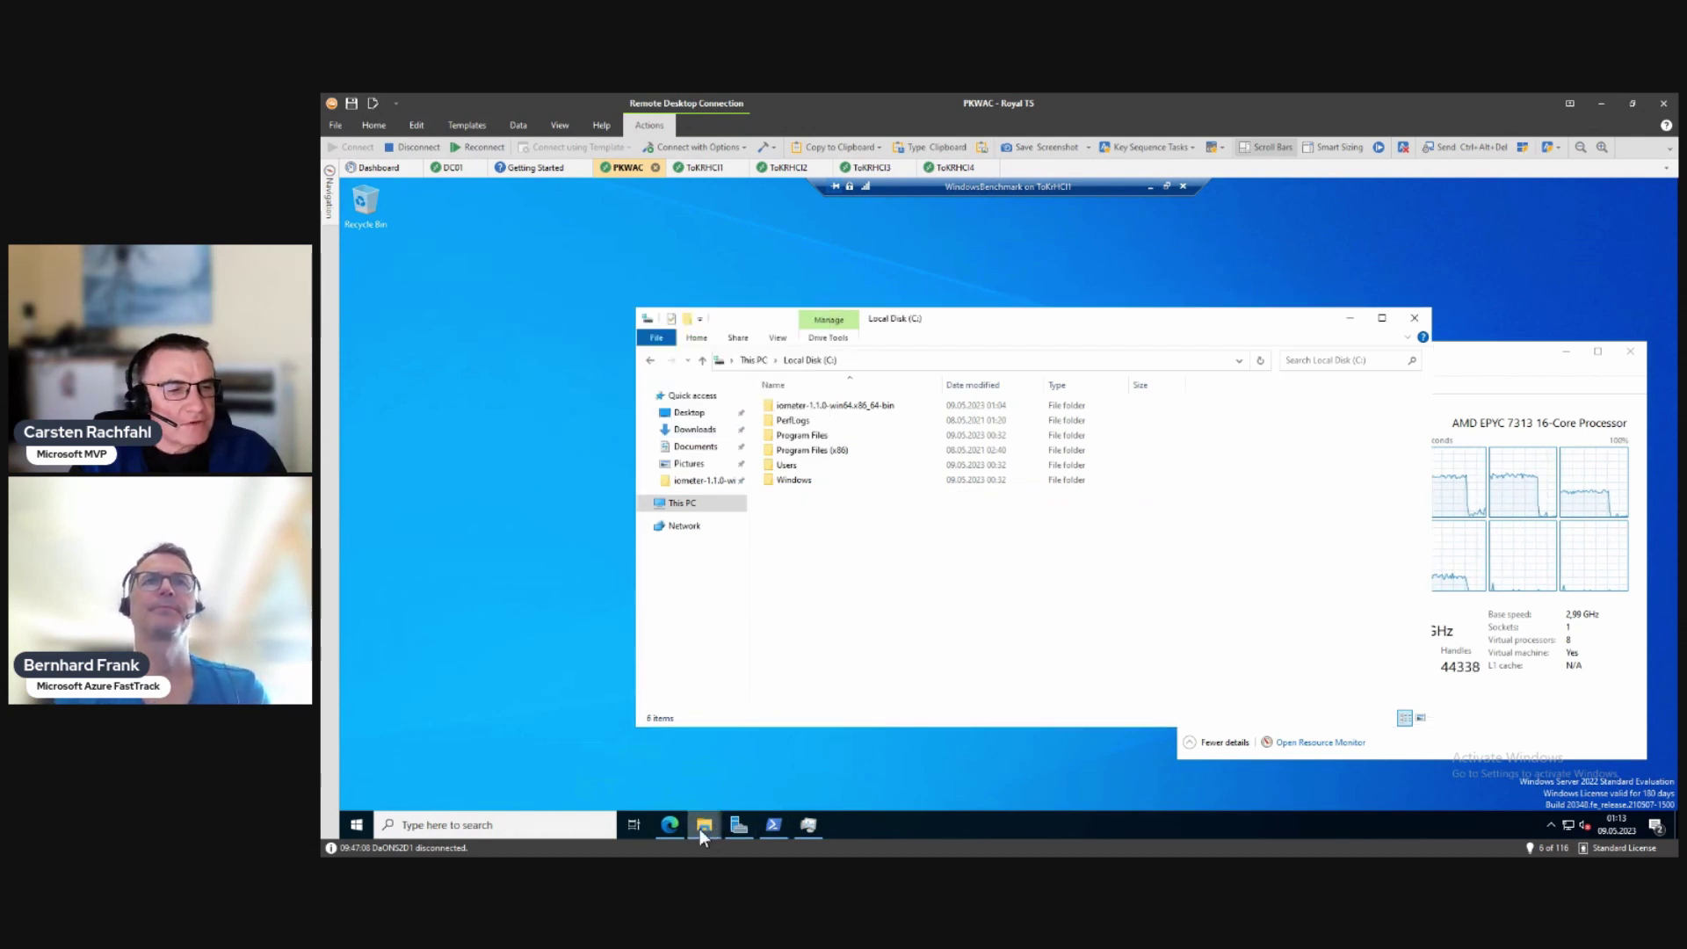
# Step: Relaunch IOmeter from the iometer-1.1.0-win64.x86_64-bin folder on Local Disk (C:) and move its window clear of the folder contents
pyautogui.moveTo(700, 830)
pyautogui.click(659, 773)
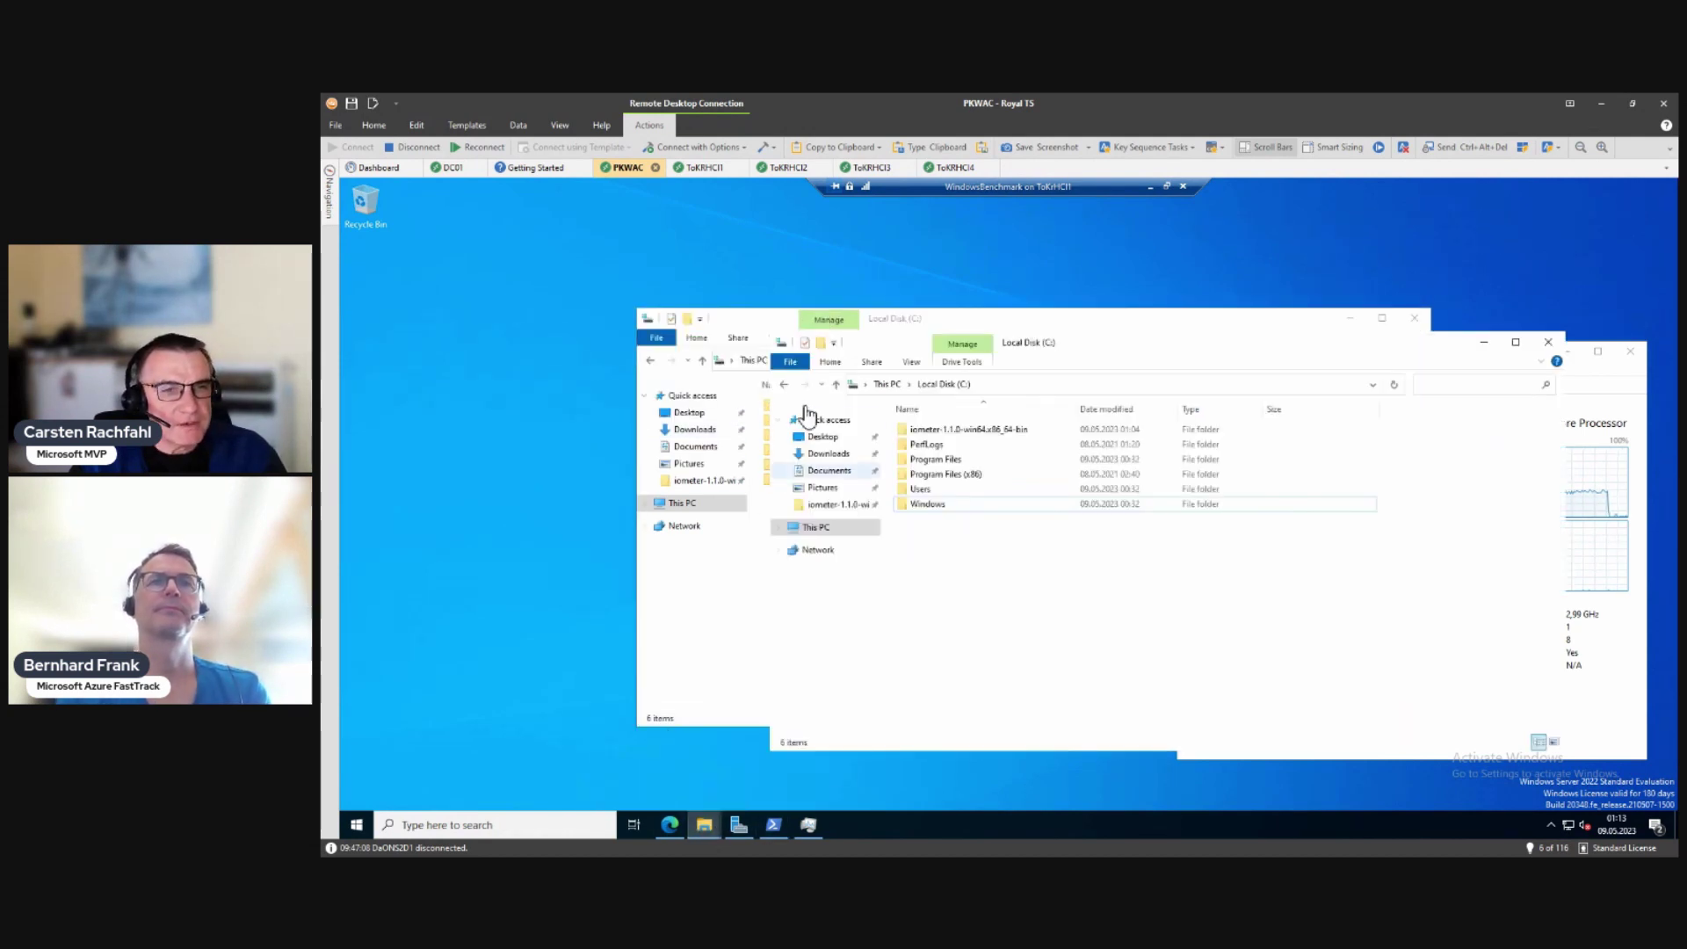
pyautogui.doubleClick(963, 430)
pyautogui.doubleClick(927, 446)
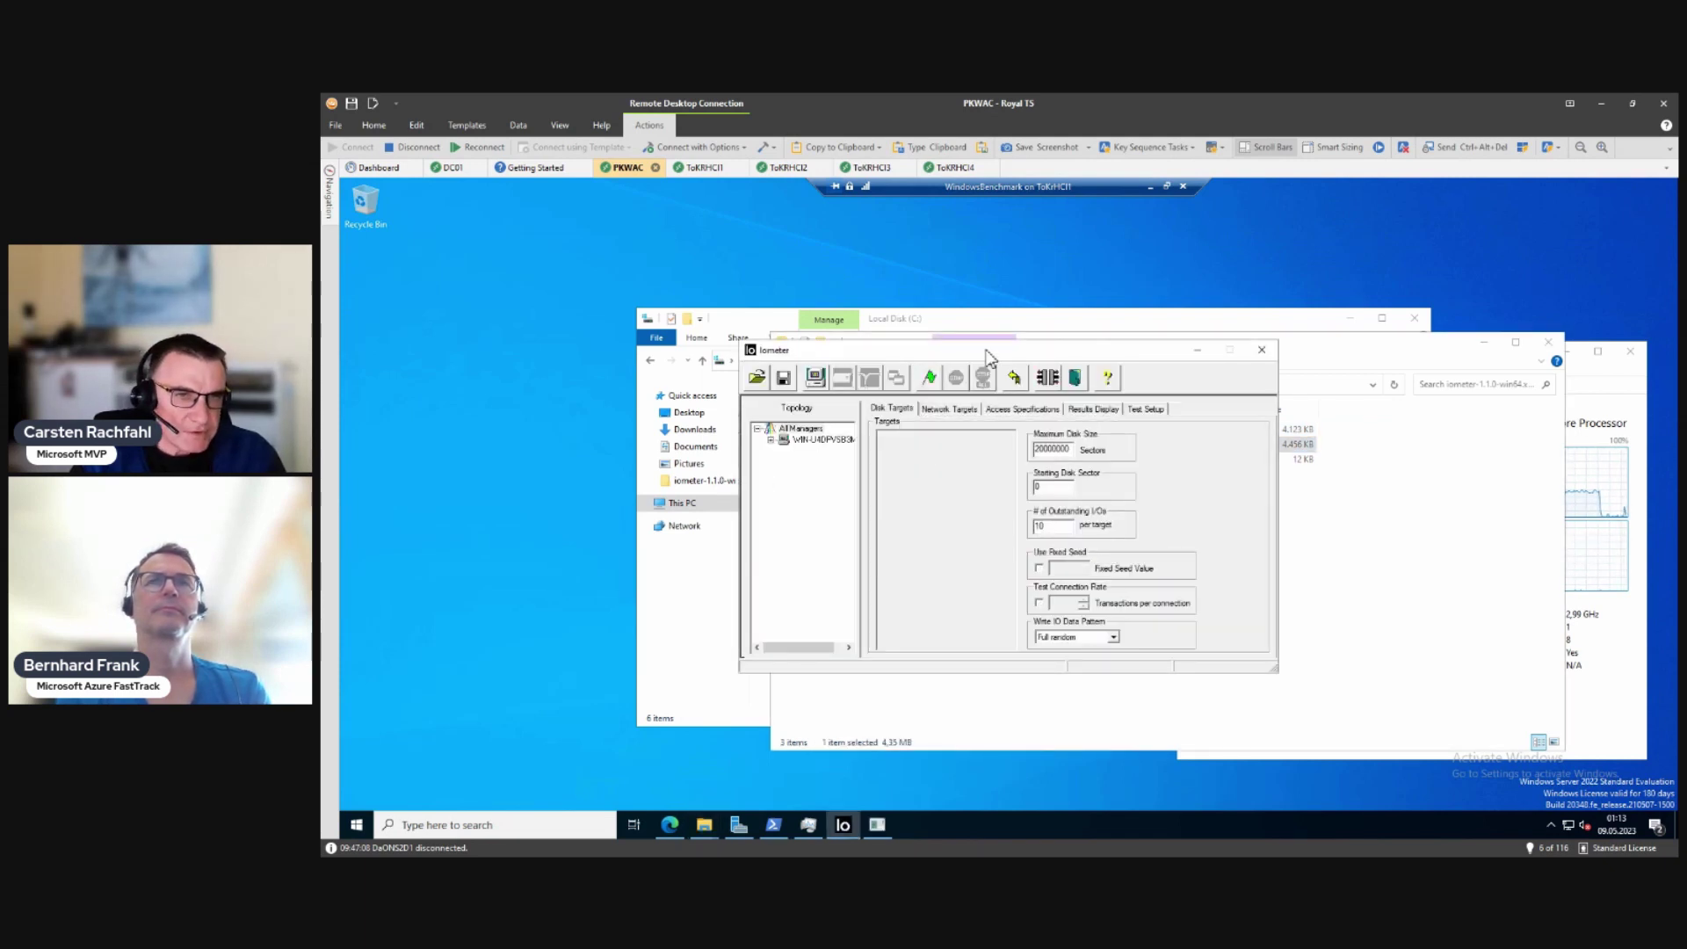
pyautogui.moveTo(998, 352); pyautogui.dragTo(1042, 263)
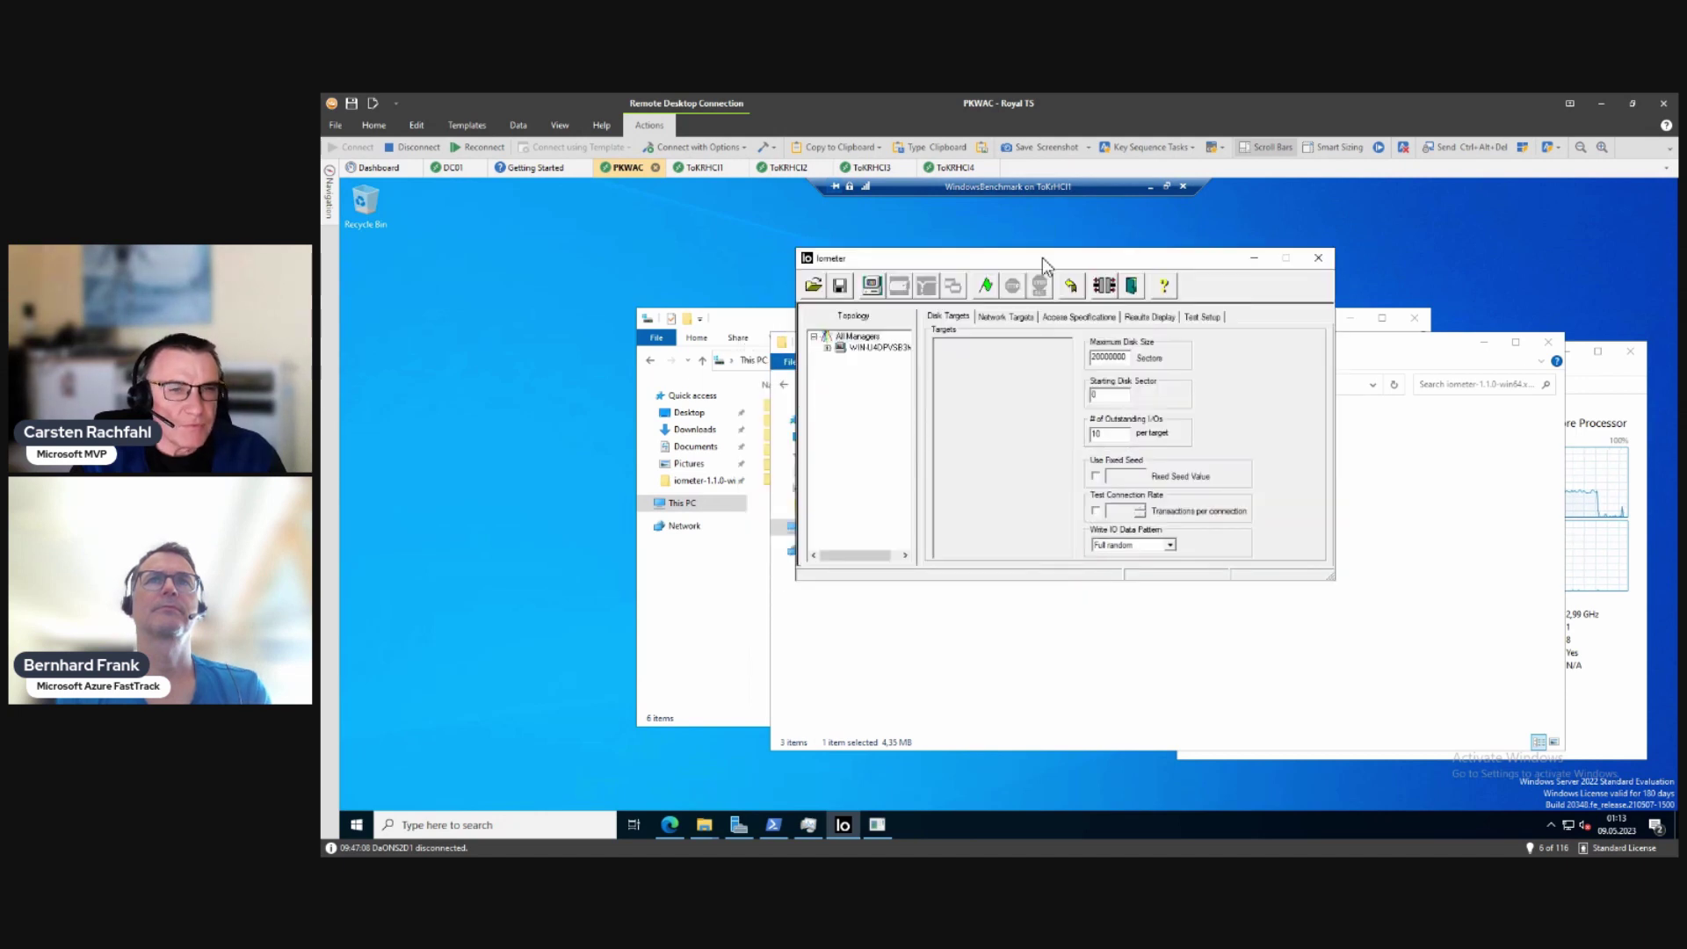
# Step: Expand the manager, check the disk target settings of its workers, and start the test without saving a results file
pyautogui.click(827, 348)
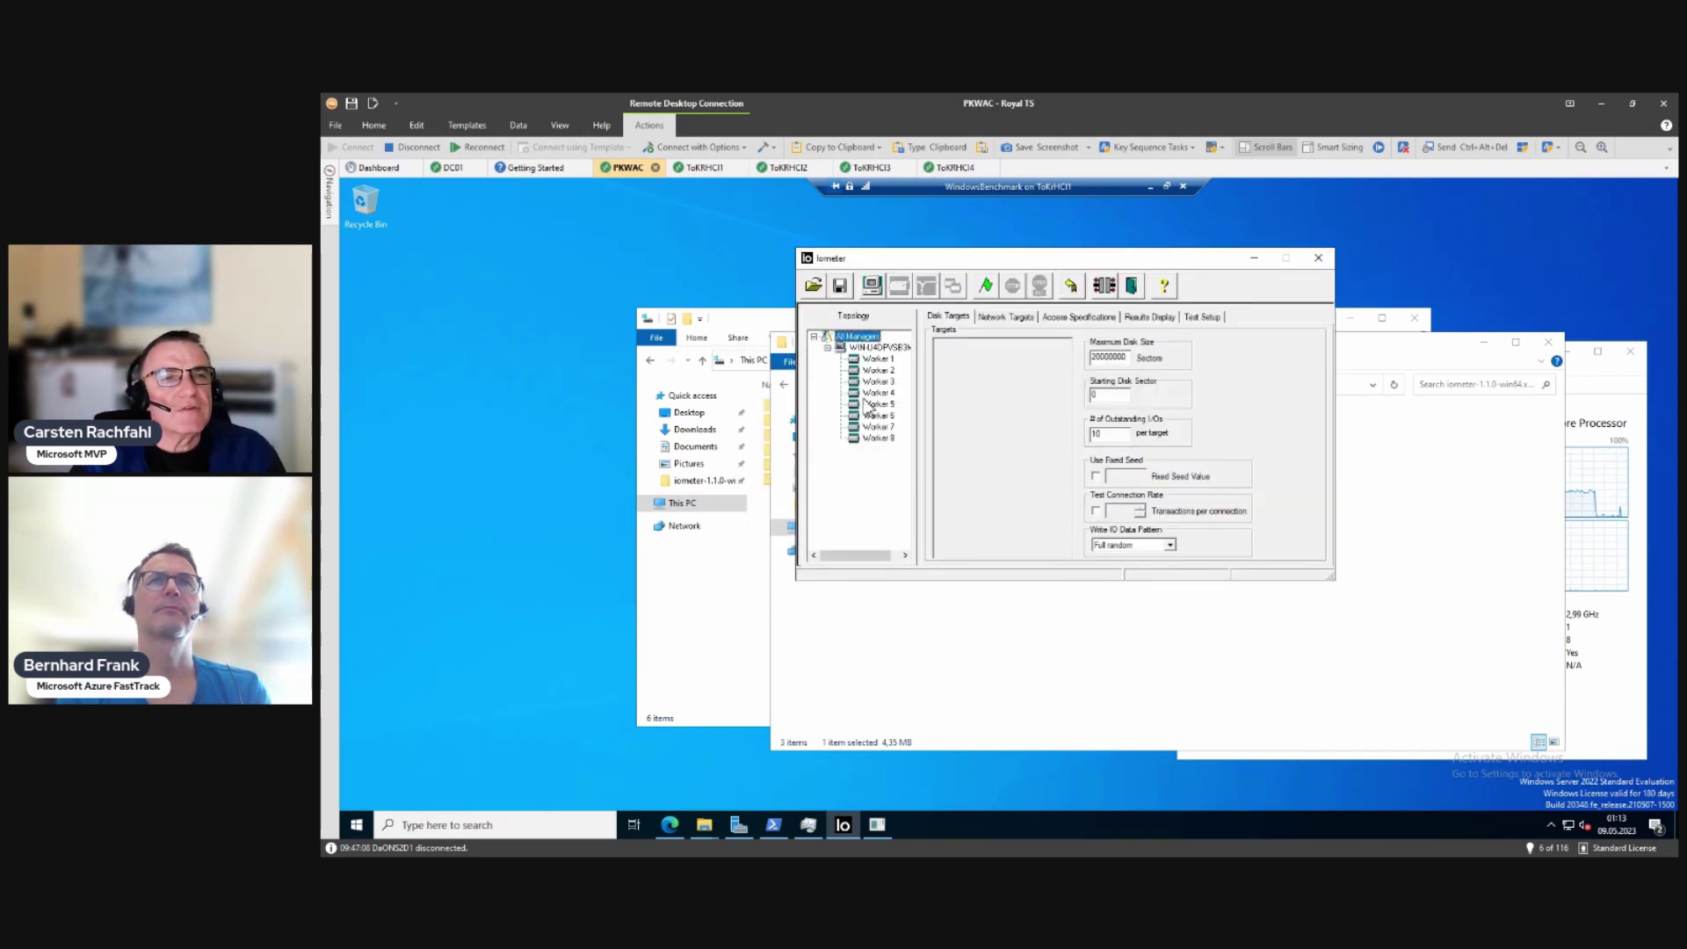
pyautogui.click(878, 414)
pyautogui.click(878, 370)
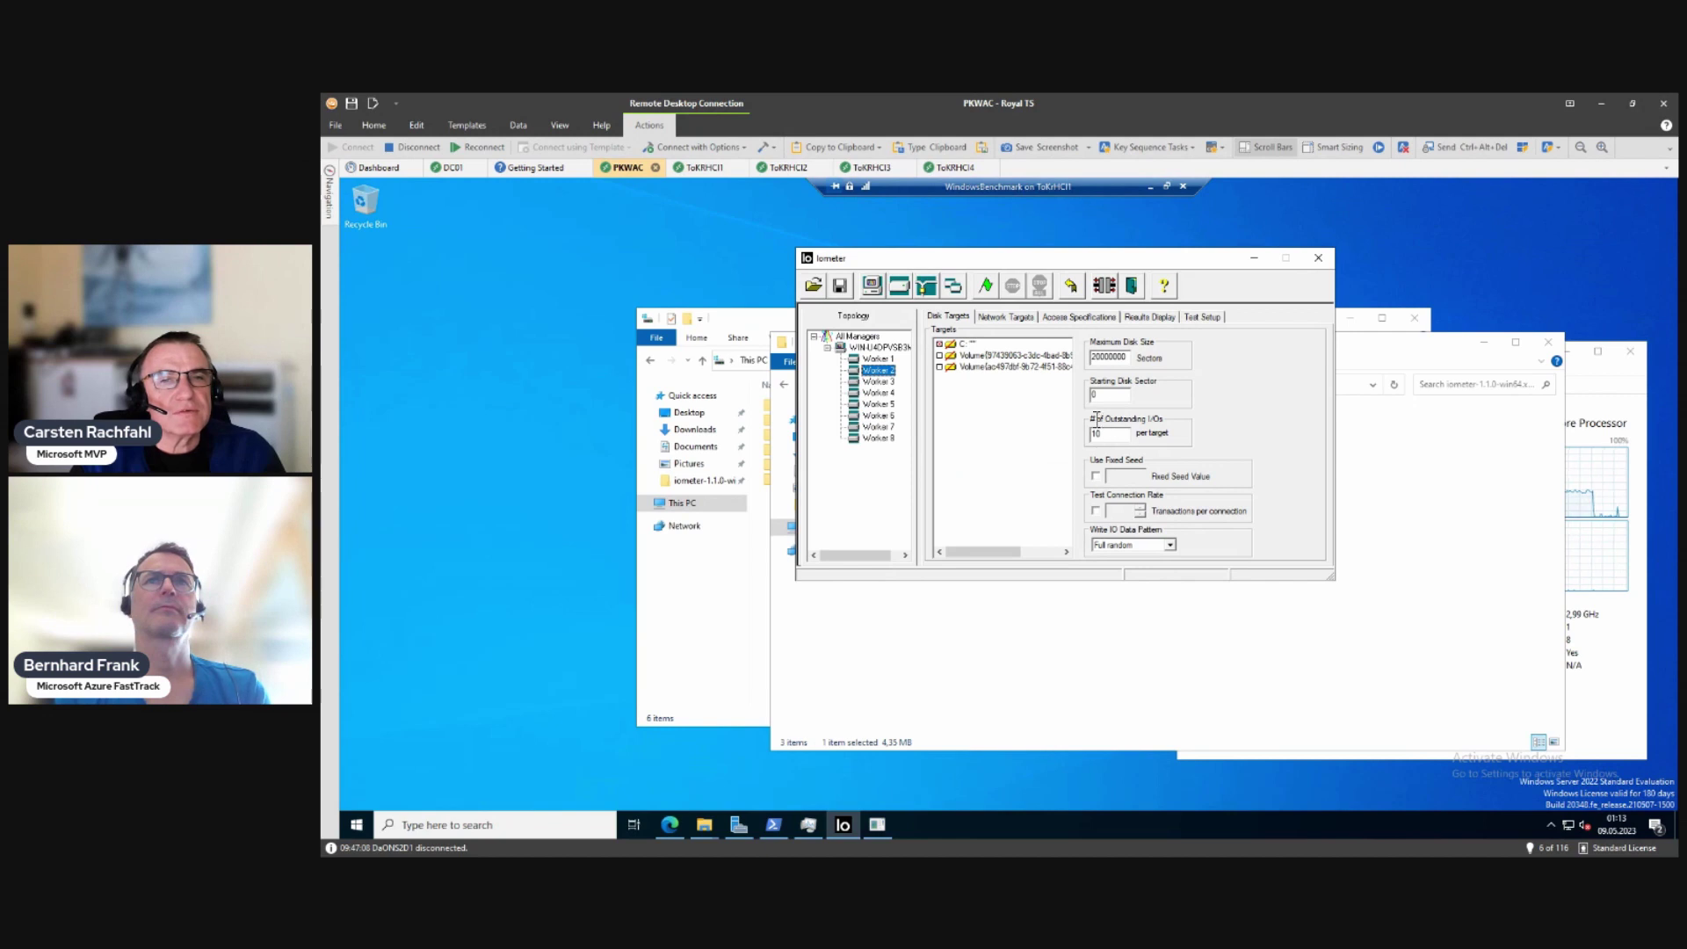
pyautogui.click(987, 287)
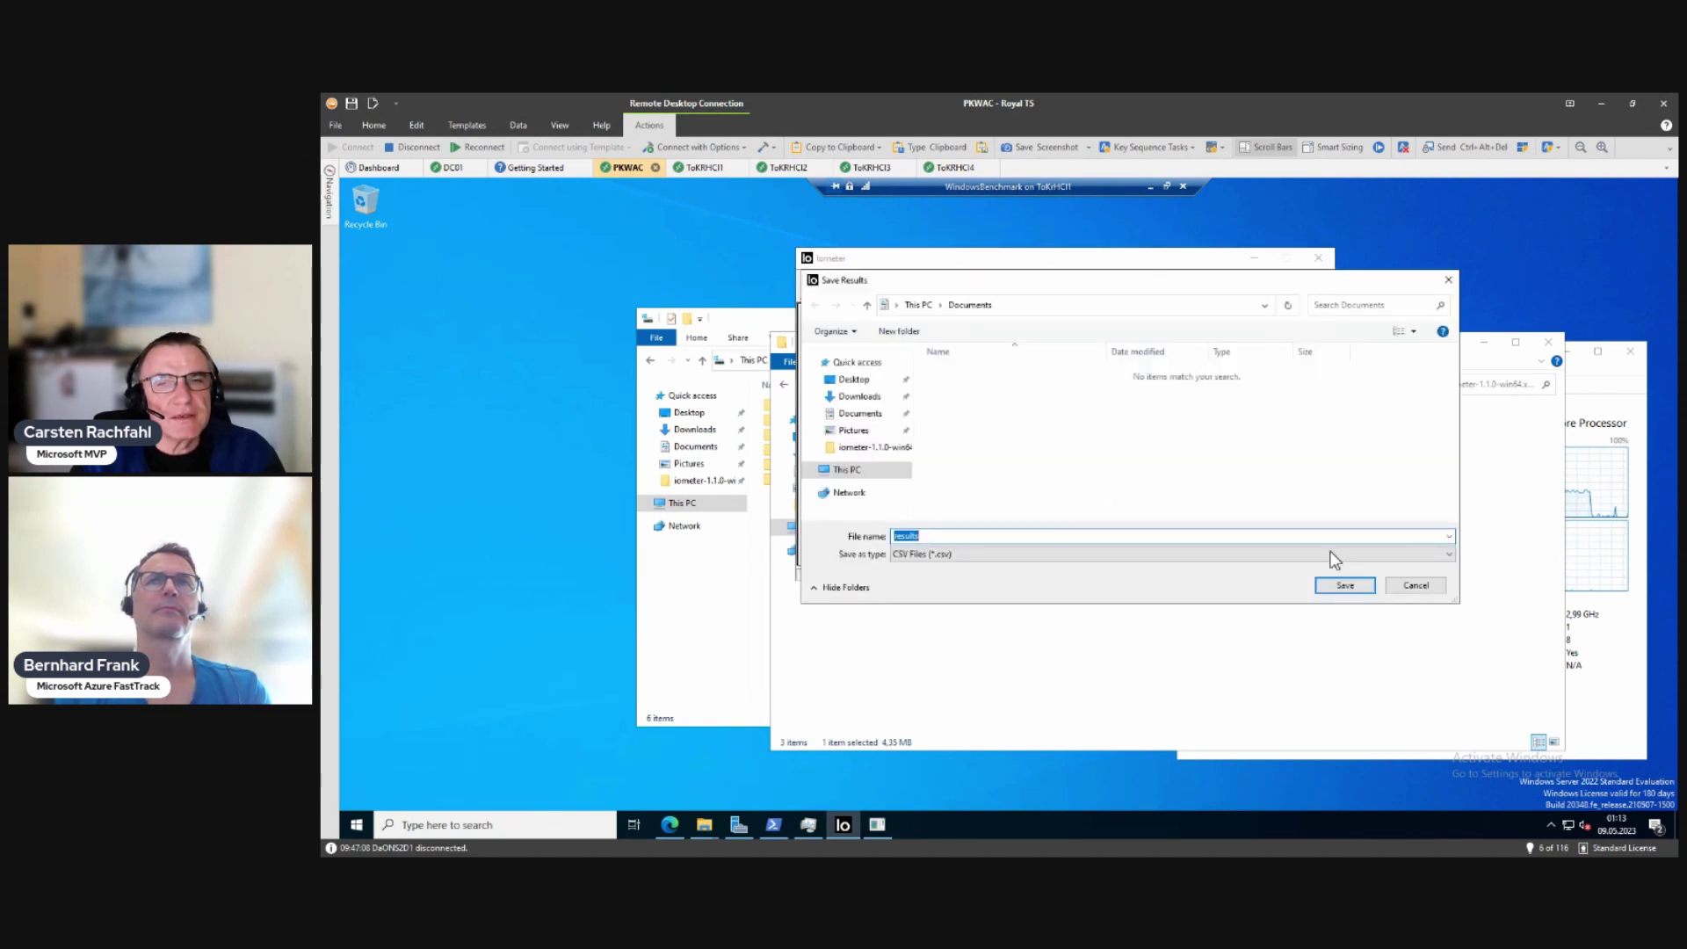
pyautogui.click(1416, 587)
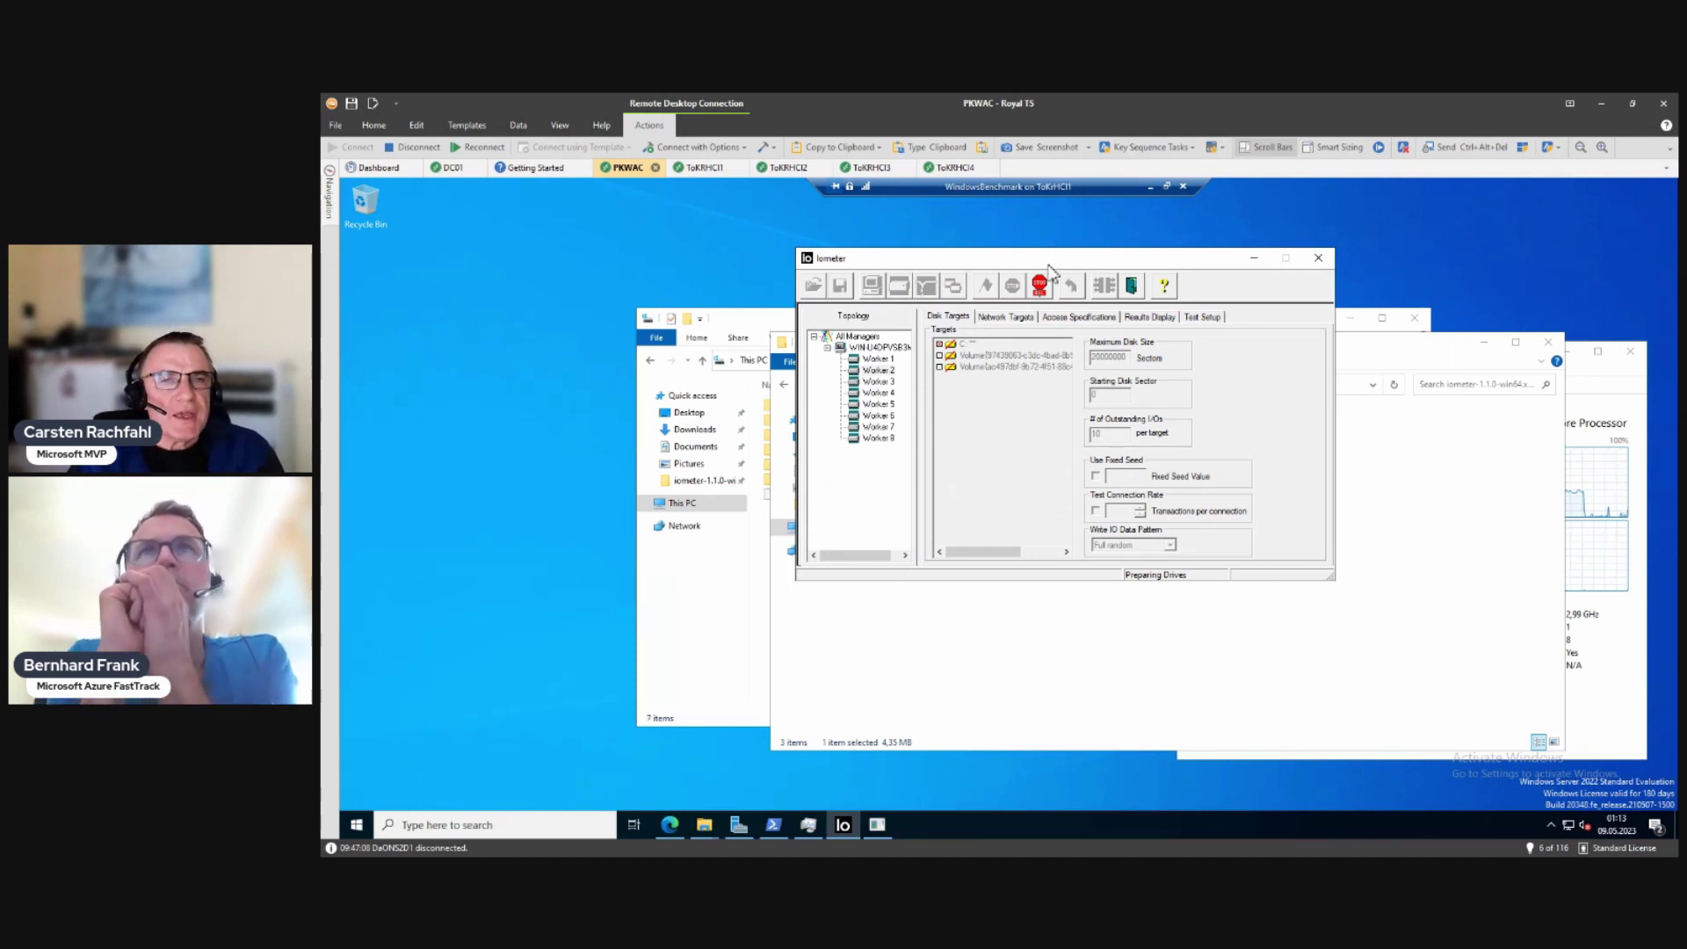
pyautogui.moveTo(942, 258); pyautogui.dragTo(747, 255)
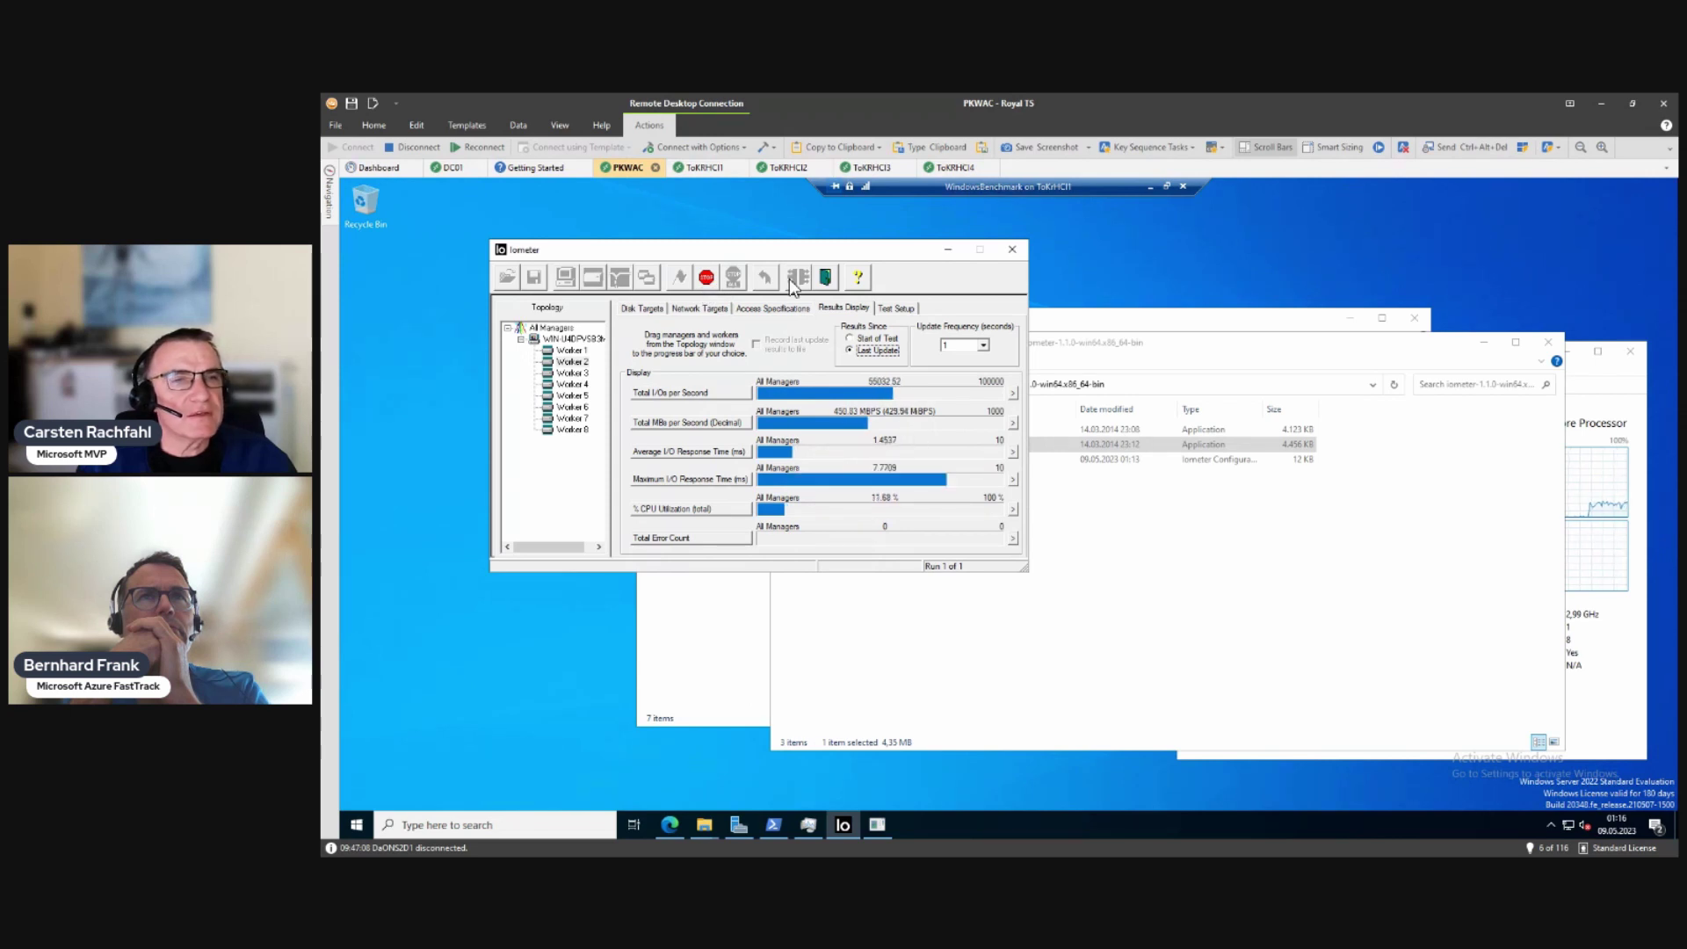
# Step: Stop the running test and check the disk target settings and assigned access specification of the workers
pyautogui.click(708, 279)
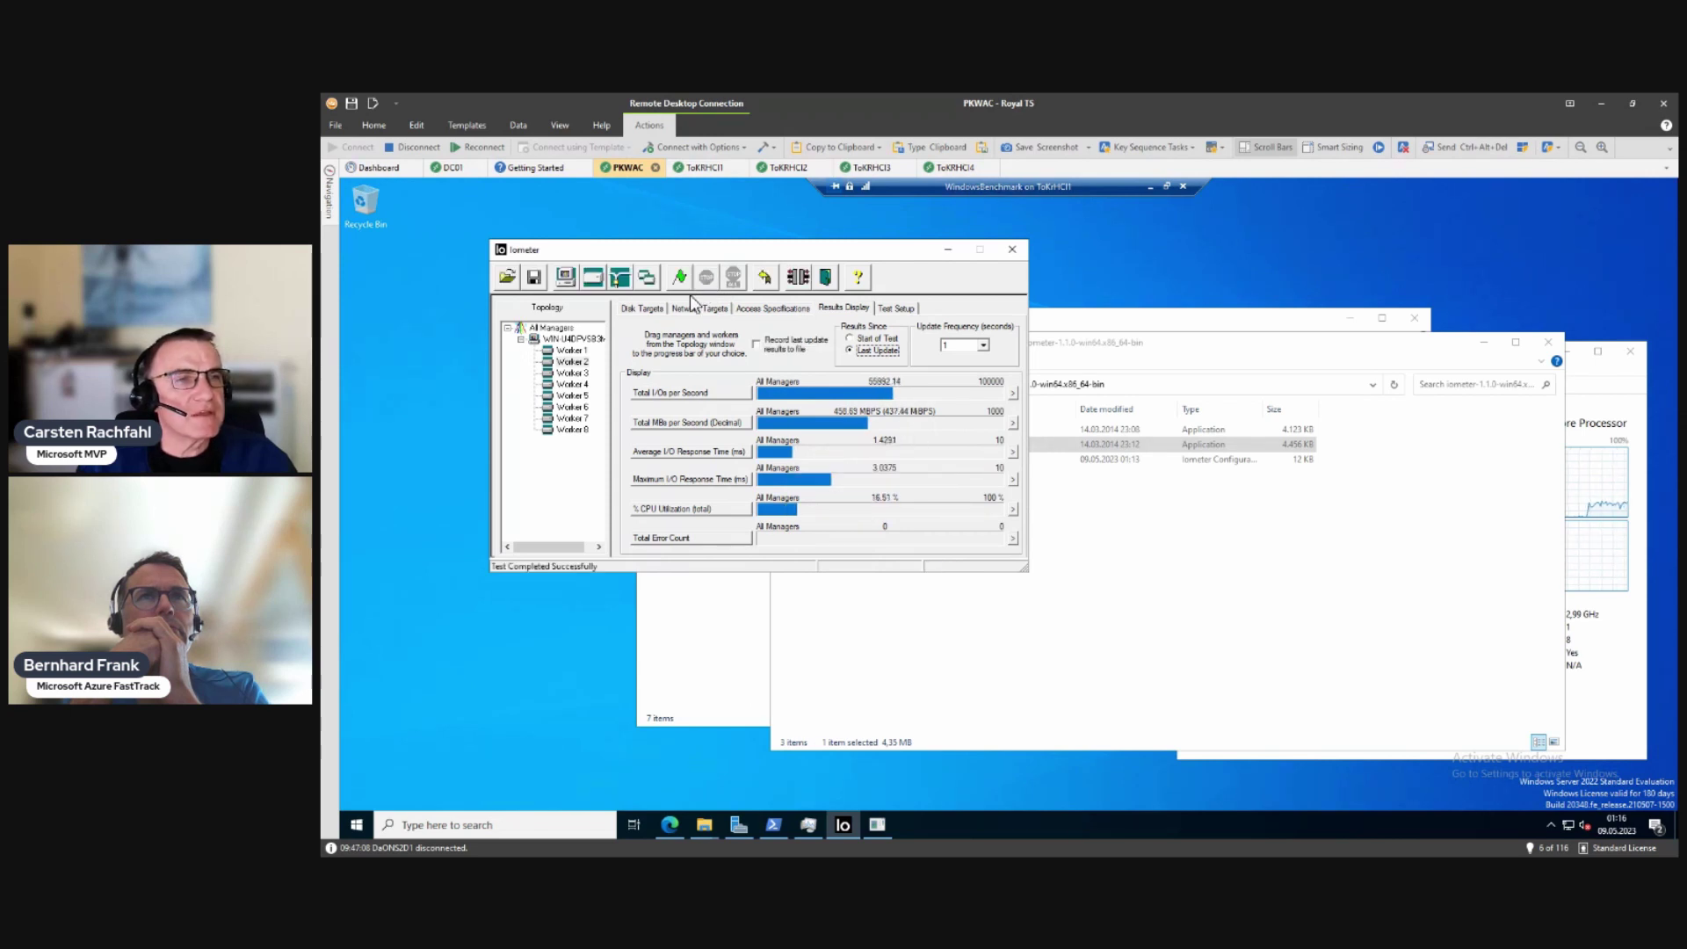
pyautogui.click(577, 340)
pyautogui.click(641, 309)
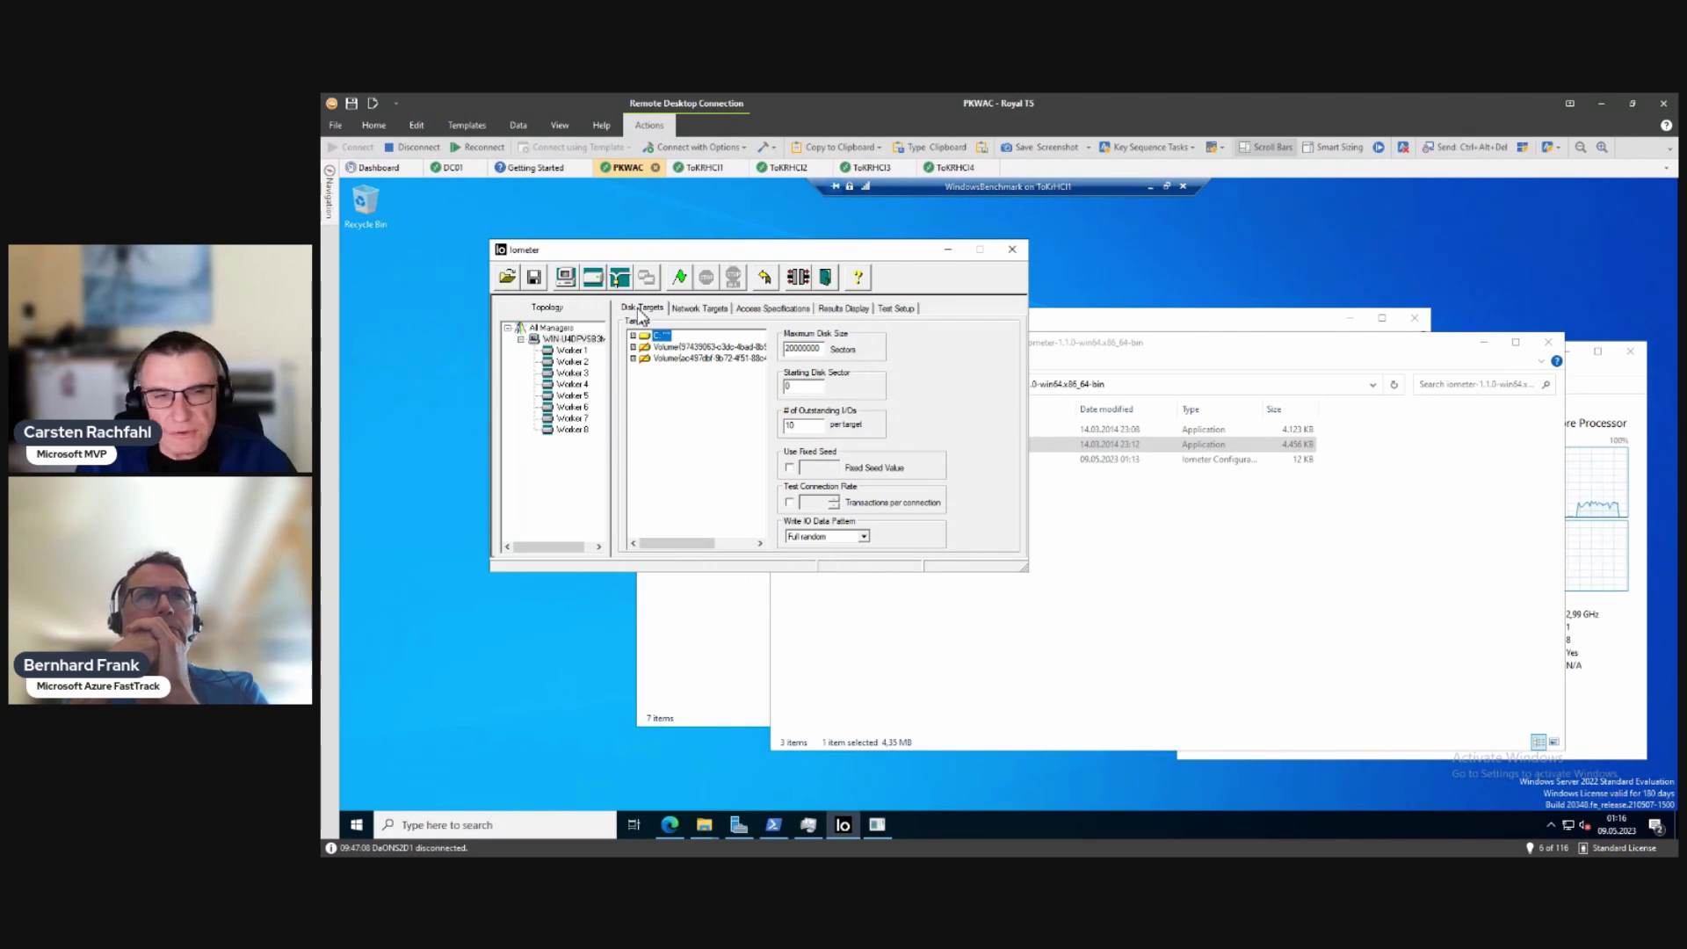
pyautogui.click(749, 309)
pyautogui.click(675, 335)
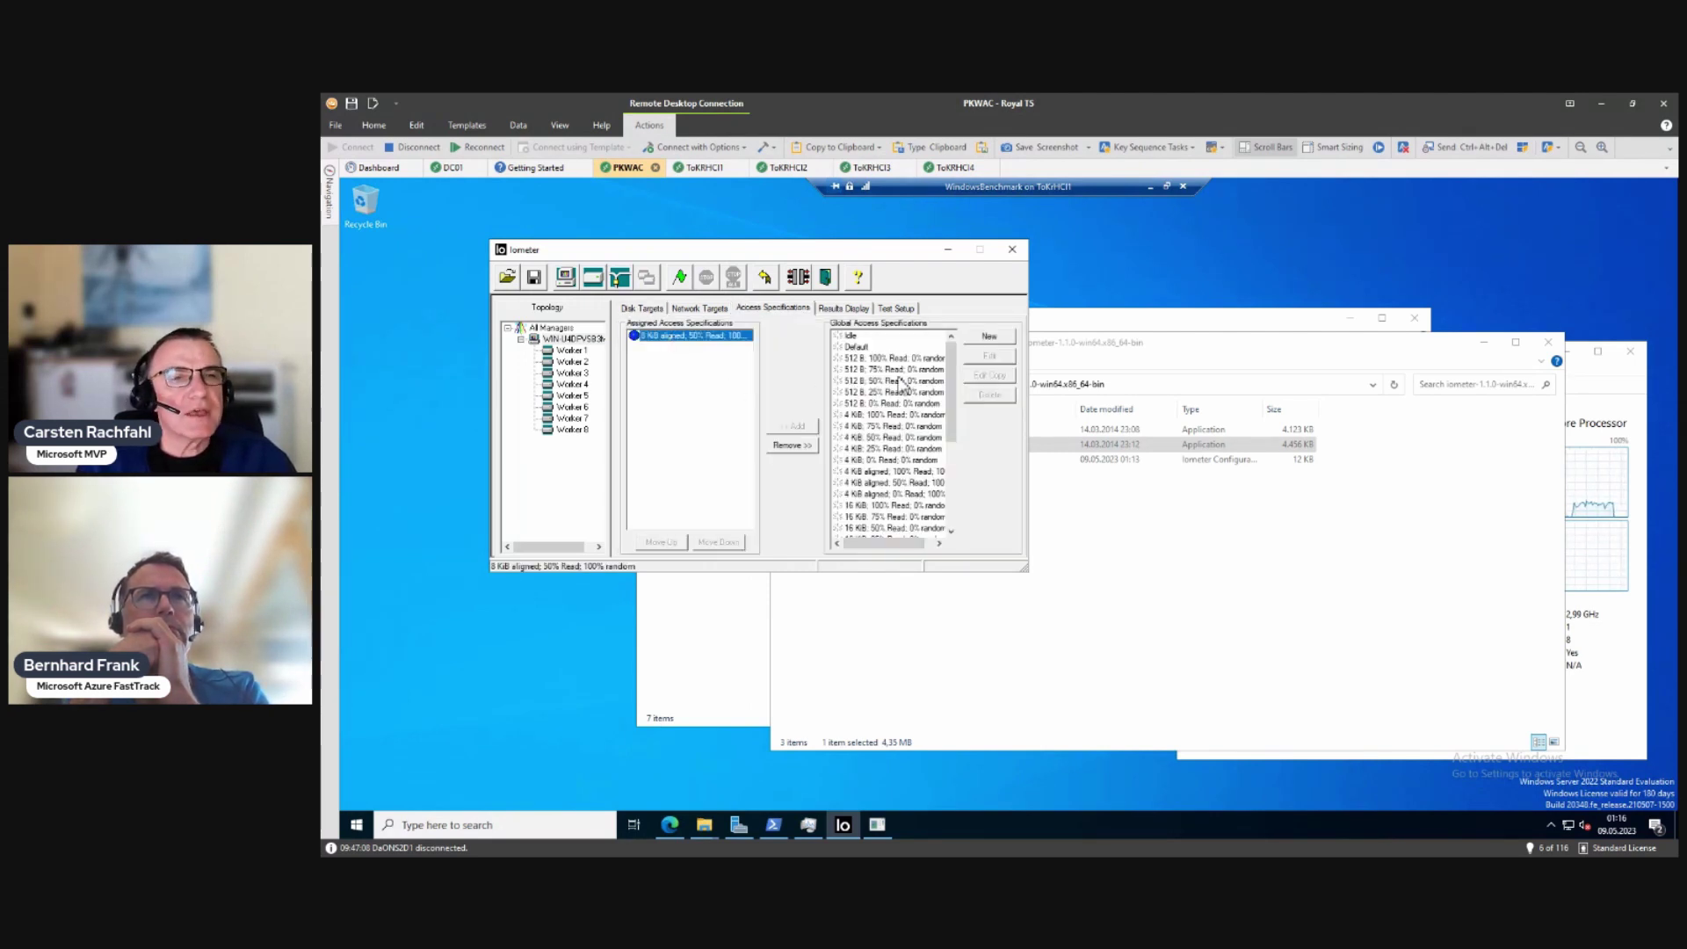
# Step: Review the settings of the global "8 KiB aligned; 50% Read; 100% random" access specification without changing them
pyautogui.scroll(-5, 892, 439)
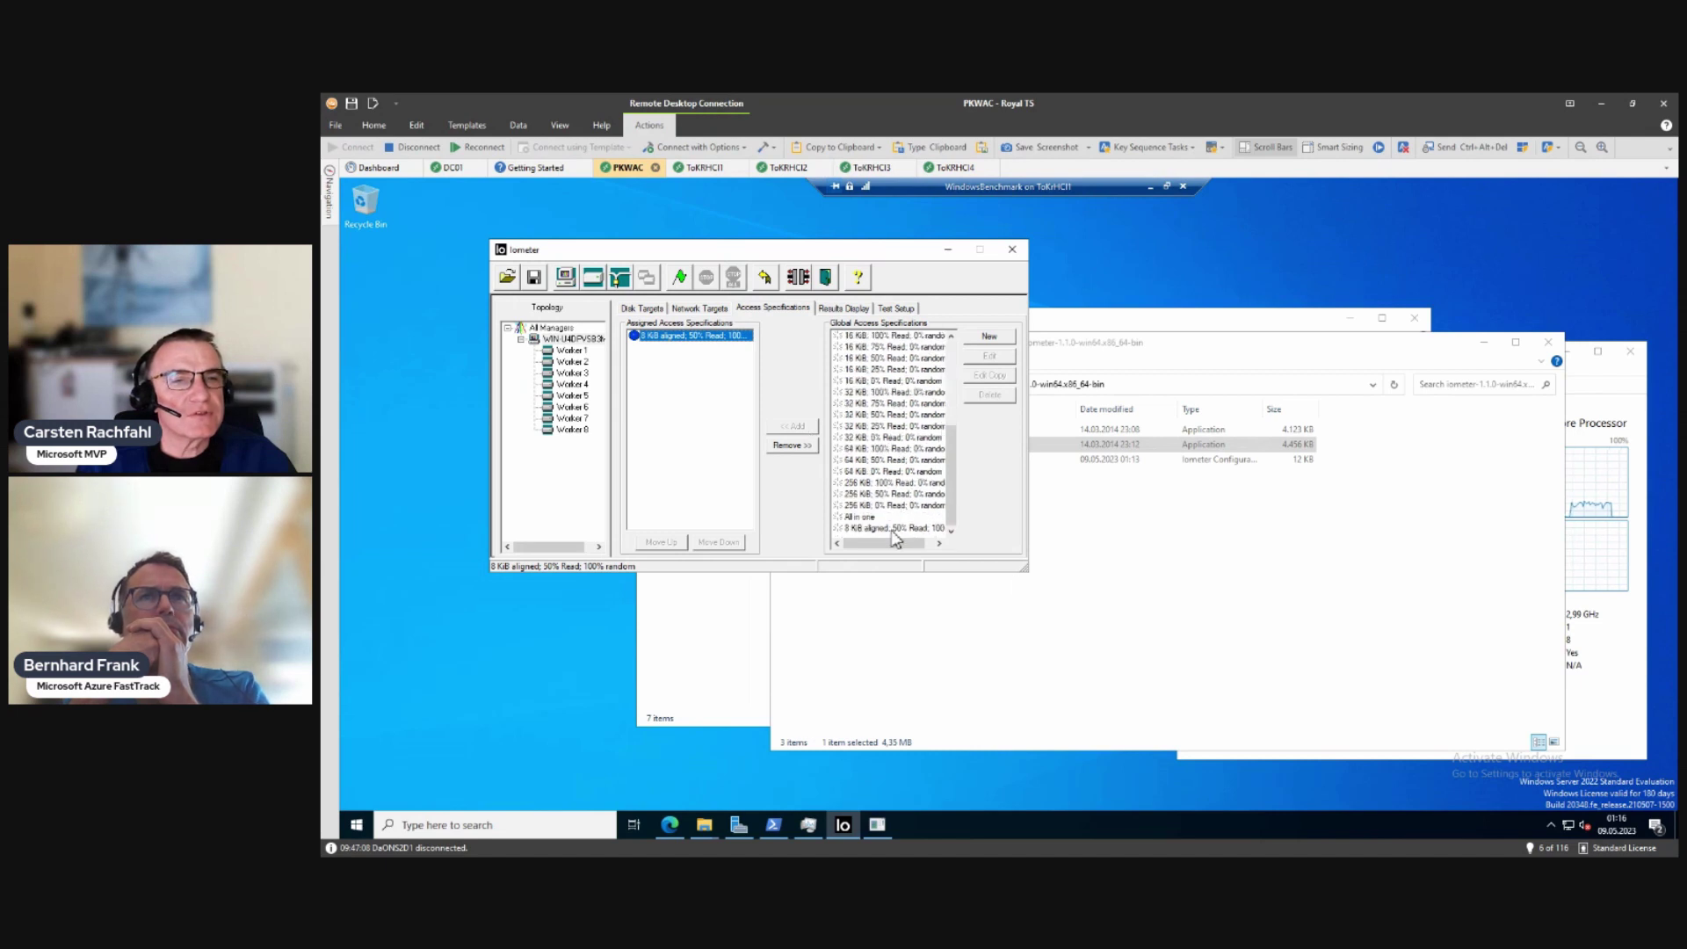
pyautogui.click(892, 528)
pyautogui.click(986, 376)
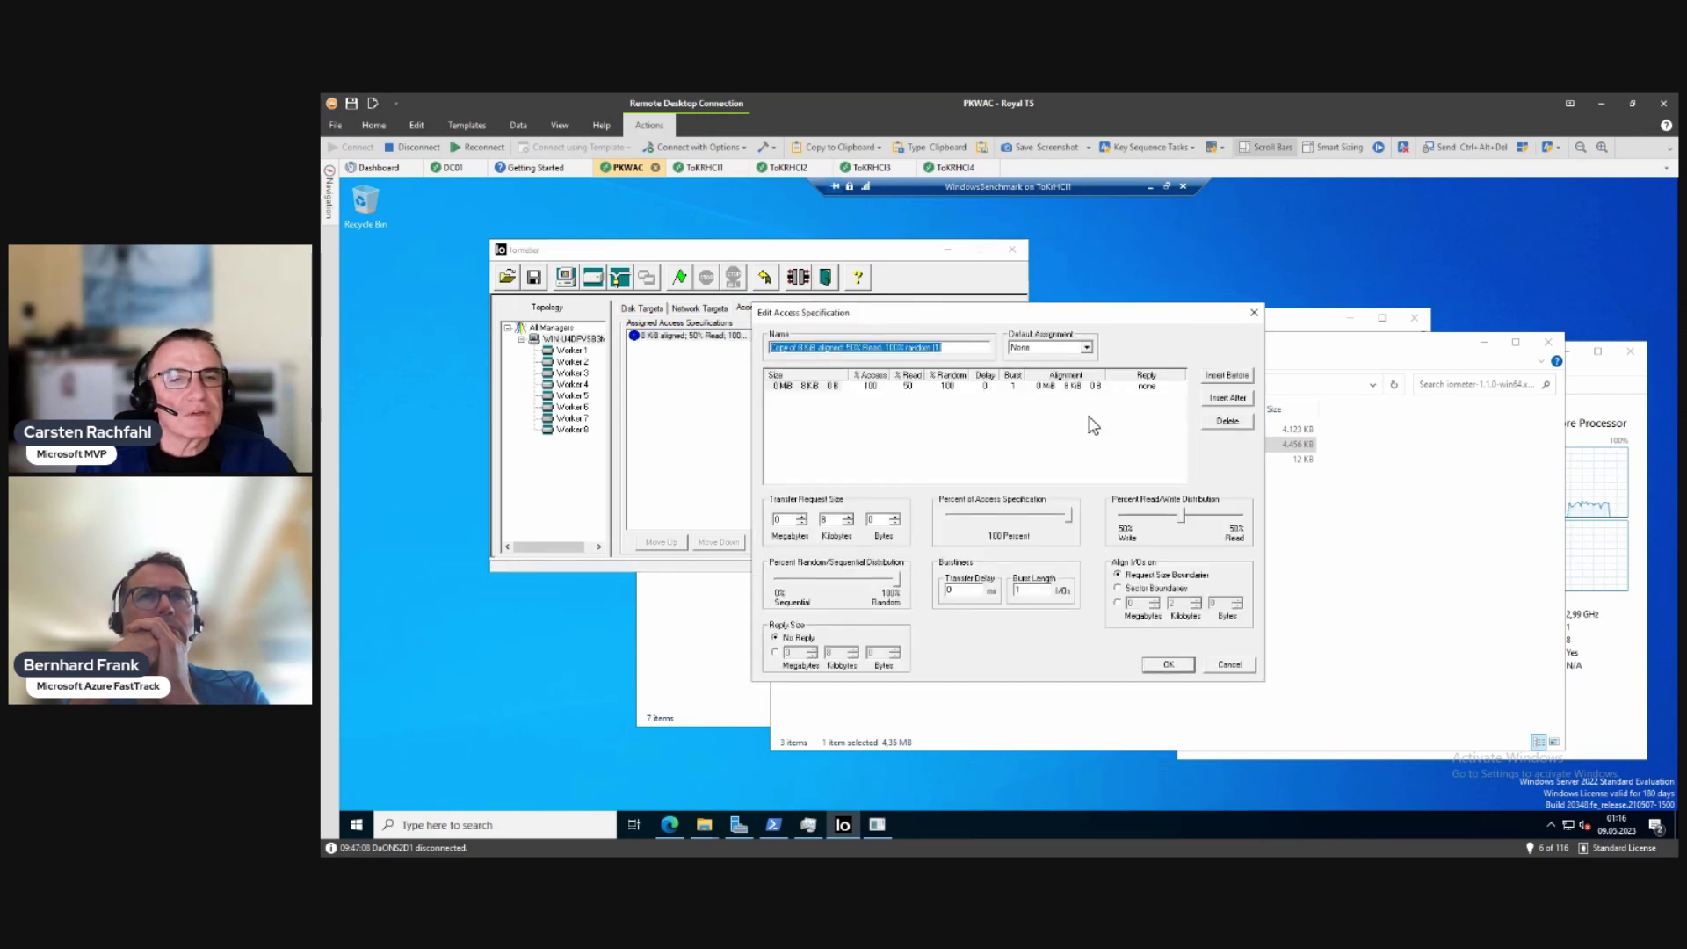
pyautogui.click(1229, 665)
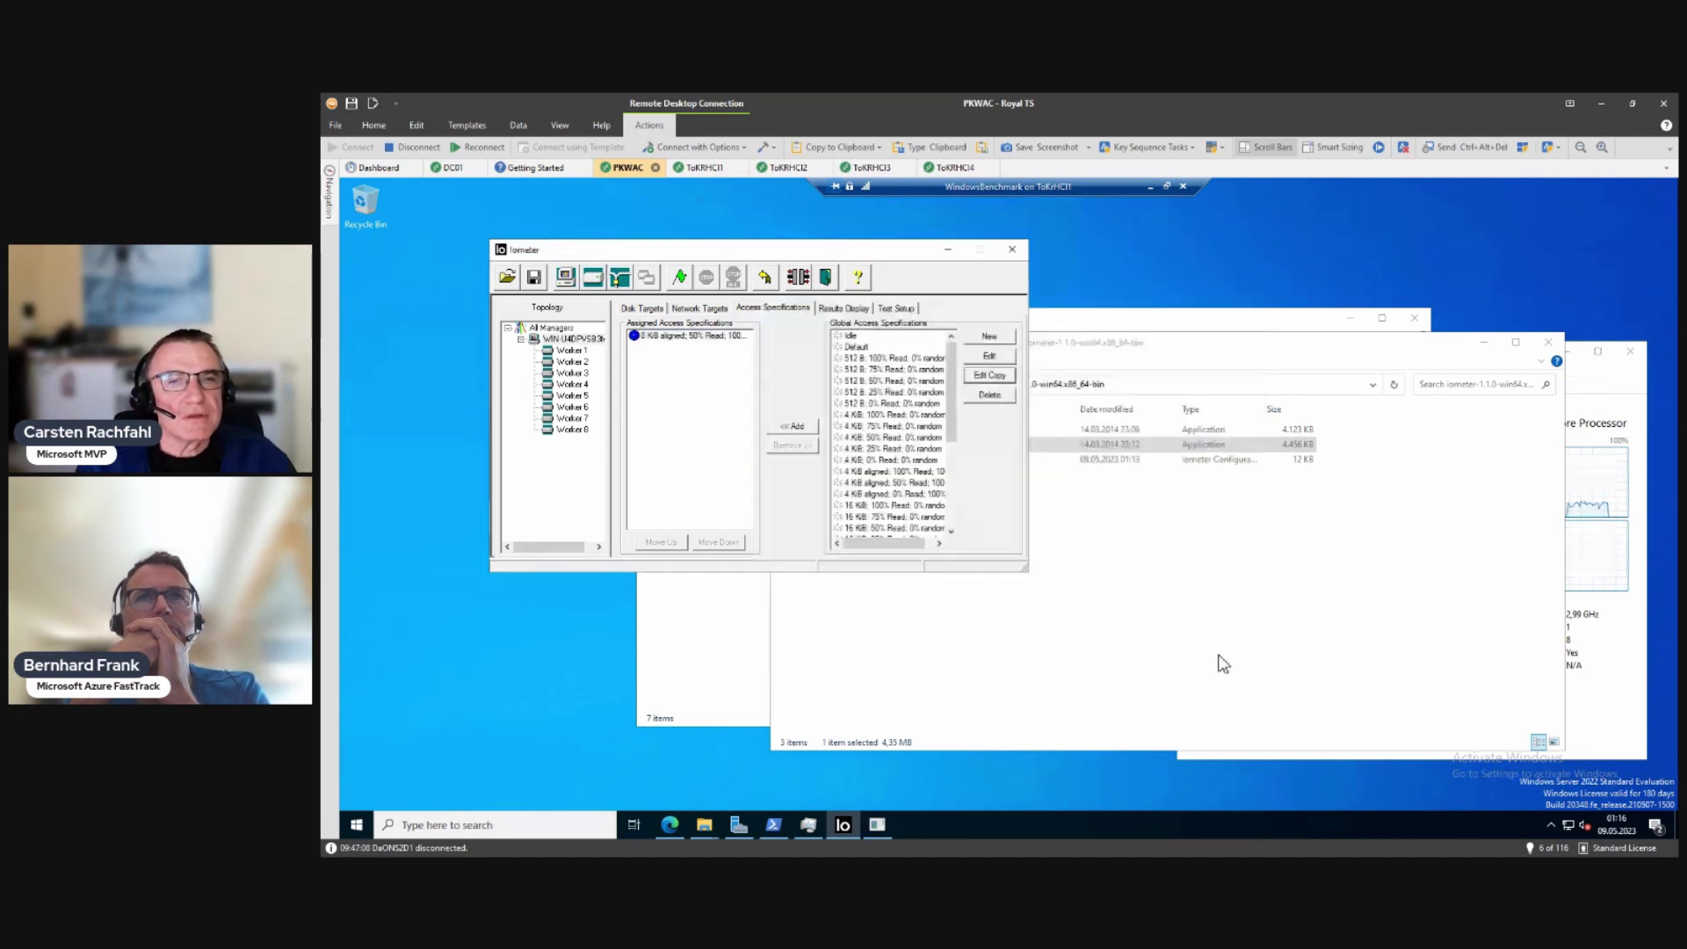
pyautogui.click(999, 353)
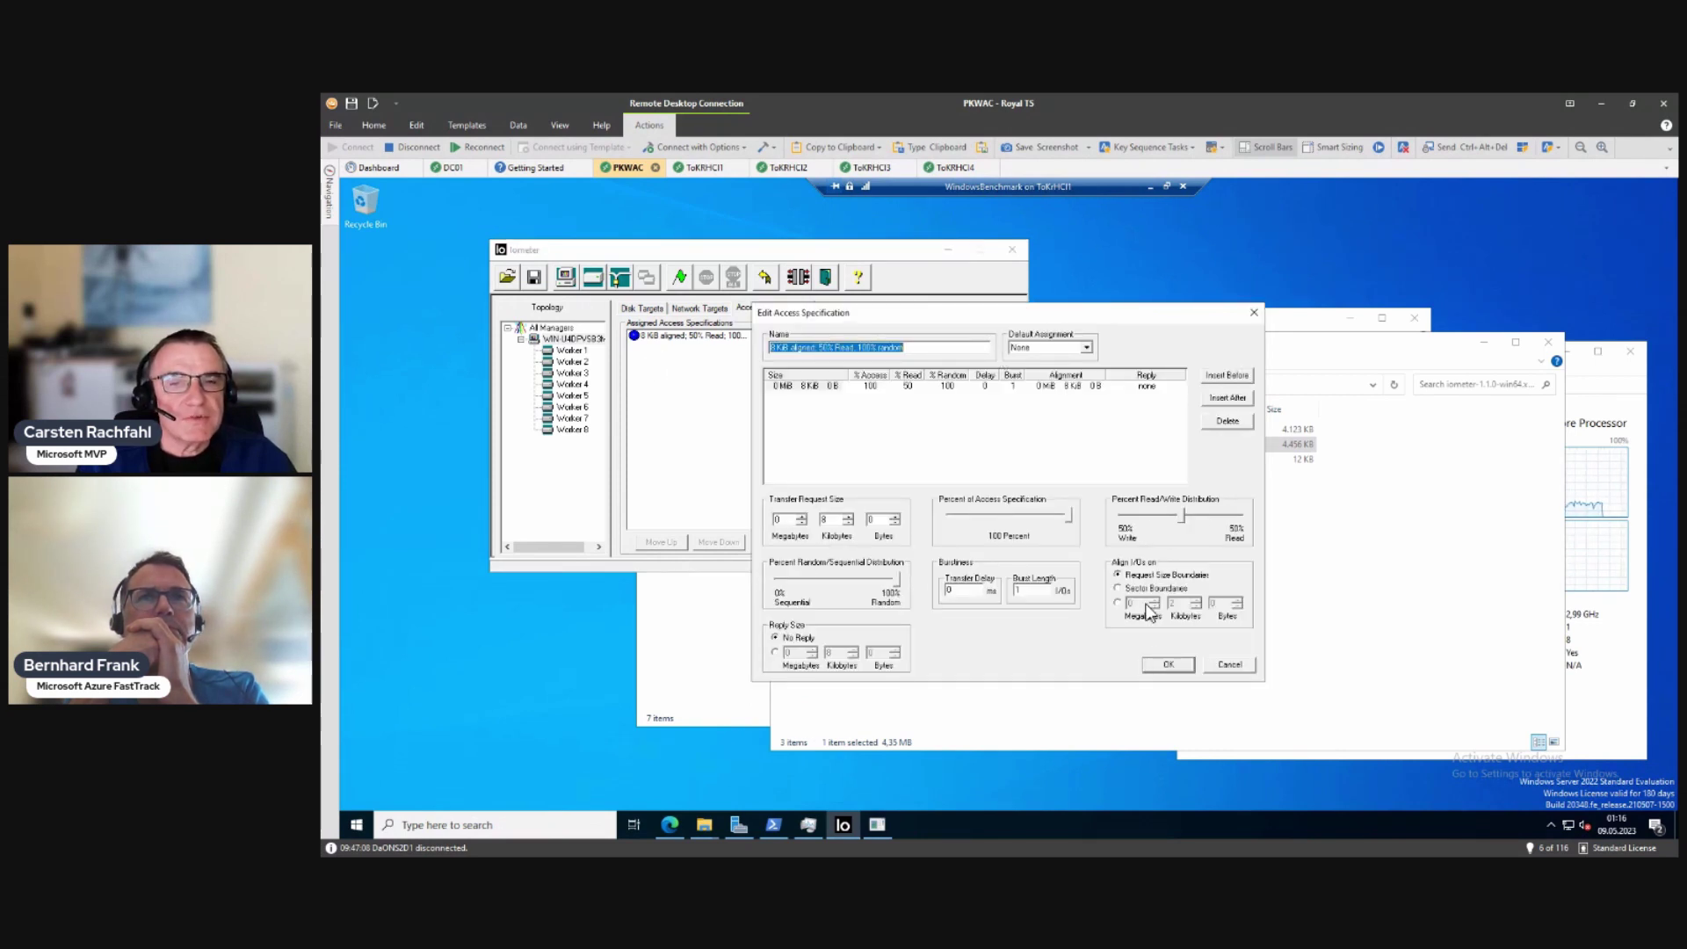
pyautogui.click(1167, 665)
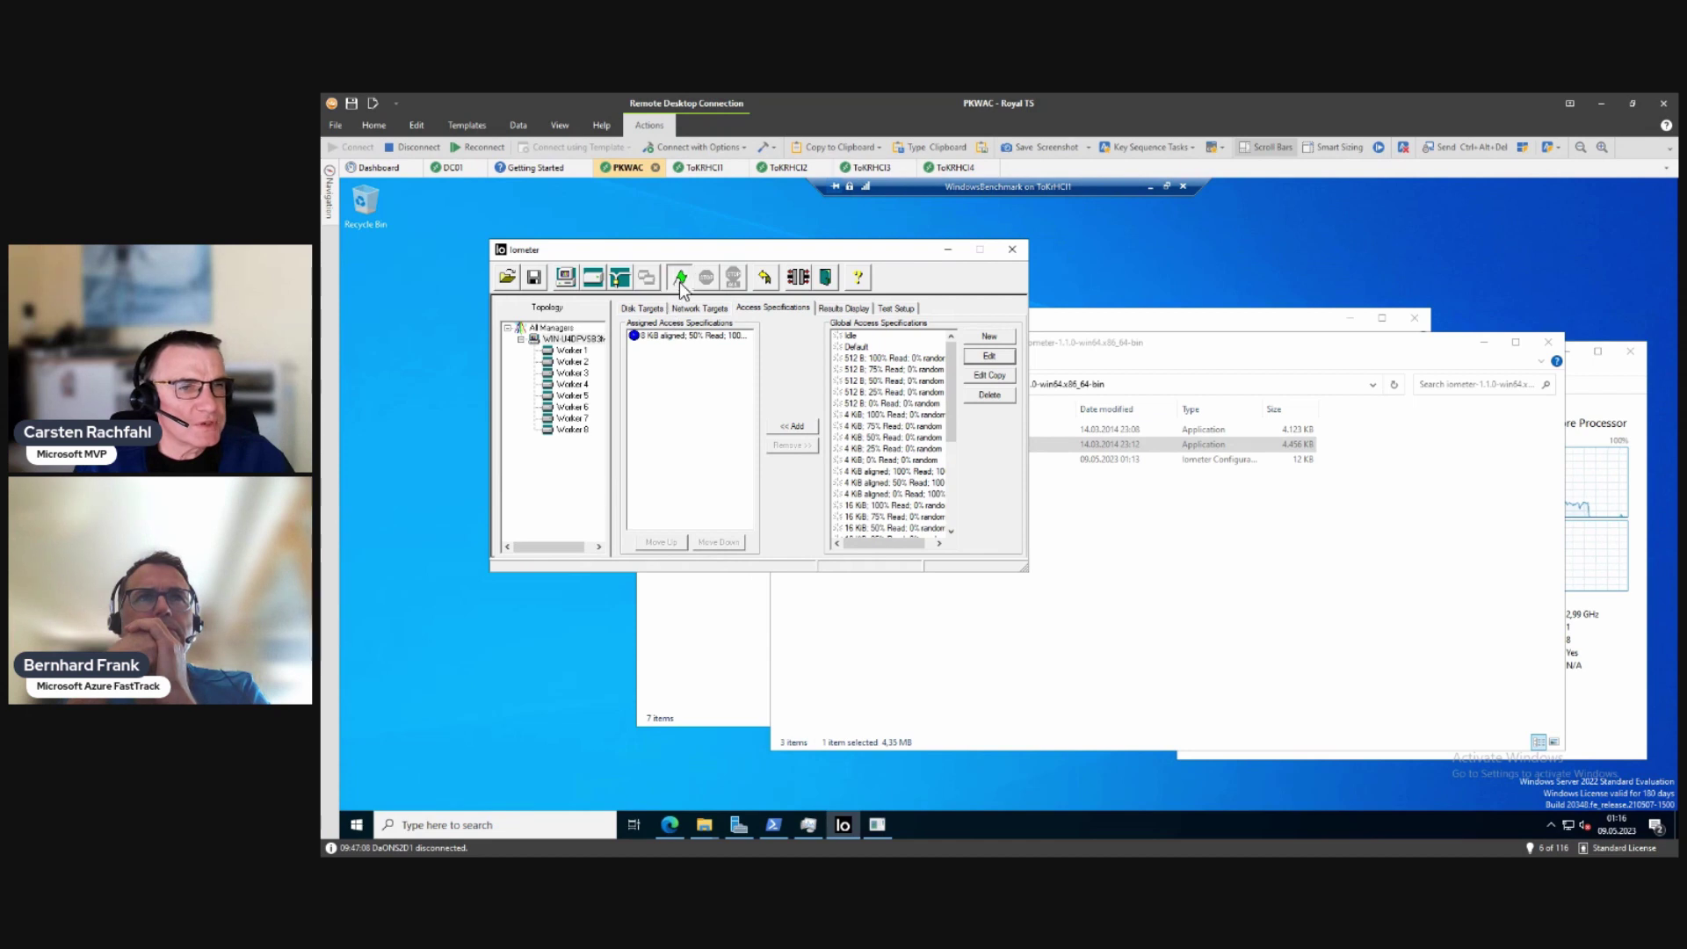
# Step: Start the benchmark test again and show the Disk 0 (C:) performance in Task Manager
pyautogui.click(678, 279)
pyautogui.click(1106, 576)
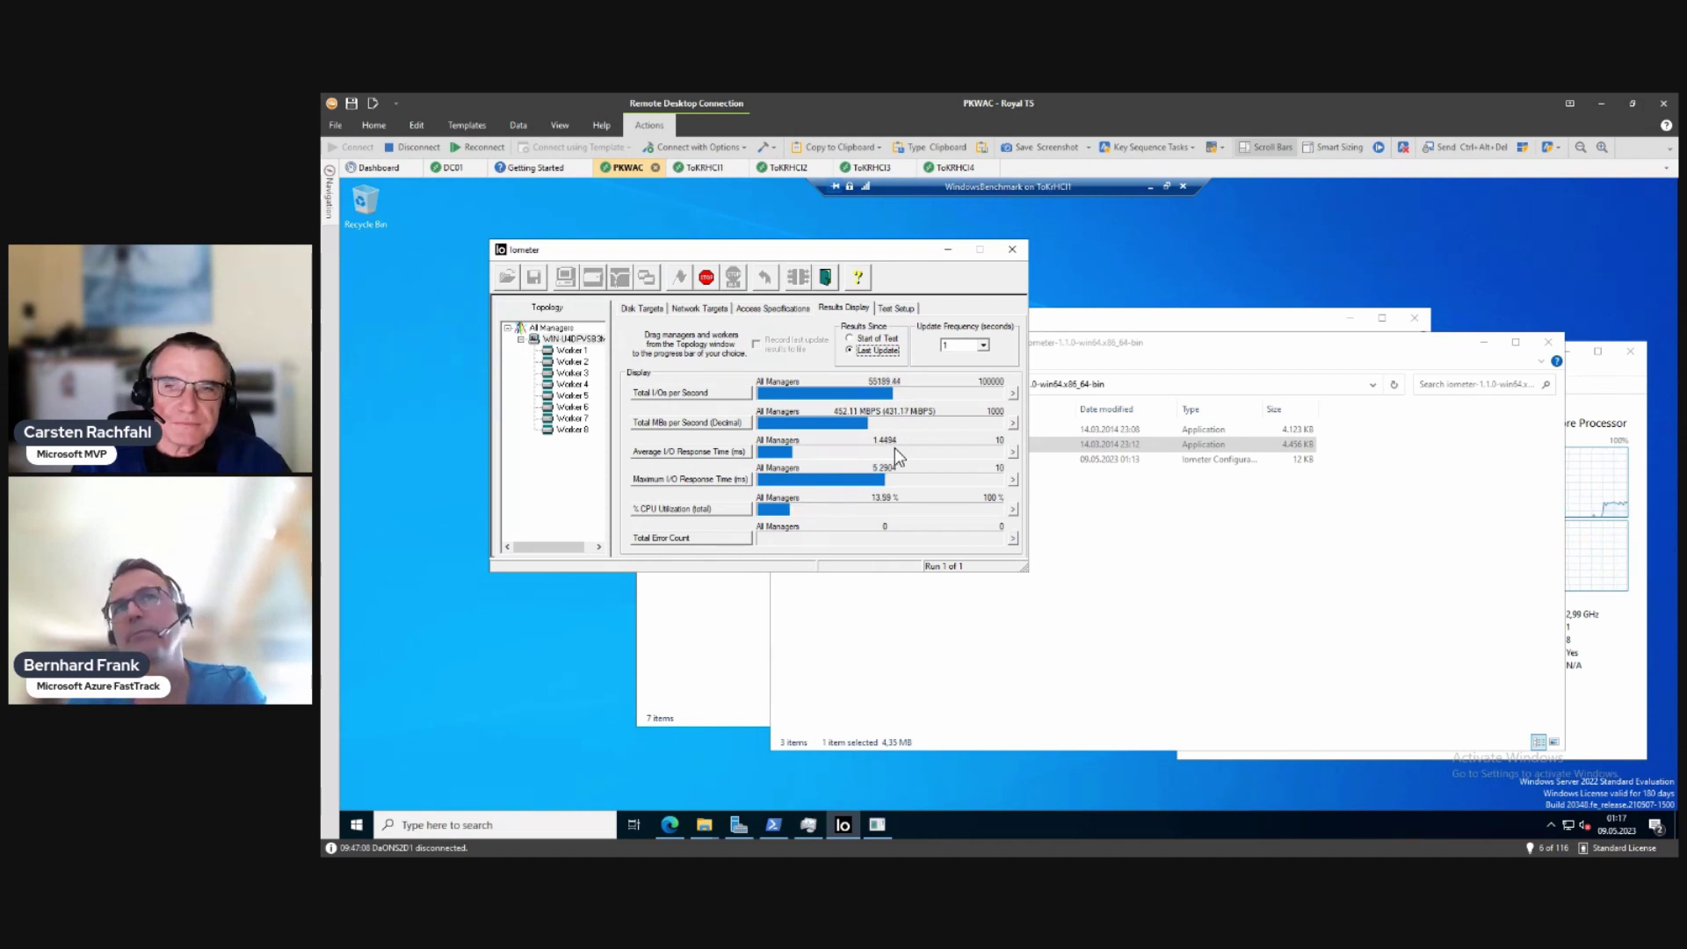
pyautogui.click(1622, 651)
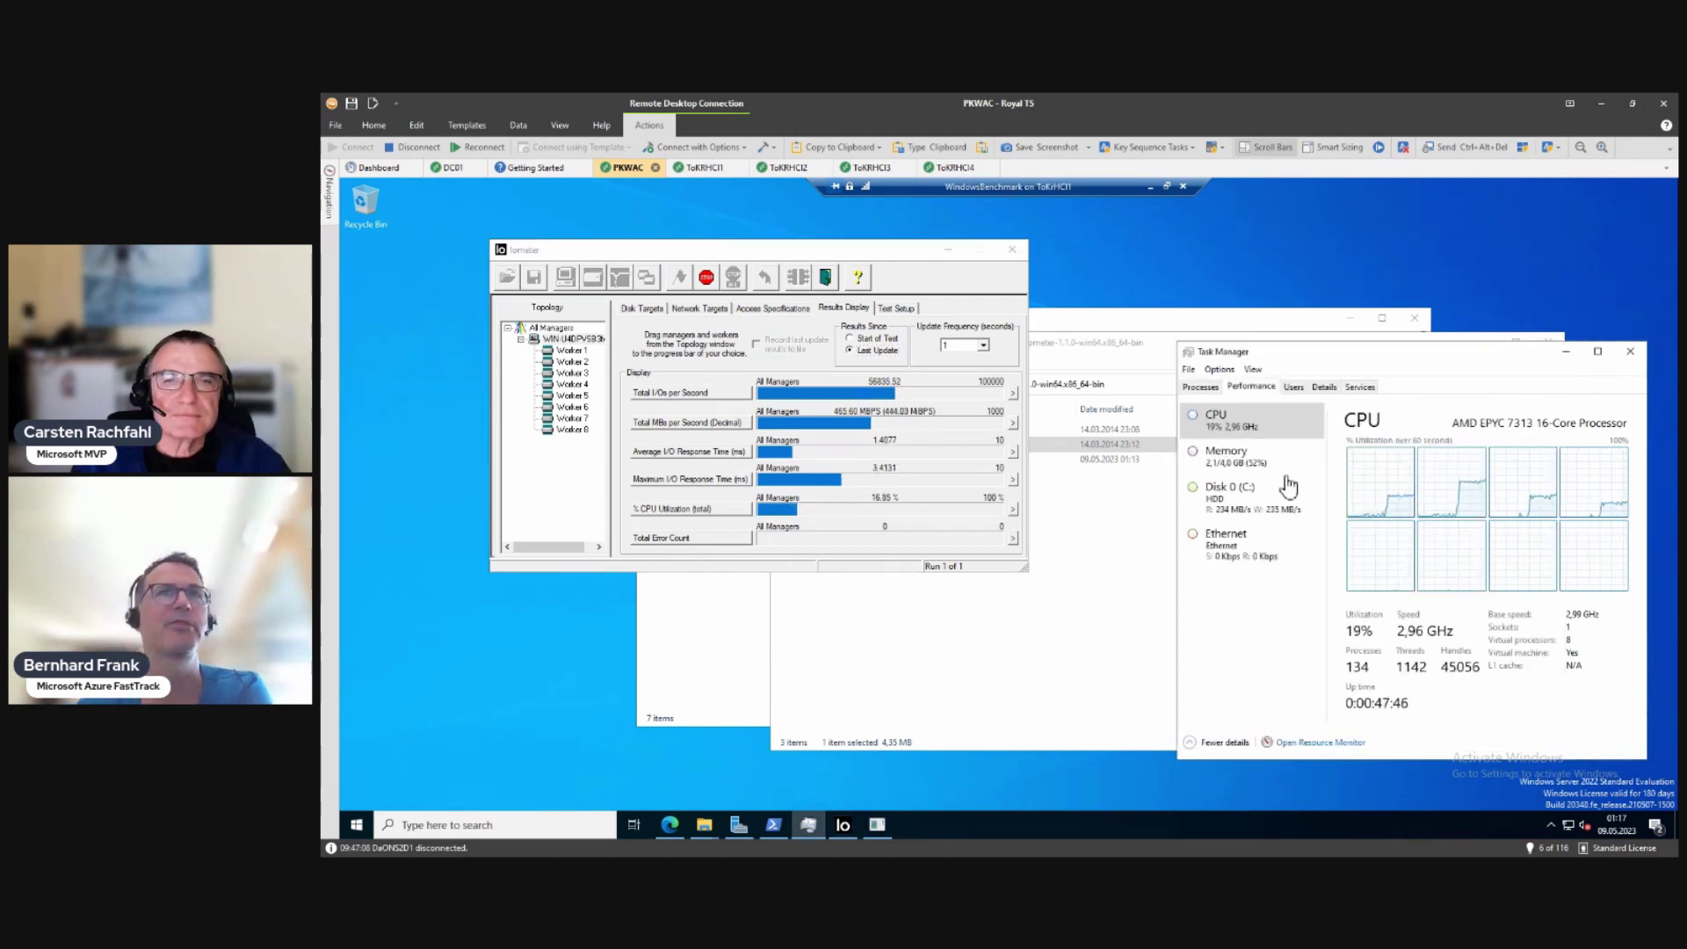
pyautogui.click(1234, 495)
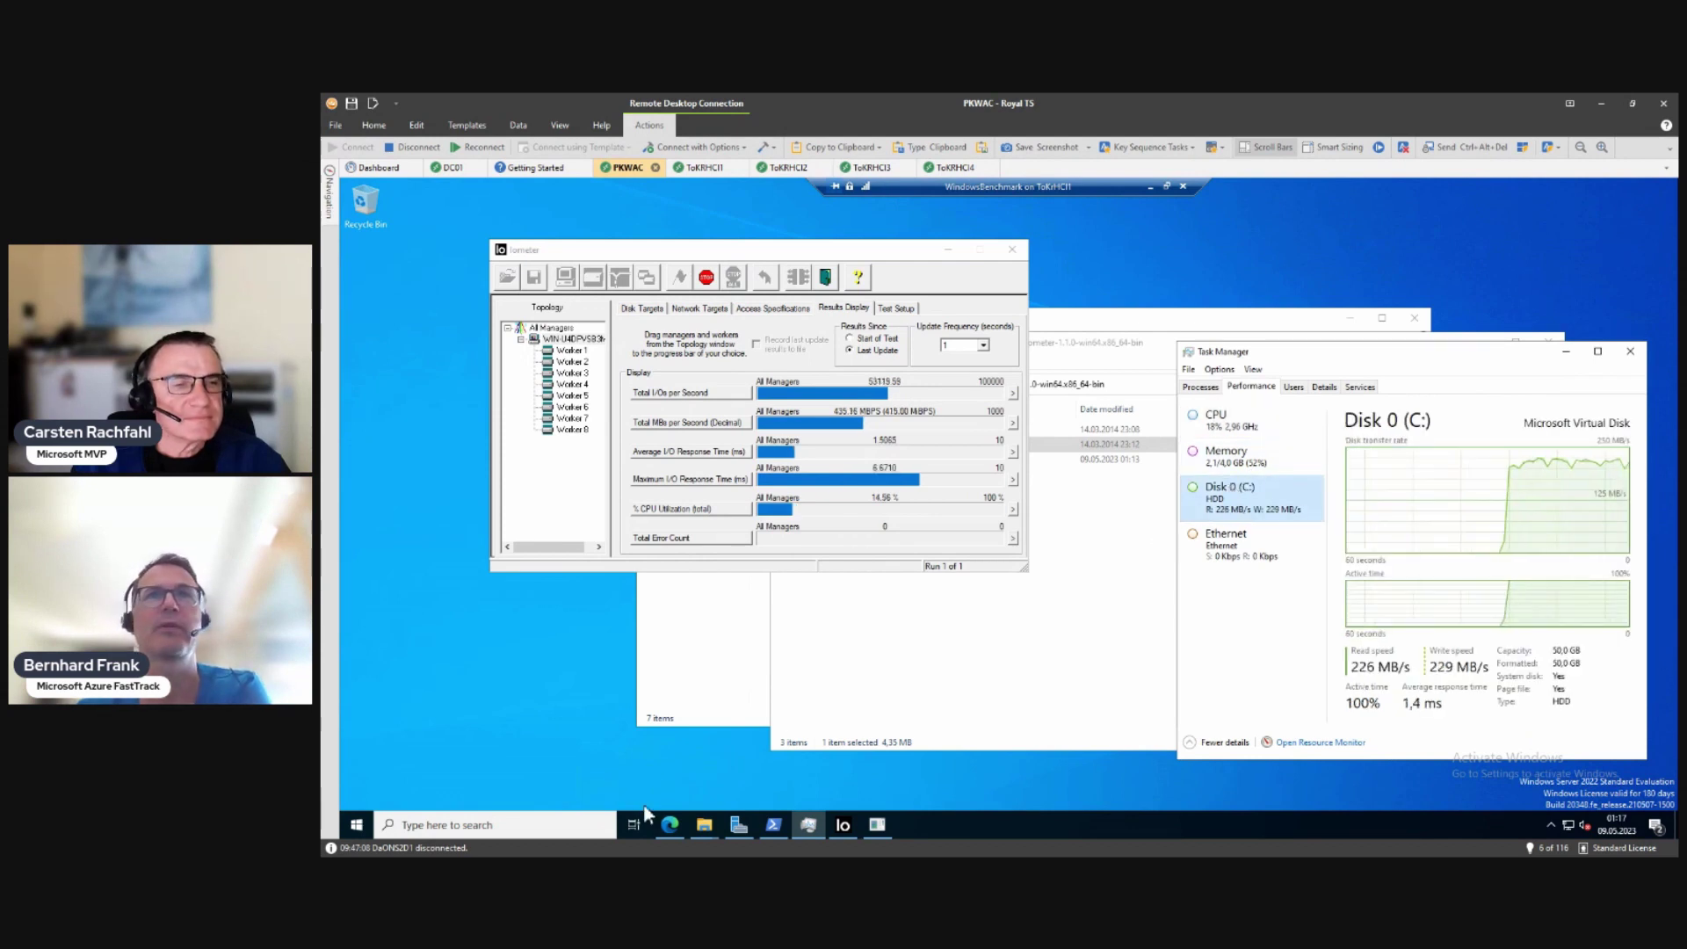
# Step: Minimize the virtual machine session, switch to Windows Admin Center and open the Collect volume from the cluster's volume inventory
pyautogui.click(668, 823)
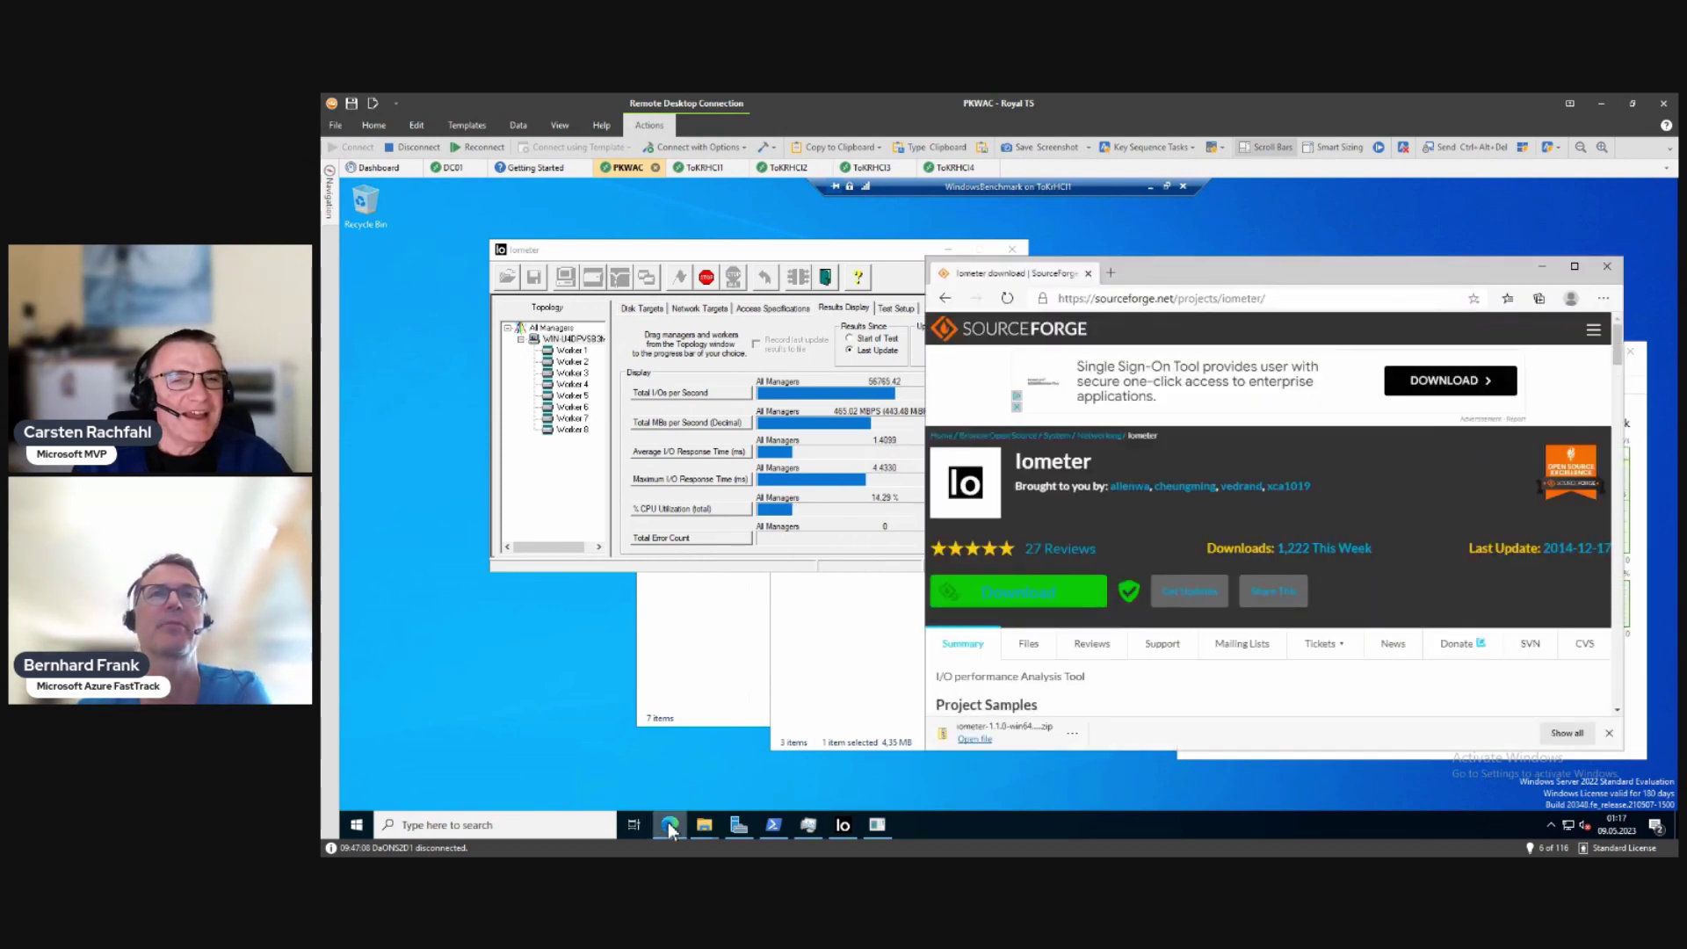
pyautogui.click(1541, 266)
pyautogui.click(1151, 188)
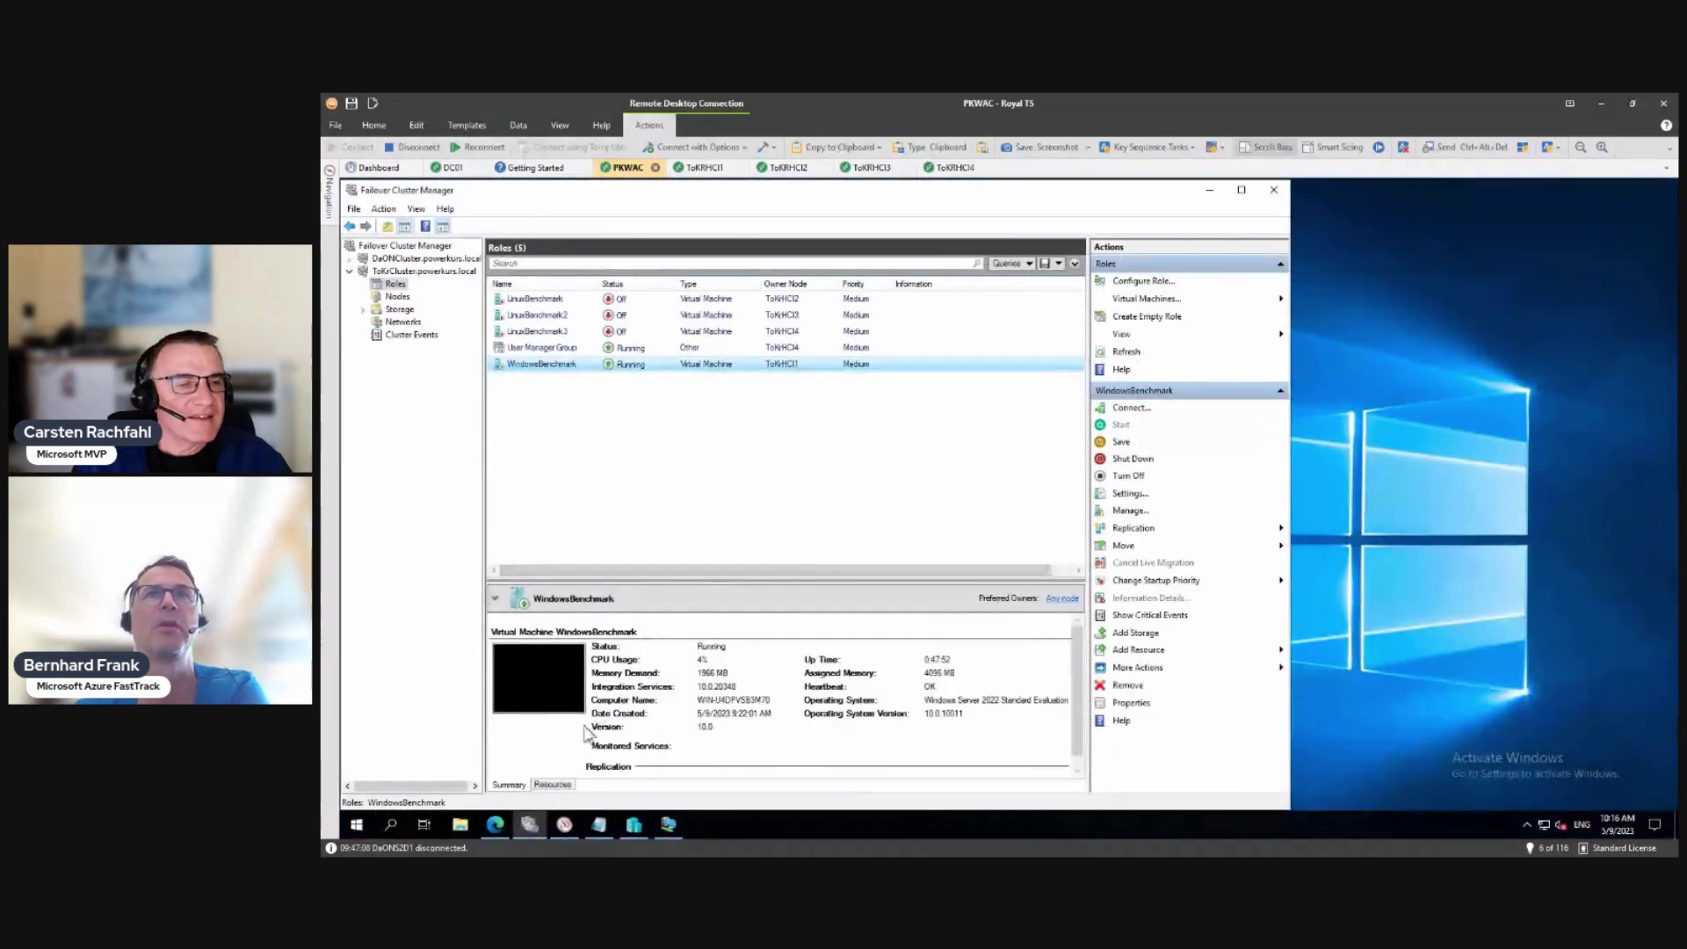
pyautogui.click(489, 826)
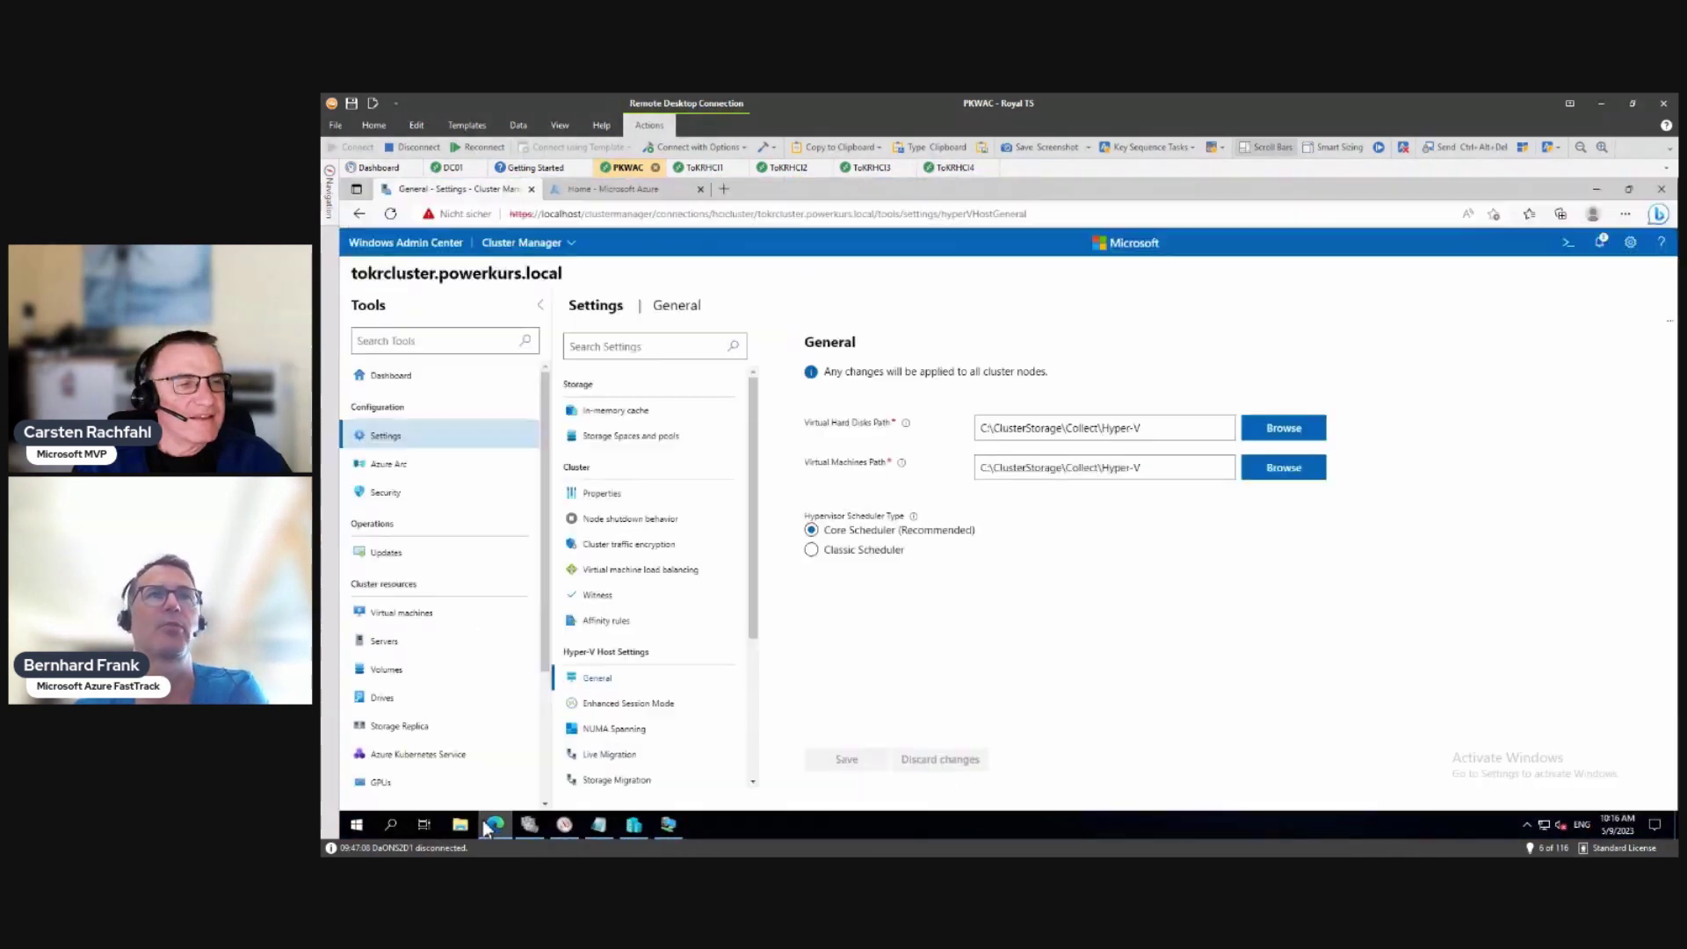
pyautogui.click(425, 681)
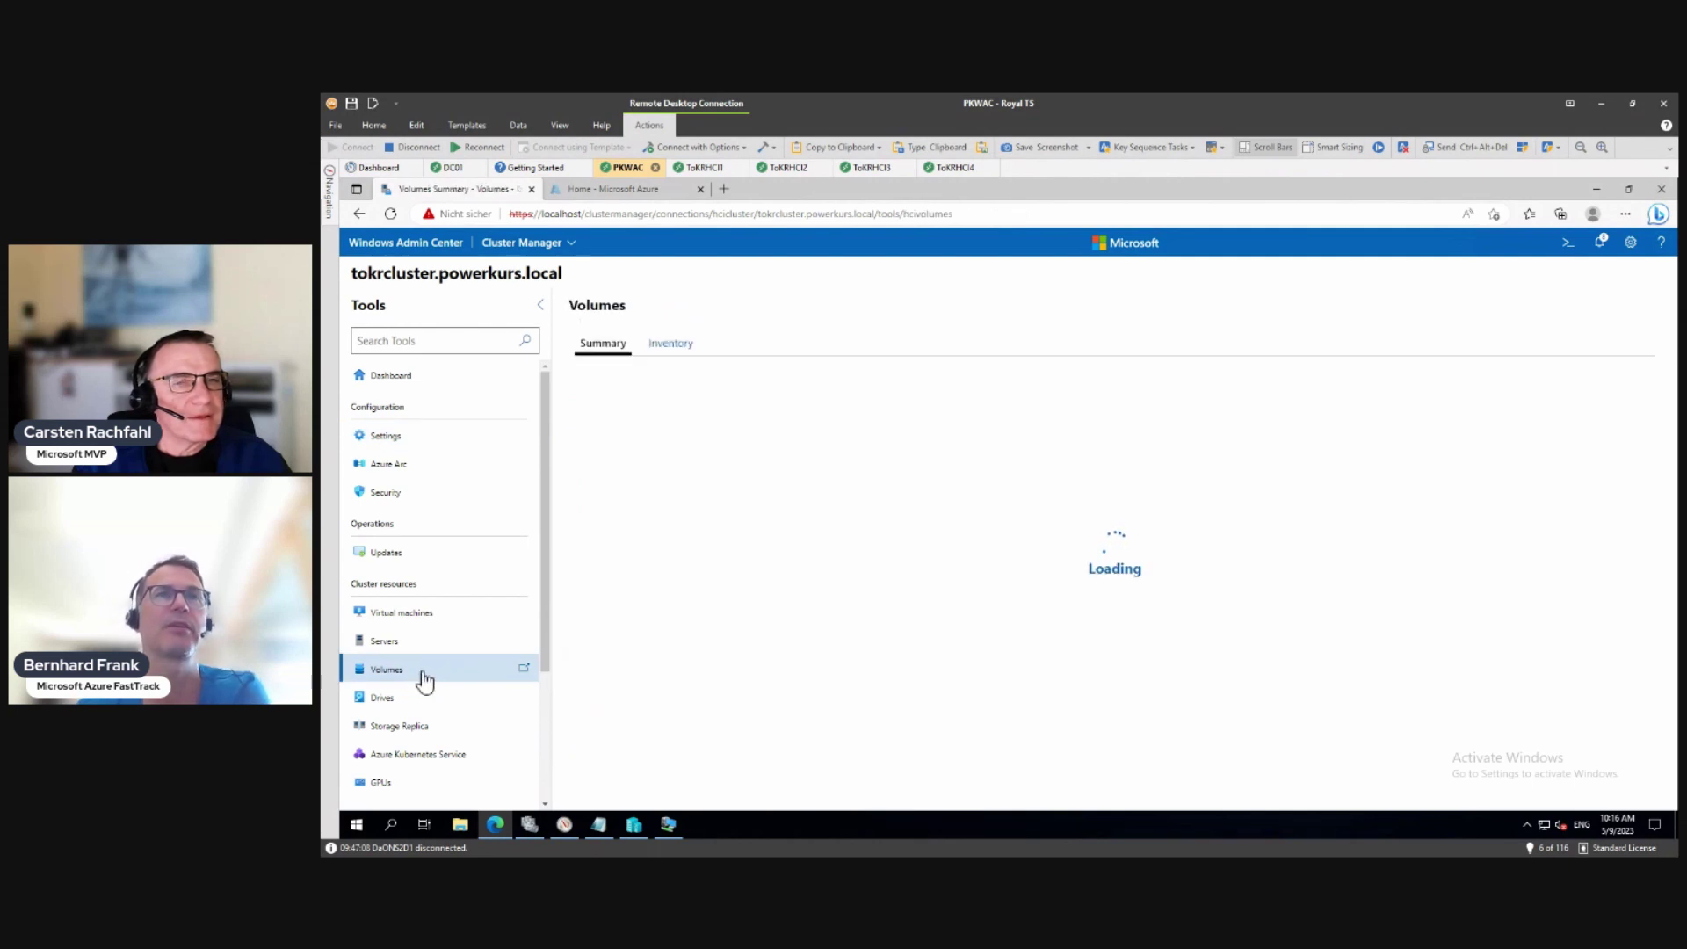
pyautogui.click(668, 346)
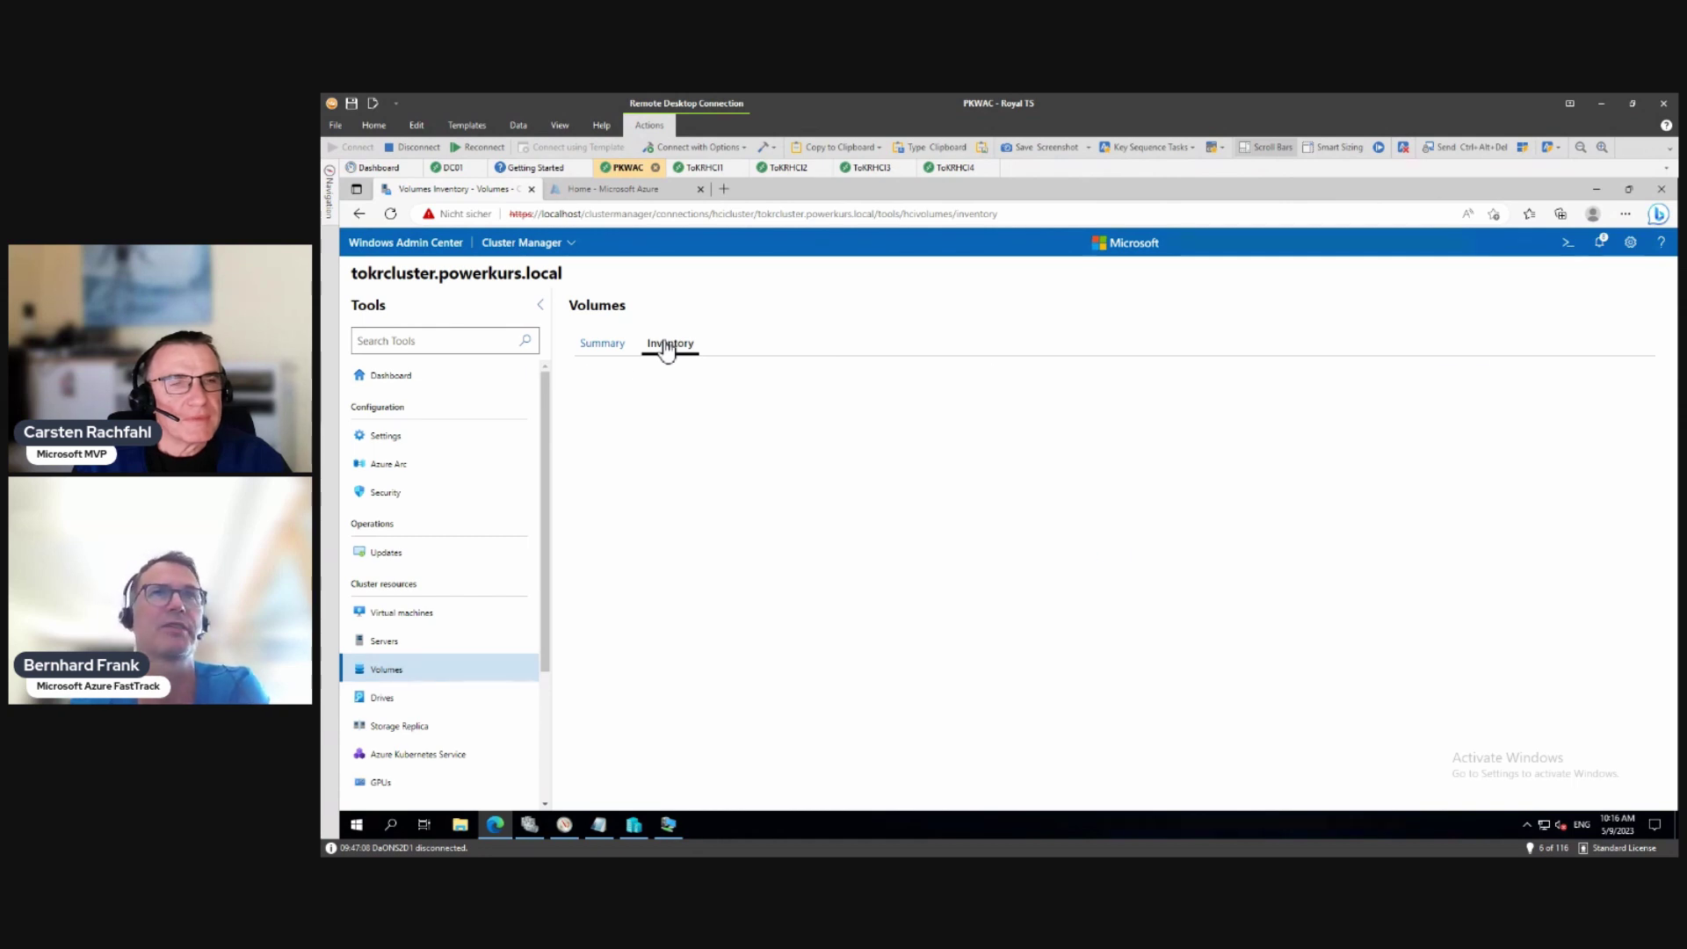
pyautogui.click(610, 444)
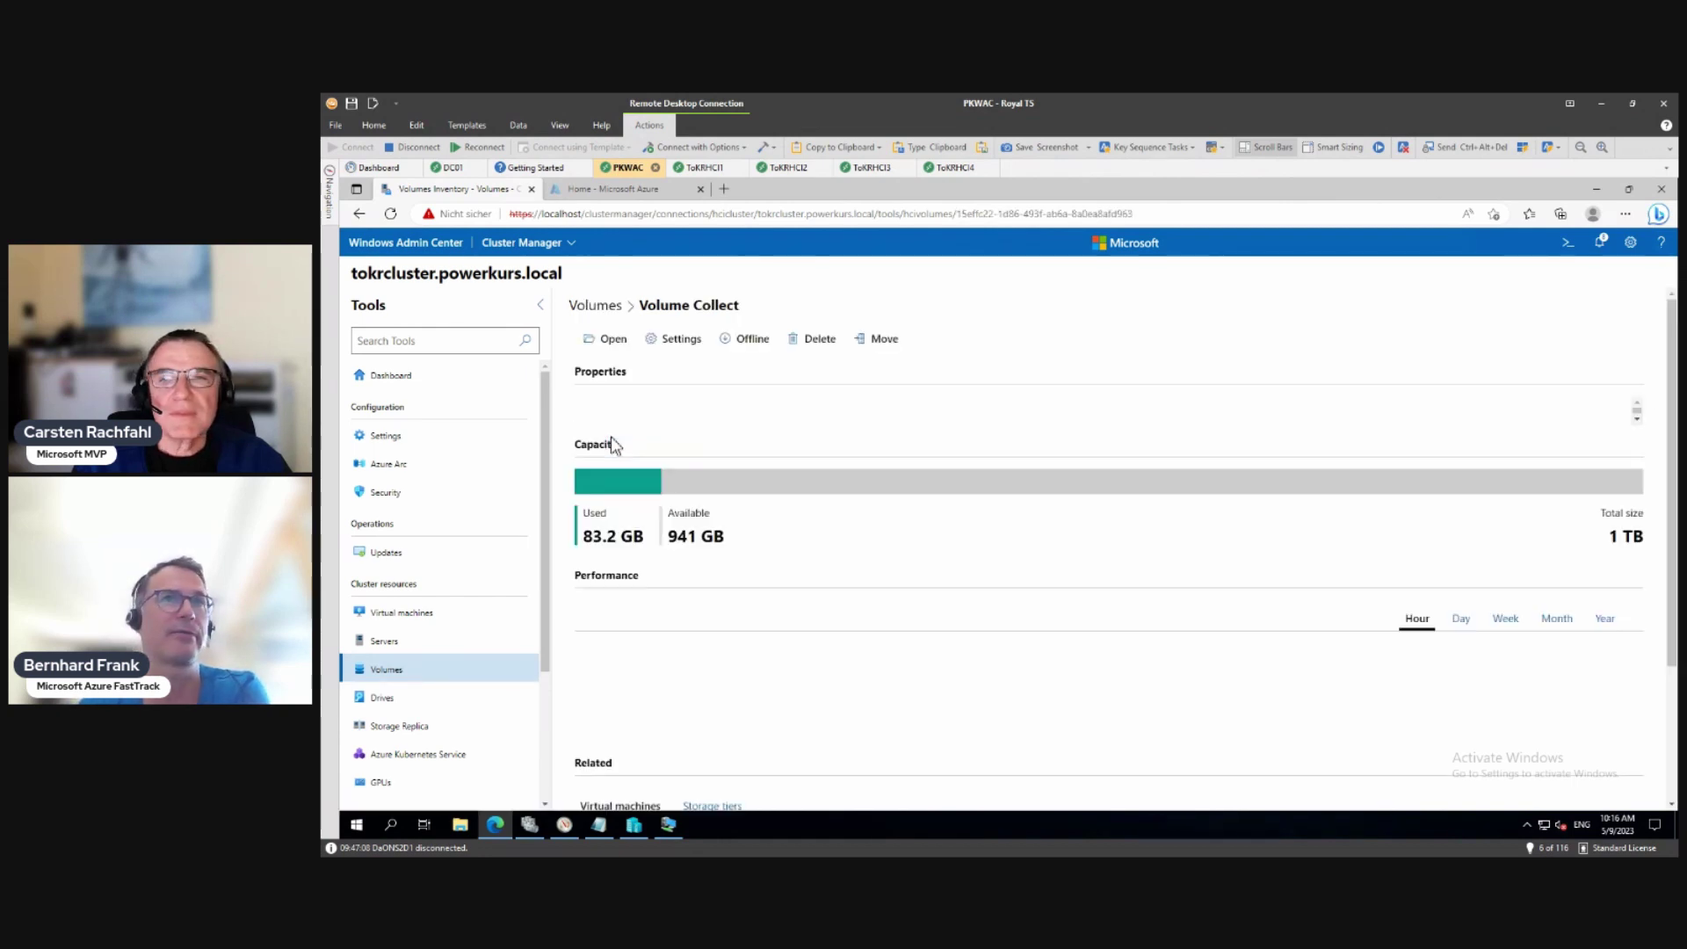
# Step: Examine the Collect volume's properties and its hourly IOPS, latency and throughput charts while the benchmark runs
pyautogui.scroll(-1, 1166, 484)
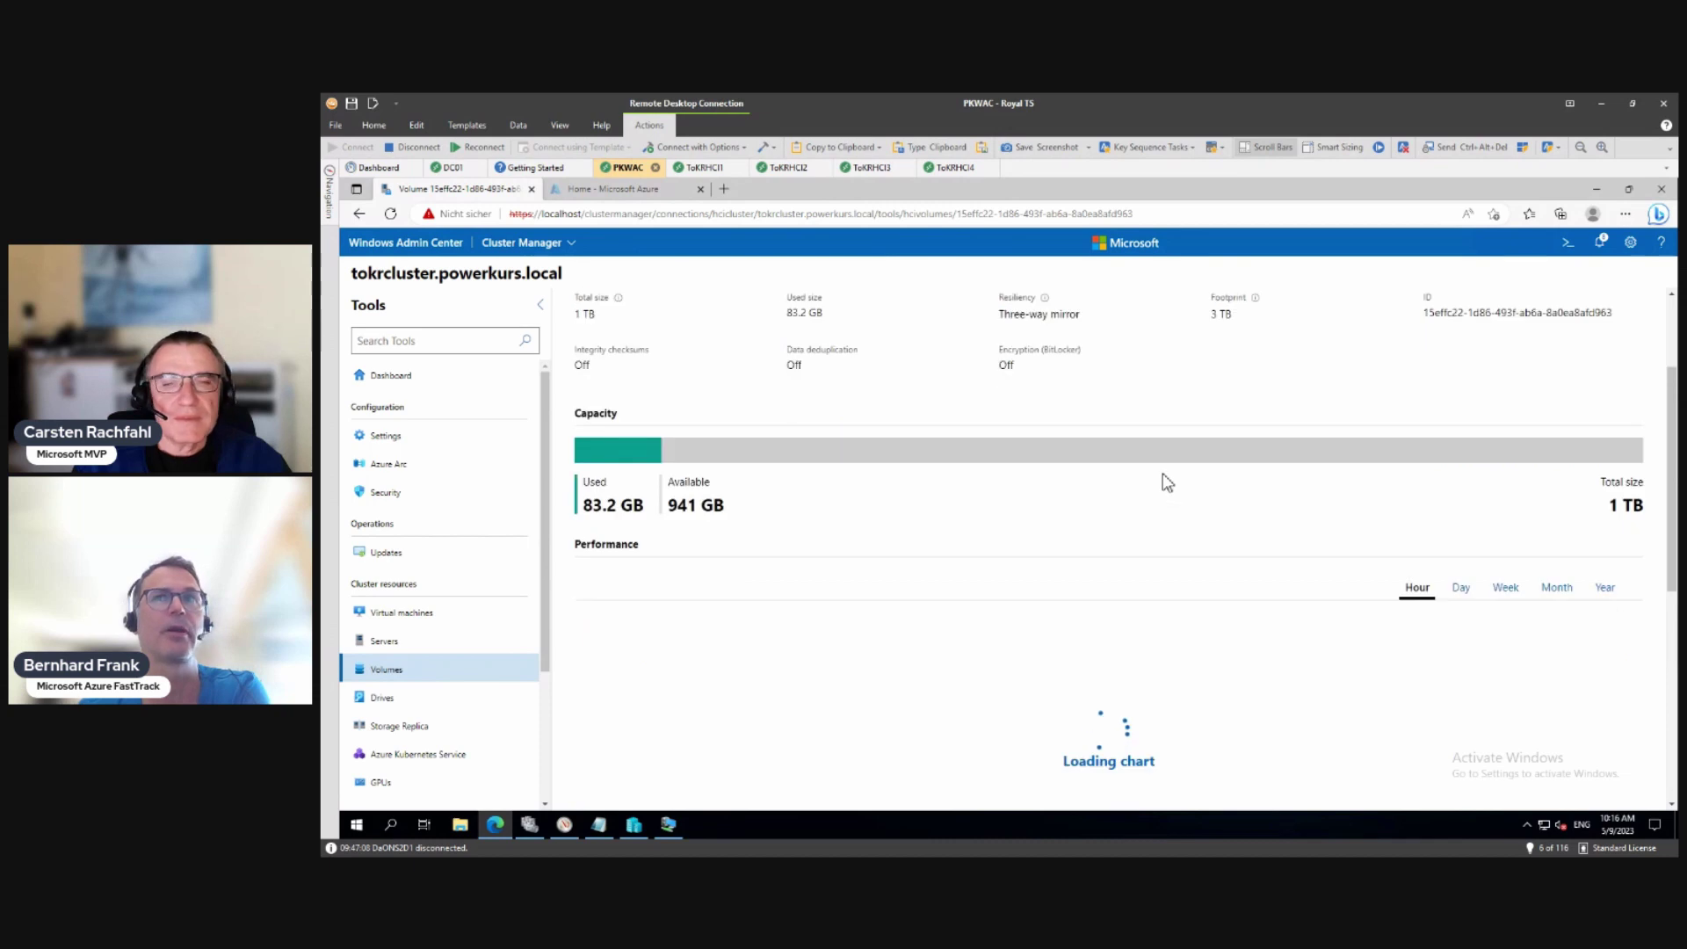
pyautogui.scroll(-2, 1167, 483)
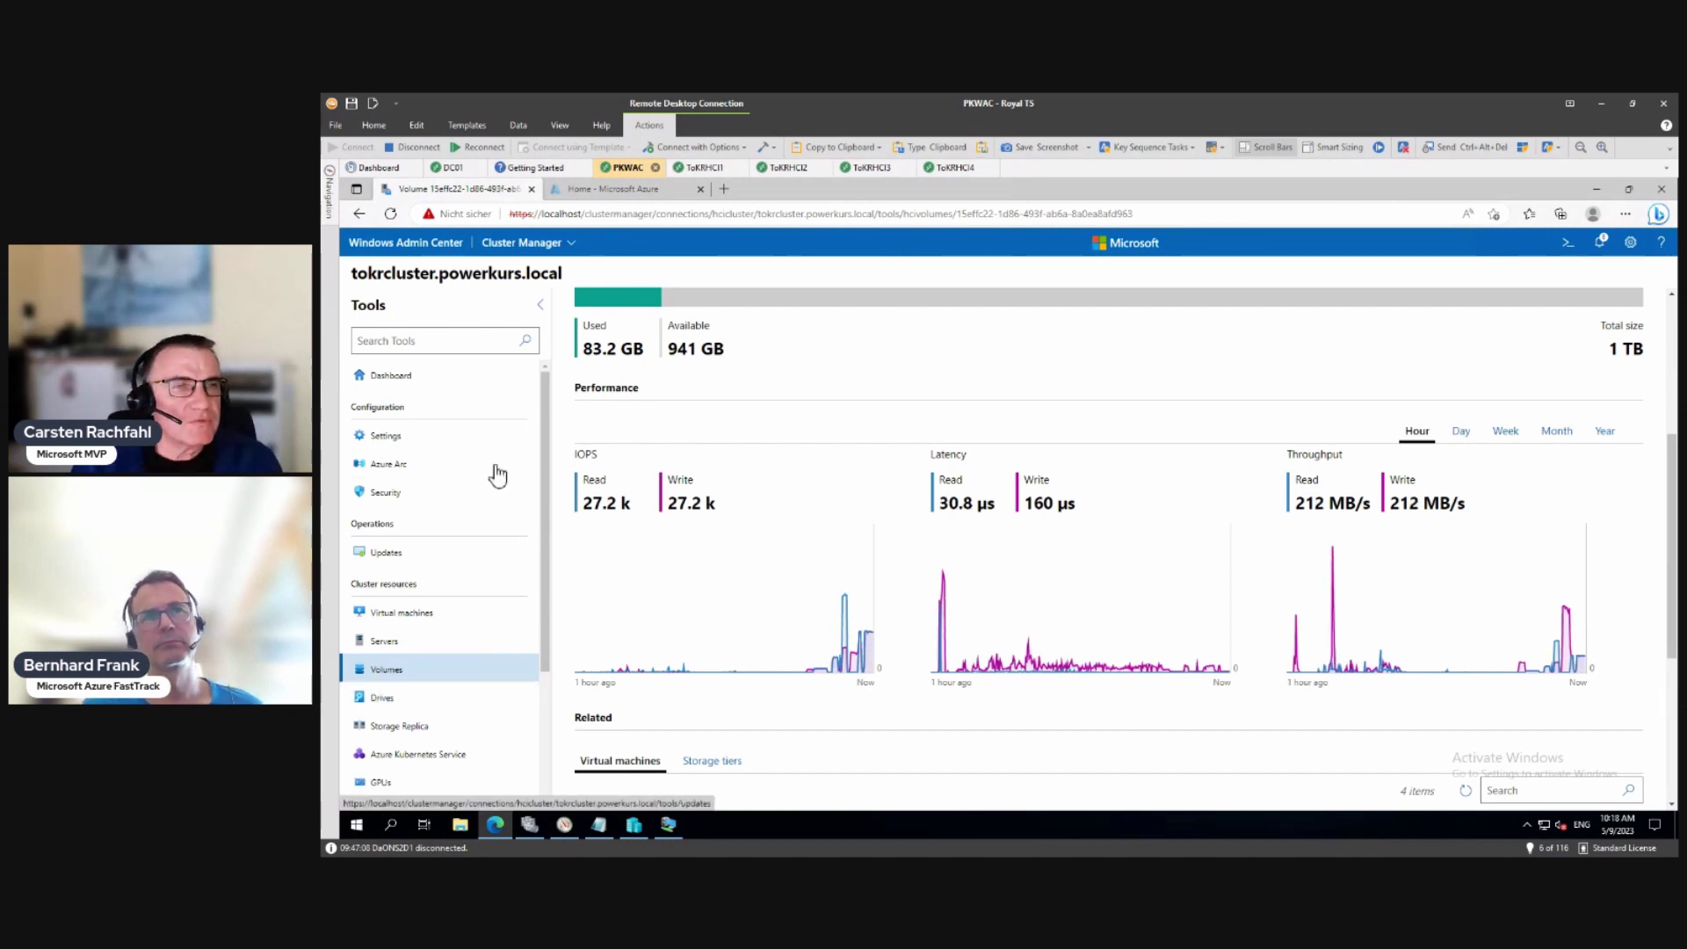
pyautogui.scroll(3, 712, 389)
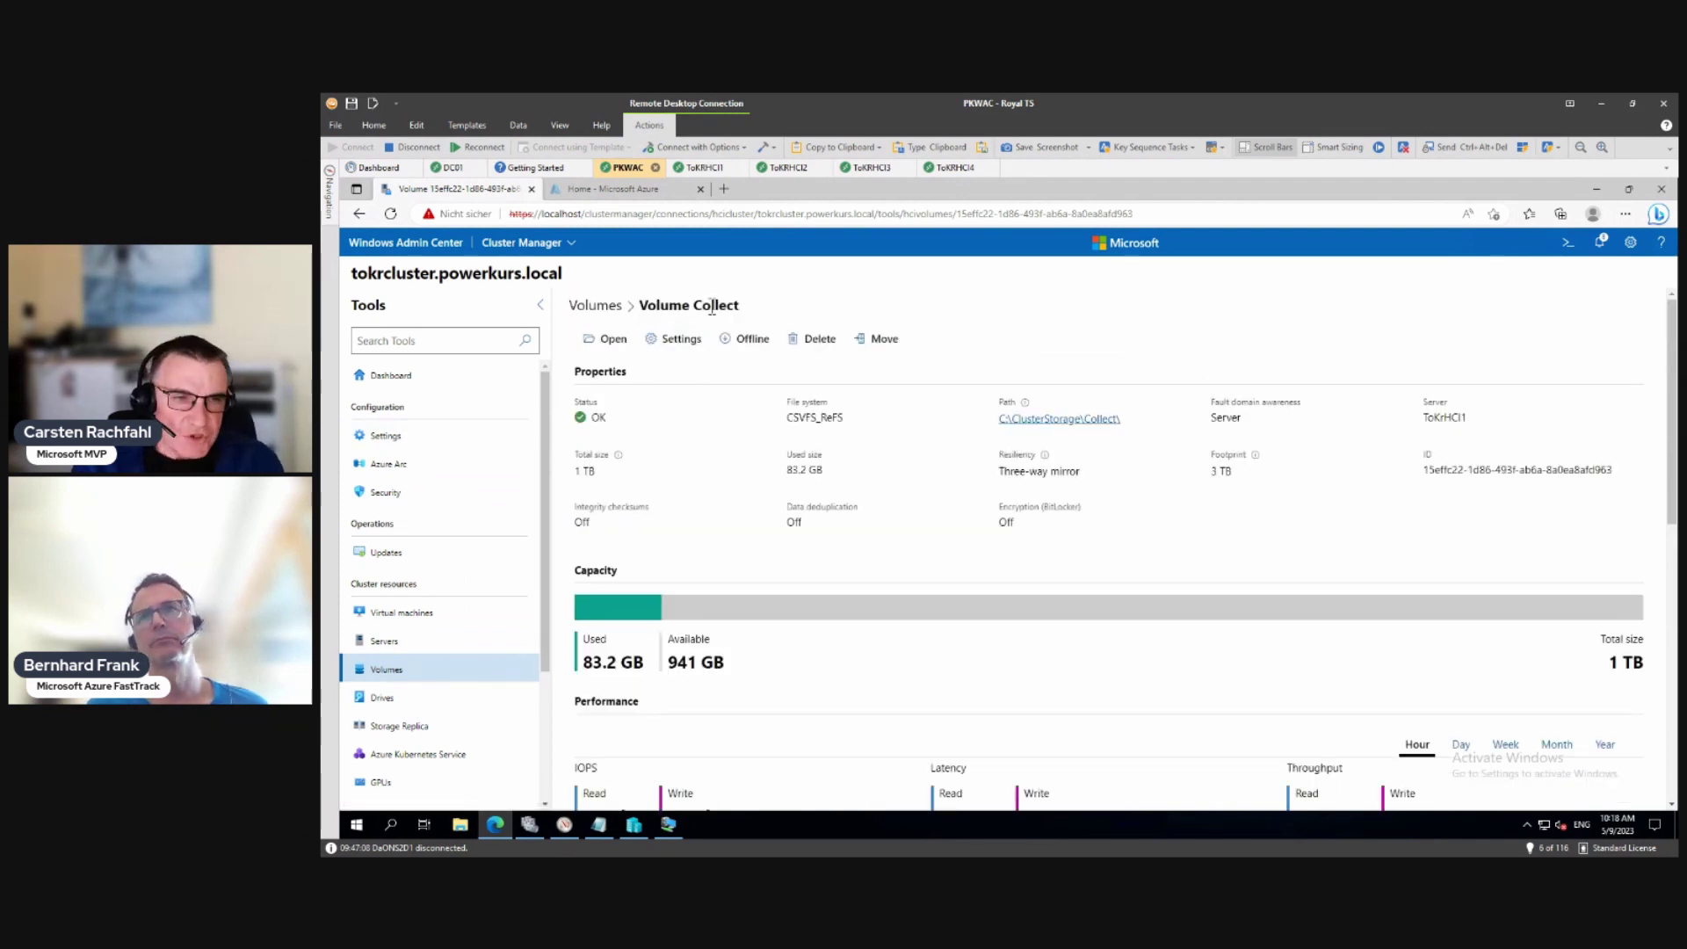
pyautogui.scroll(-2, 714, 309)
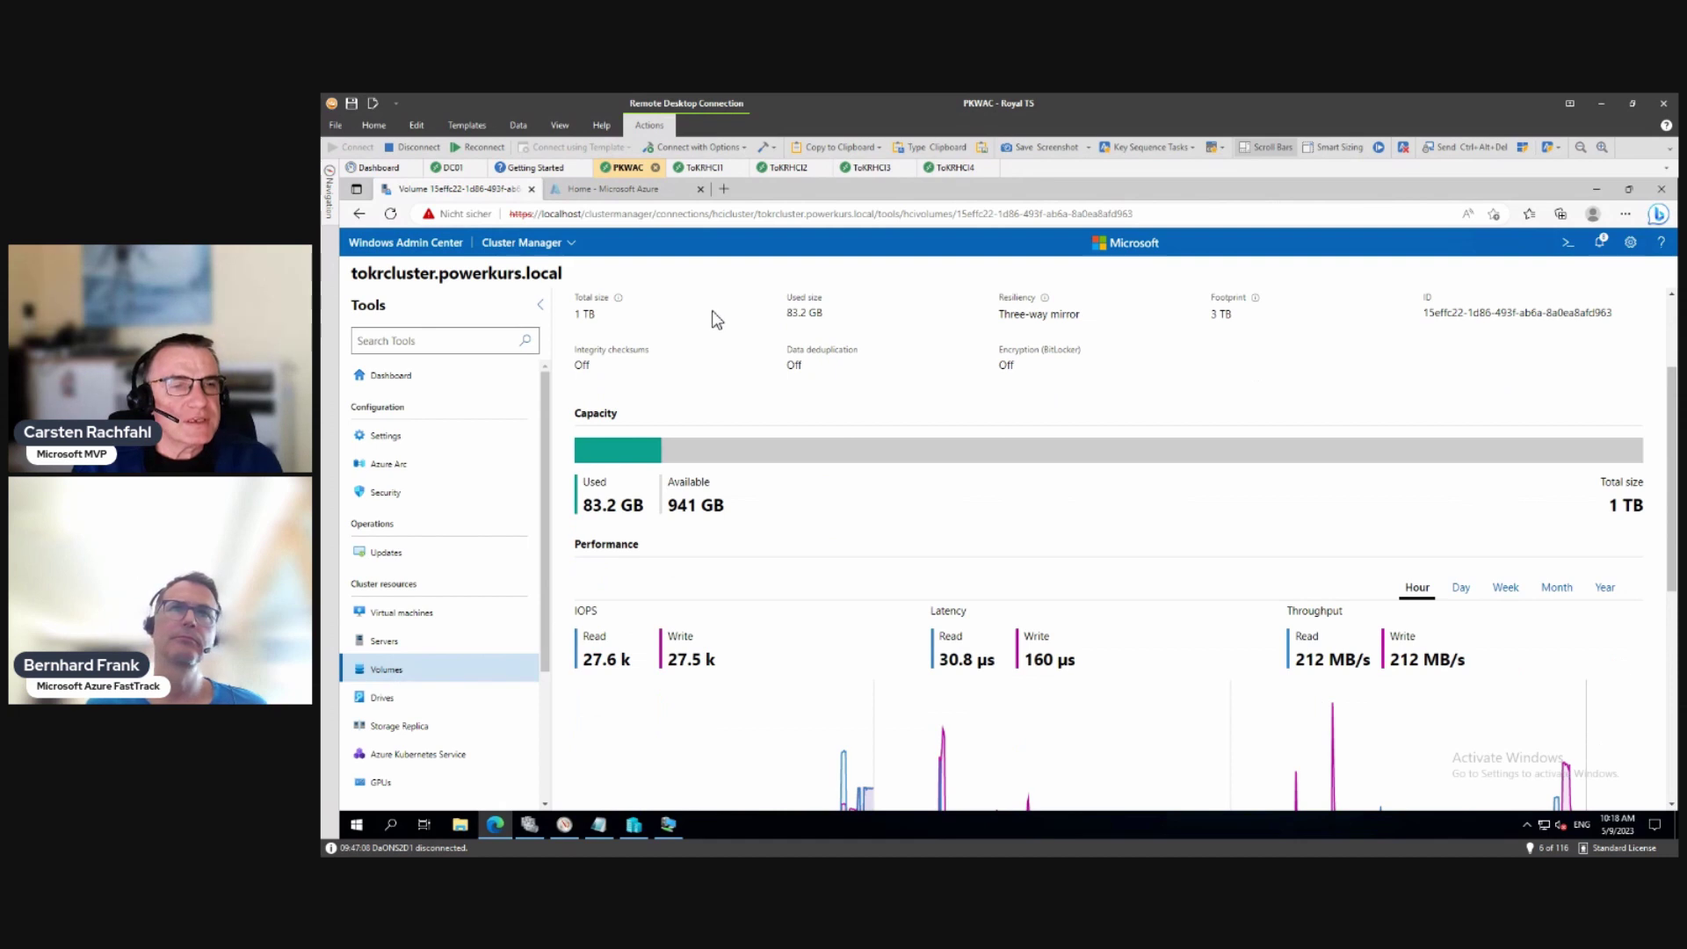
pyautogui.scroll(-2, 714, 312)
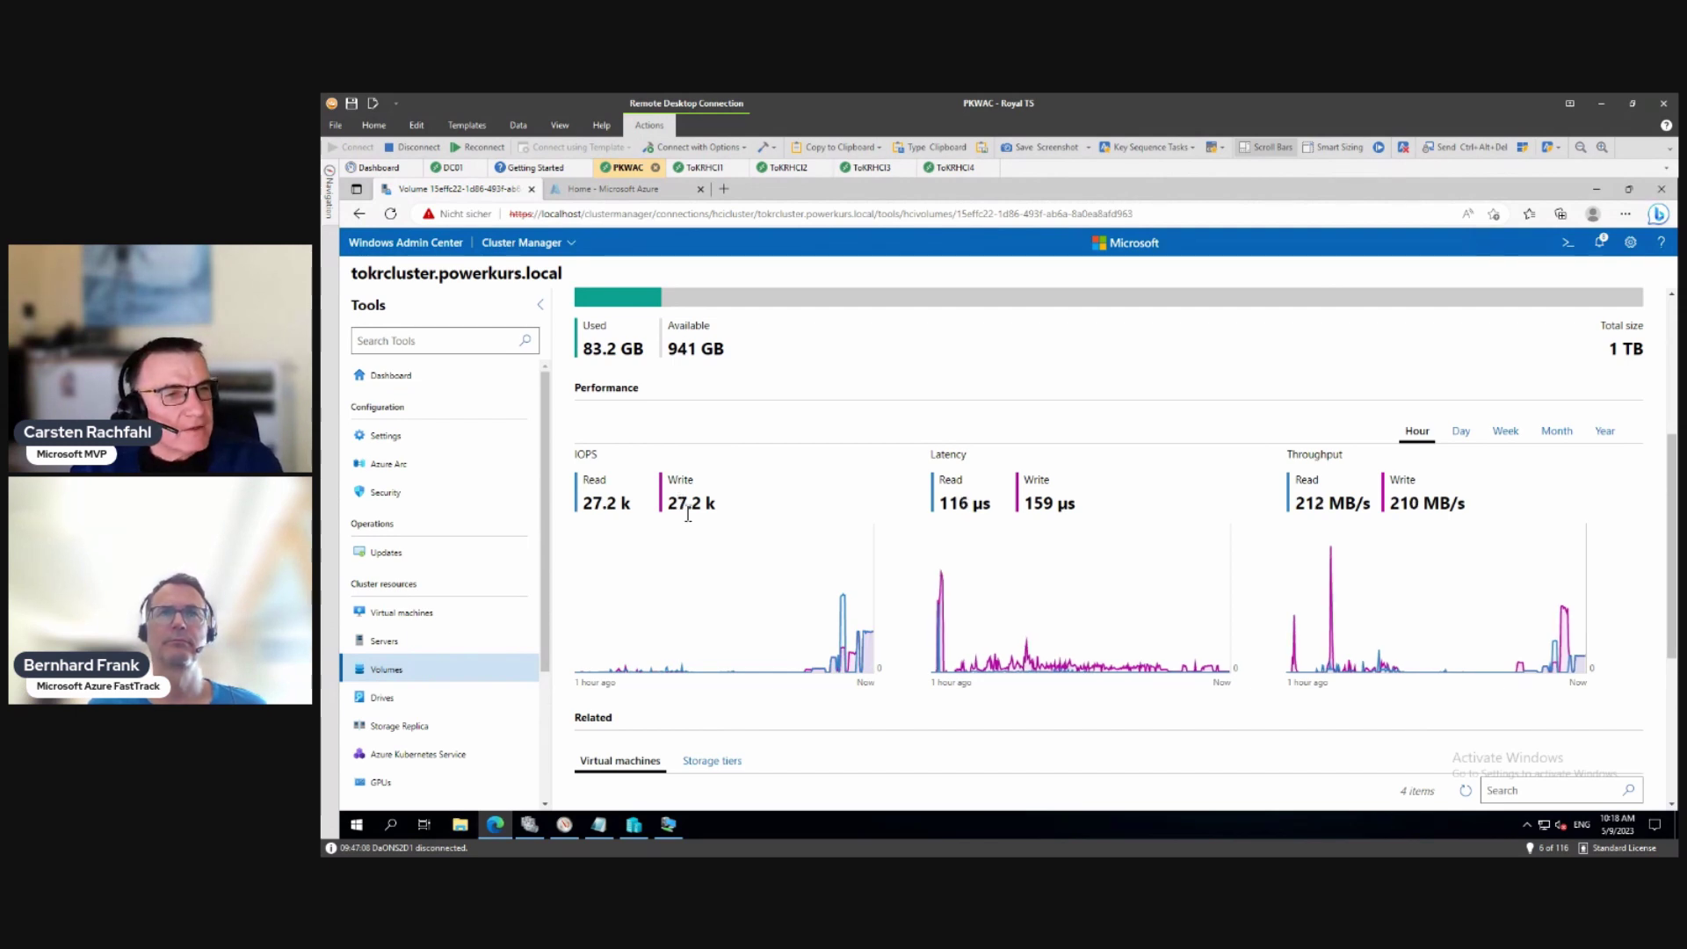
pyautogui.moveTo(871, 641)
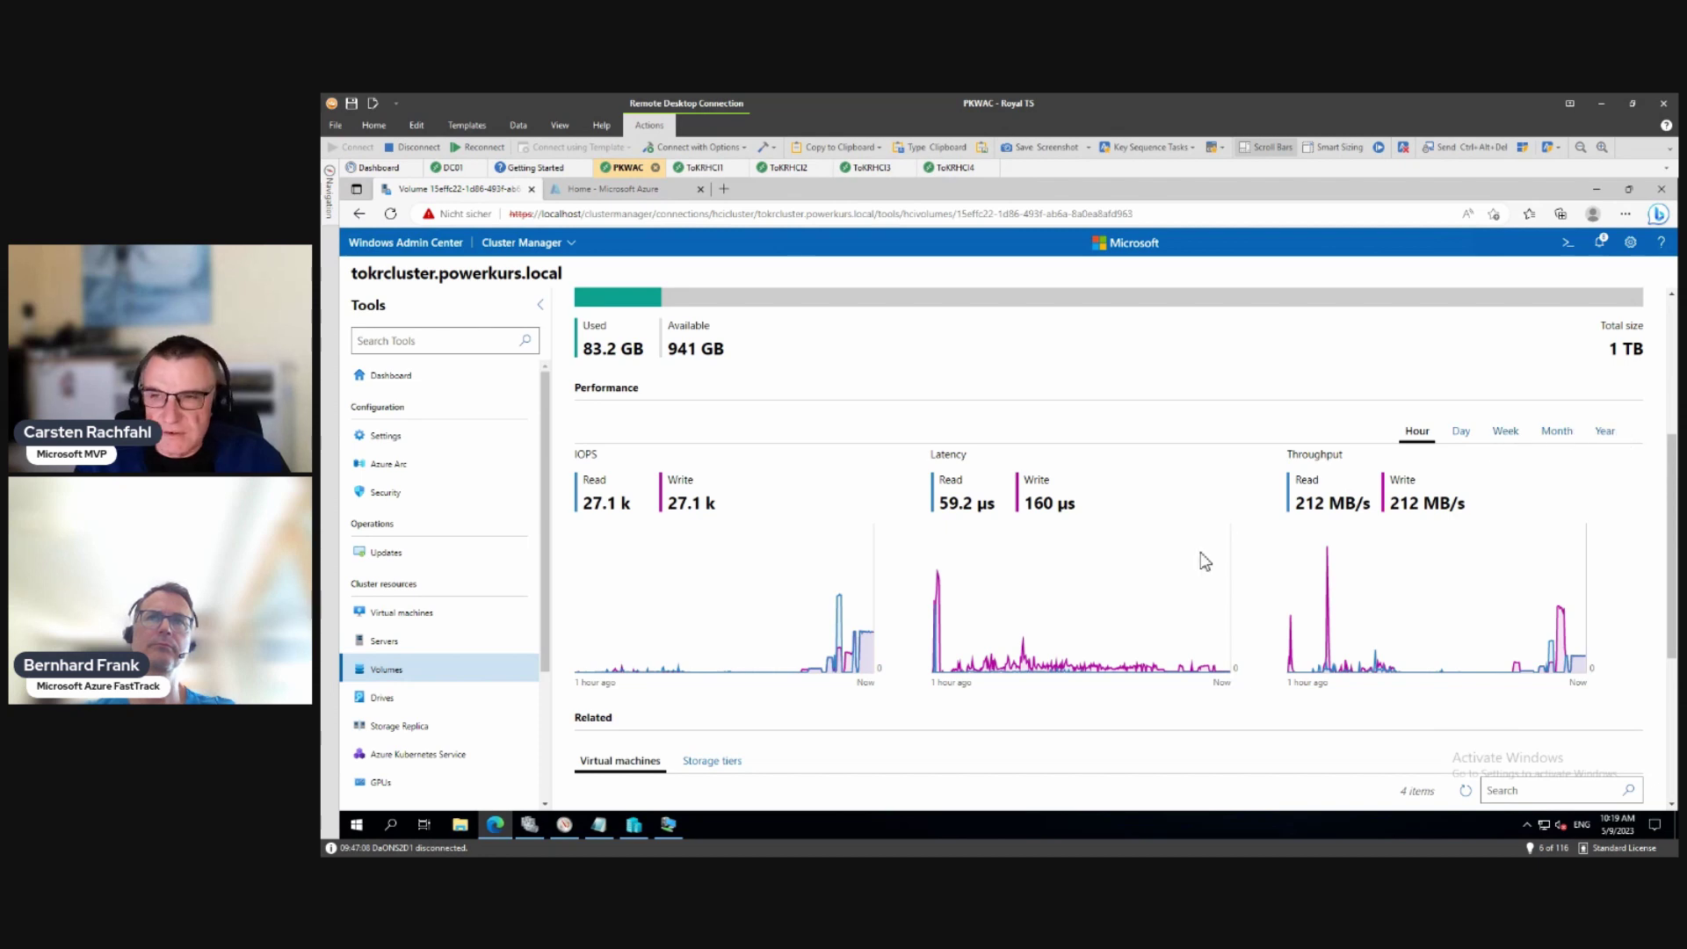
pyautogui.moveTo(1054, 670)
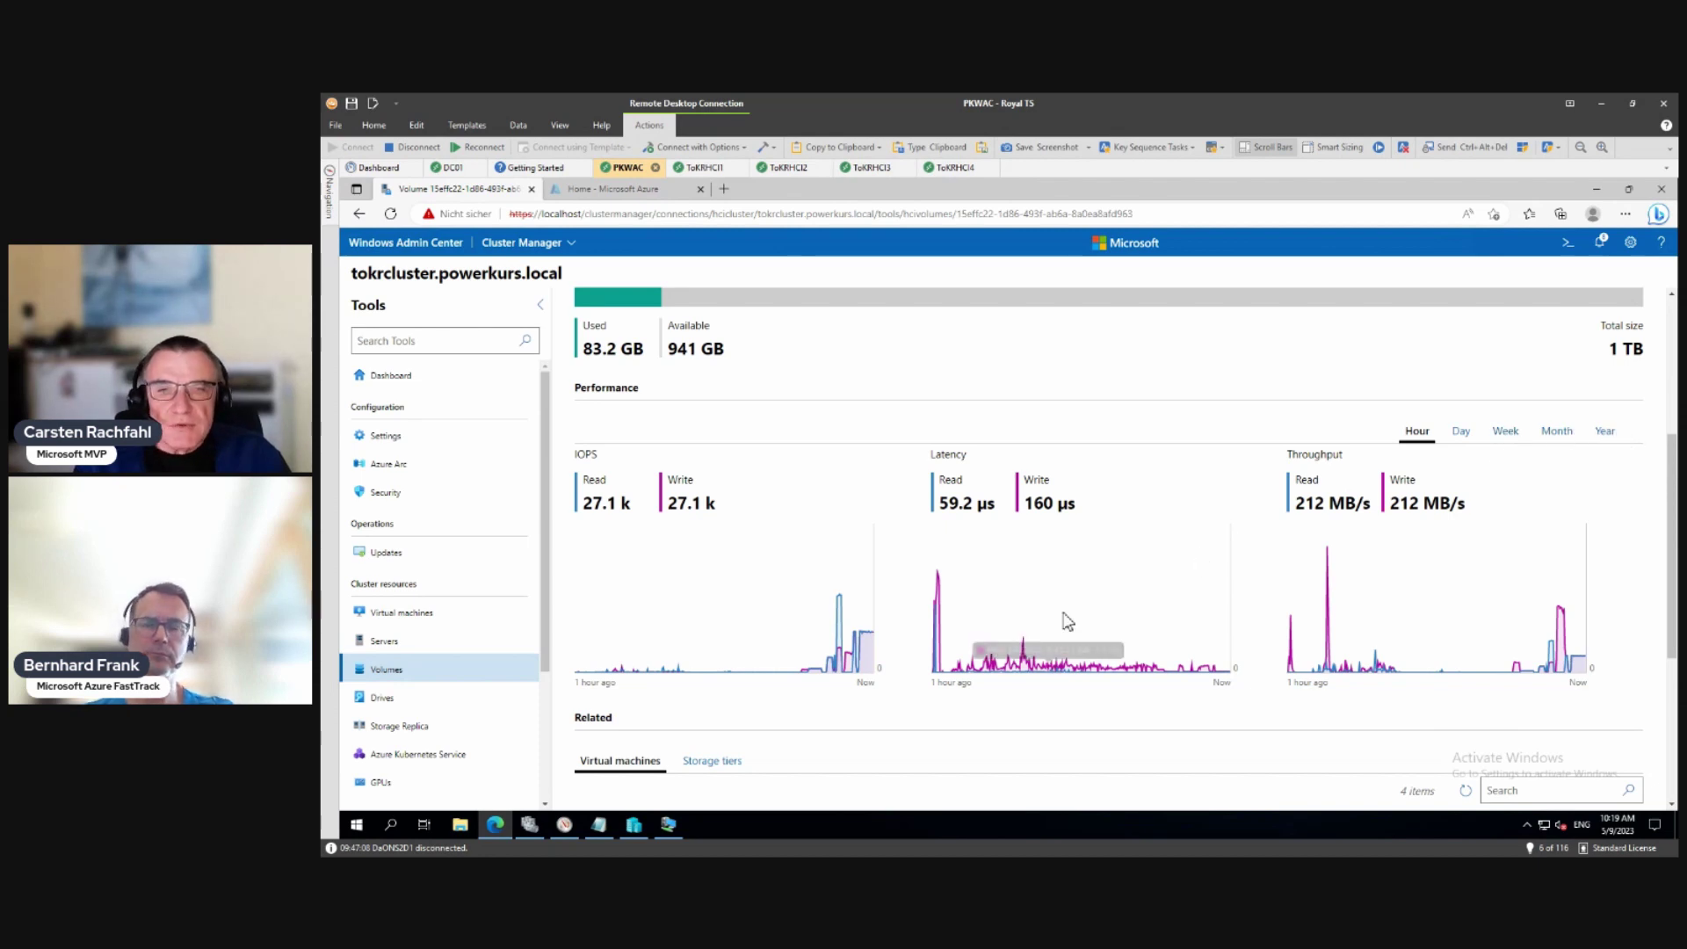